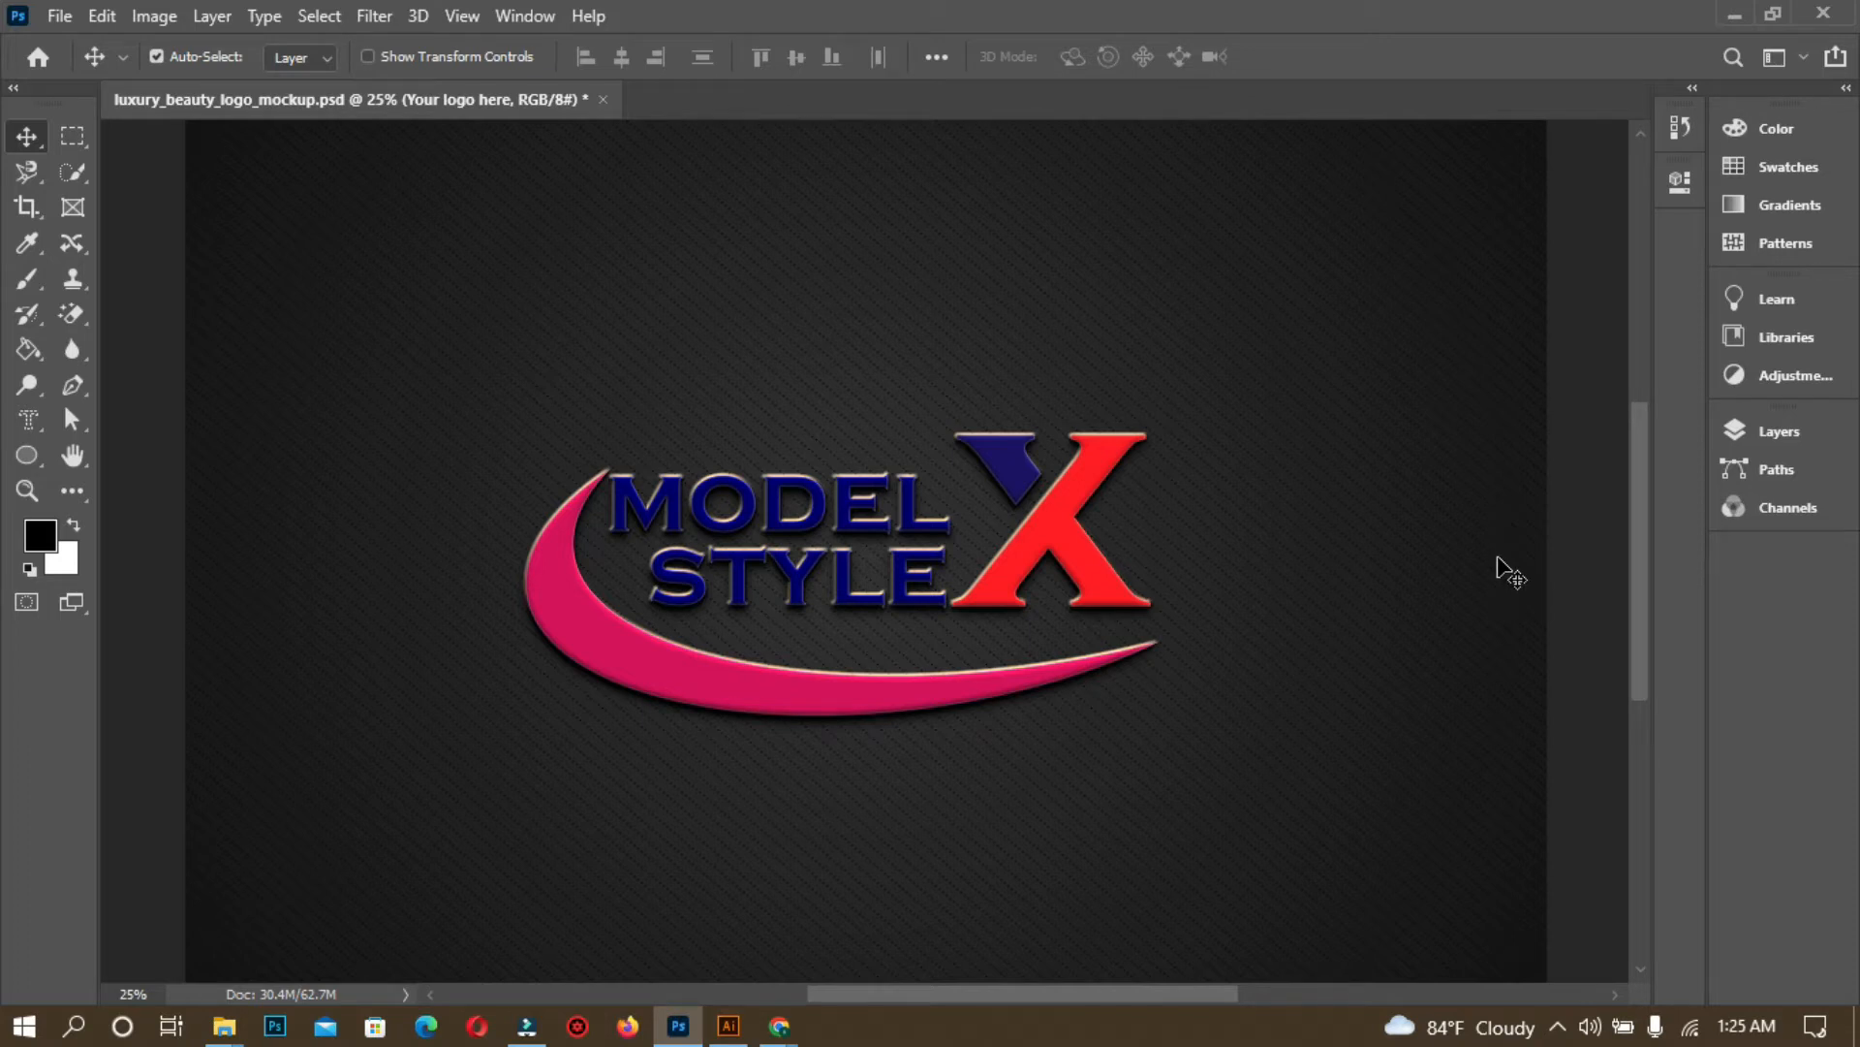
- Switch to Chrome and examine the famous brand logos shown in the "best logo" search results
{"action": "left_click", "coordinate": [1736, 16]}
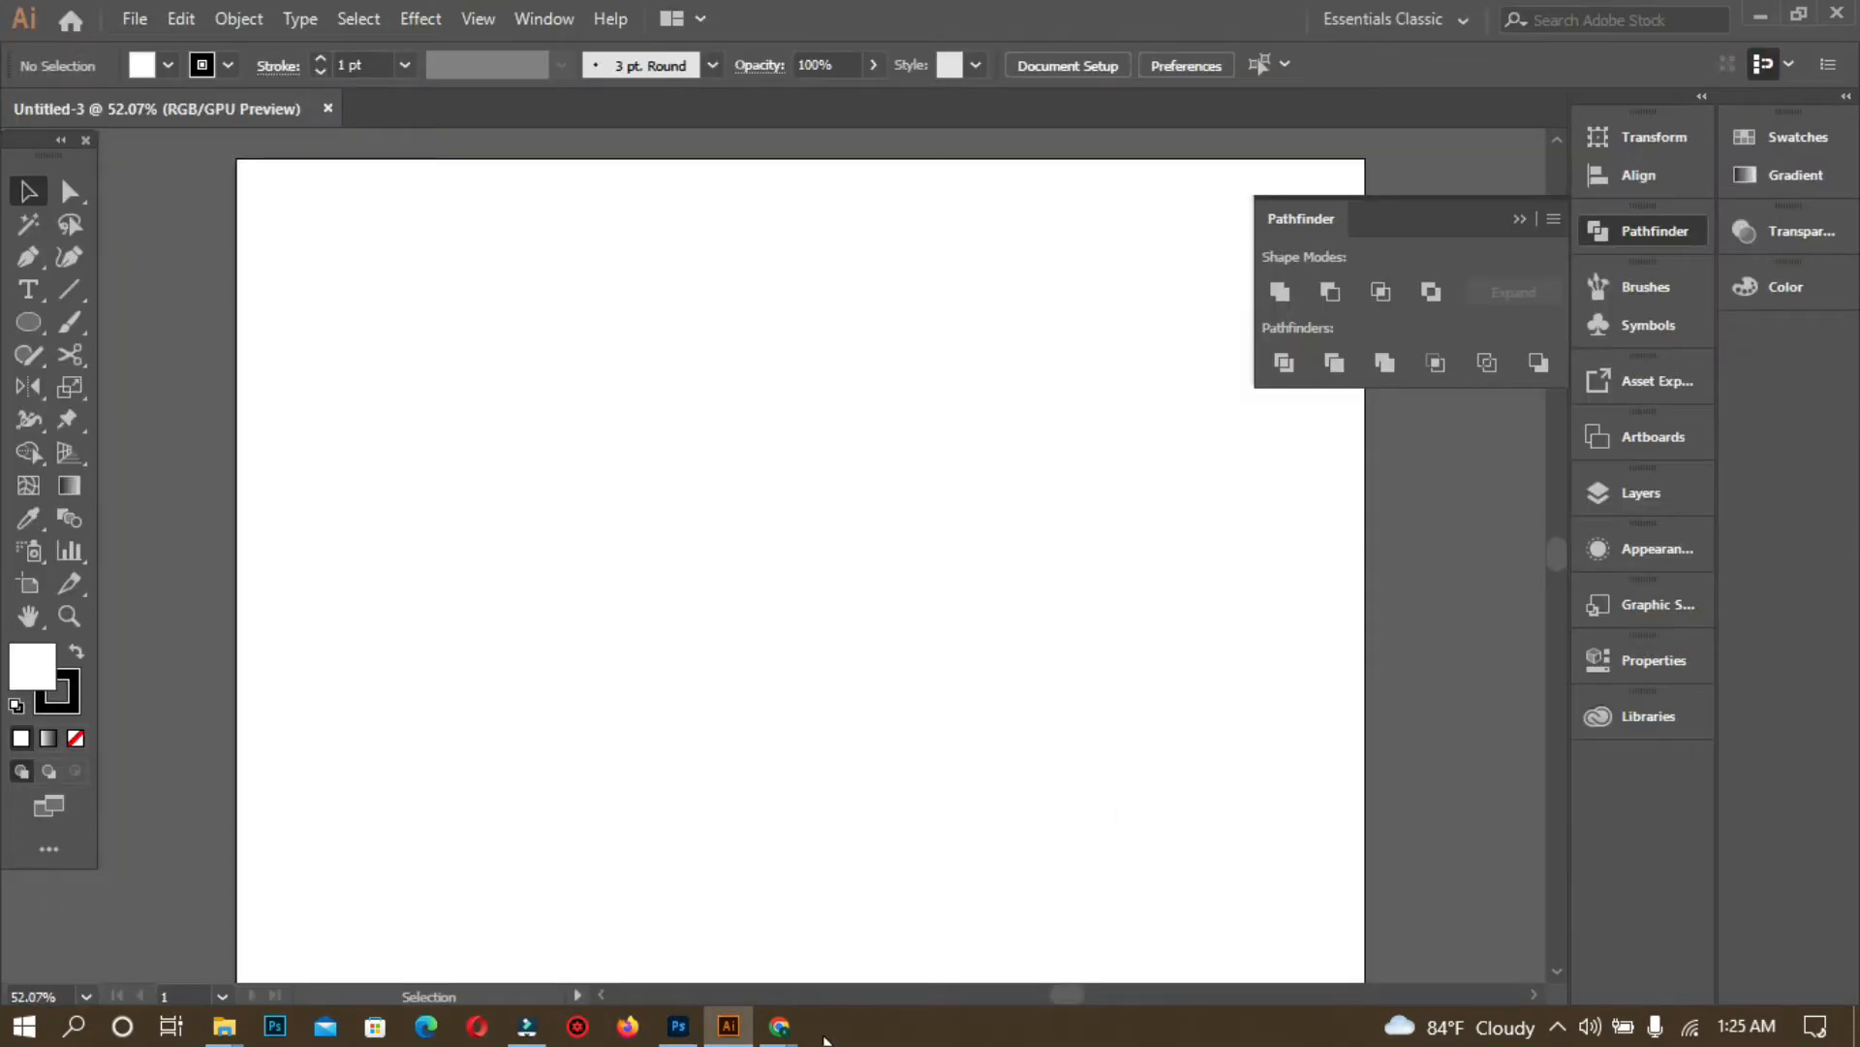
{"action": "mouse_move", "coordinate": [781, 1026]}
{"action": "left_click", "coordinate": [911, 881]}
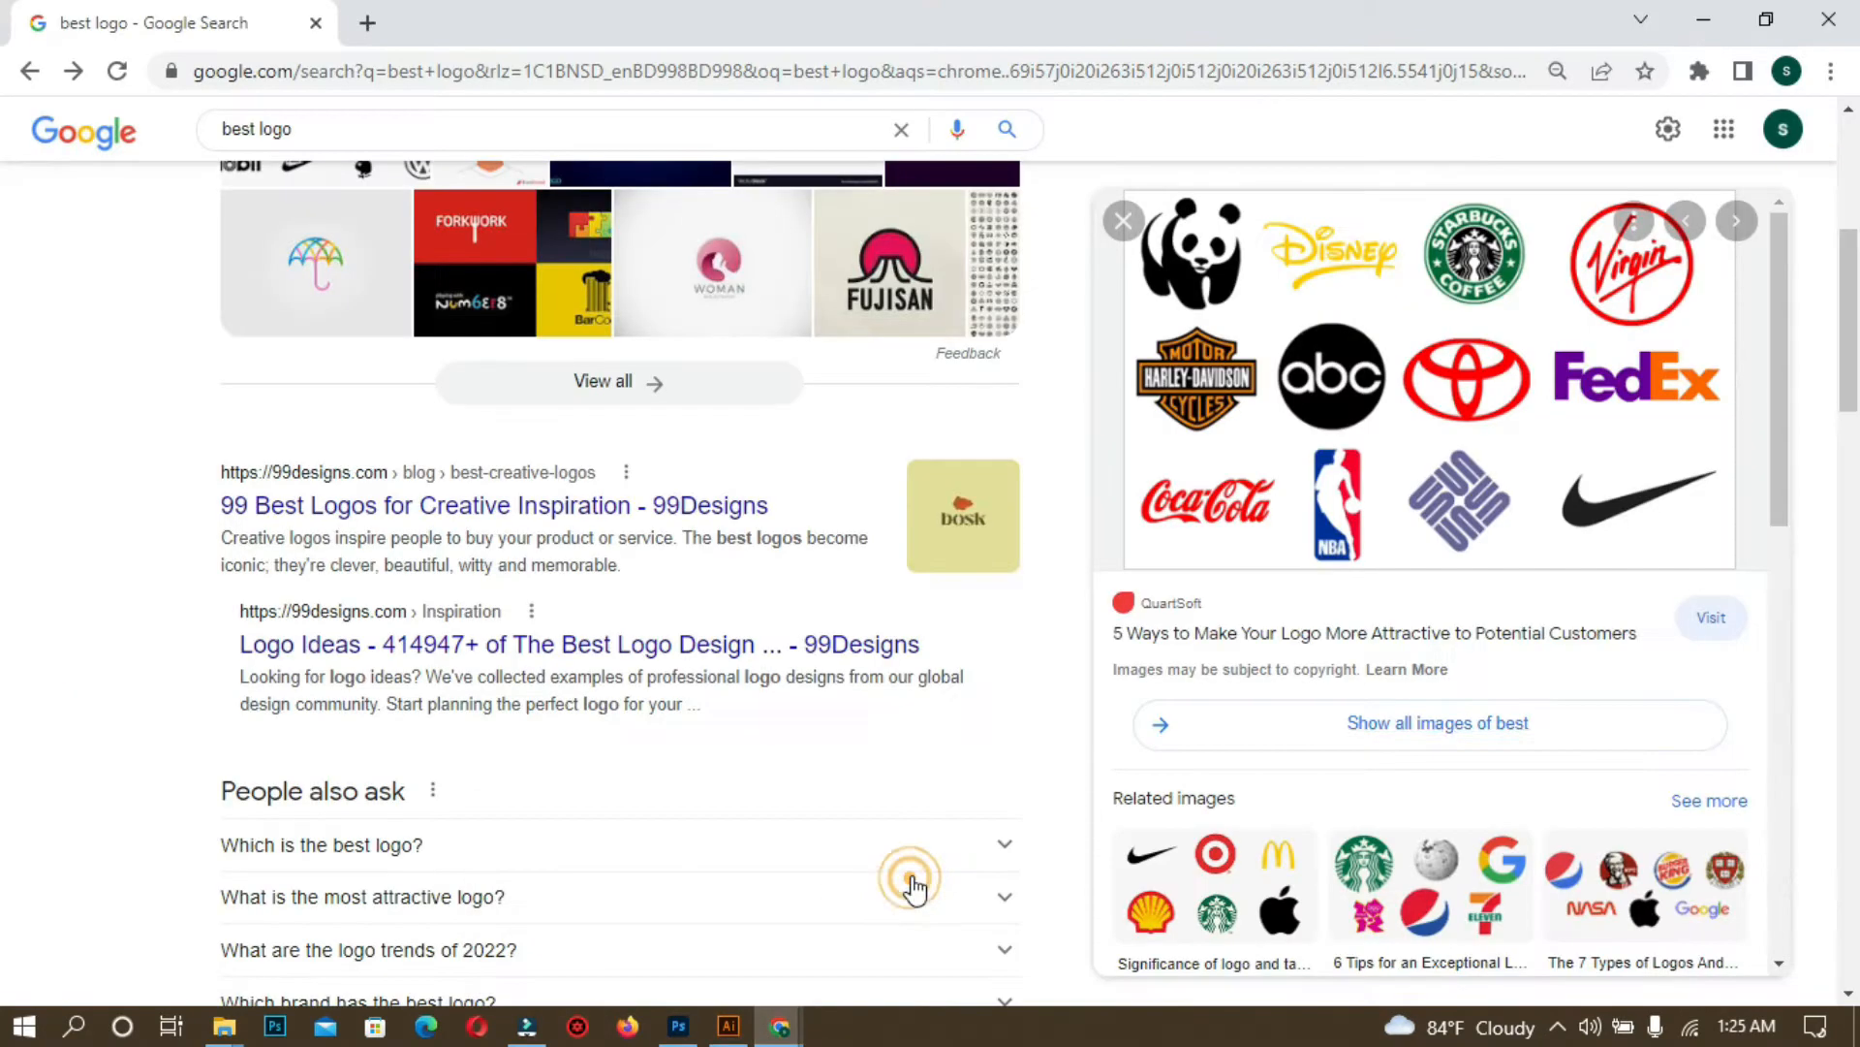
{"action": "scroll", "coordinate": [591, 509], "scroll_direction": "up", "scroll_amount": 5}
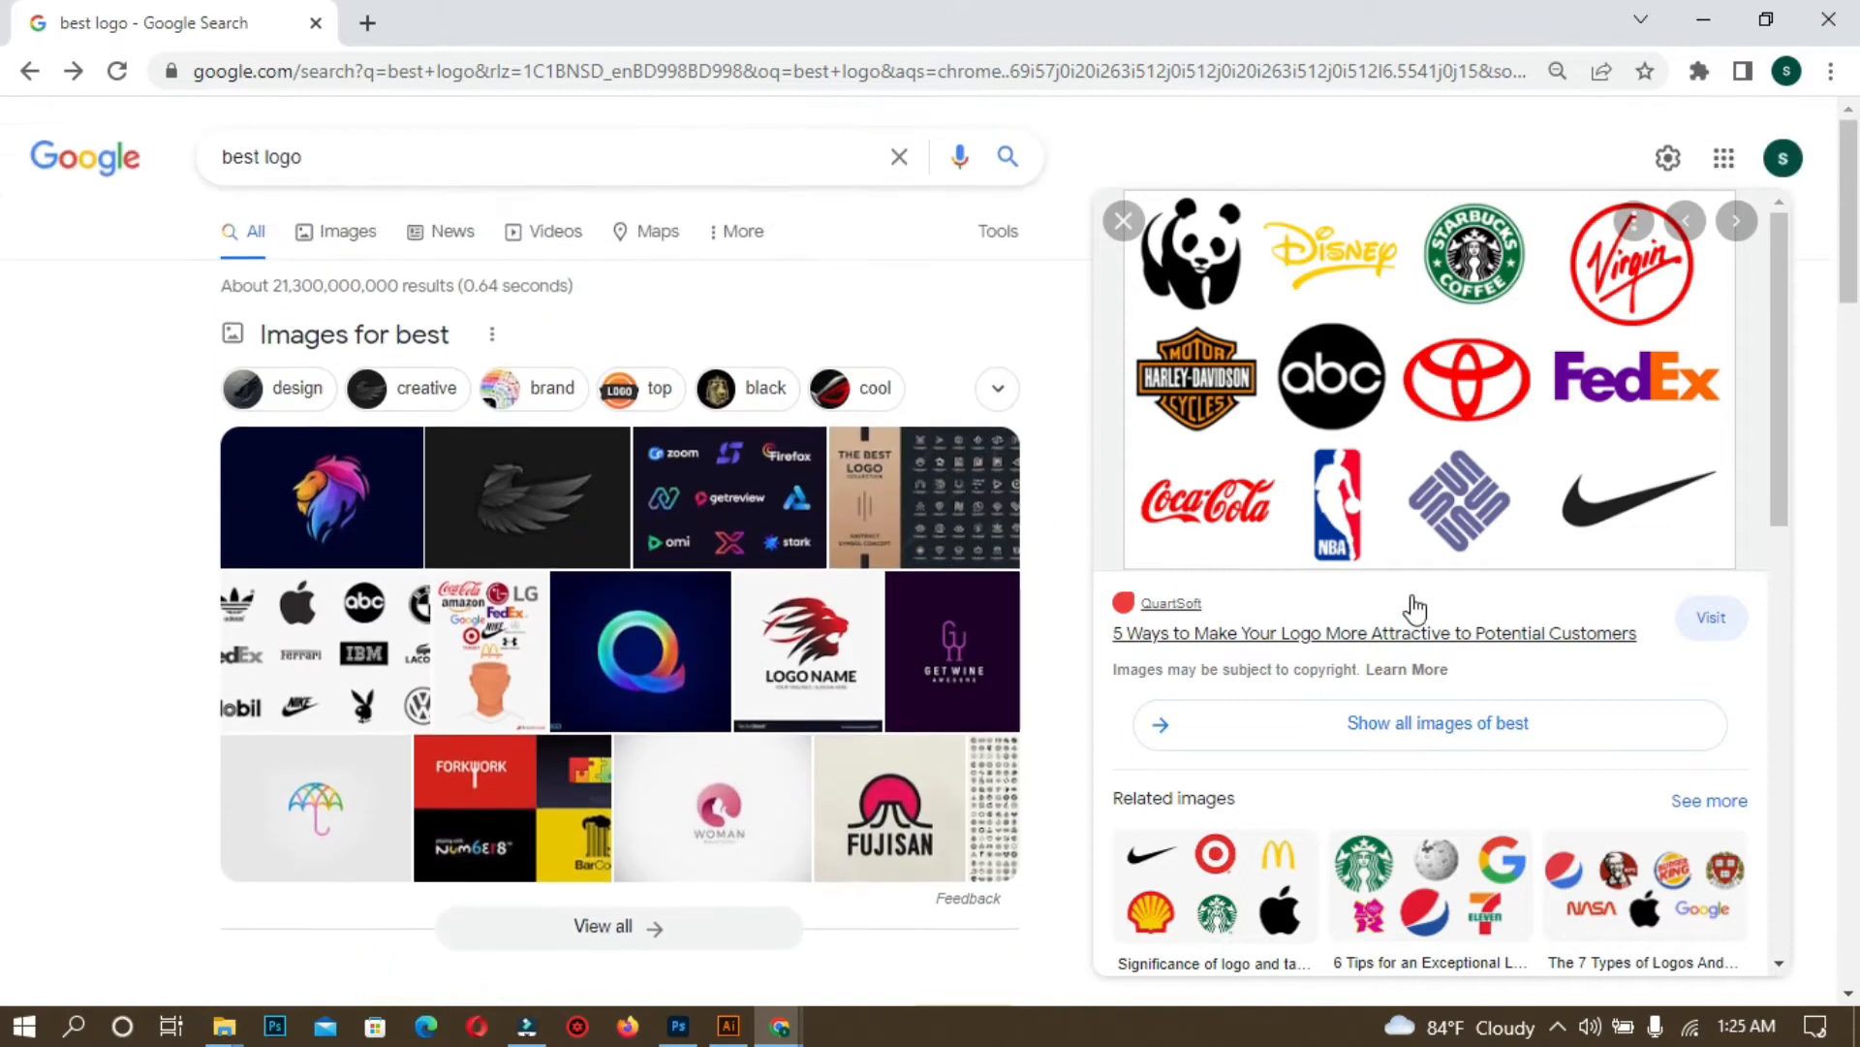
{"action": "scroll", "coordinate": [1507, 368], "scroll_direction": "down", "scroll_amount": 1}
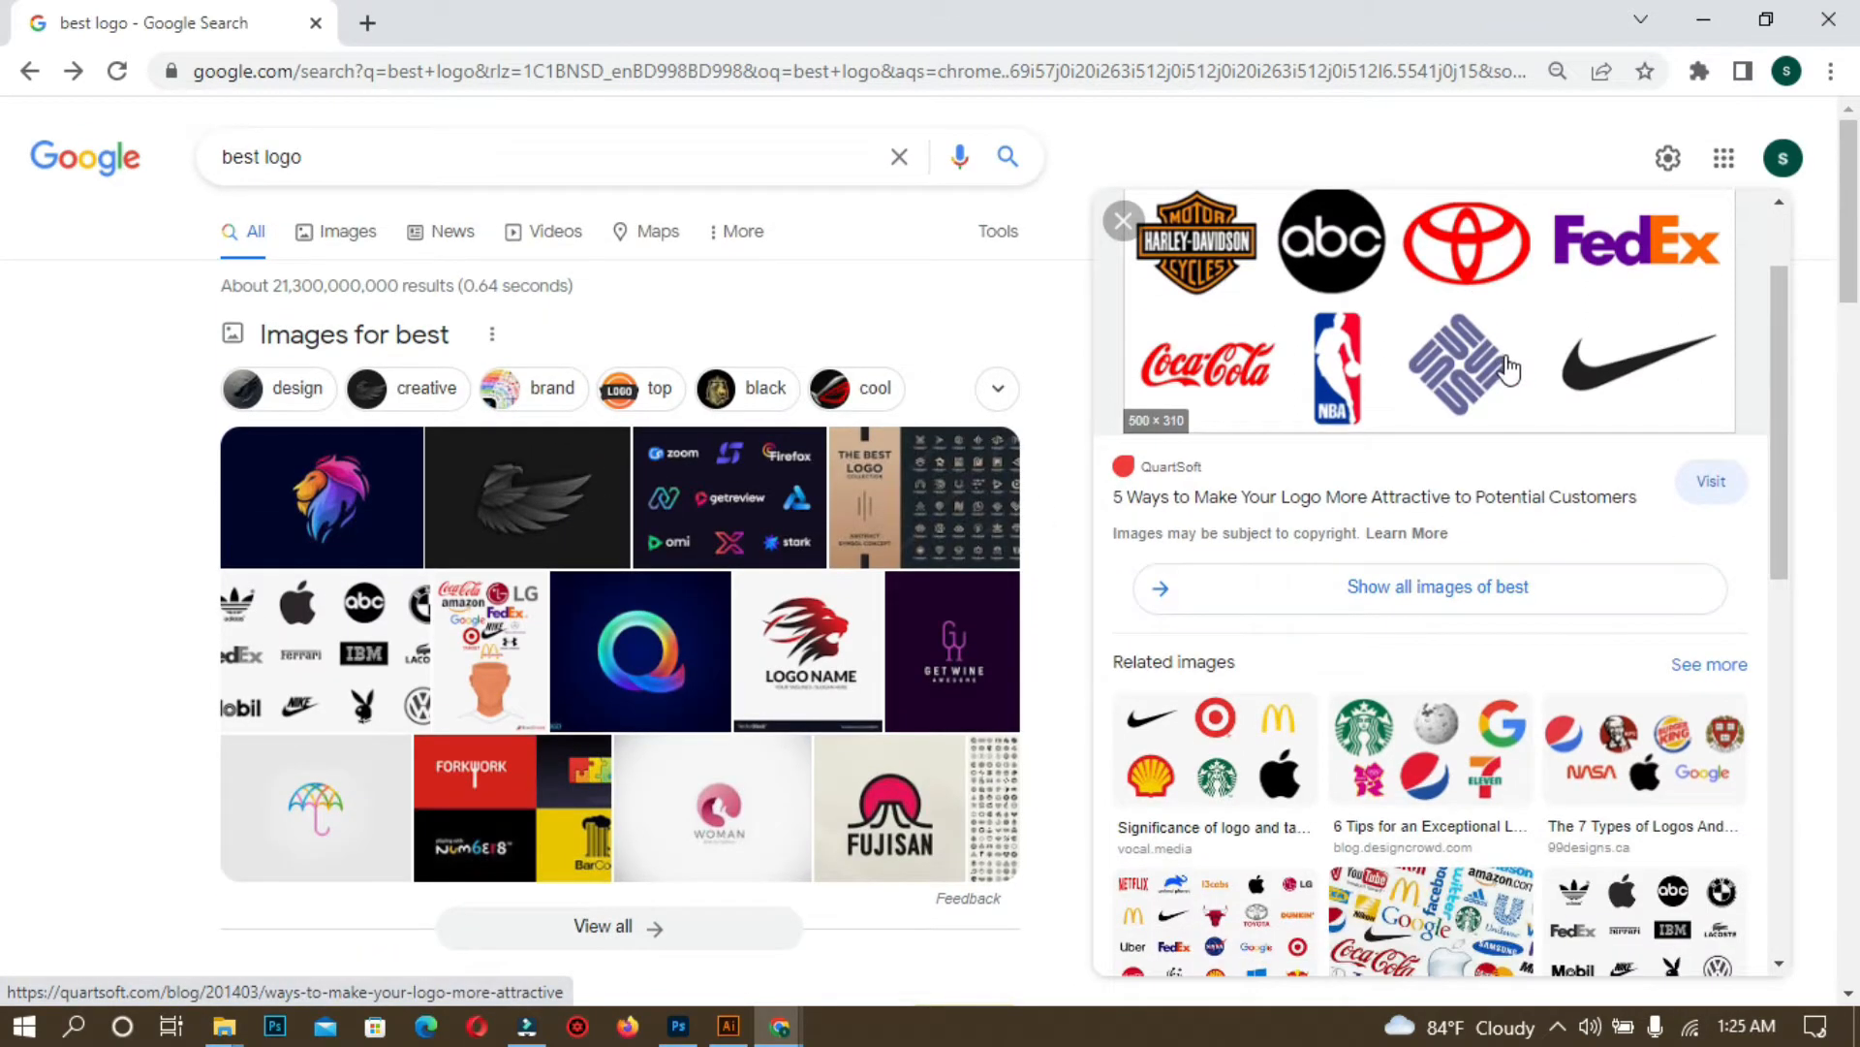
{"action": "scroll", "coordinate": [1614, 605], "scroll_direction": "down", "scroll_amount": 1}
{"action": "scroll", "coordinate": [1516, 552], "scroll_direction": "up", "scroll_amount": 2}
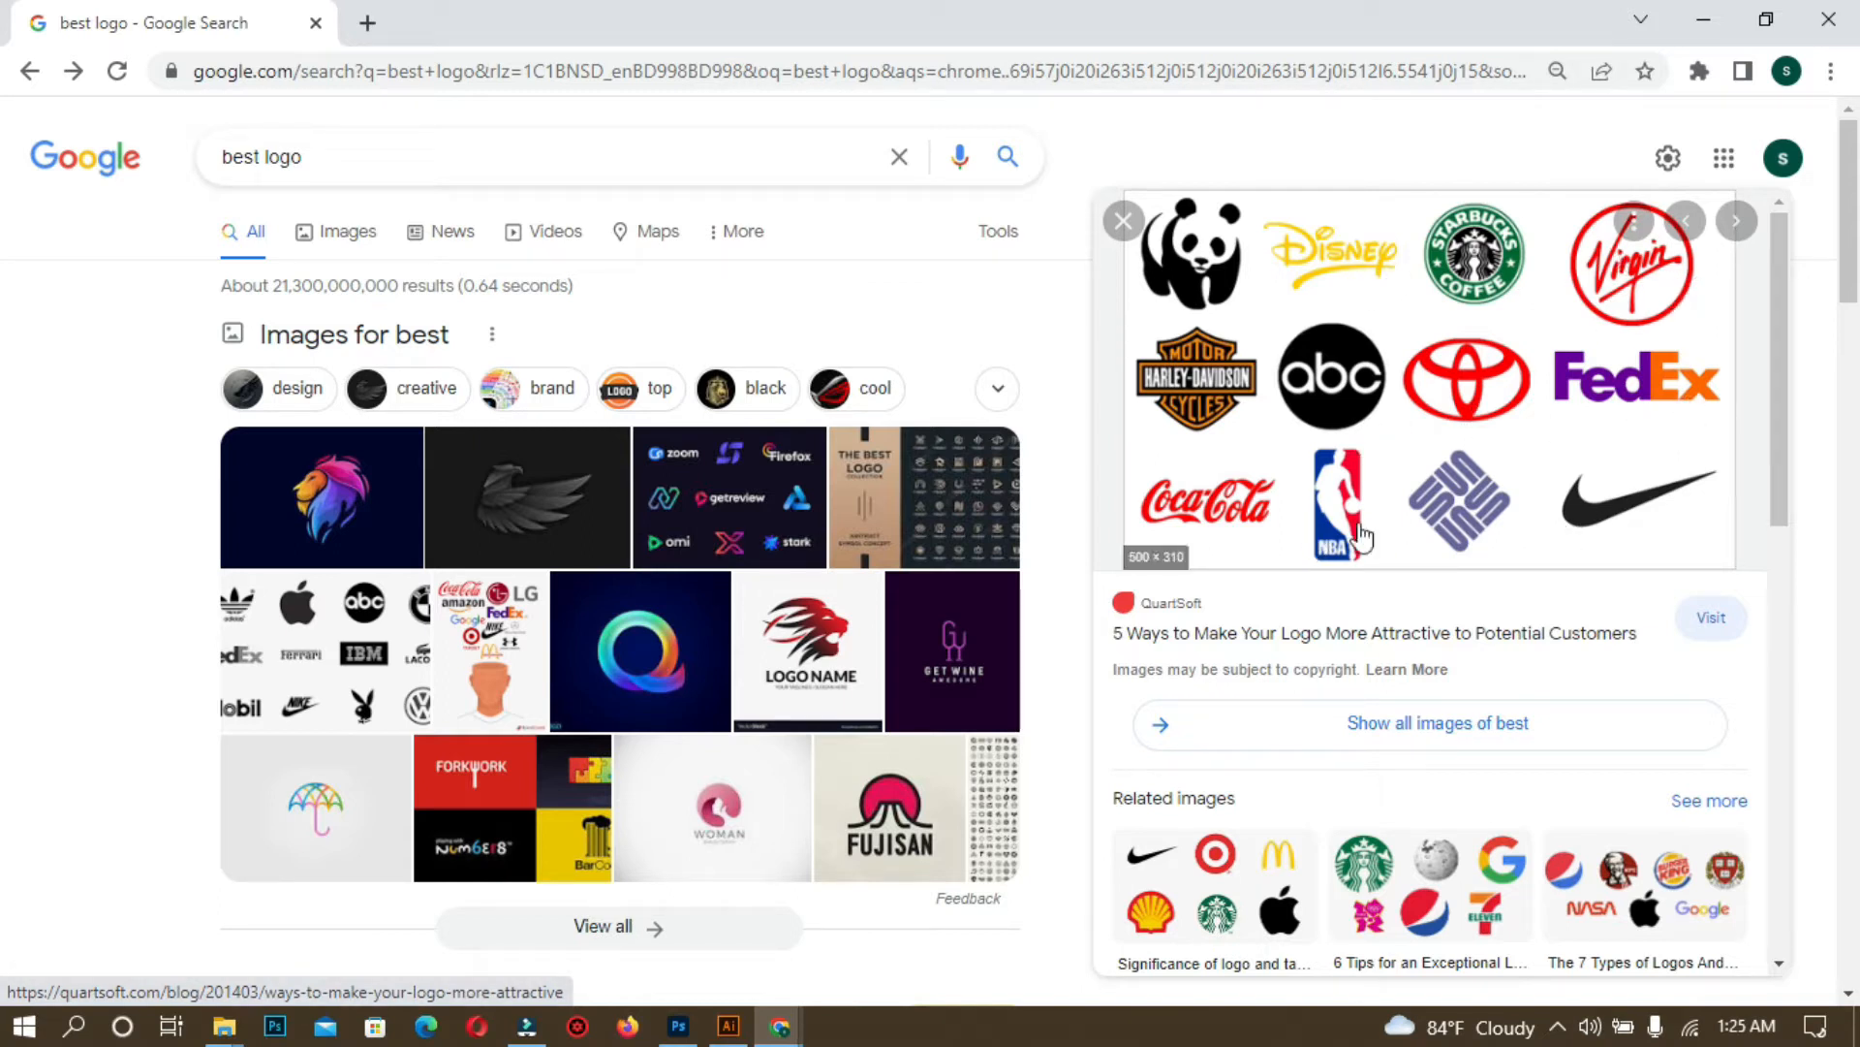
{"action": "scroll", "coordinate": [1234, 524], "scroll_direction": "down", "scroll_amount": 3}
- View several related brand logo collections, including Significance of logo and taglines, Designing for the Web, Creative Bloq and 900+ Logofile ideas
{"action": "left_click", "coordinate": [1250, 630]}
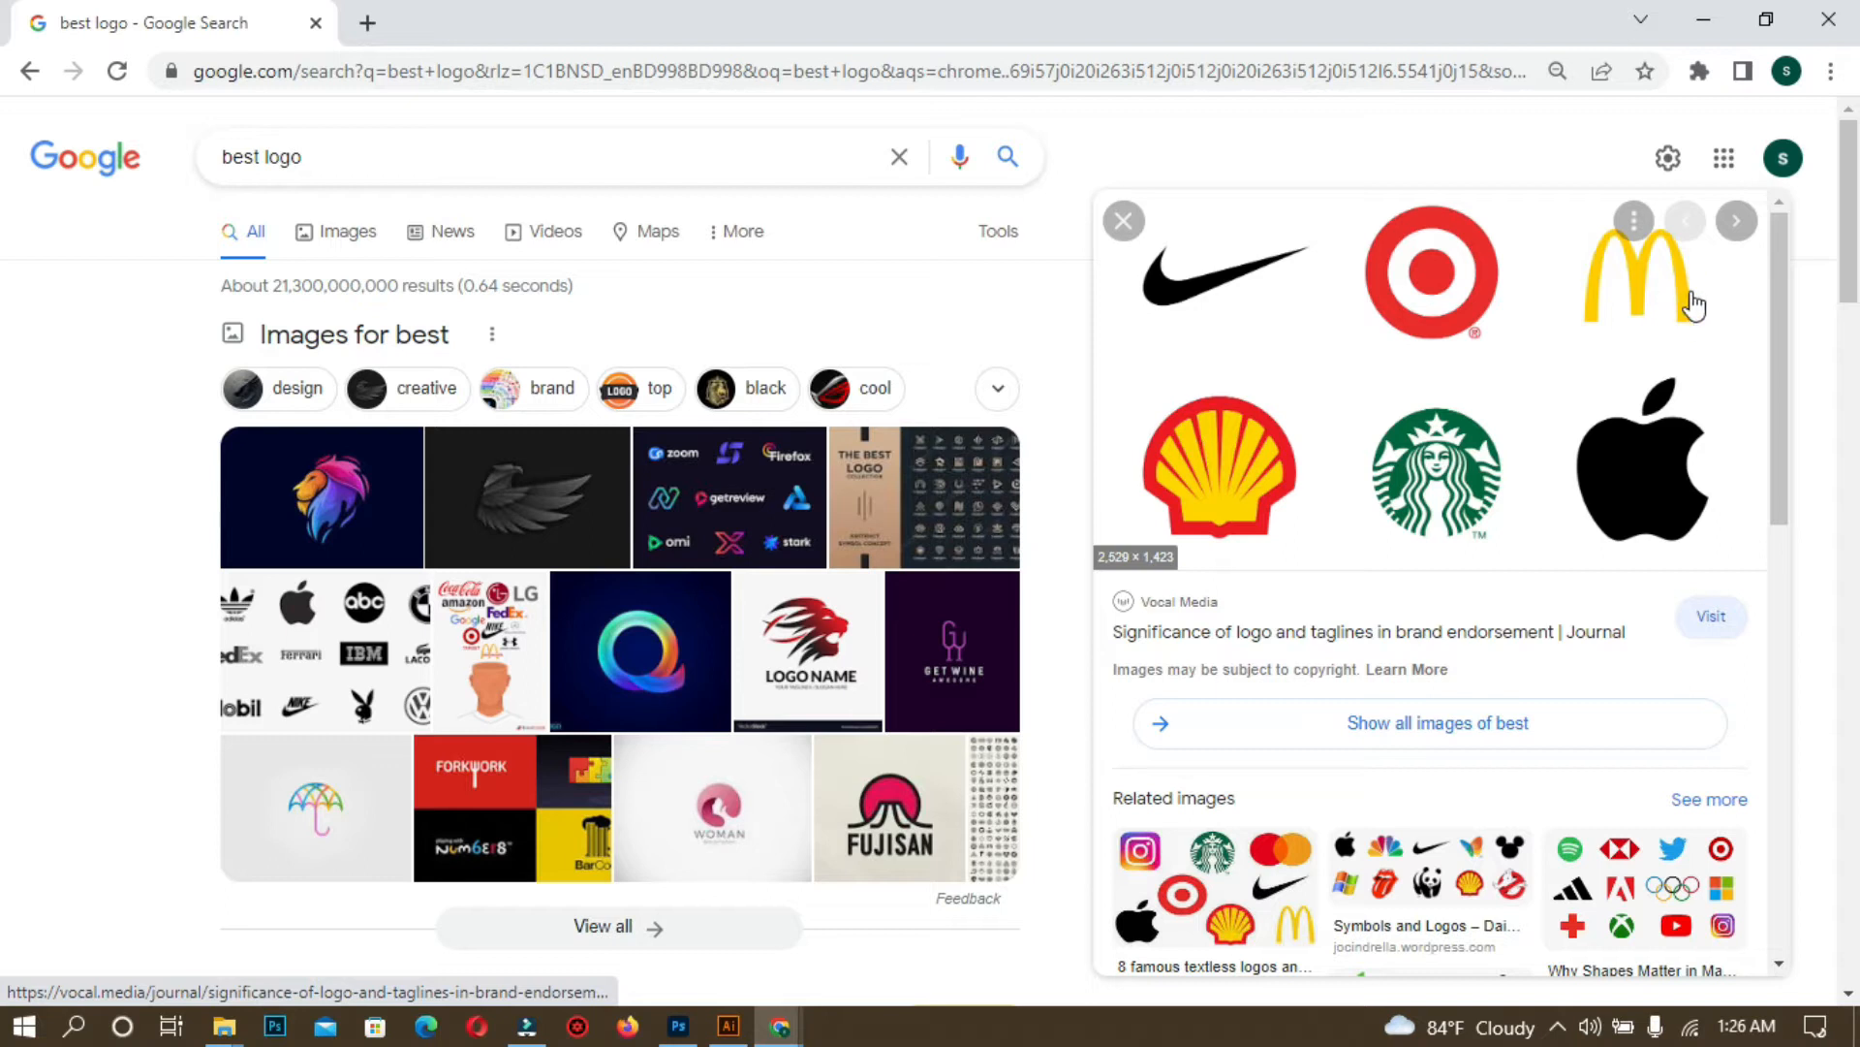
{"action": "scroll", "coordinate": [1519, 669], "scroll_direction": "down", "scroll_amount": 3}
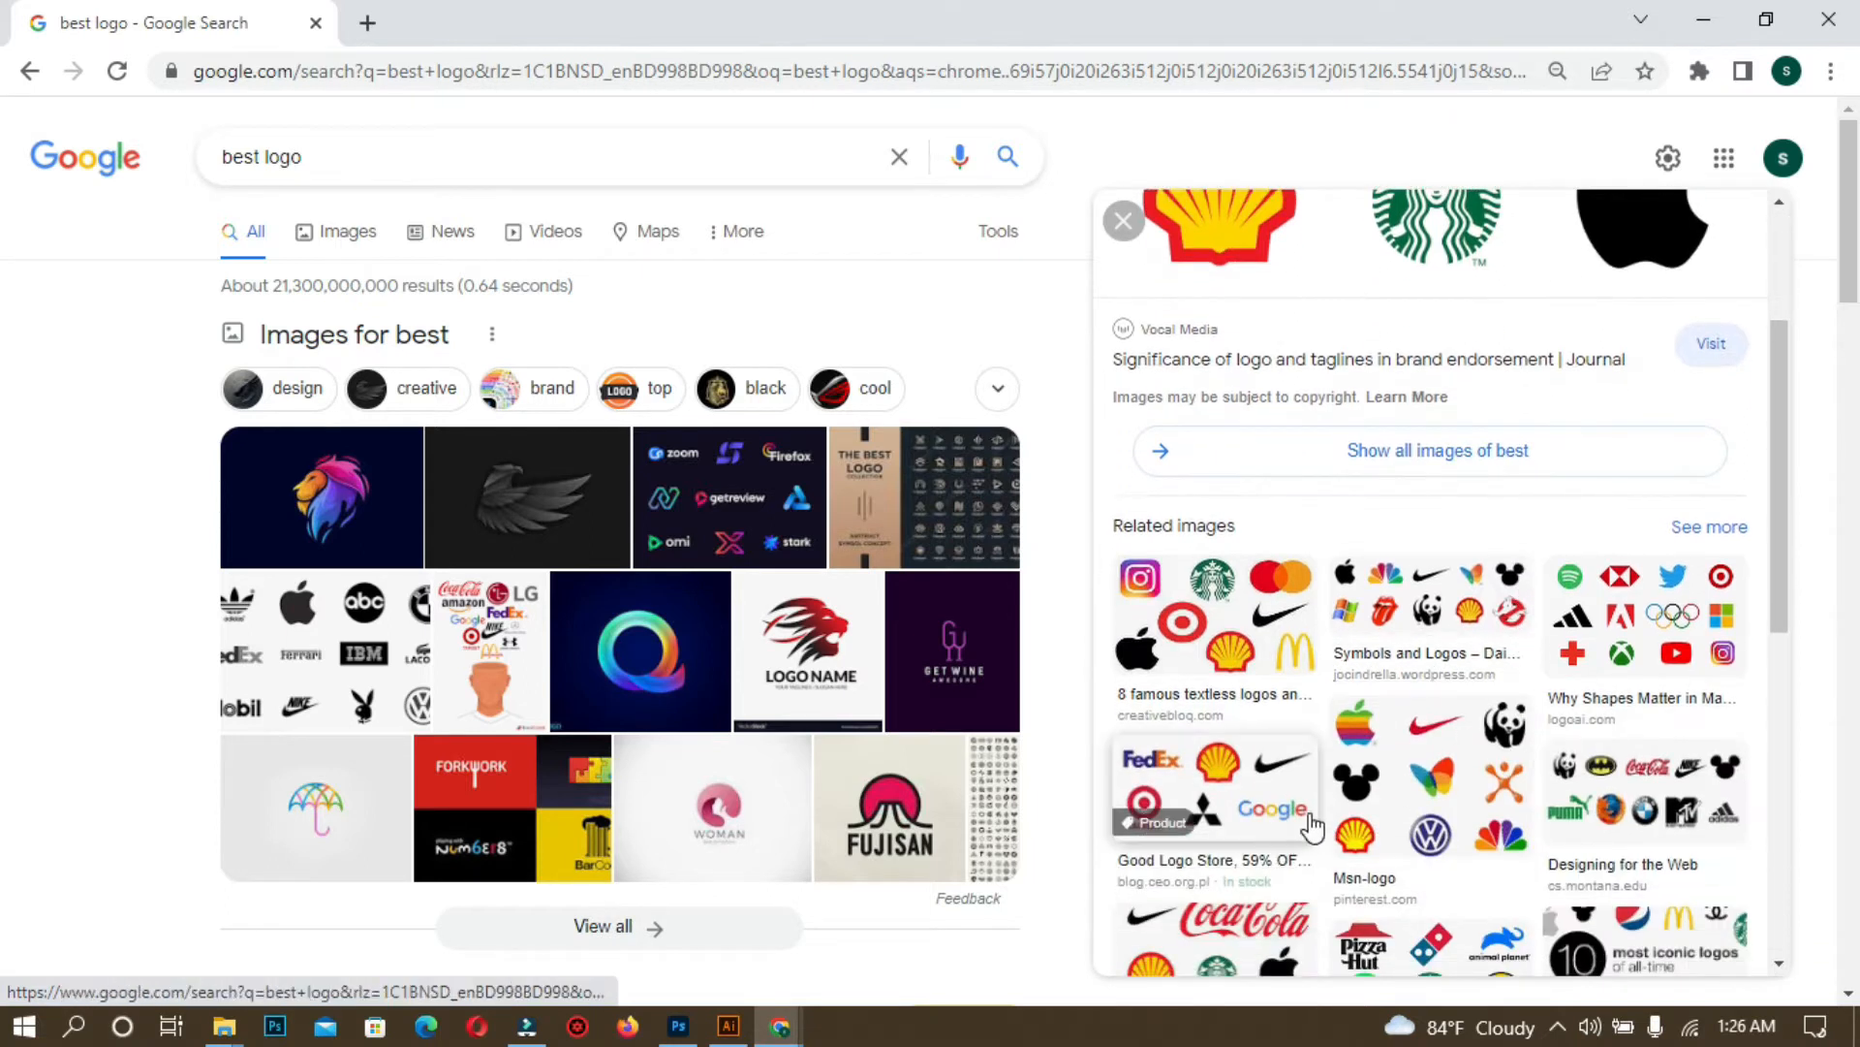
{"action": "left_click", "coordinate": [1601, 783]}
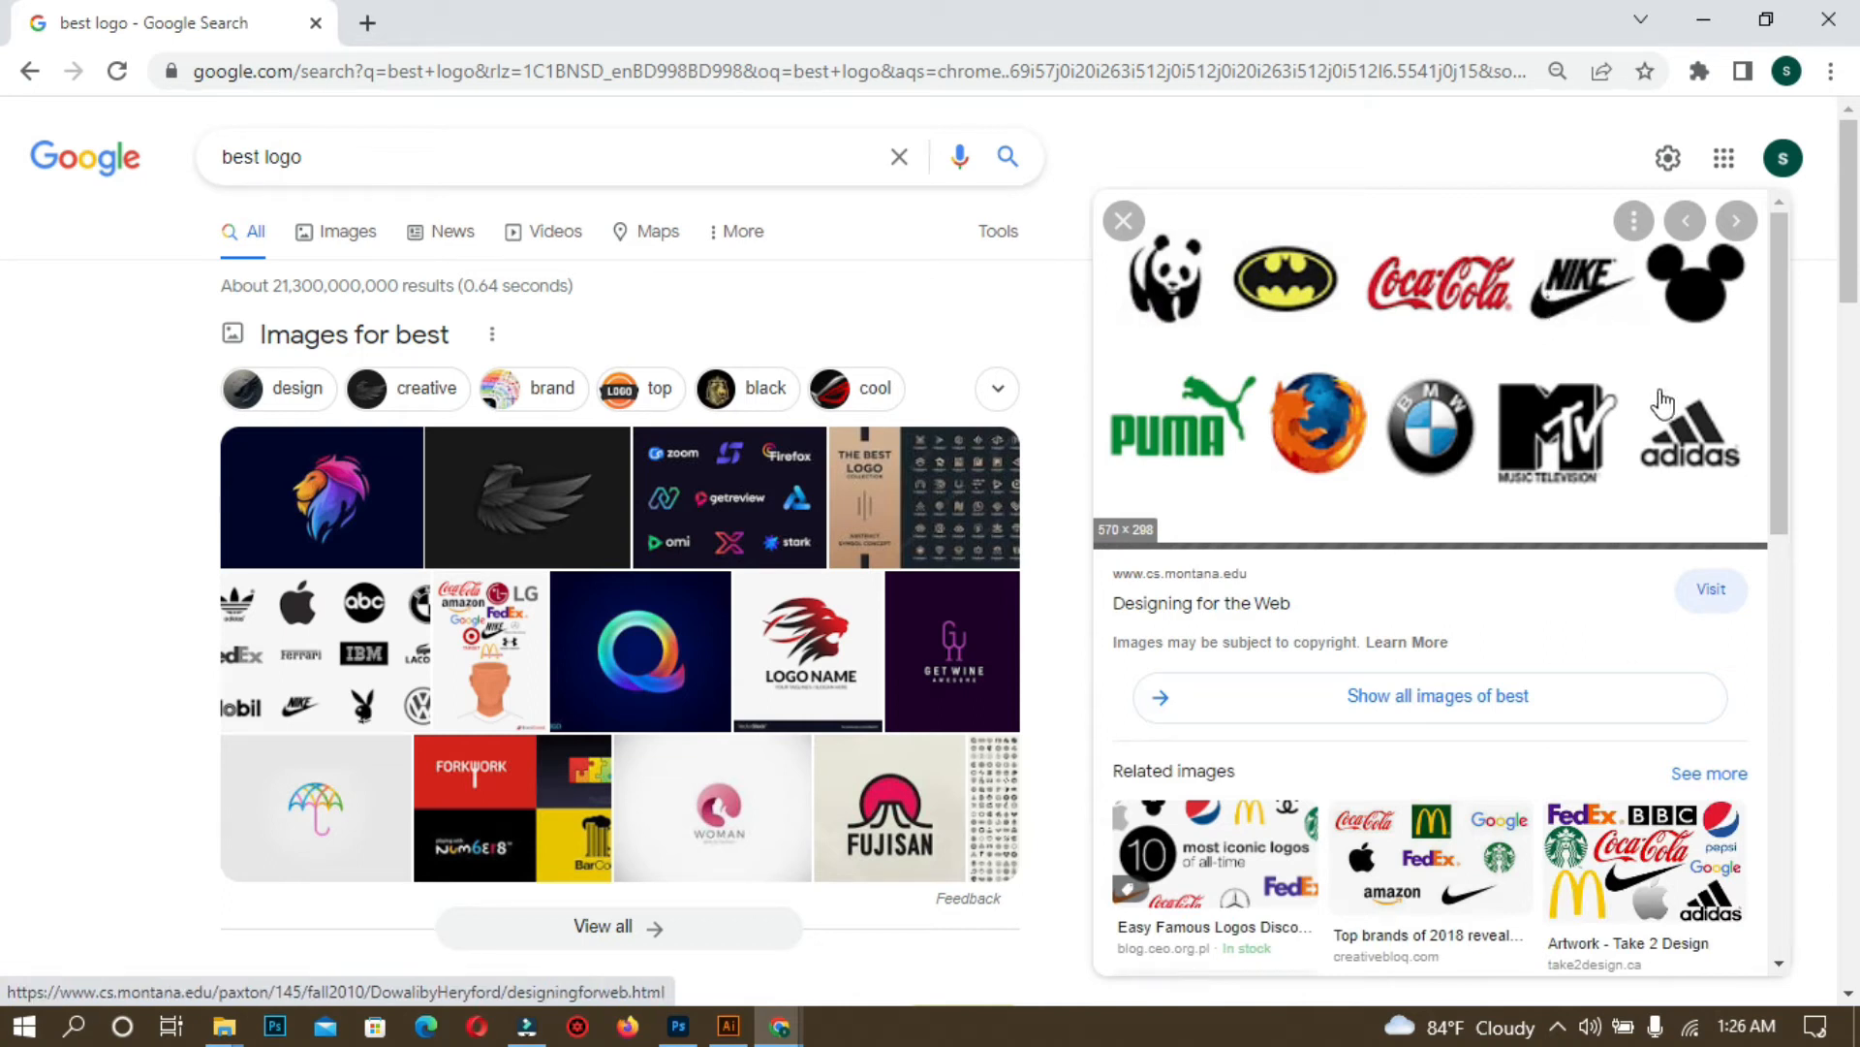
{"action": "scroll", "coordinate": [1749, 346], "scroll_direction": "down", "scroll_amount": 2}
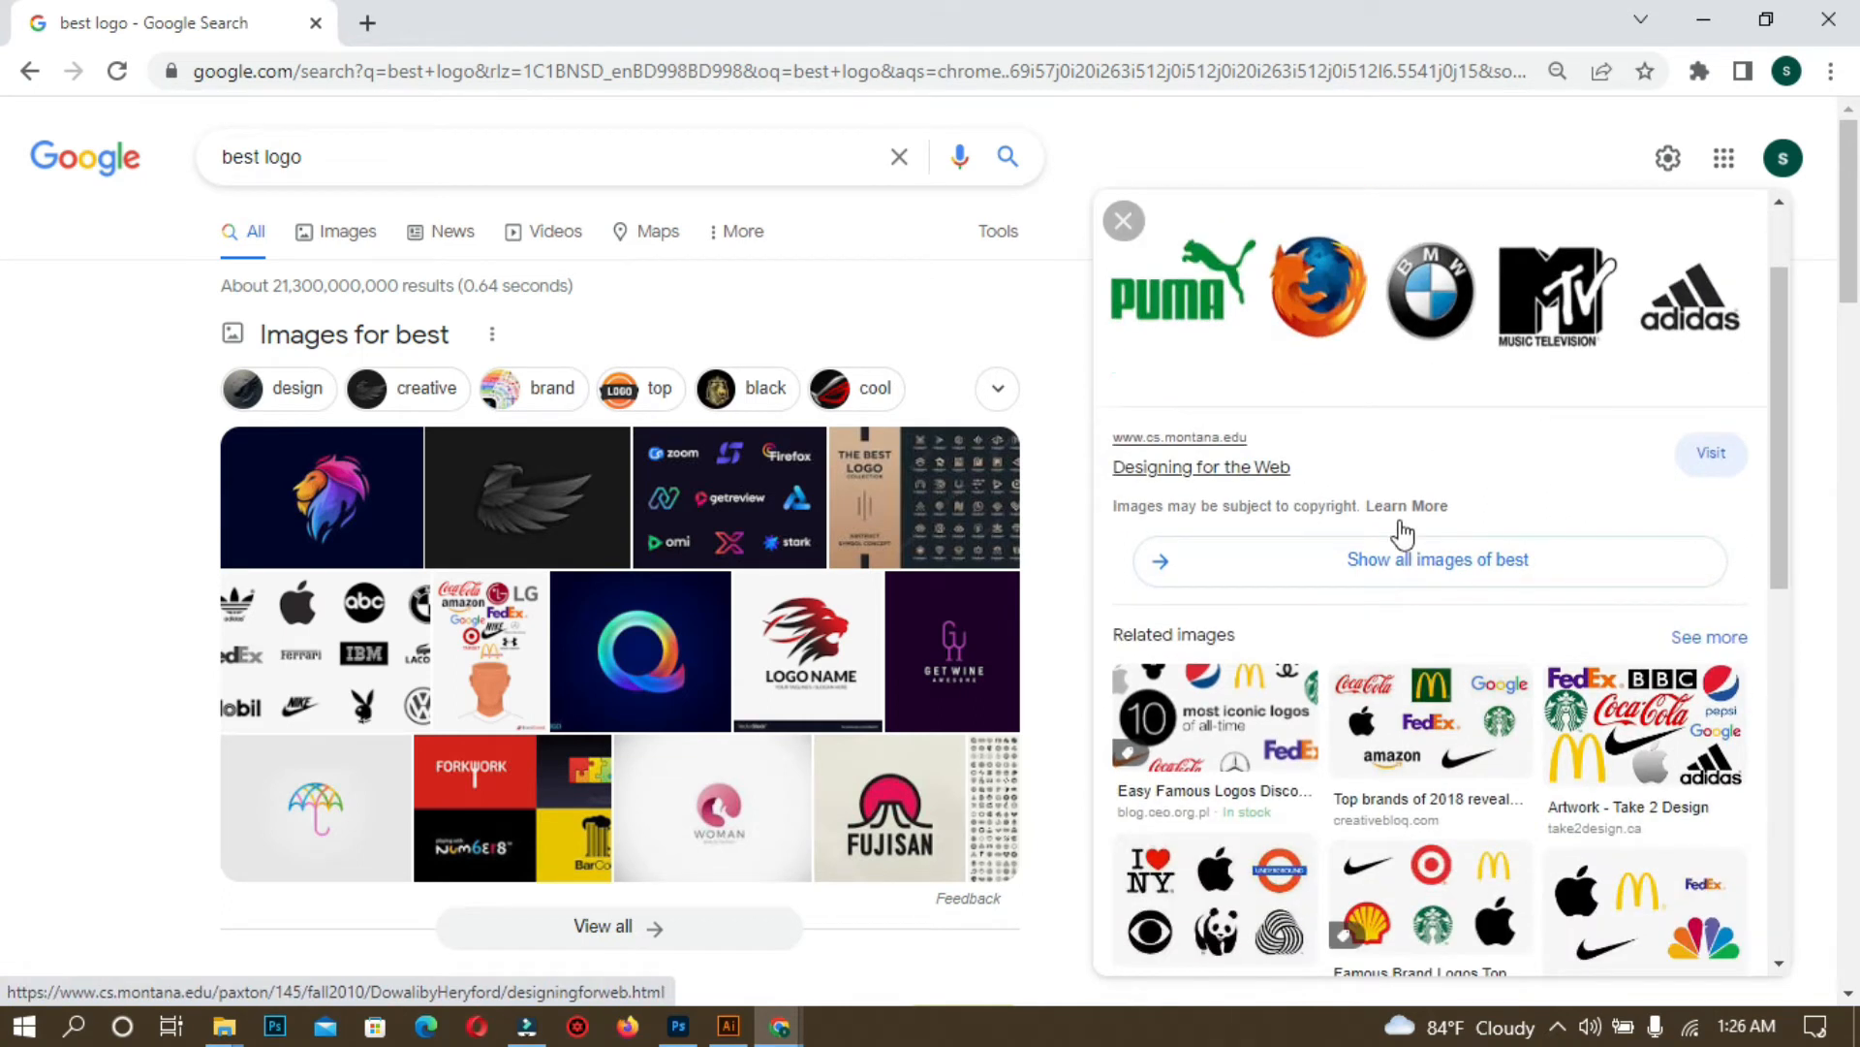
{"action": "scroll", "coordinate": [1303, 695], "scroll_direction": "down", "scroll_amount": 4}
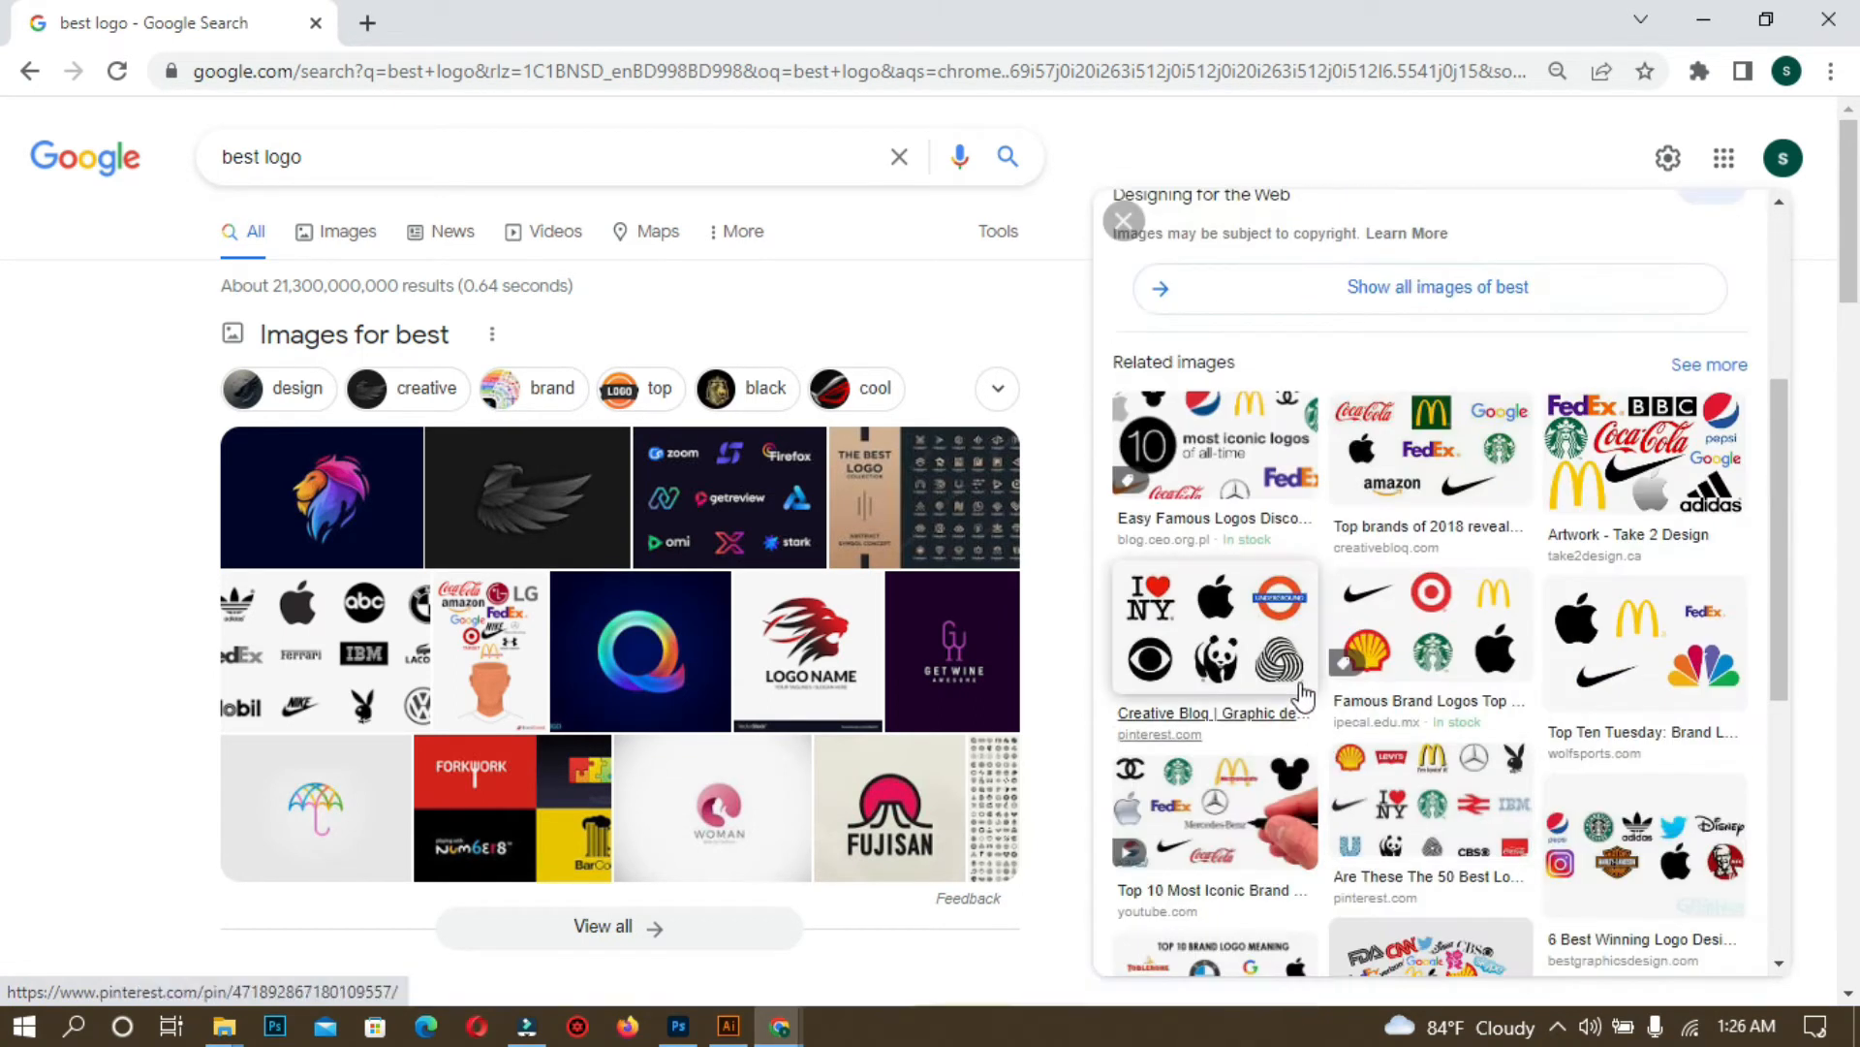
{"action": "left_click", "coordinate": [1229, 651]}
{"action": "scroll", "coordinate": [1444, 524], "scroll_direction": "down", "scroll_amount": 3}
{"action": "scroll", "coordinate": [1444, 524], "scroll_direction": "down", "scroll_amount": 1}
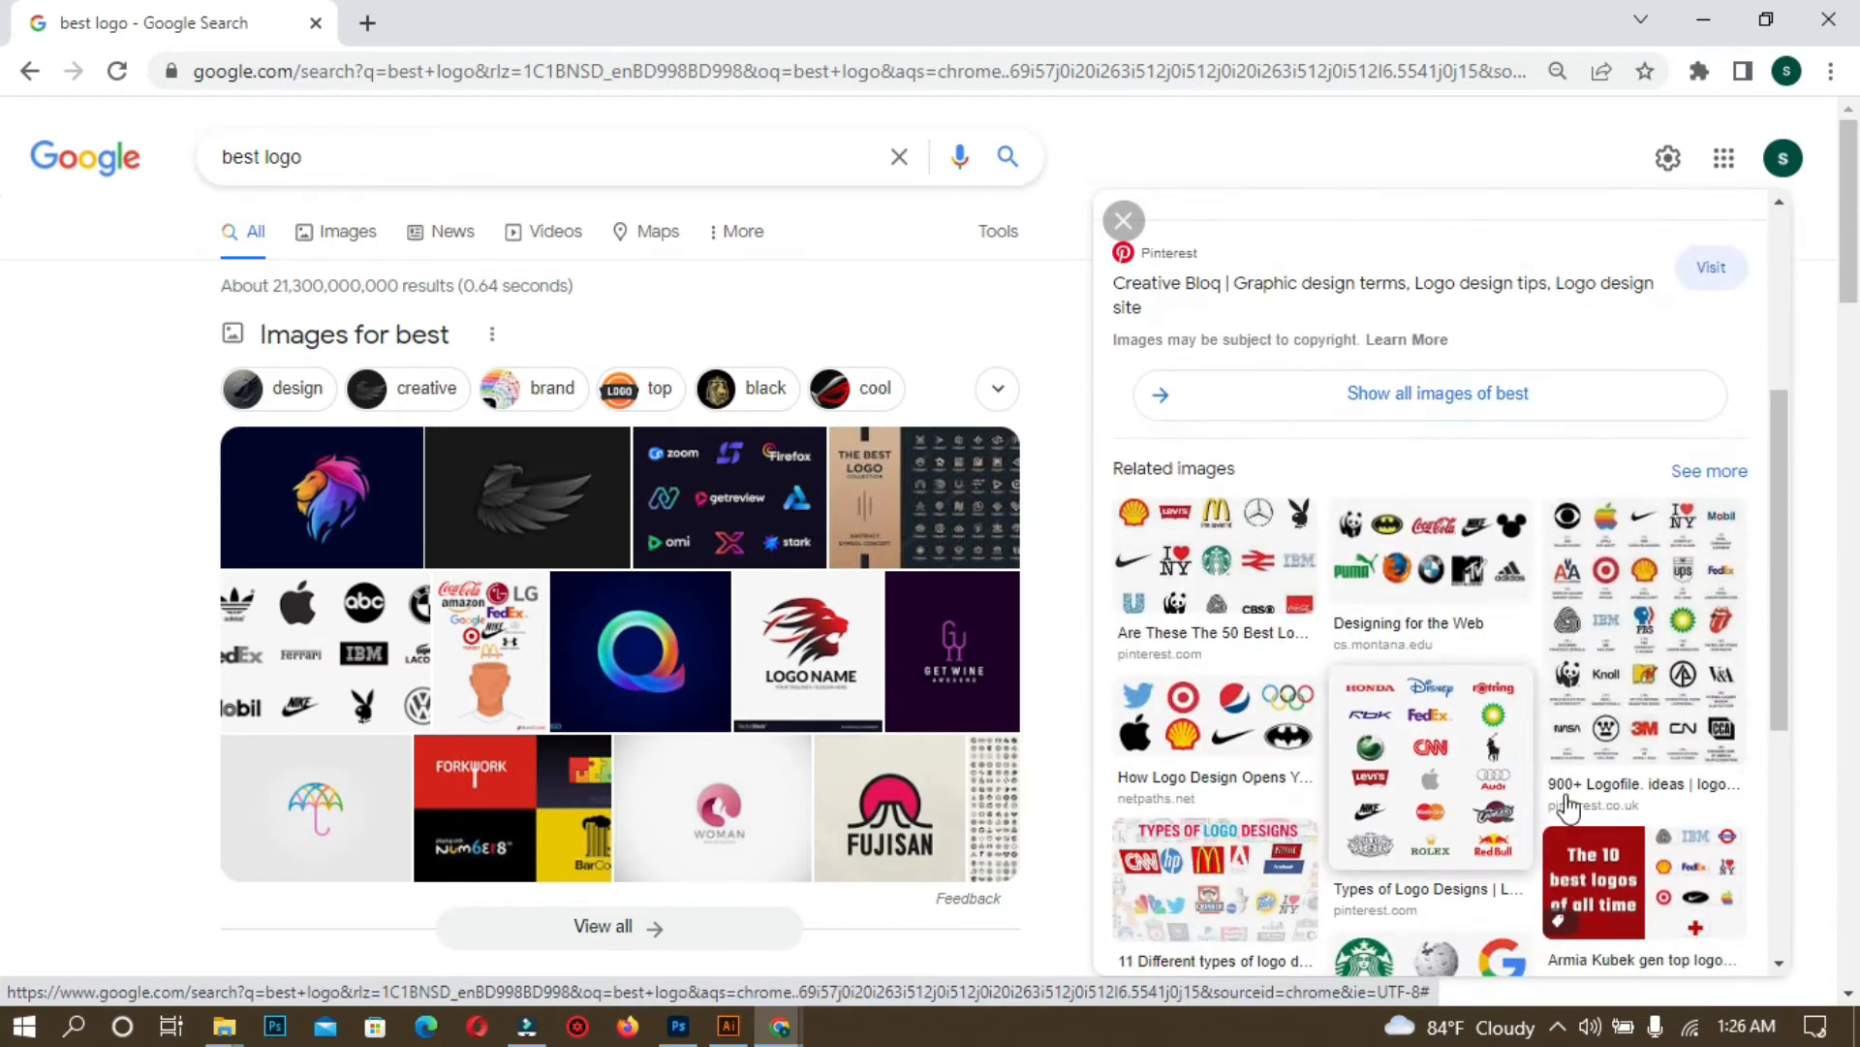
{"action": "left_click", "coordinate": [1653, 659]}
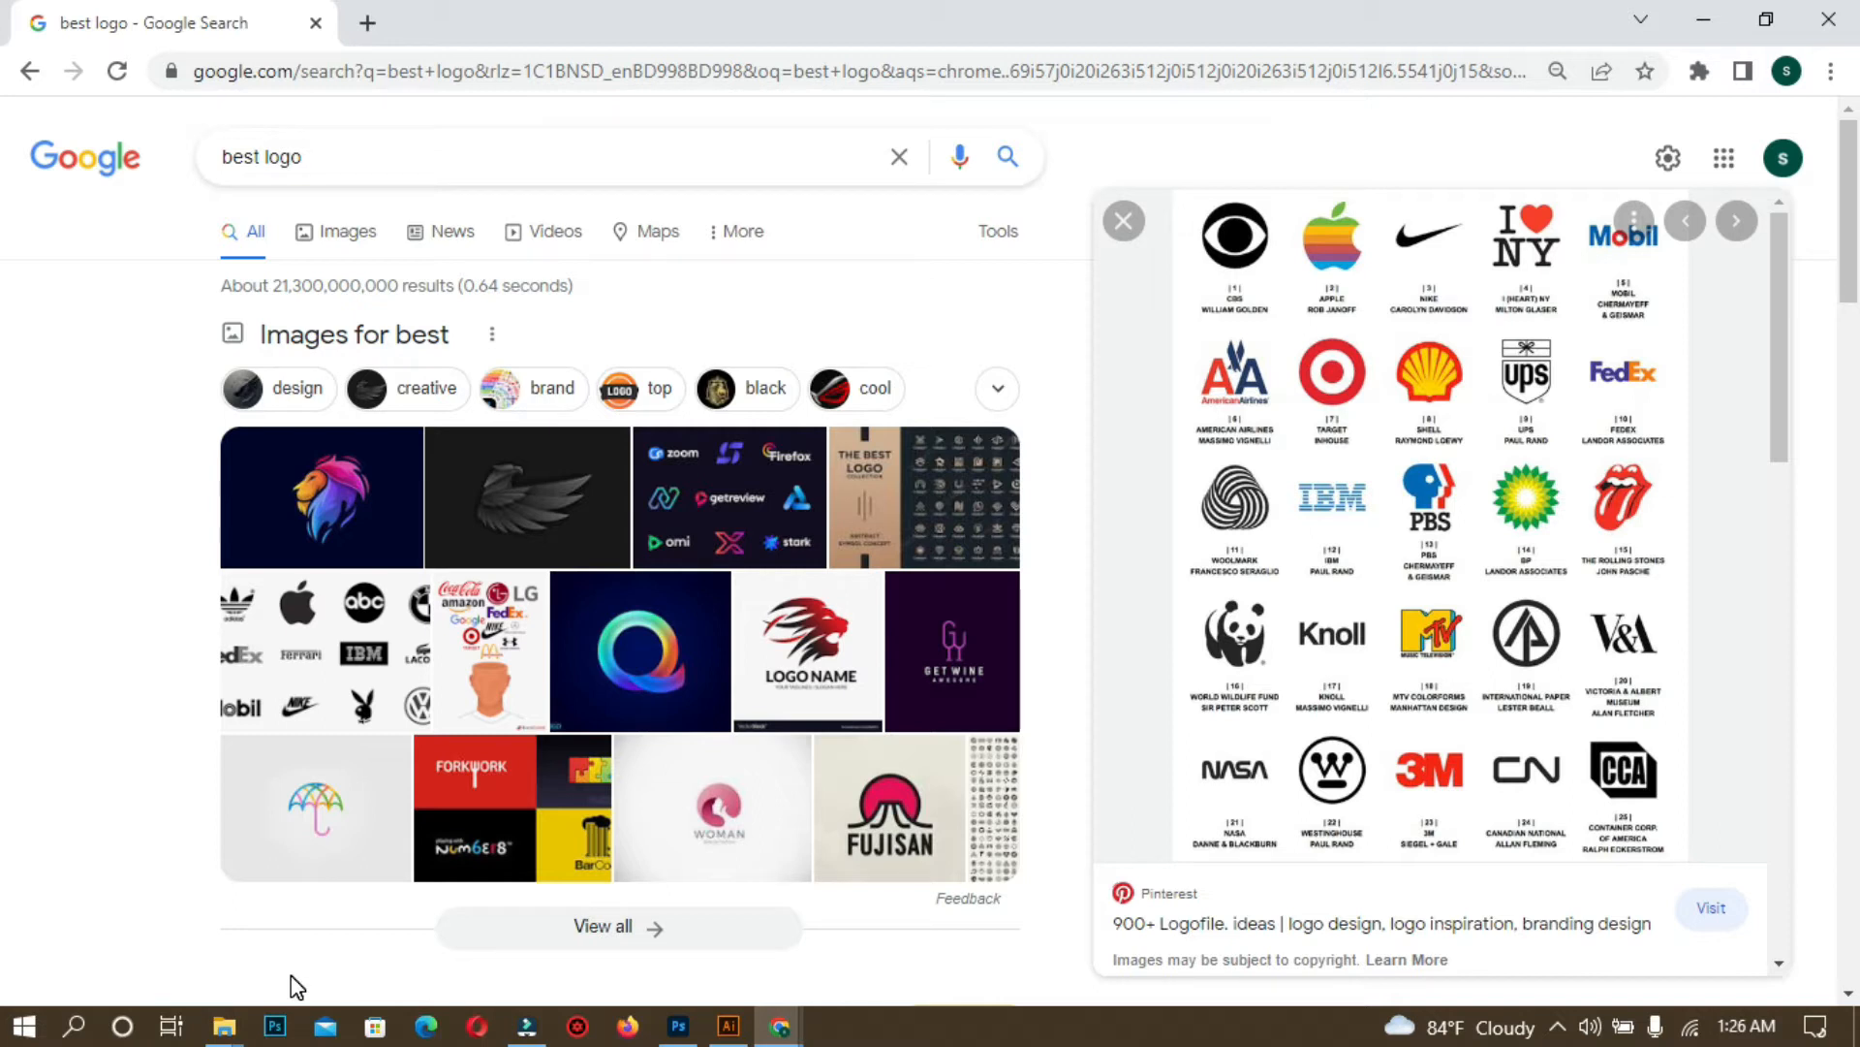
- View the colourful lion logo from the image results and examine its related lion logo designs
{"action": "left_click", "coordinate": [334, 504]}
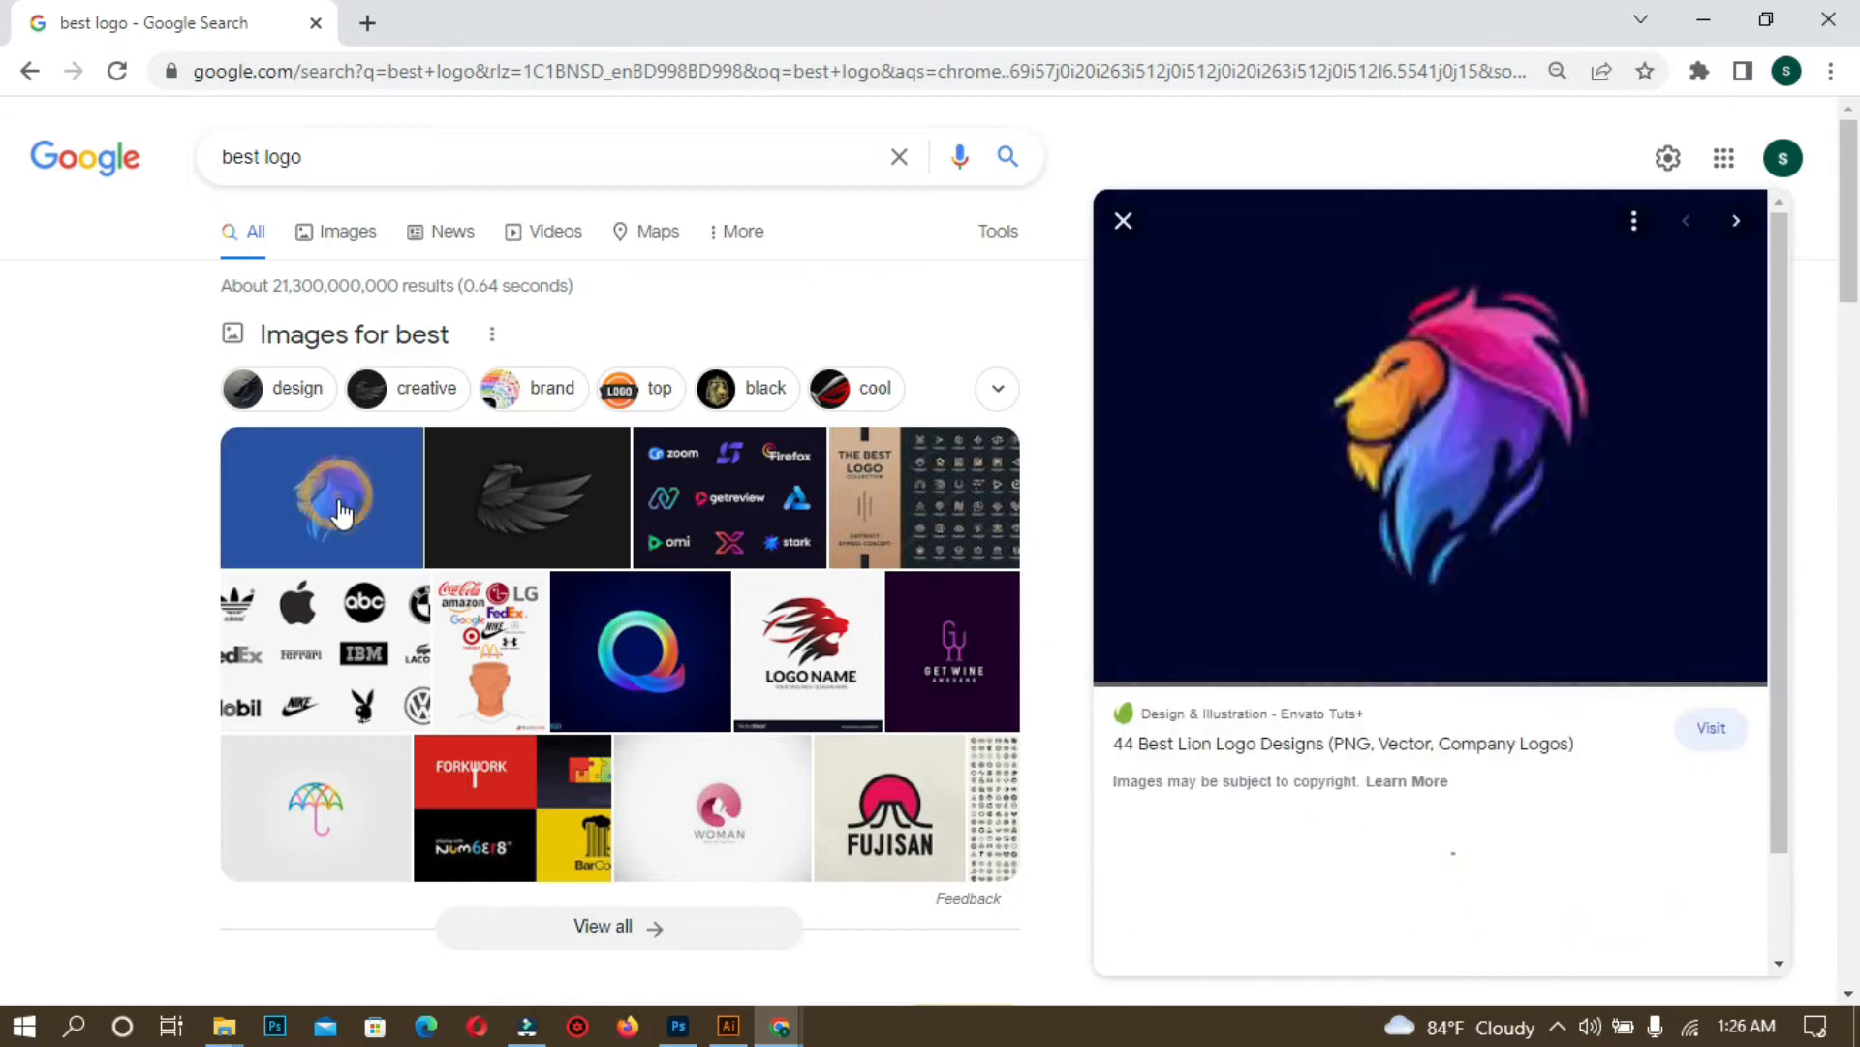
{"action": "scroll", "coordinate": [1579, 577], "scroll_direction": "down", "scroll_amount": 4}
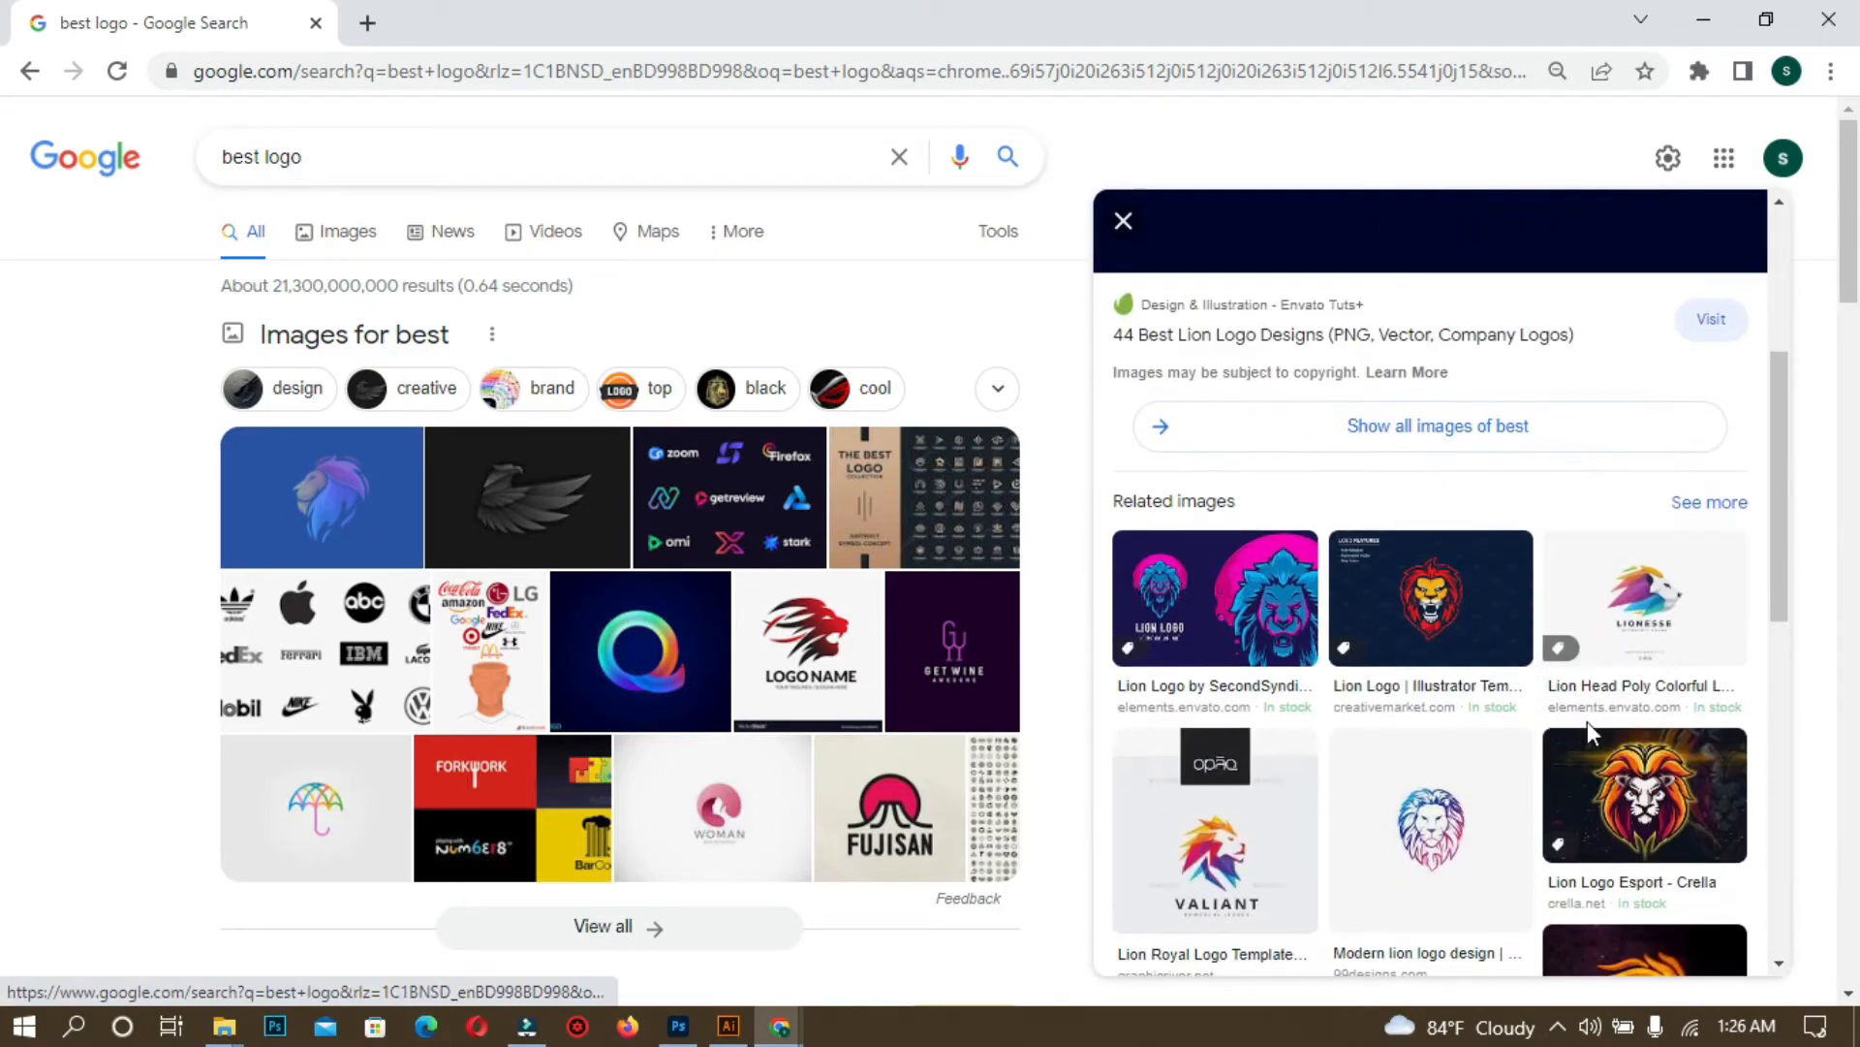
{"action": "scroll", "coordinate": [1451, 728], "scroll_direction": "down", "scroll_amount": 3}
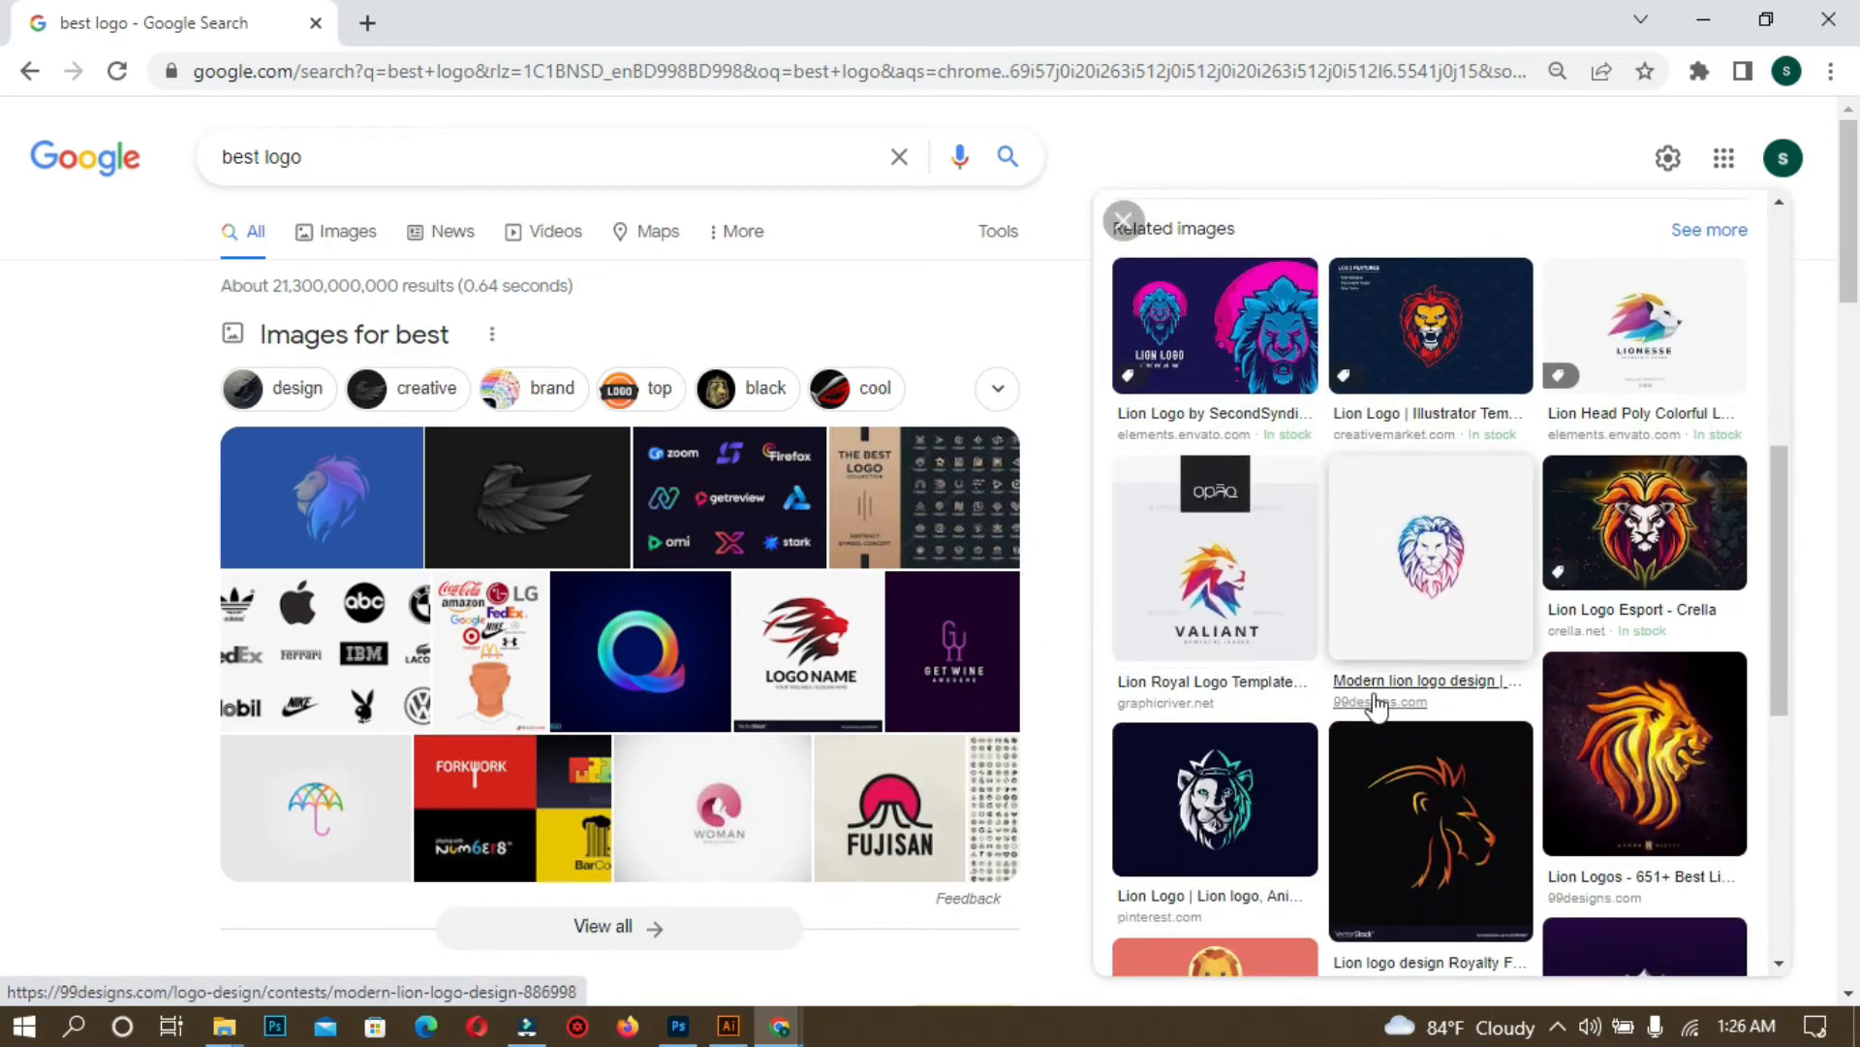
{"action": "scroll", "coordinate": [1390, 729], "scroll_direction": "down", "scroll_amount": 4}
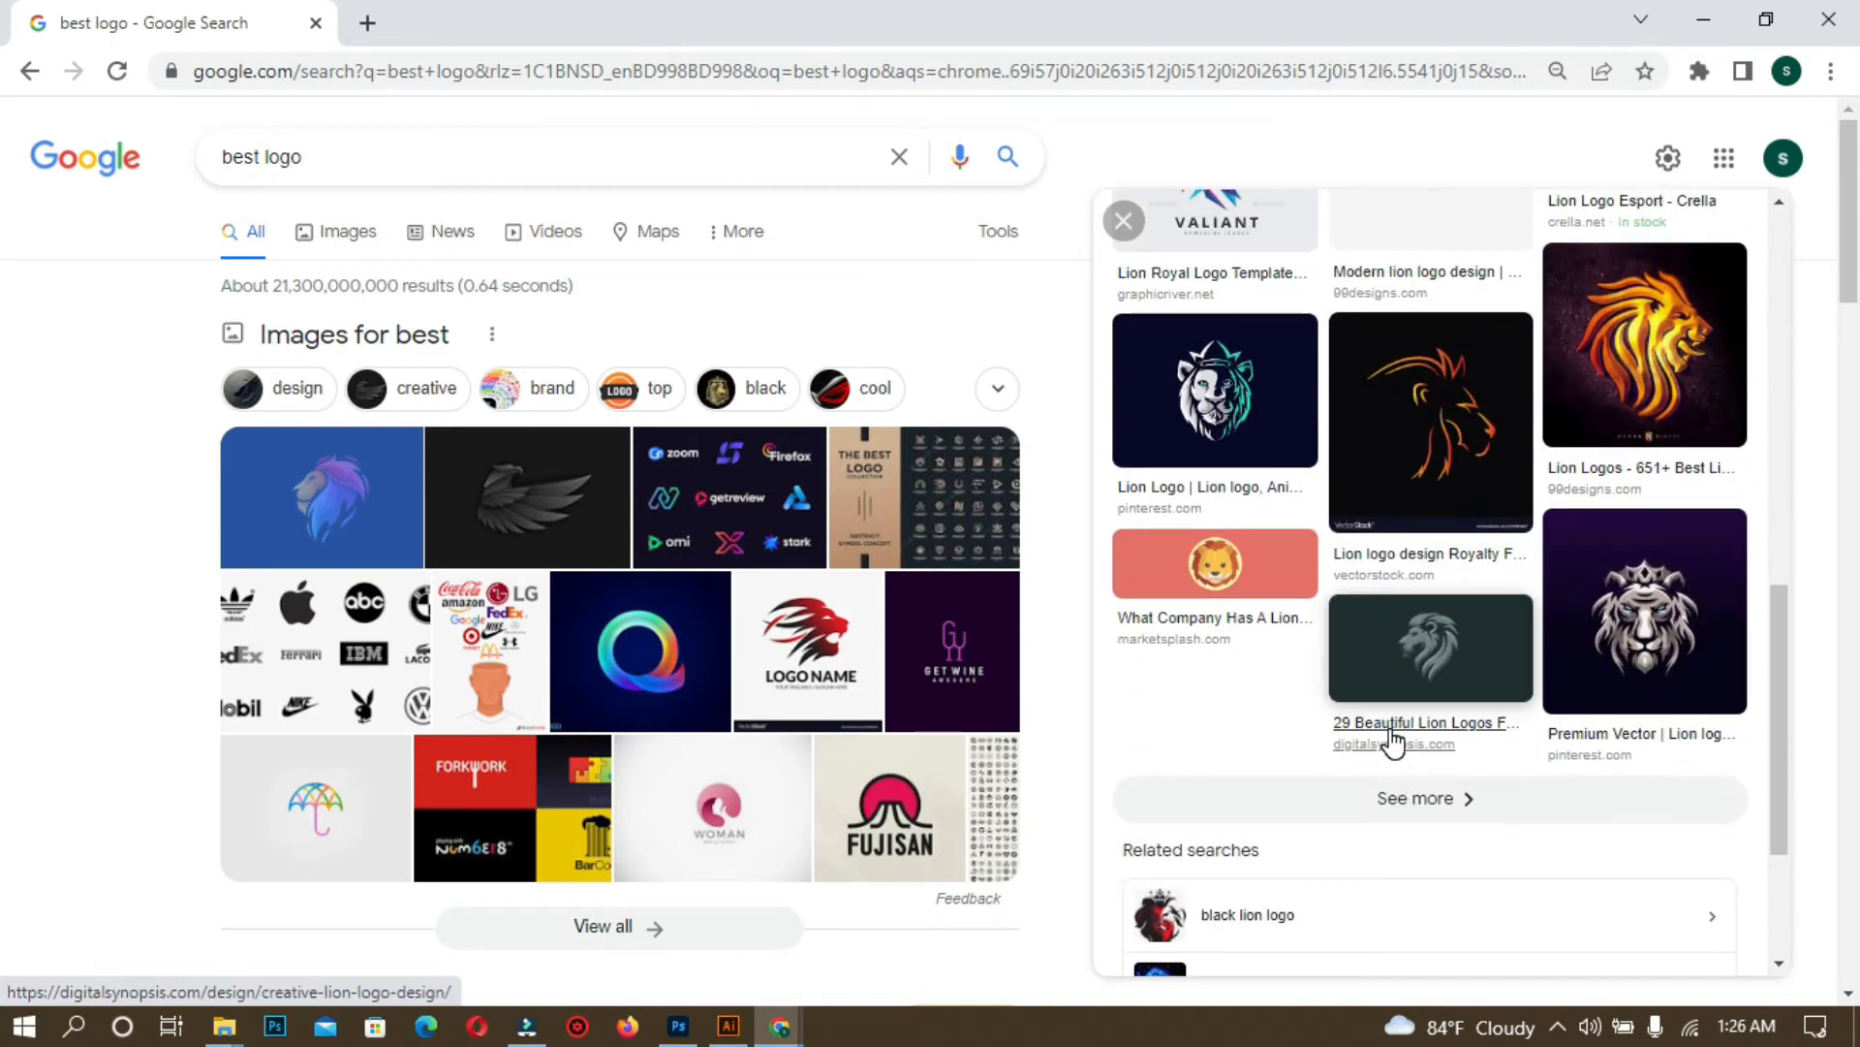
{"action": "scroll", "coordinate": [1393, 742], "scroll_direction": "up", "scroll_amount": 3}
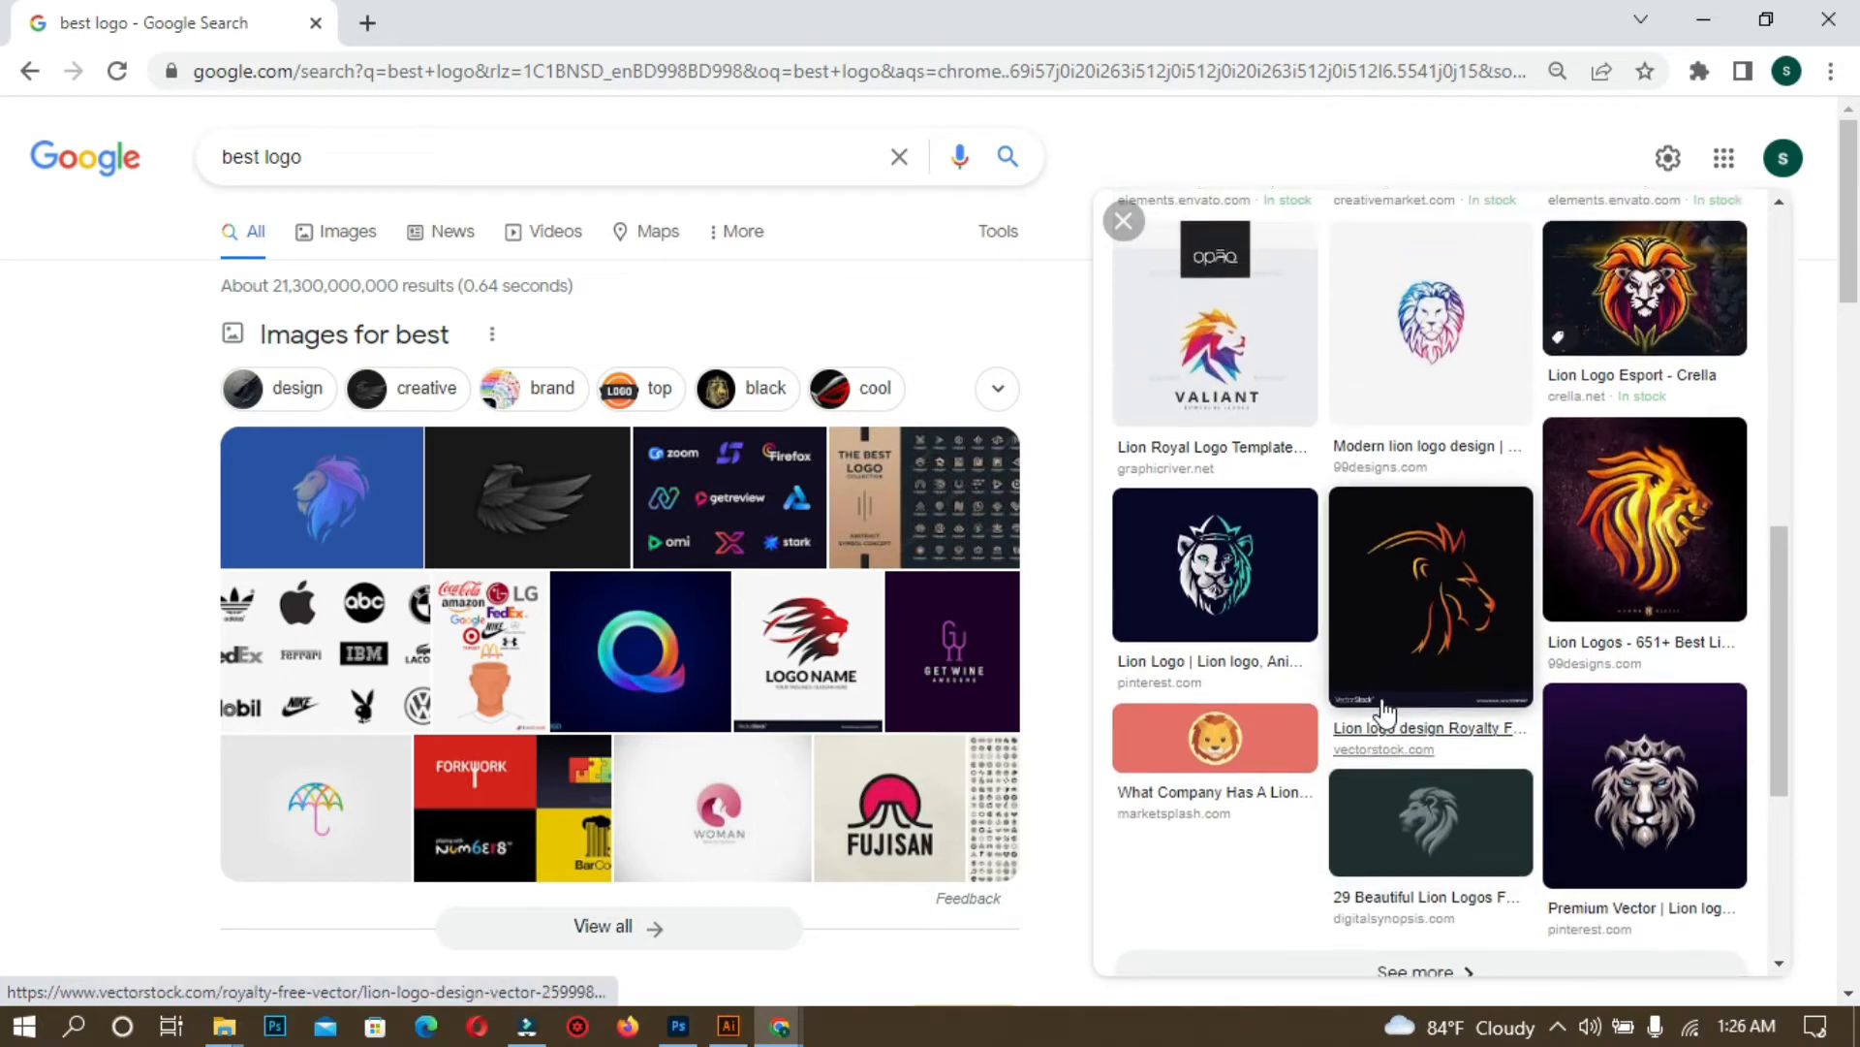
{"action": "scroll", "coordinate": [1329, 643], "scroll_direction": "down", "scroll_amount": 2}
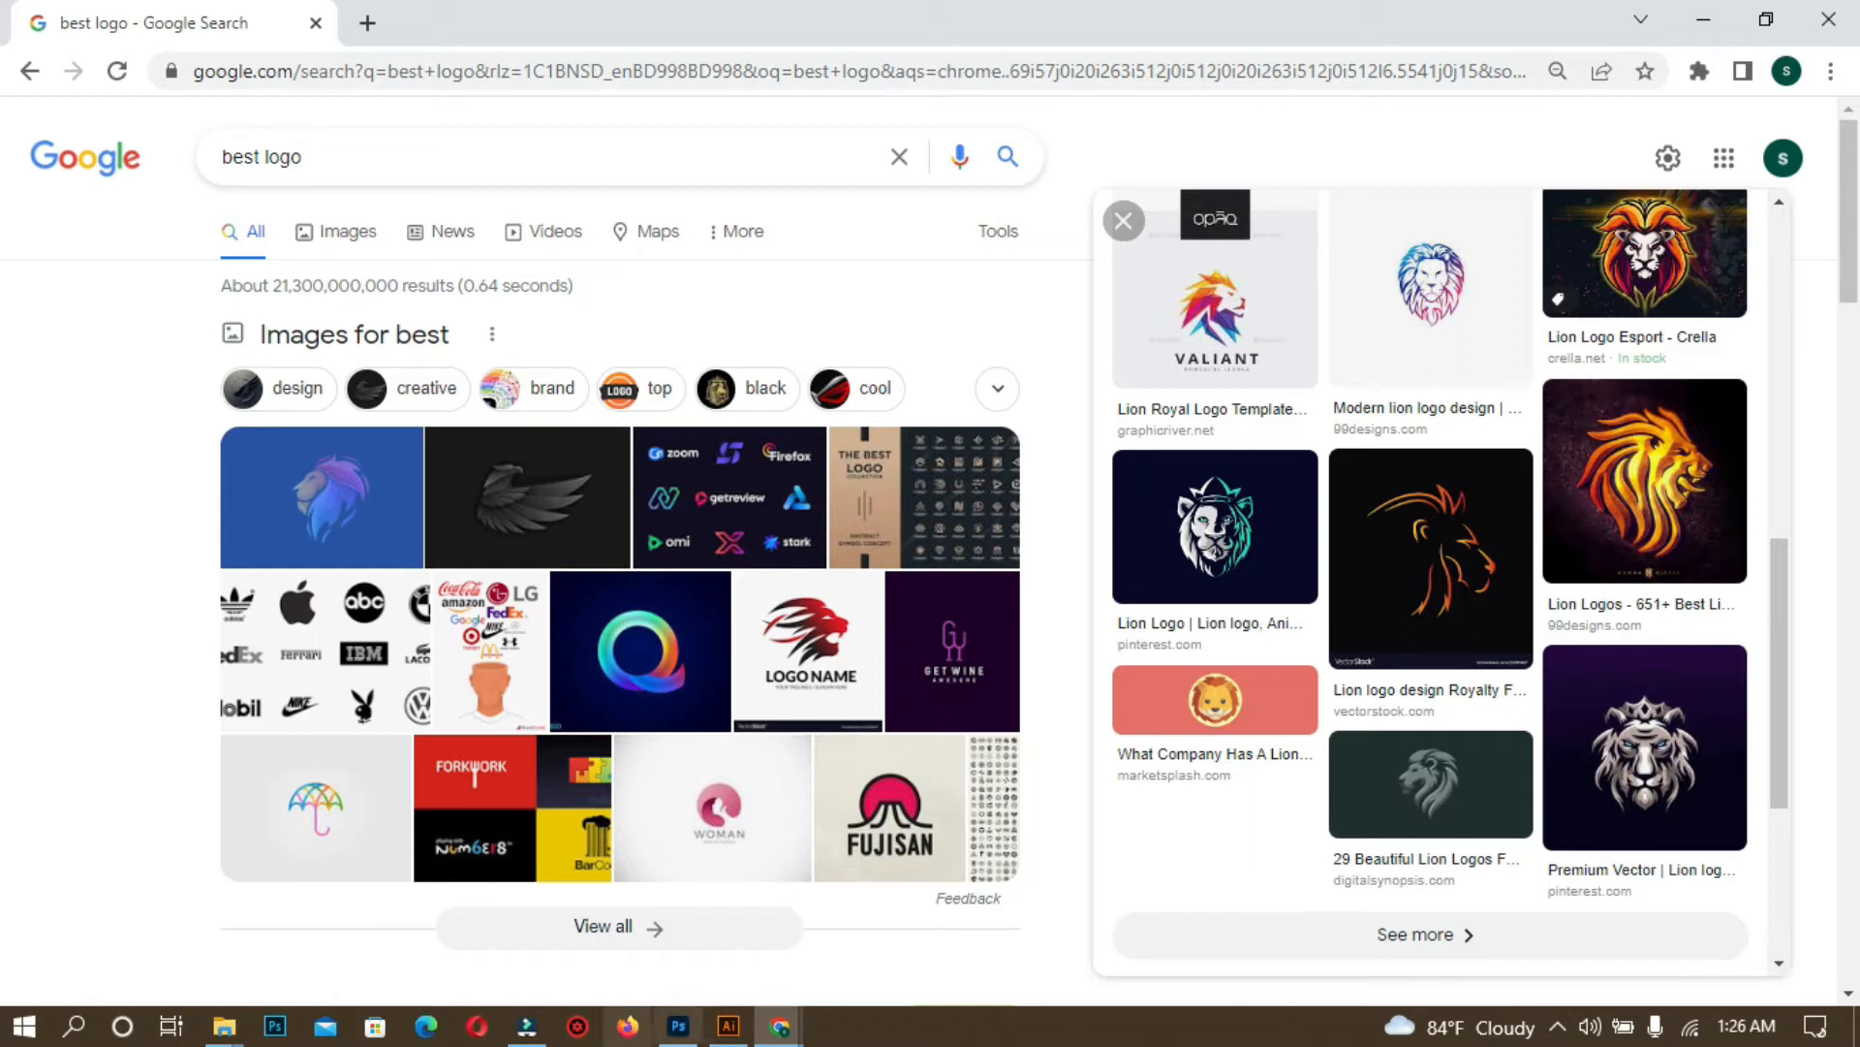
- Check the finished logo mockup in Photoshop, then switch to Illustrator's blank Untitled-3 document and clear the Pathfinder options off the artboard
{"action": "left_click", "coordinate": [678, 1026]}
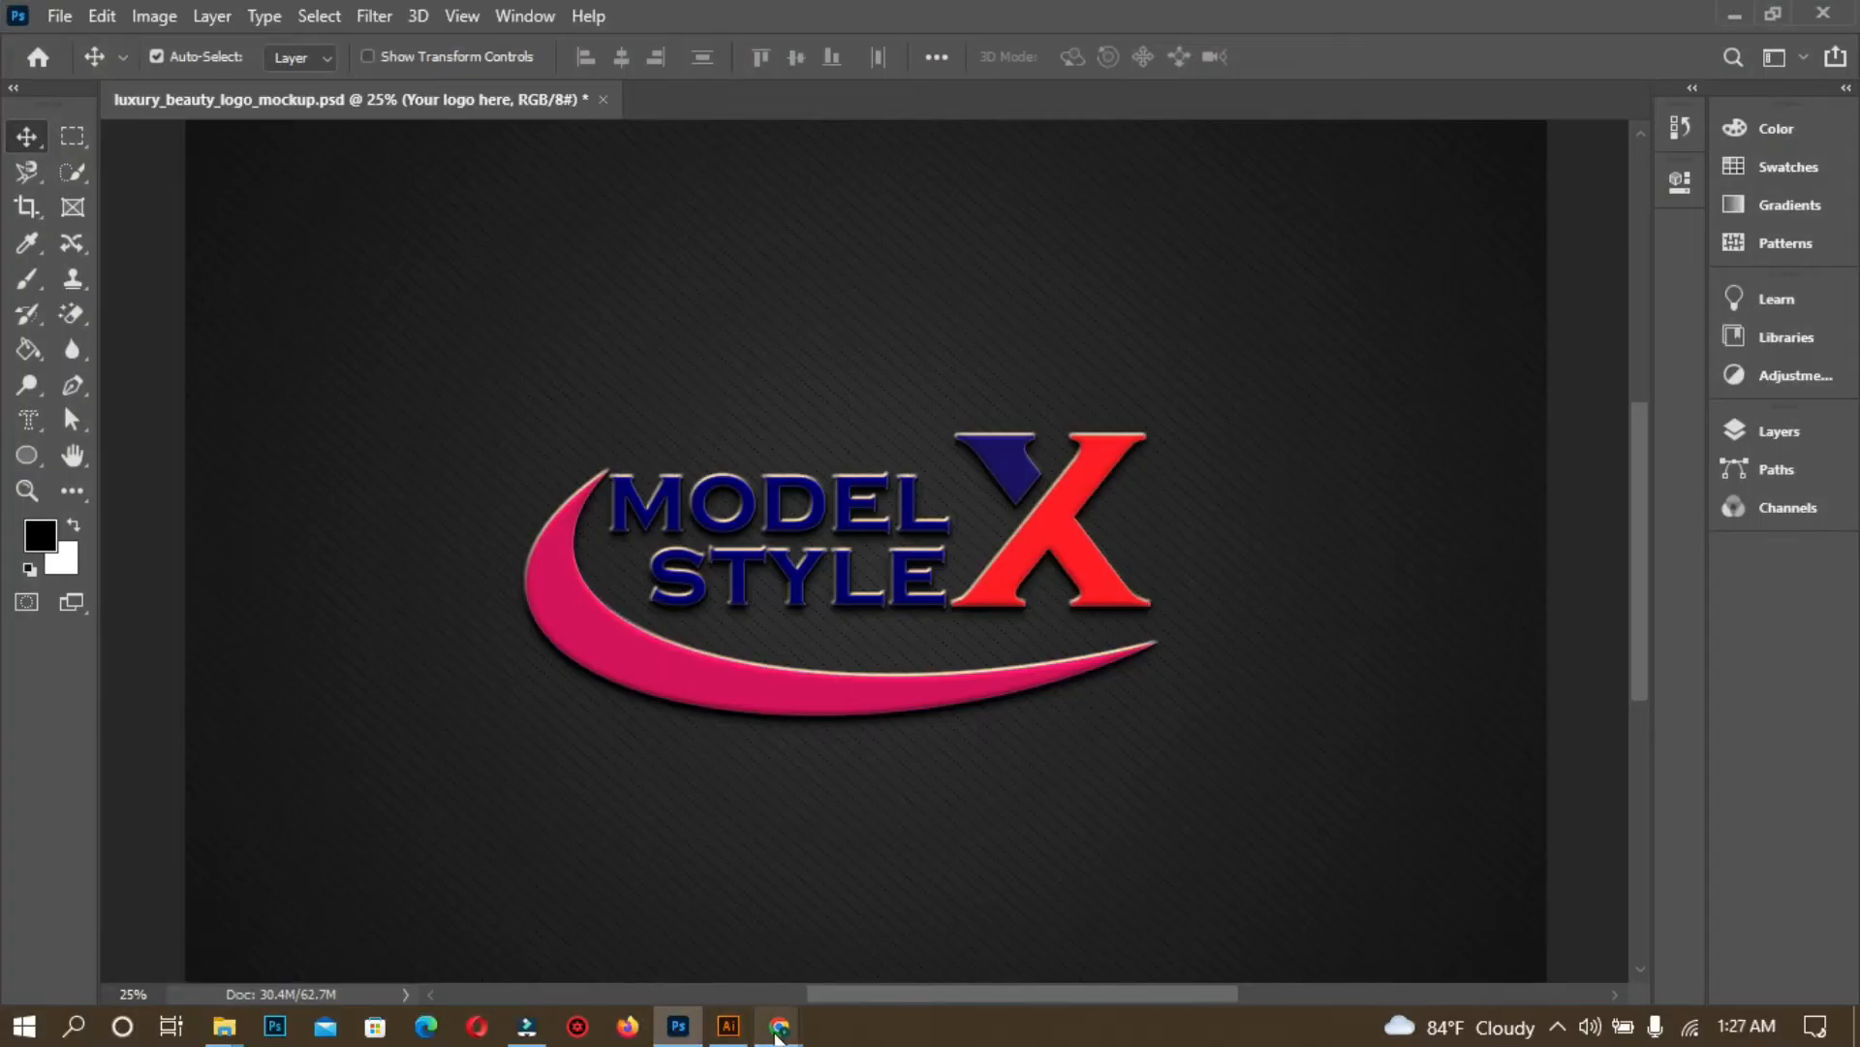
{"action": "left_click", "coordinate": [729, 1027]}
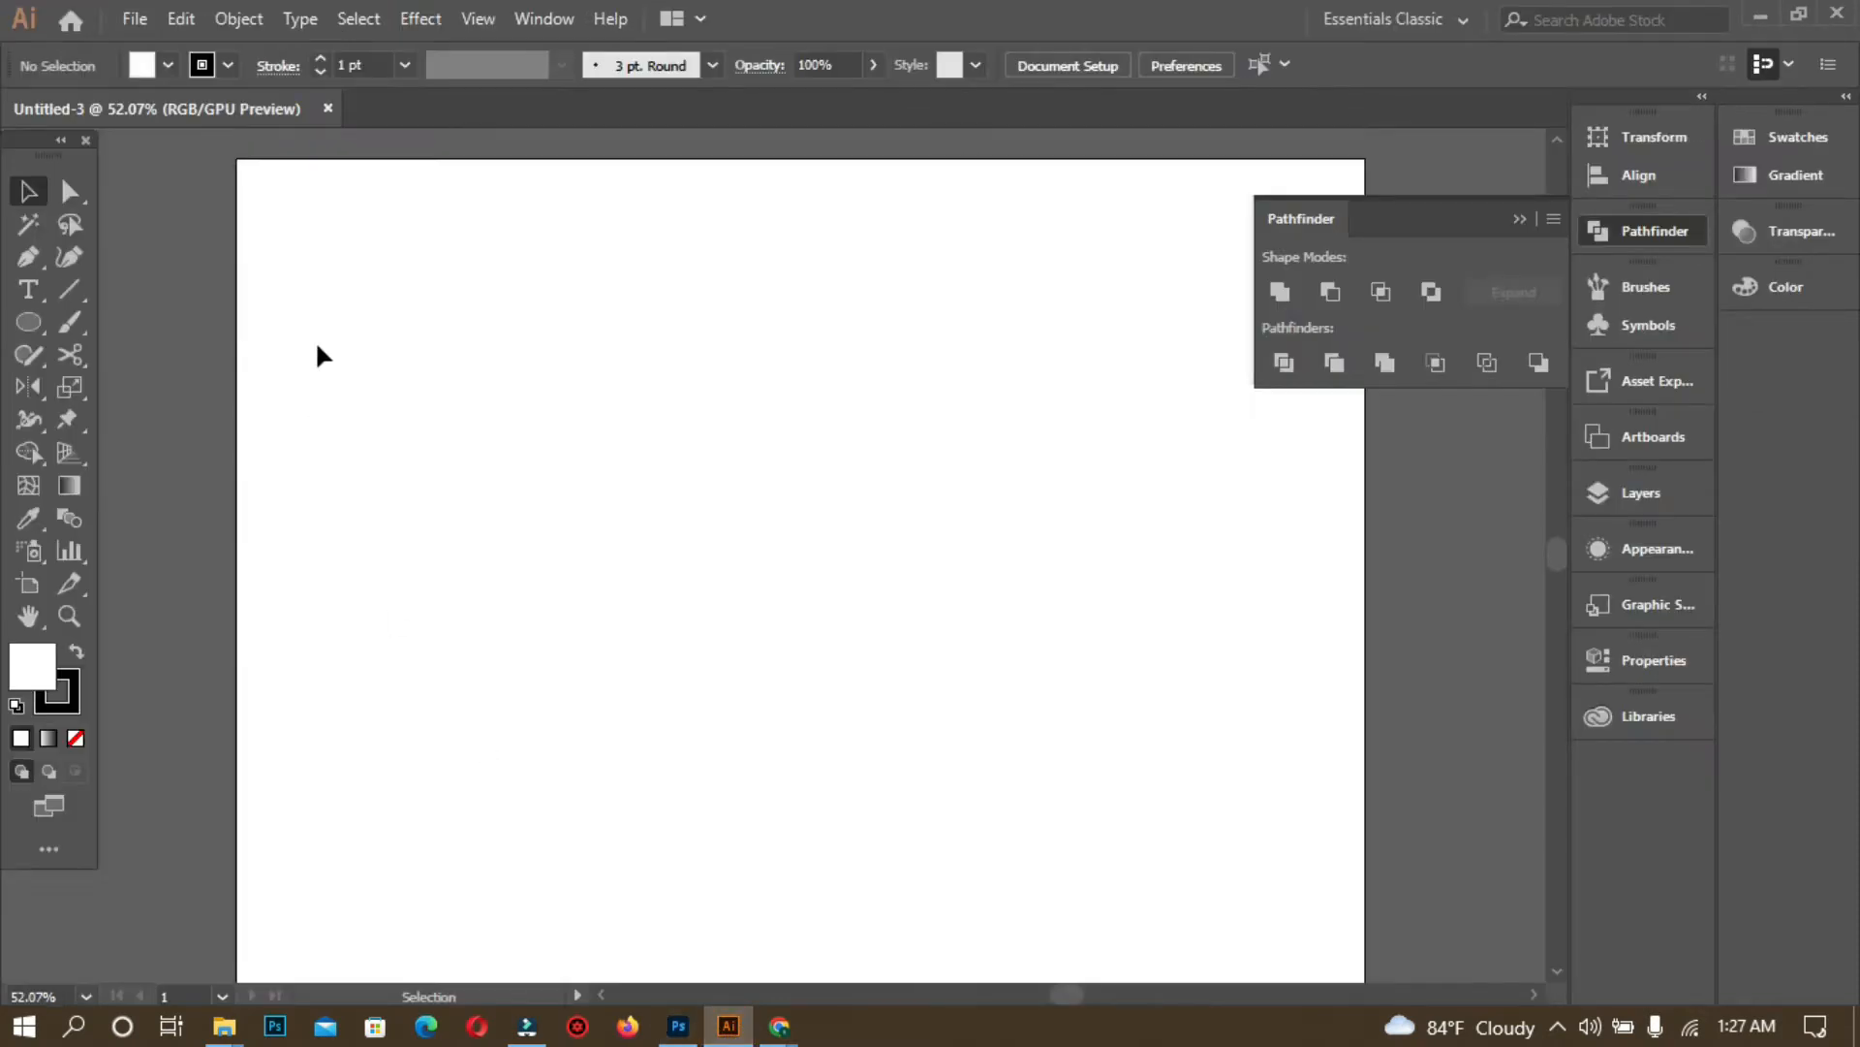
{"action": "left_click", "coordinate": [1519, 219]}
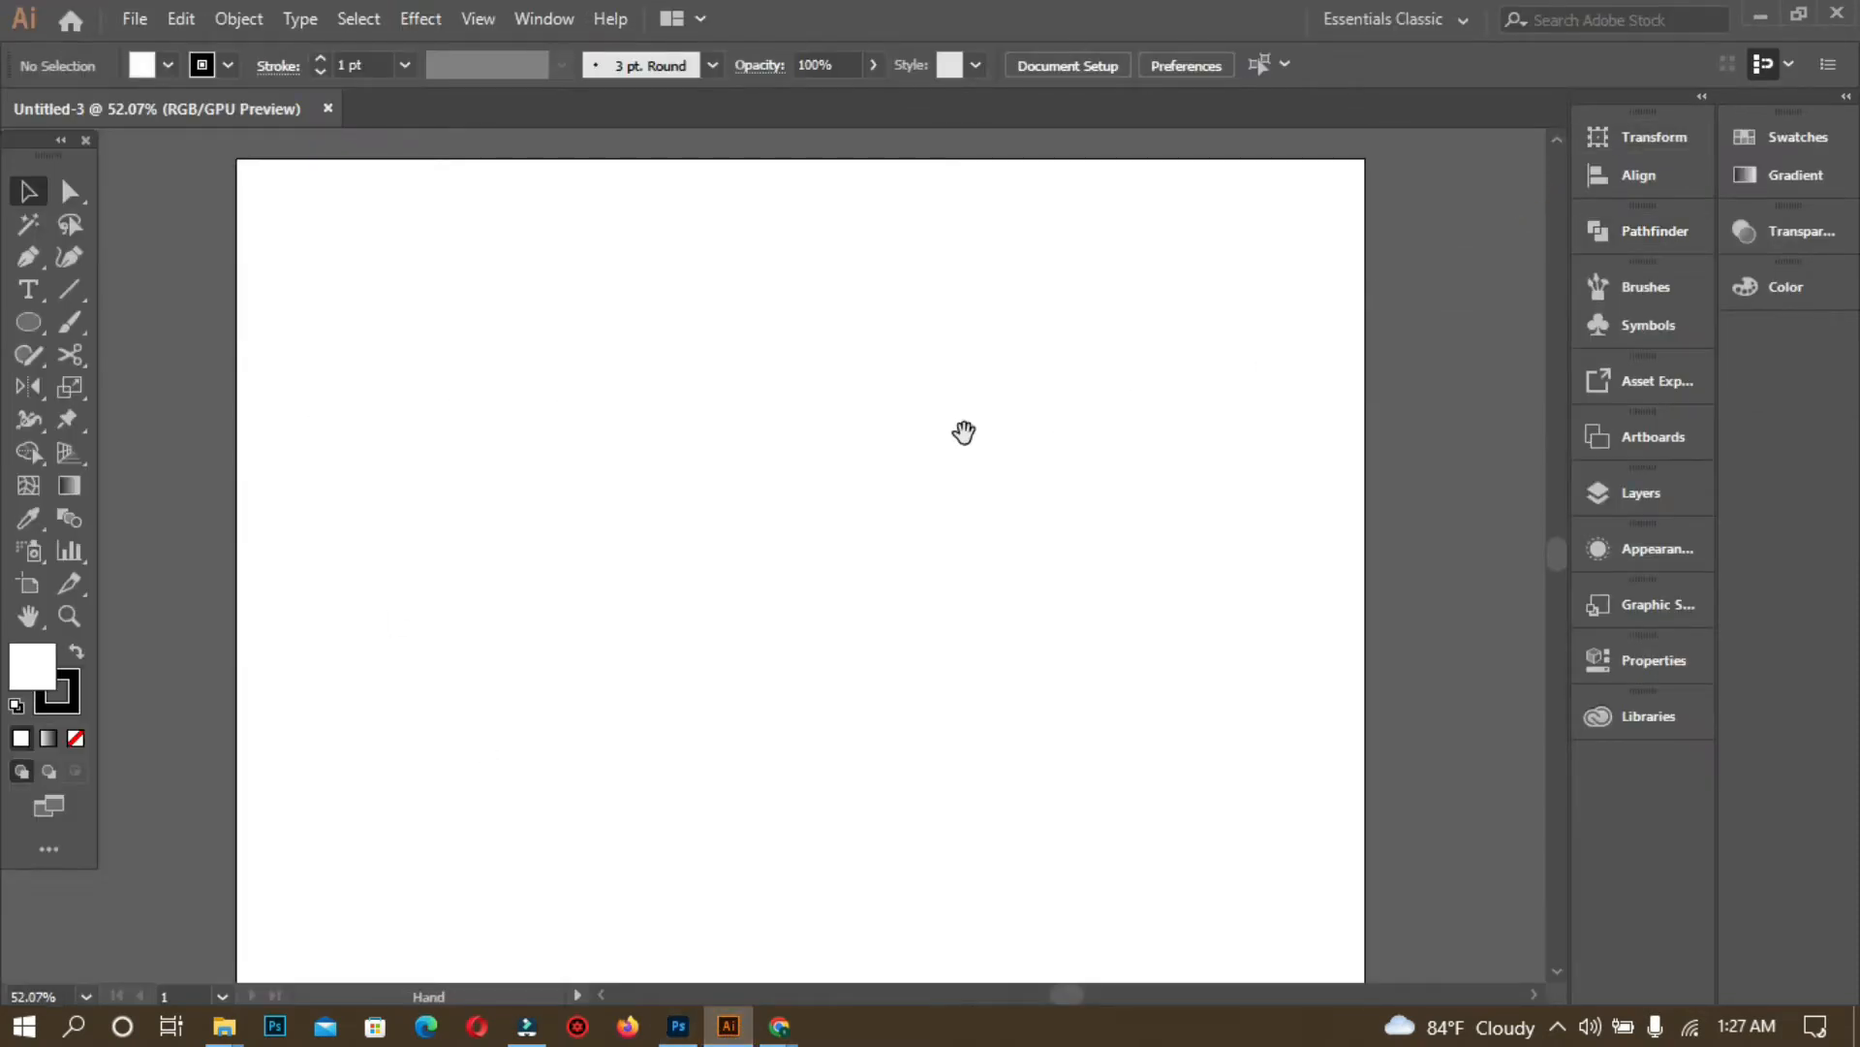
{"action": "left_click_drag", "start_coordinate": [963, 428], "coordinate": [980, 419]}
- Add the text "modulxstyle" at 72 pt in the upper middle of the artboard
{"action": "left_click", "coordinate": [27, 290]}
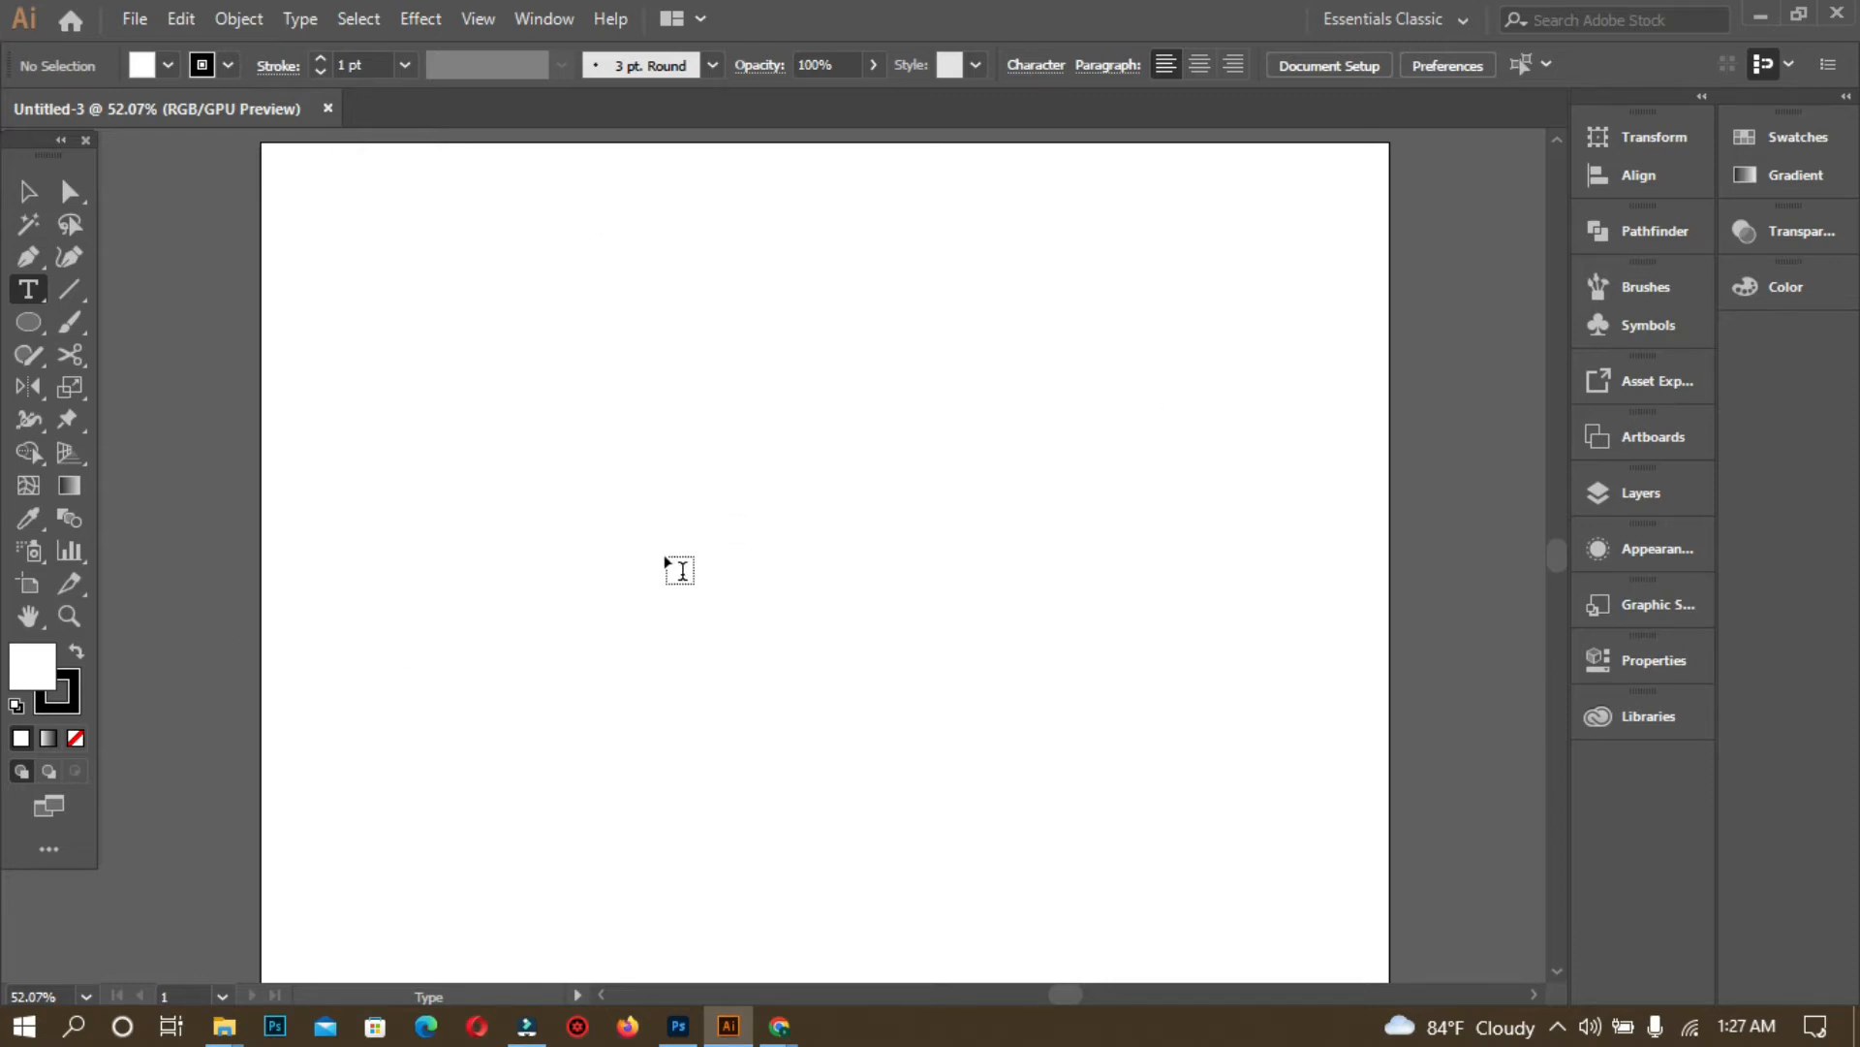
{"action": "left_click", "coordinate": [635, 423]}
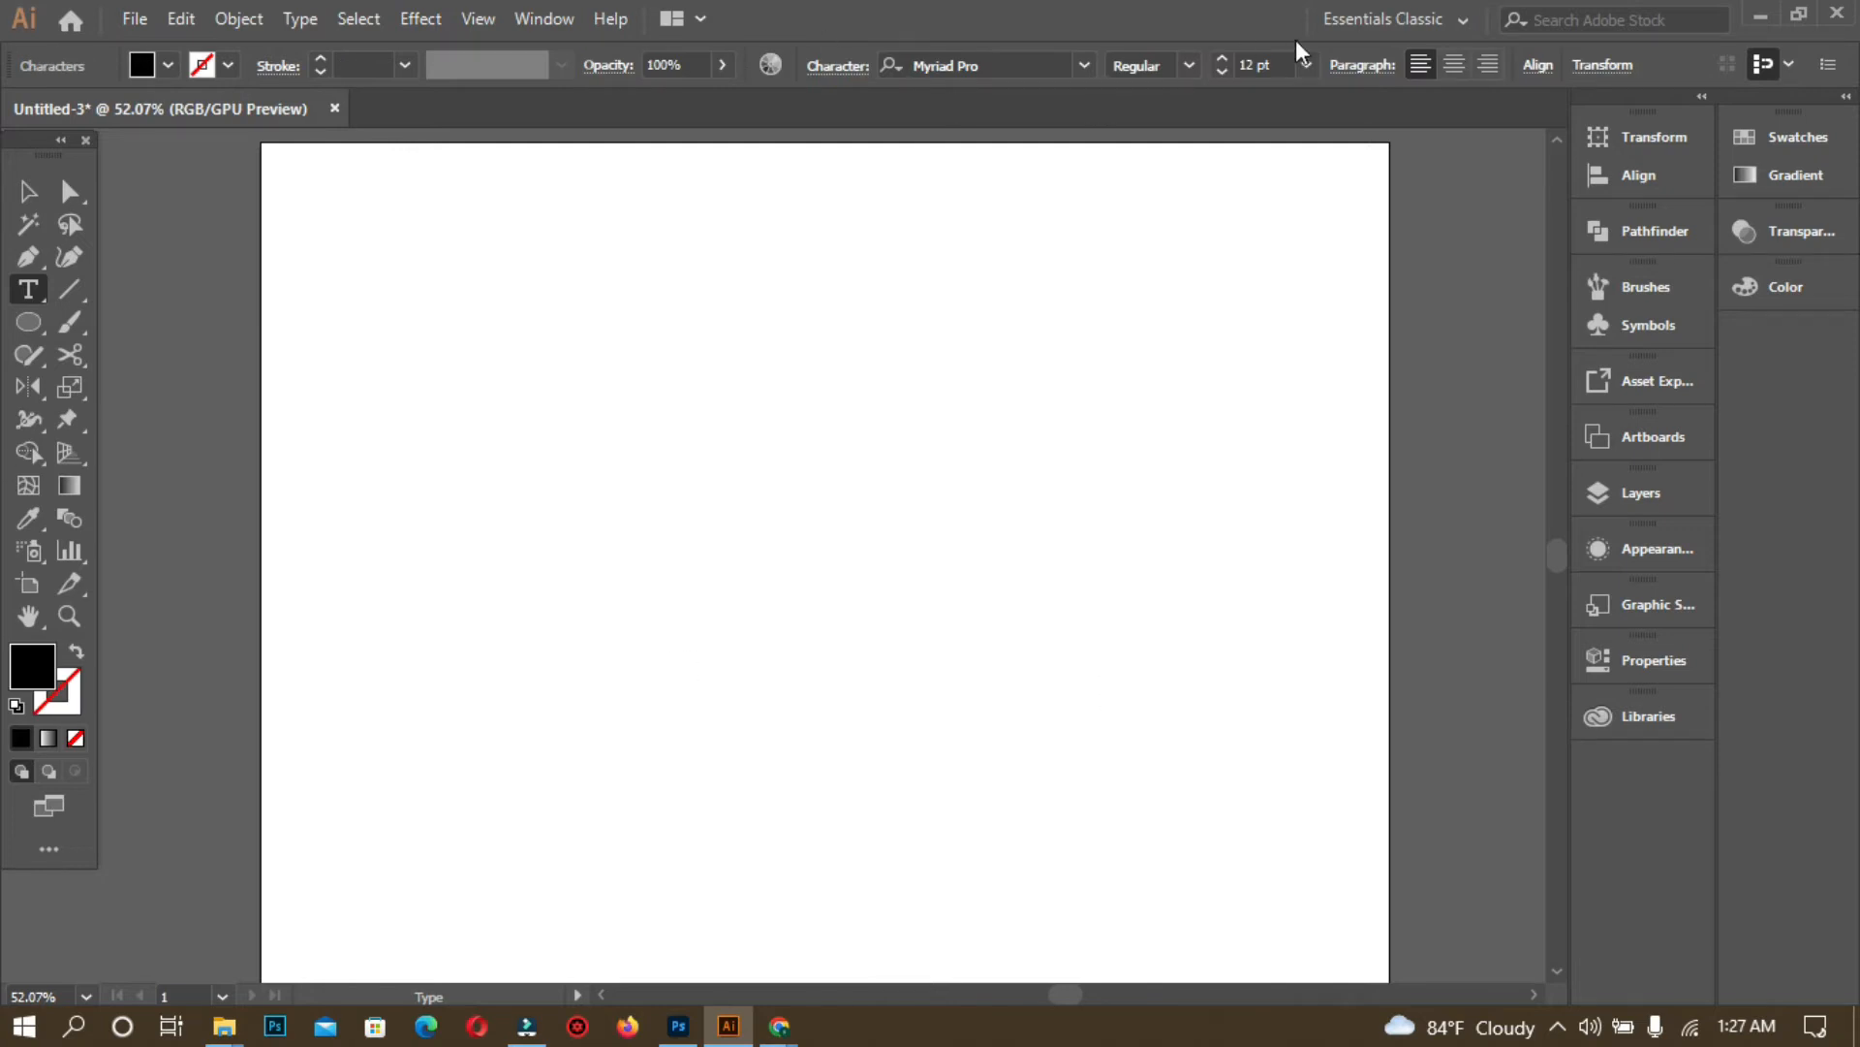
{"action": "left_click", "coordinate": [1306, 67]}
{"action": "left_click", "coordinate": [1358, 549]}
{"action": "type", "text": "mo"}
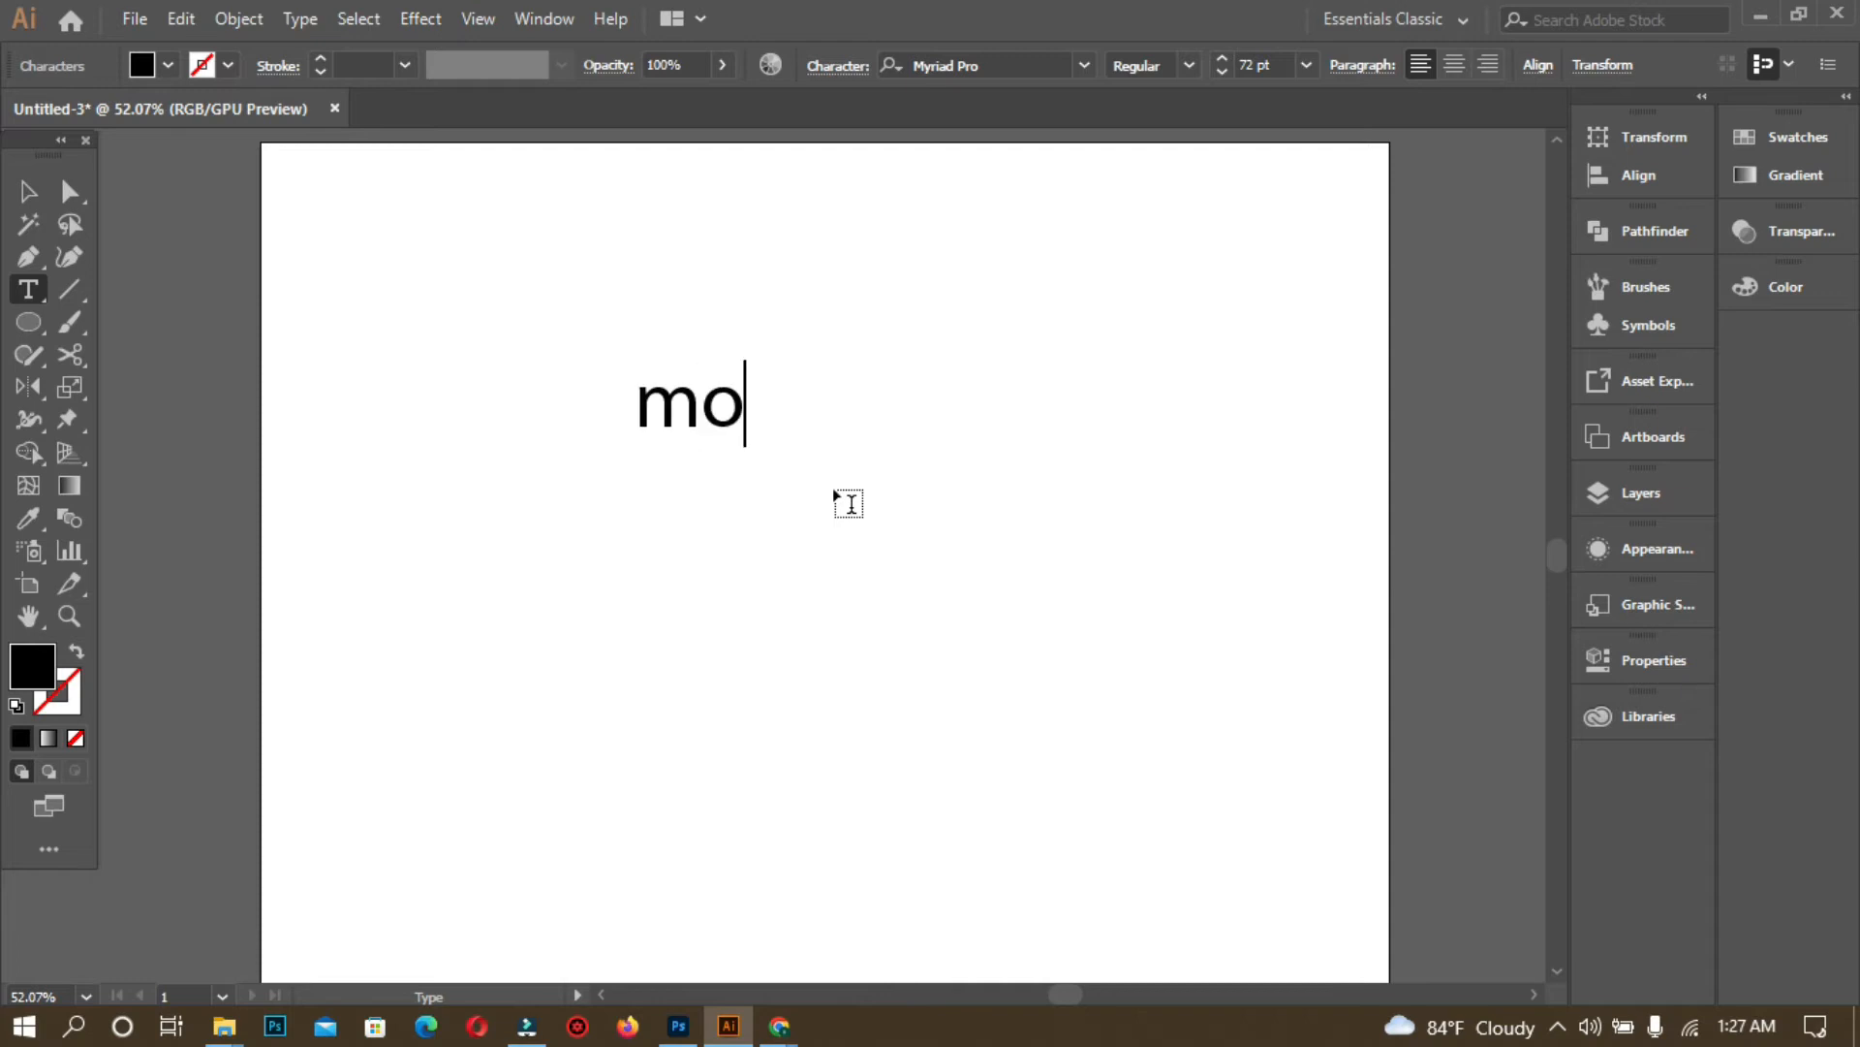
{"action": "type", "text": "dul"}
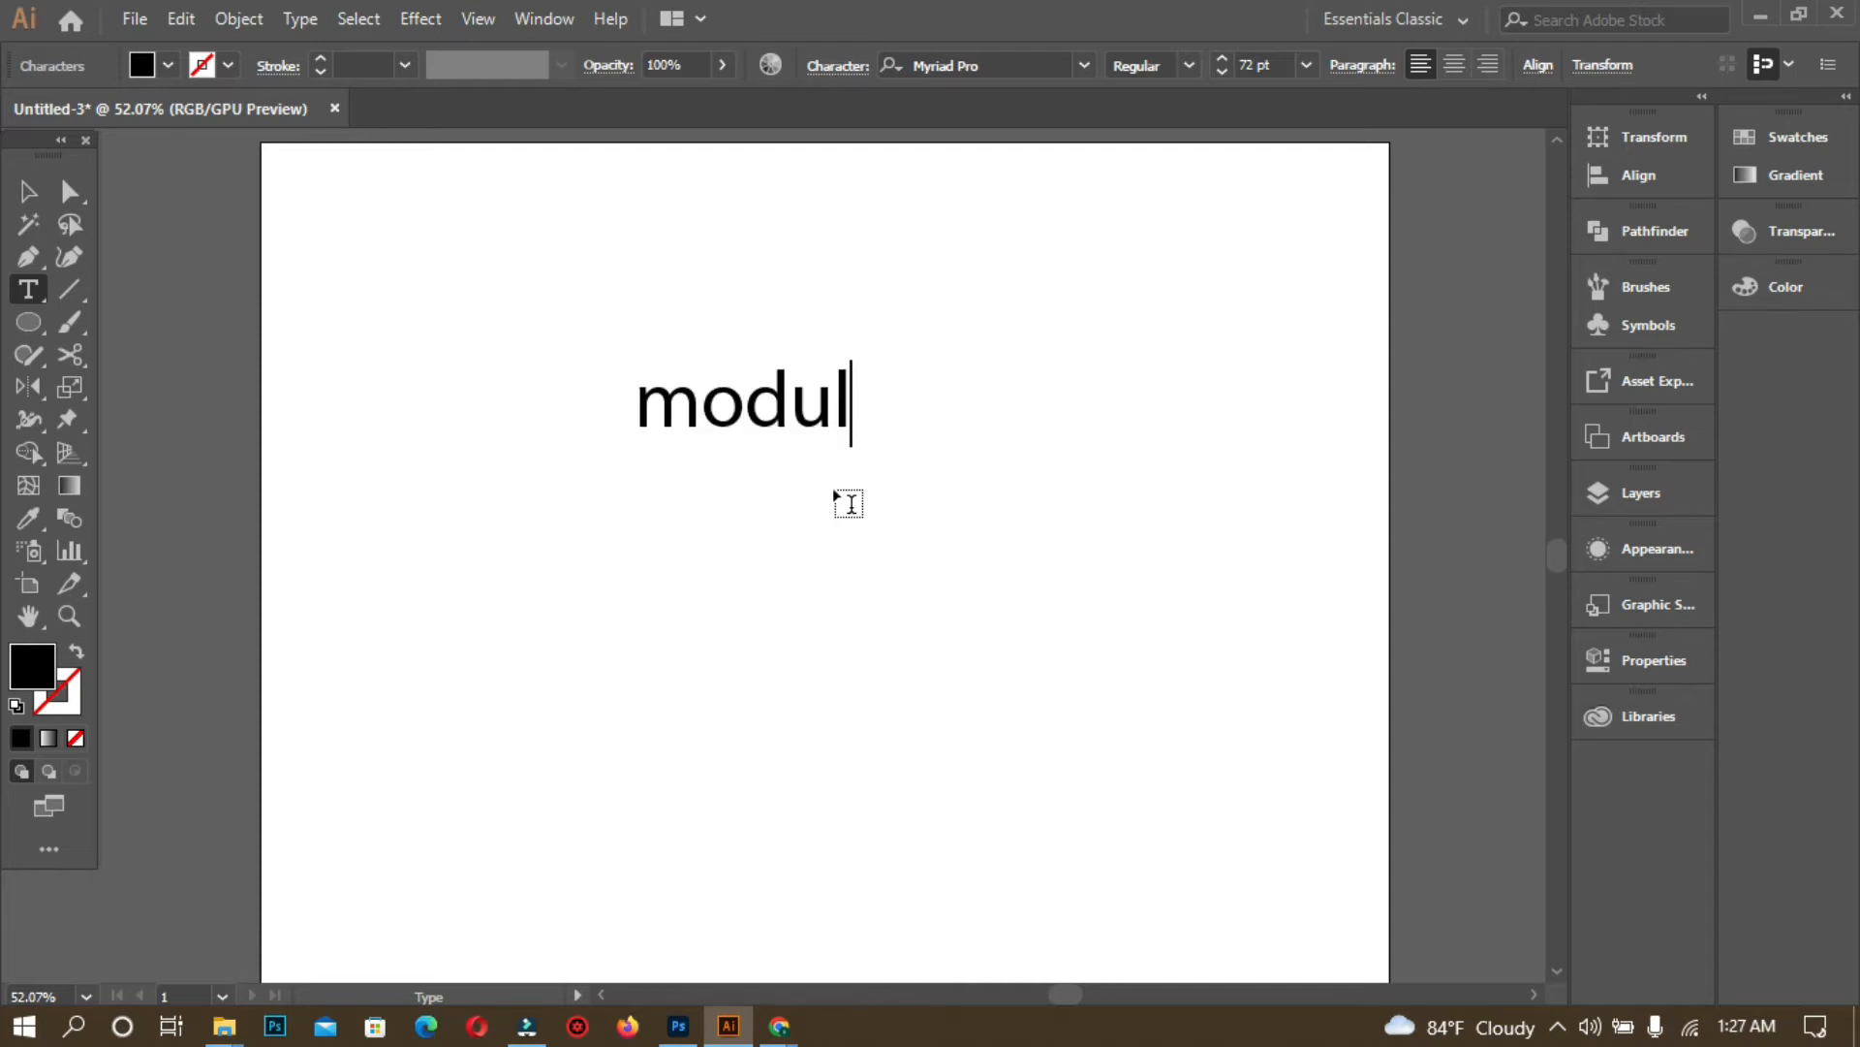
{"action": "type", "text": "xs"}
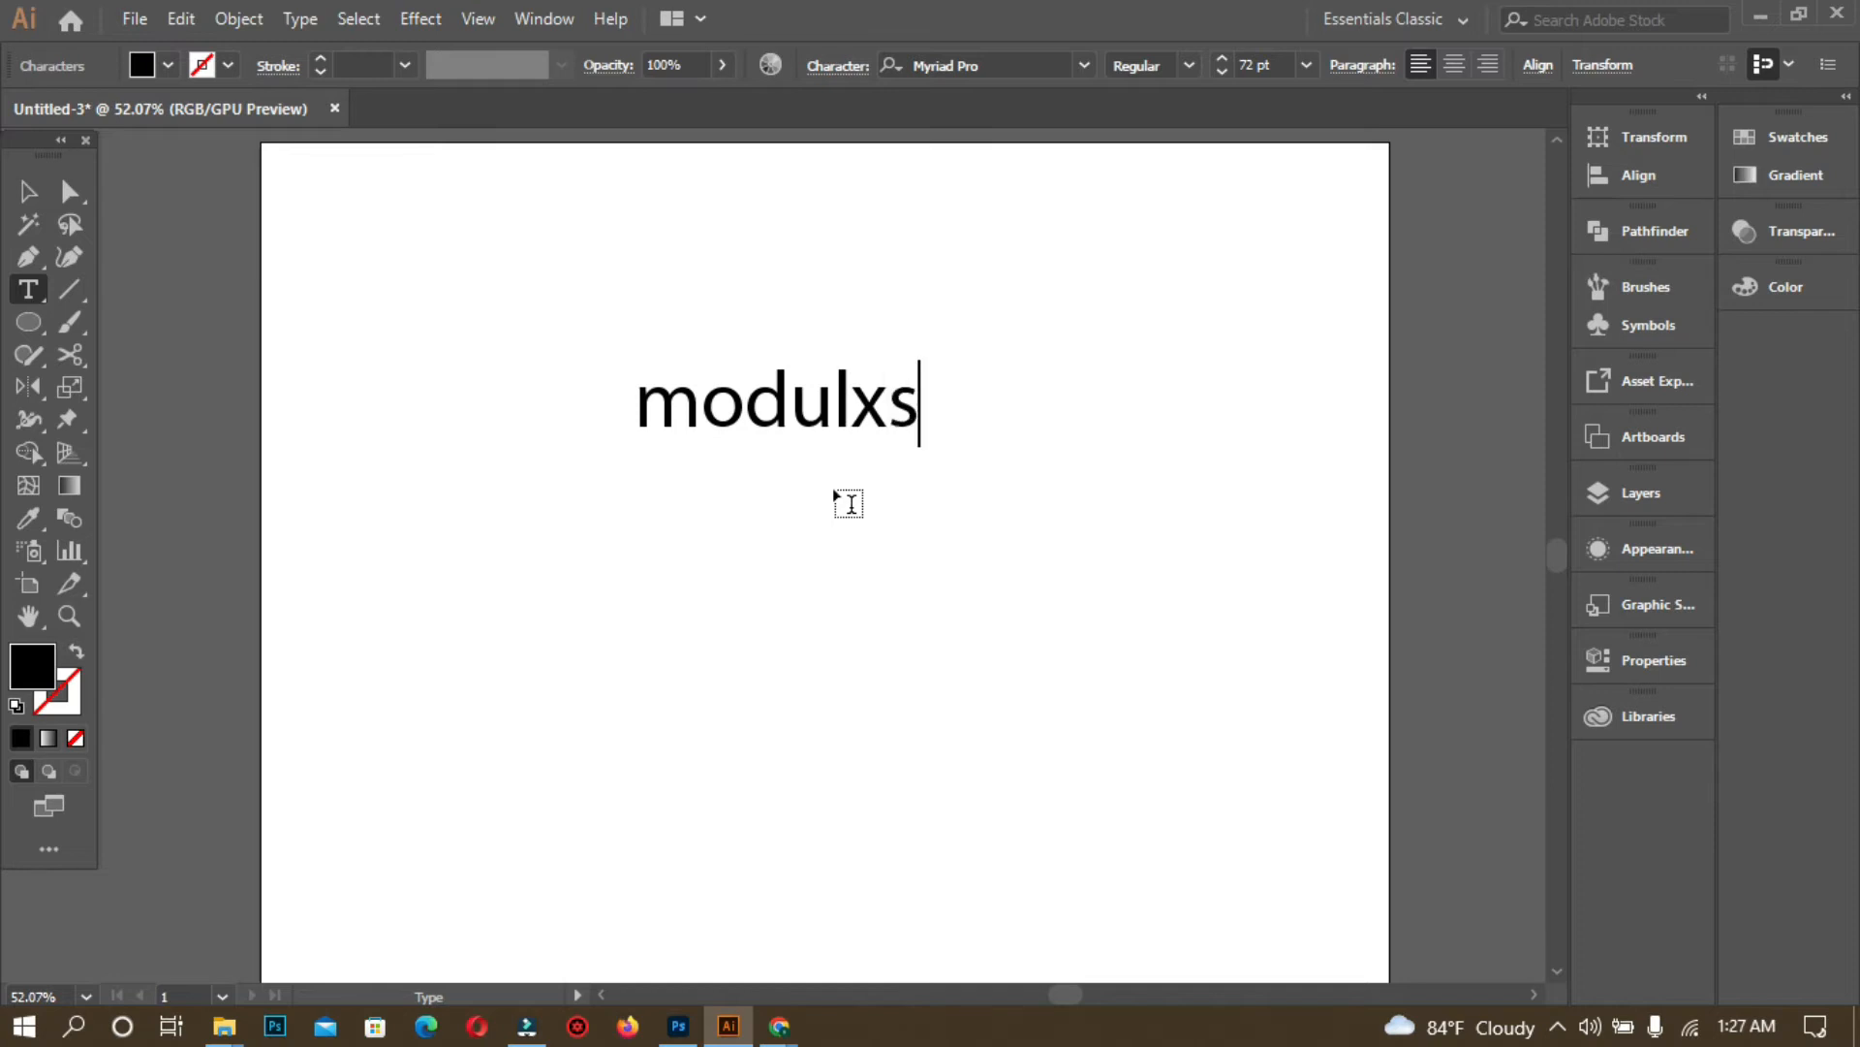
{"action": "type", "text": "tyle"}
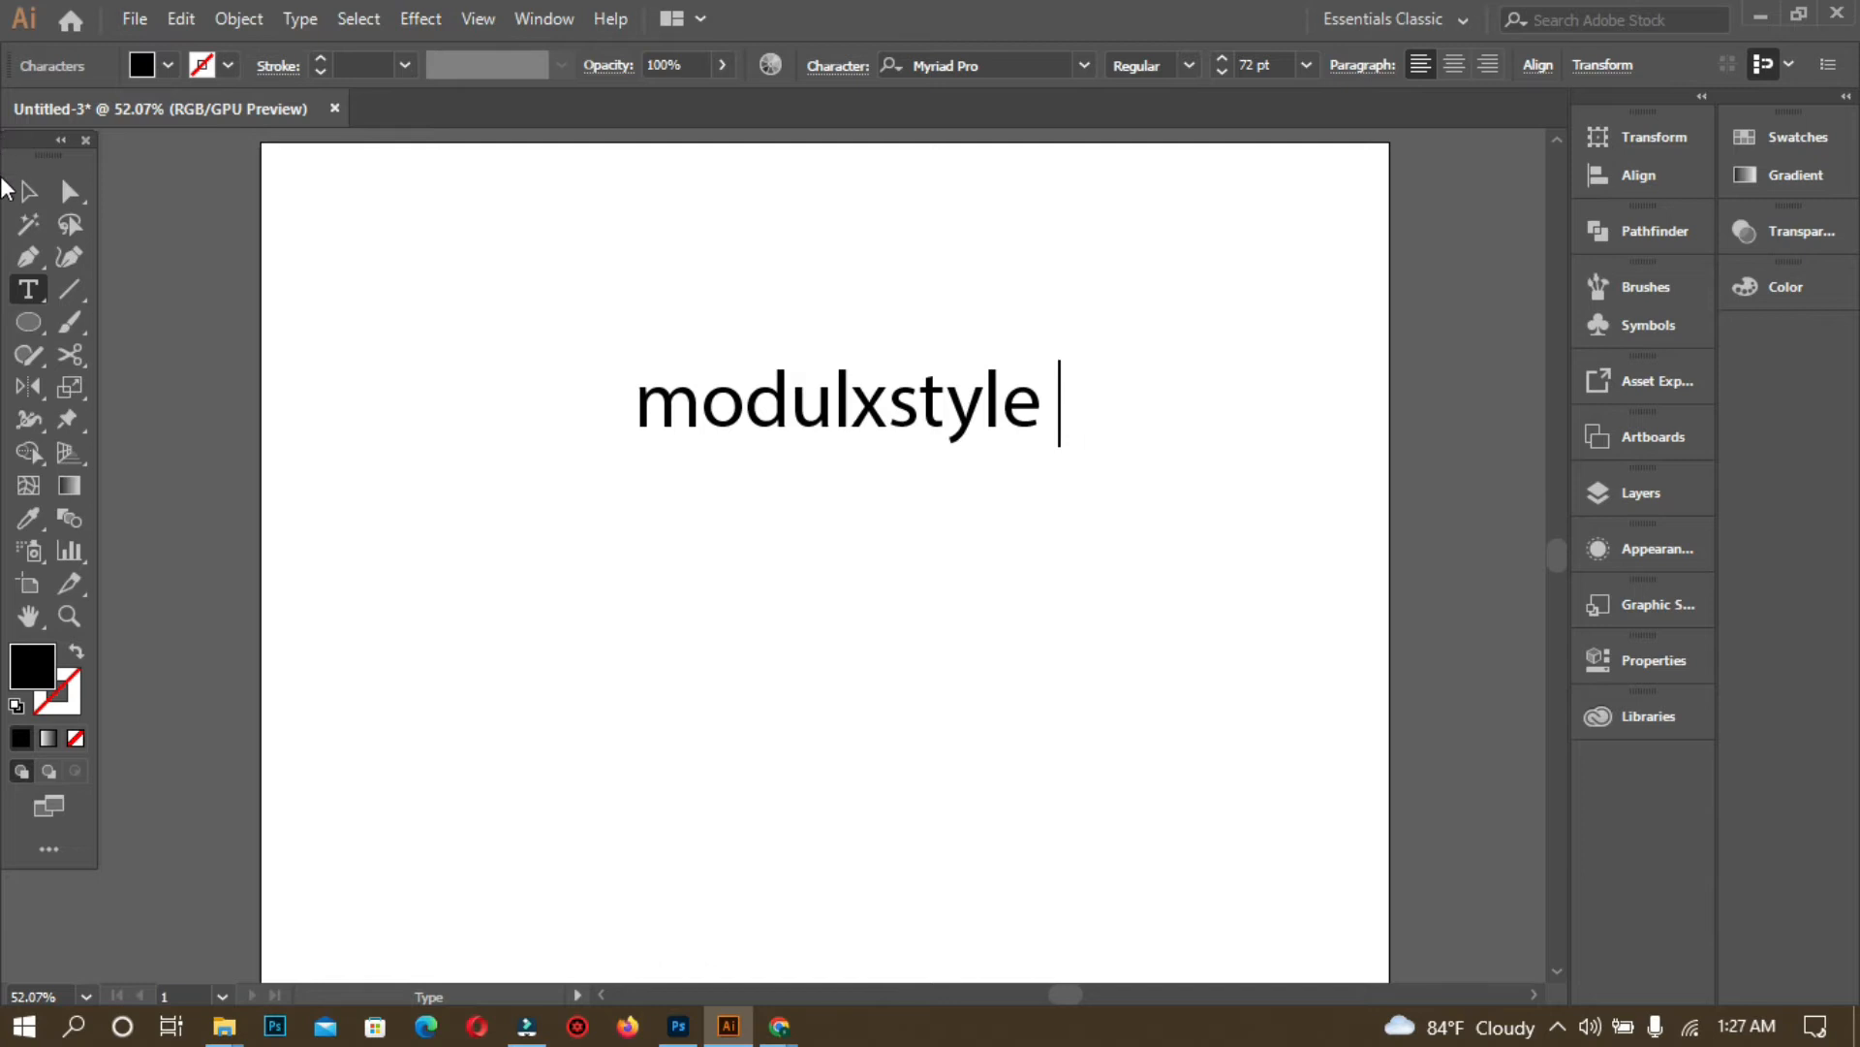
- Finish the text entry and move the modulxstyle text slightly lower on the artboard
{"action": "left_click", "coordinate": [29, 191]}
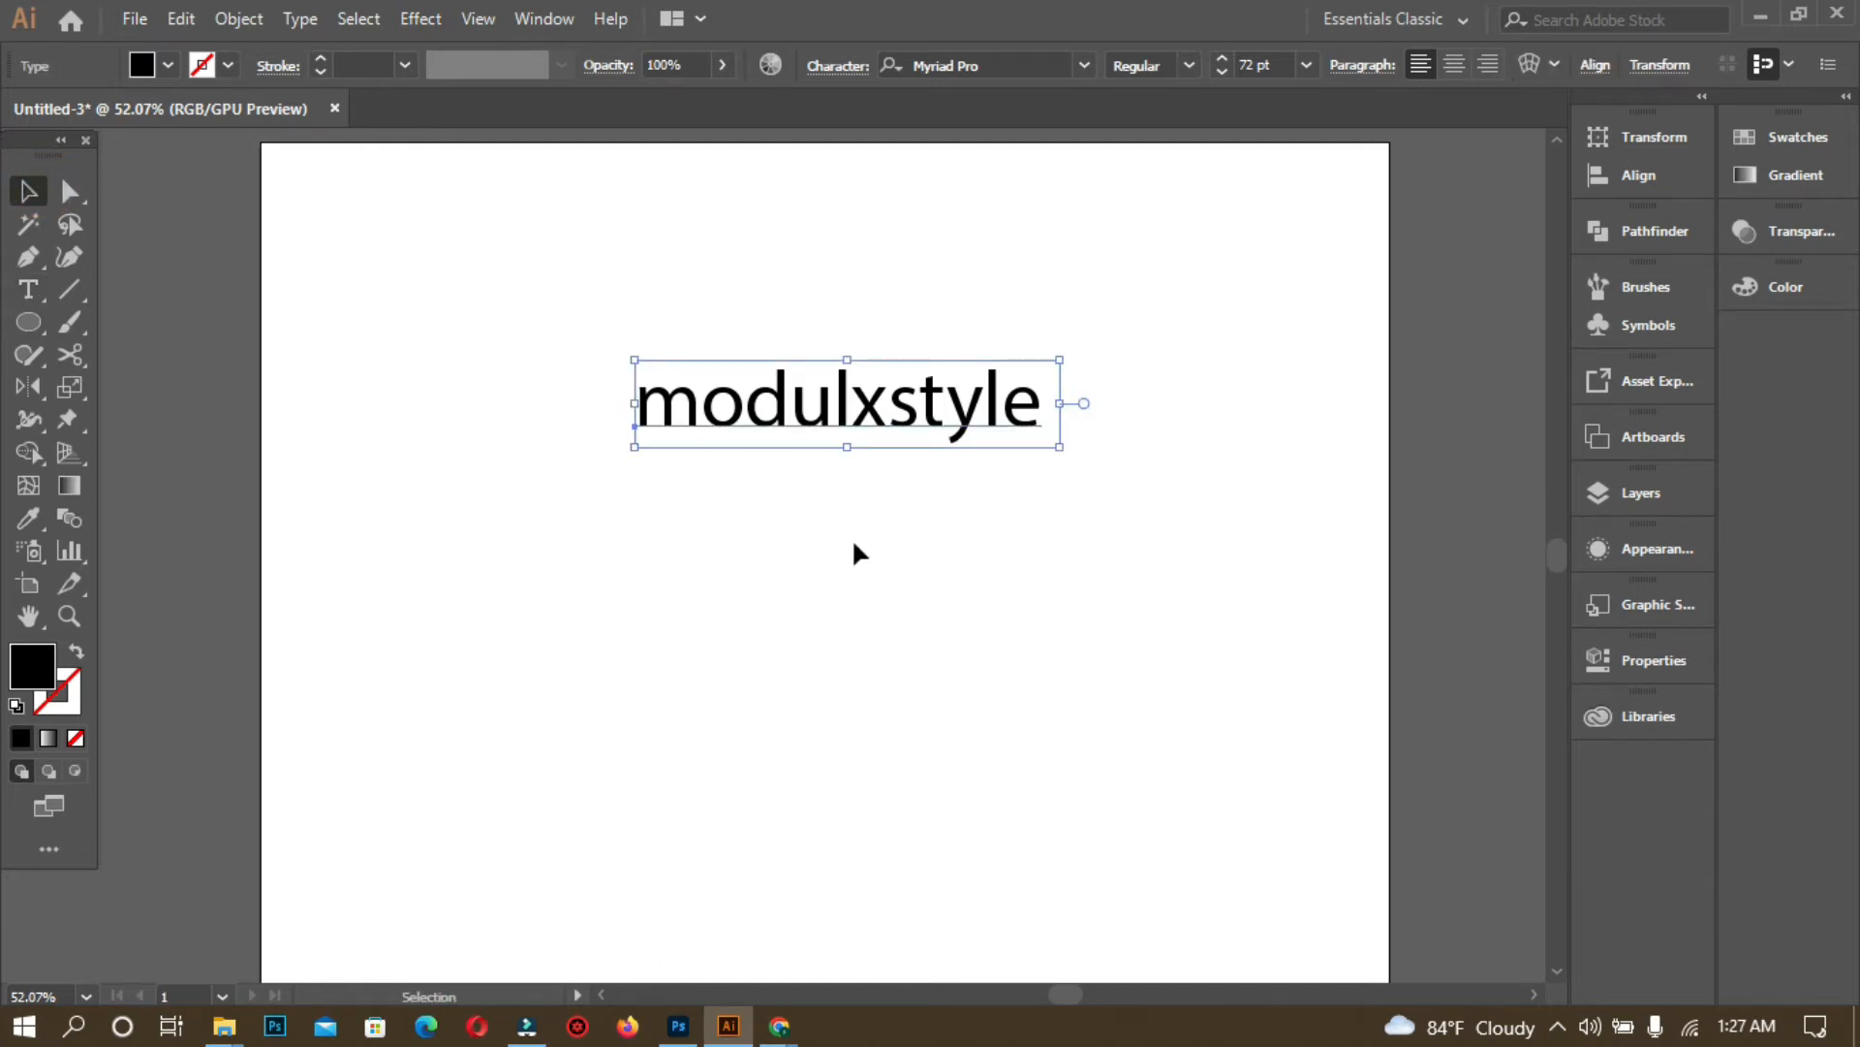
{"action": "left_click_drag", "start_coordinate": [852, 414], "coordinate": [843, 463]}
{"action": "left_click", "coordinate": [999, 591]}
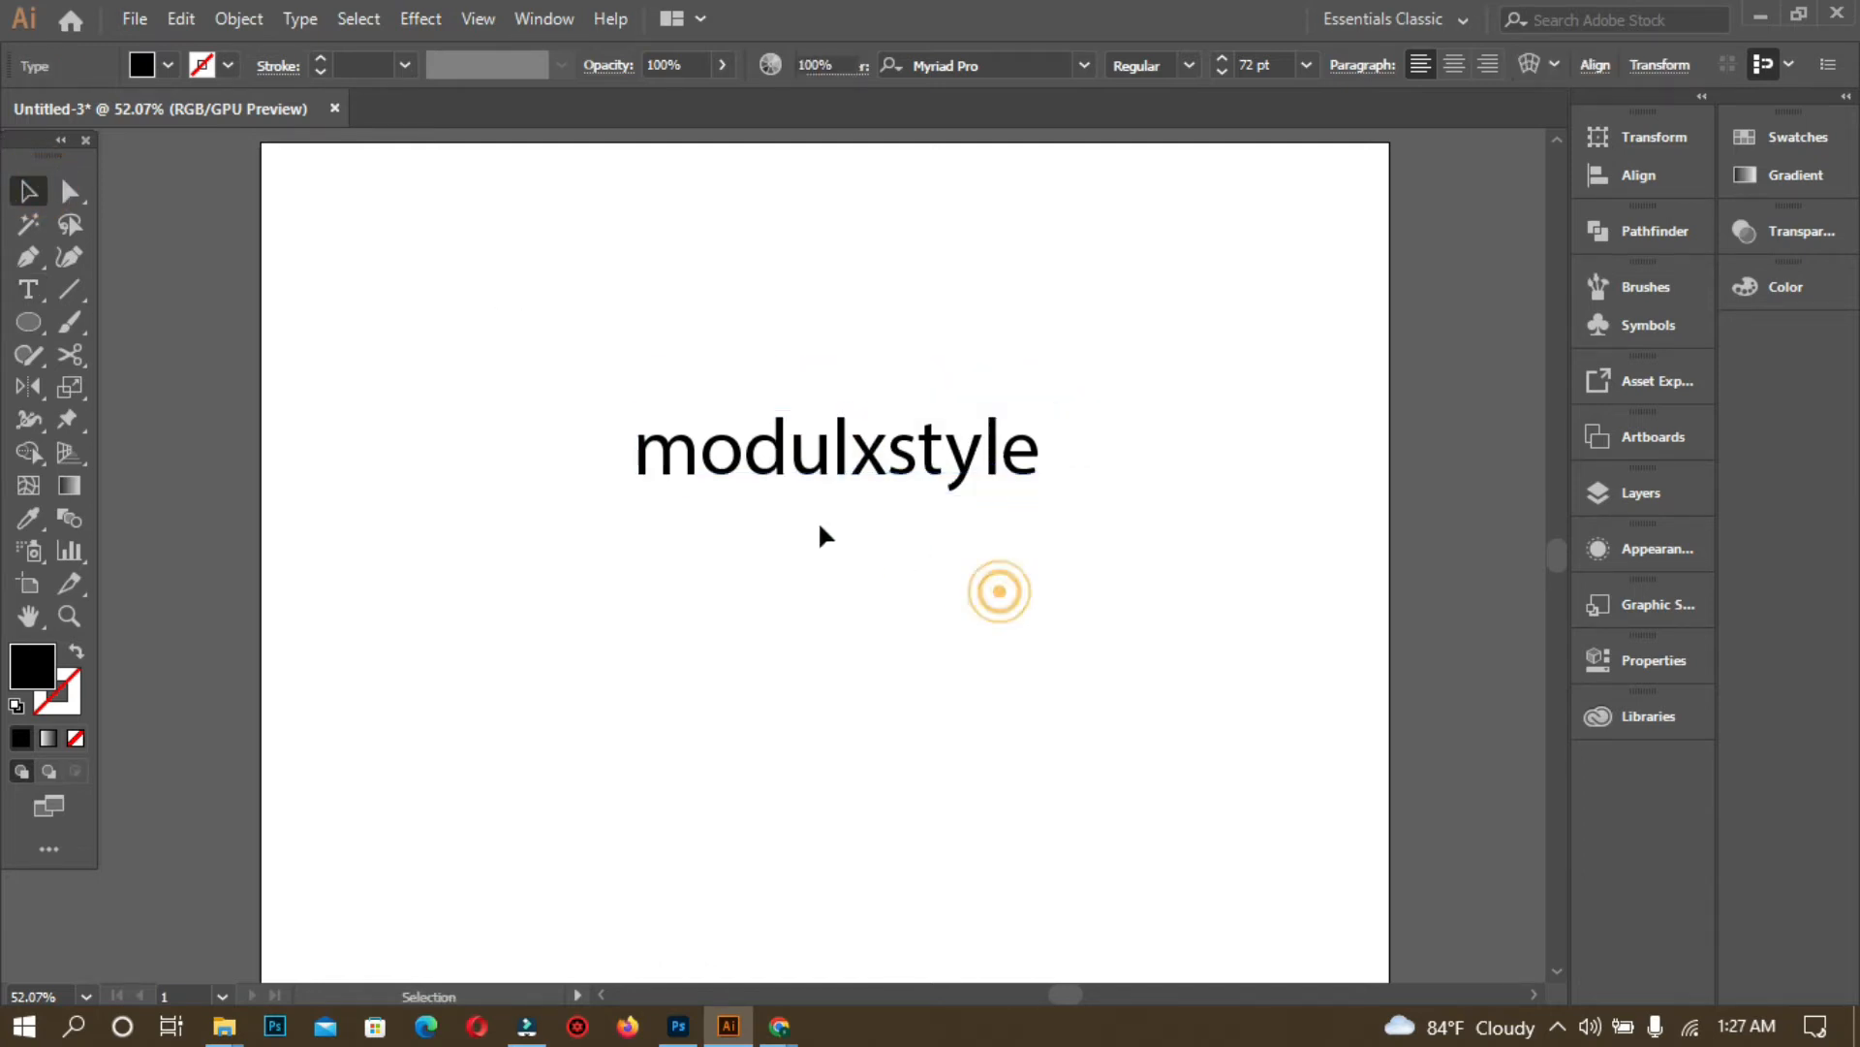
- Display the character settings for the modulxstyle text and set it to All Caps
{"action": "left_click_drag", "start_coordinate": [578, 371], "coordinate": [1130, 598]}
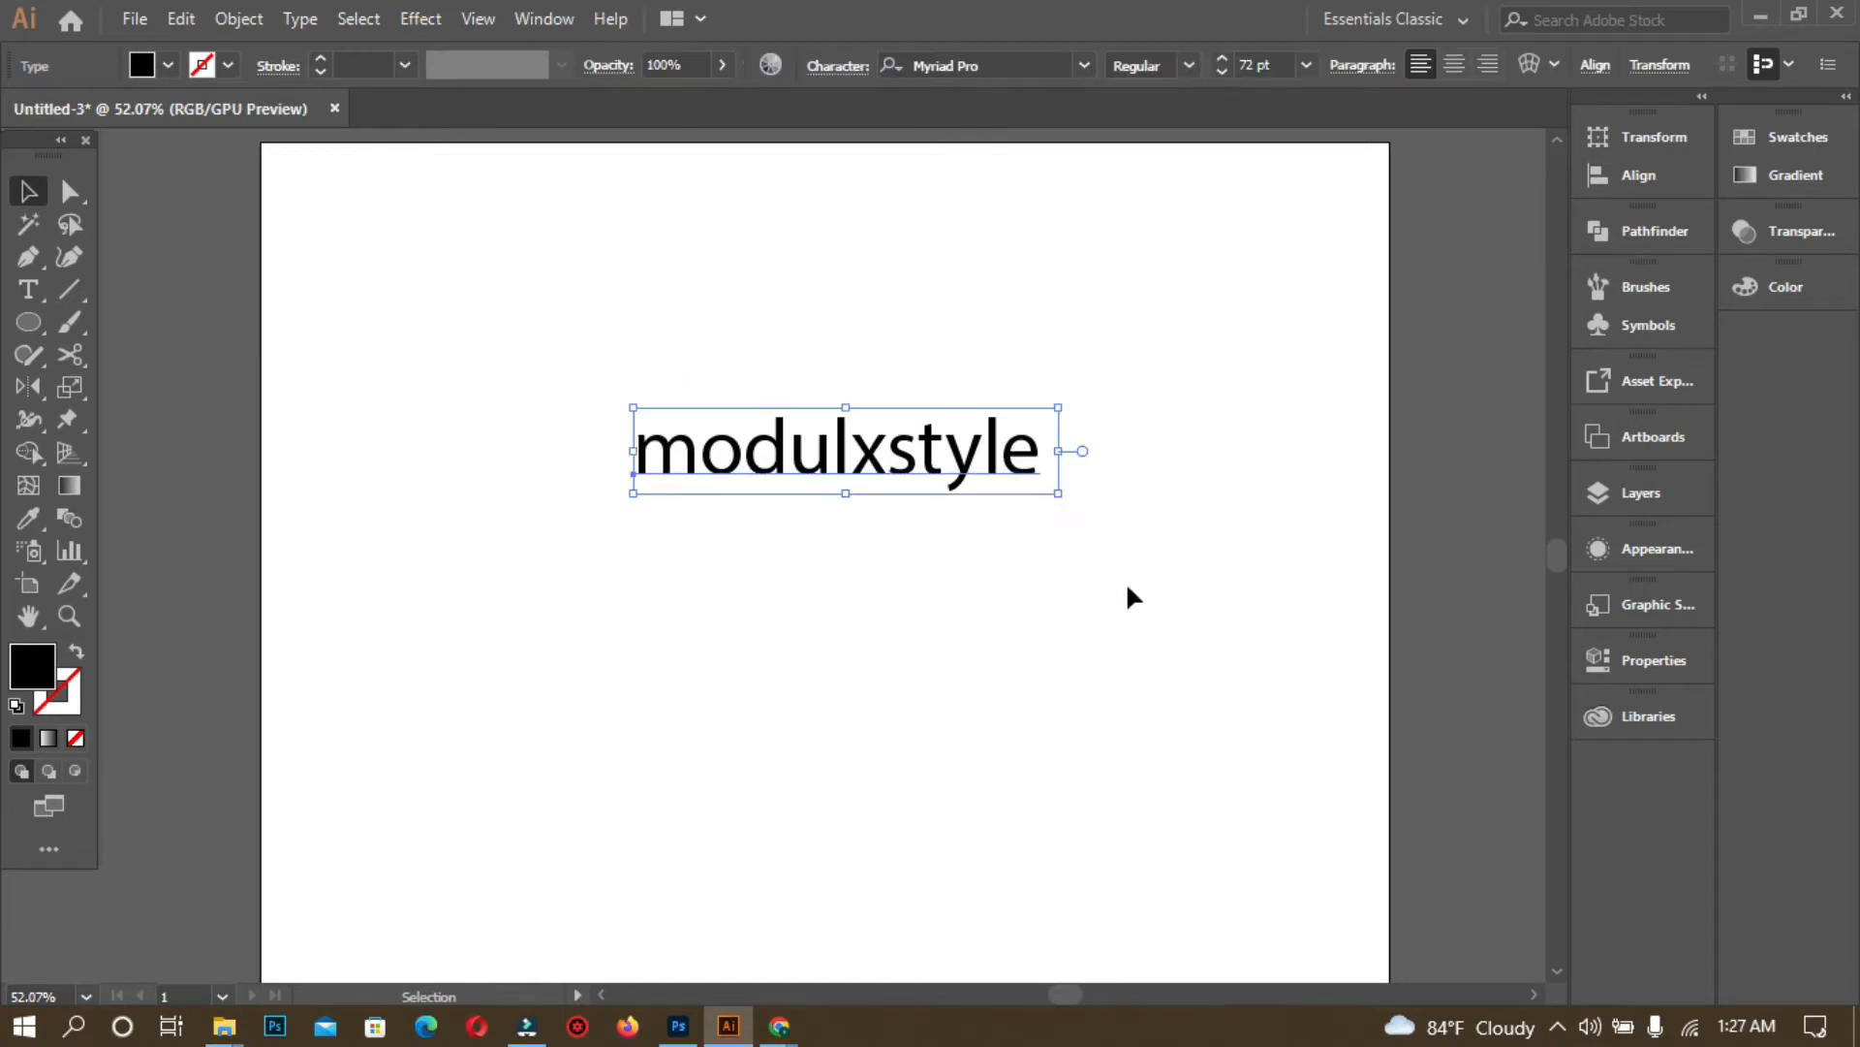
{"action": "key", "text": "ctrl+t"}
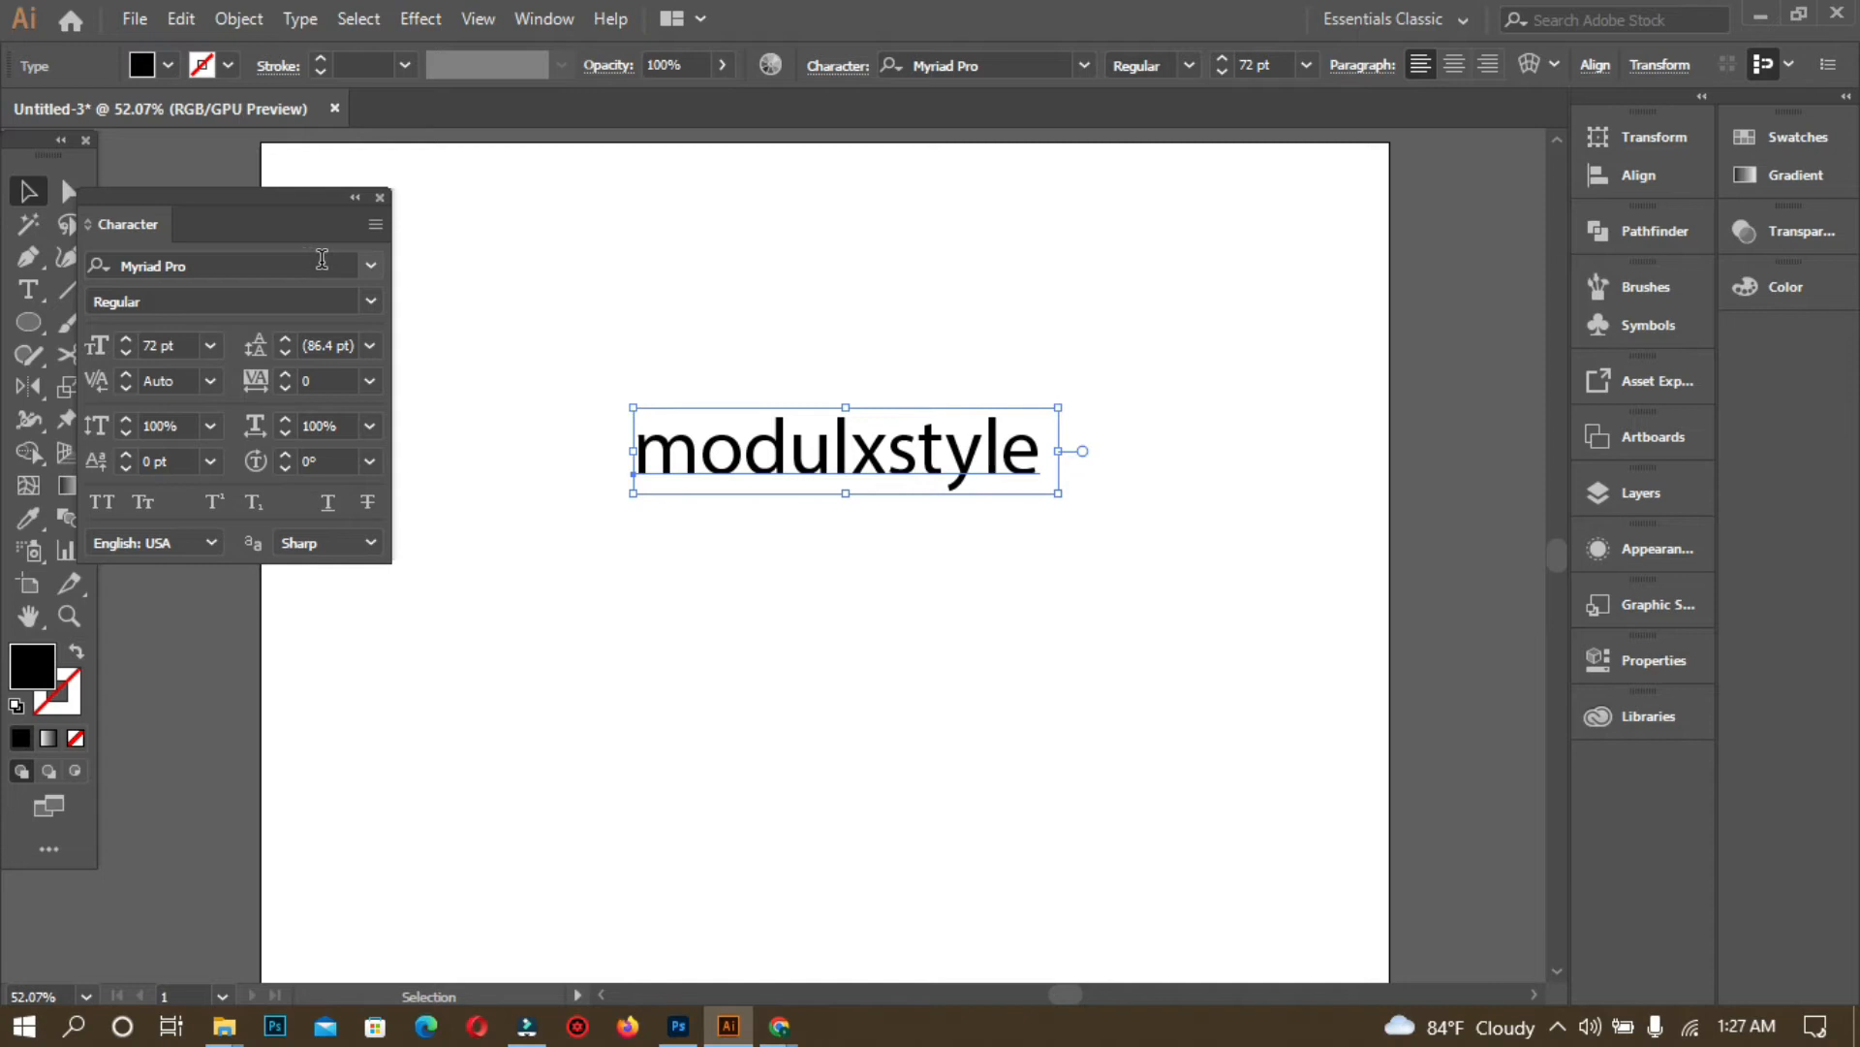
{"action": "left_click_drag", "start_coordinate": [323, 205], "coordinate": [1404, 184]}
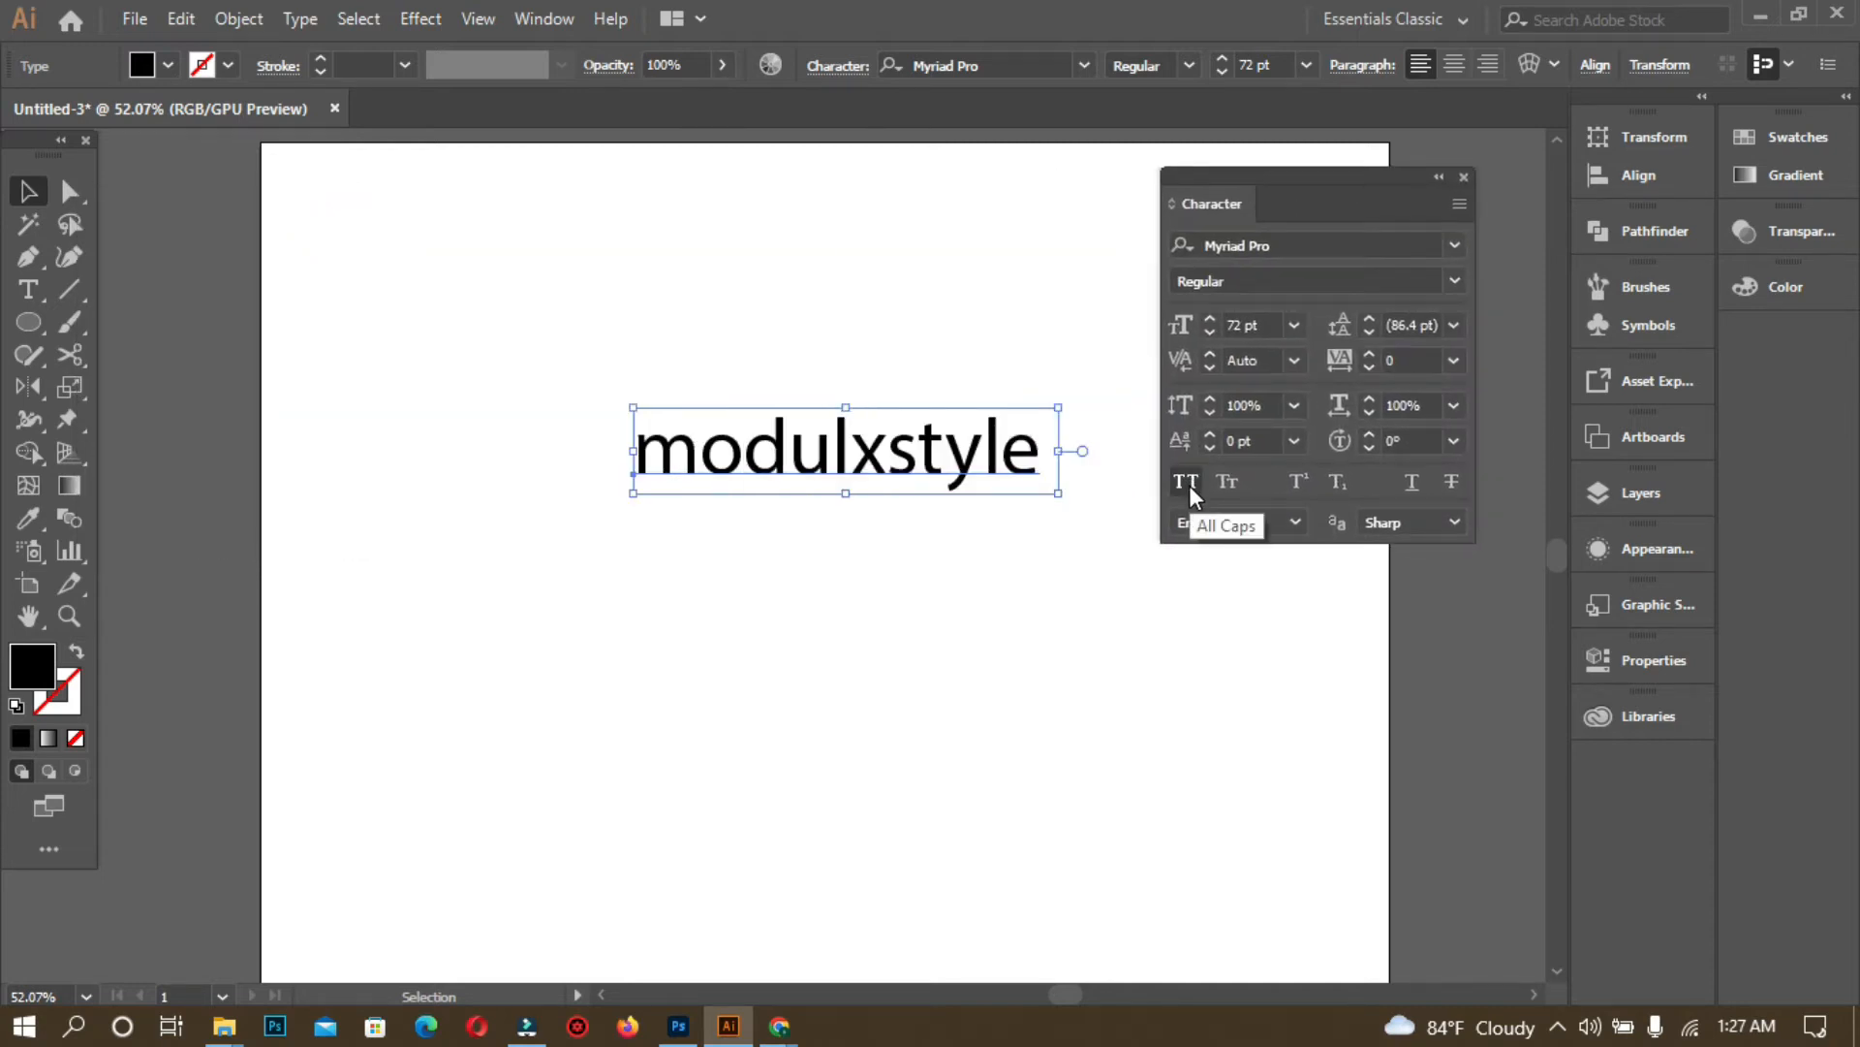
{"action": "left_click", "coordinate": [1187, 483]}
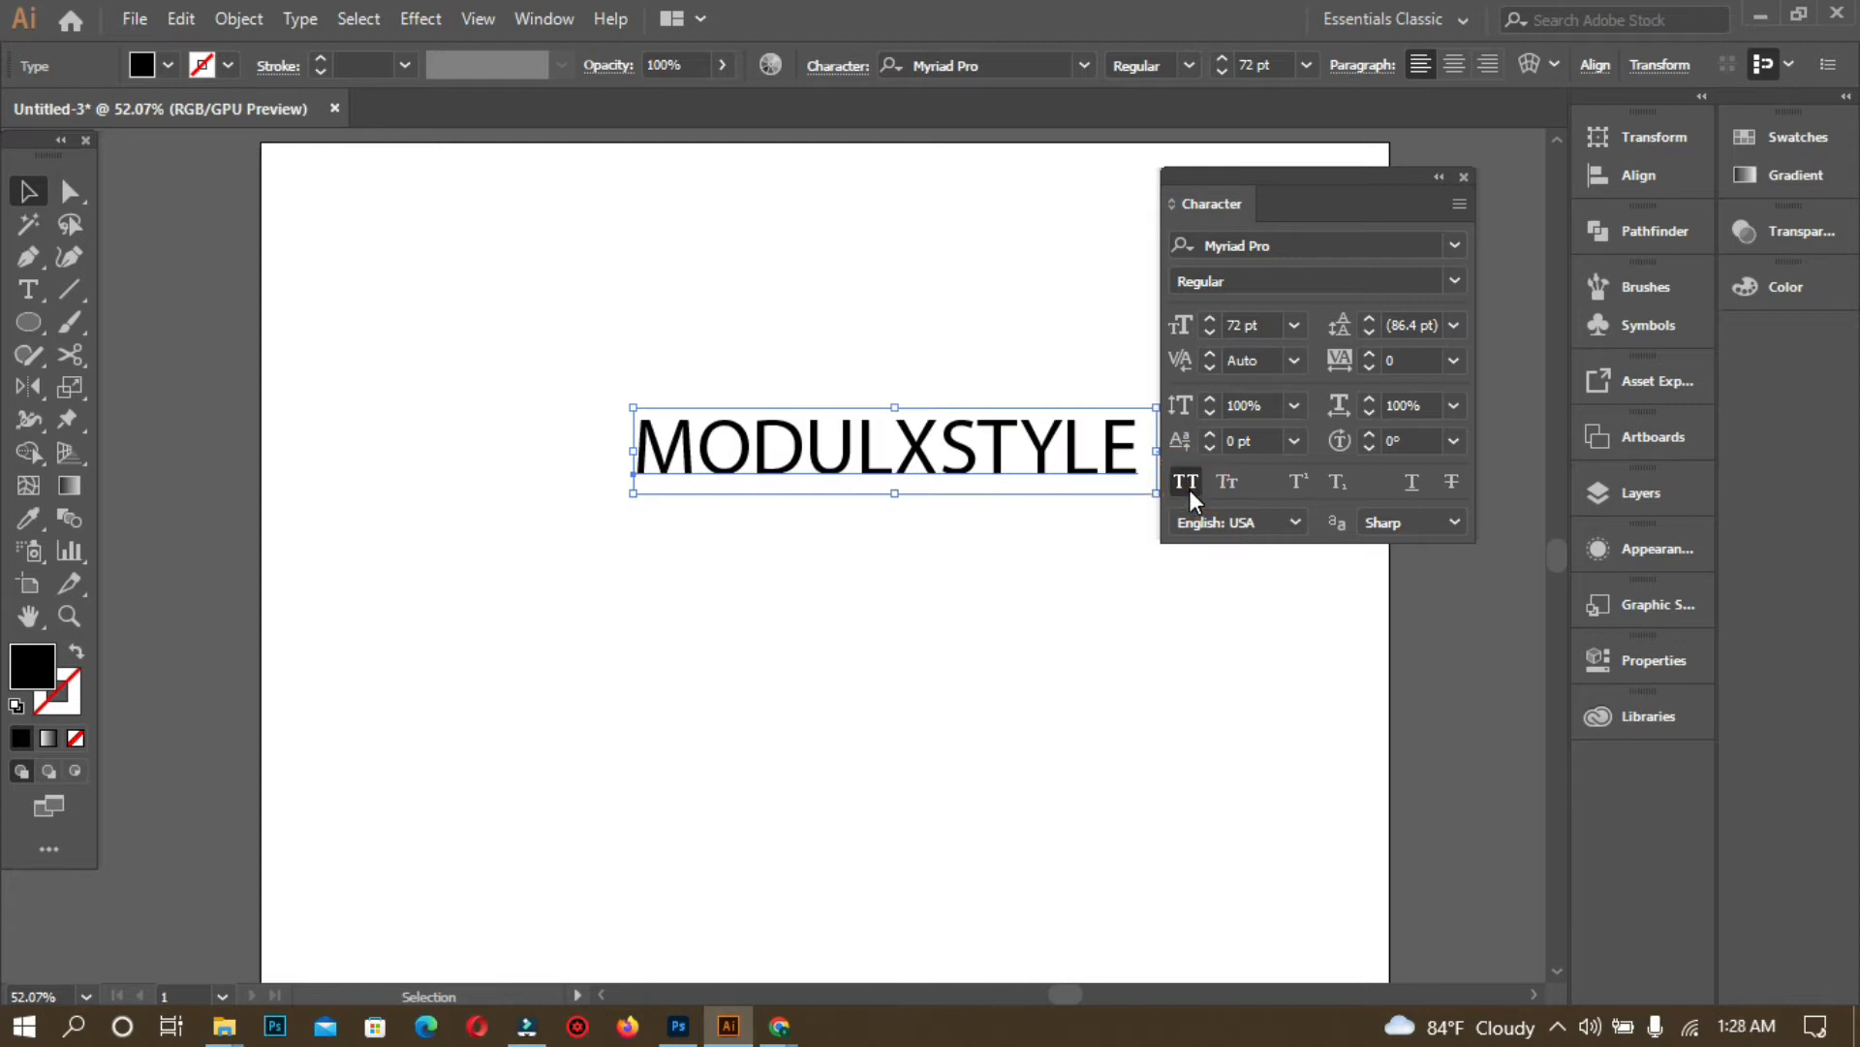
- Move the character settings clear of the text and shift MODULXSTYLE toward the artboard's upper right
{"action": "left_click_drag", "start_coordinate": [1329, 184], "coordinate": [383, 199]}
{"action": "left_click_drag", "start_coordinate": [790, 484], "coordinate": [957, 441]}
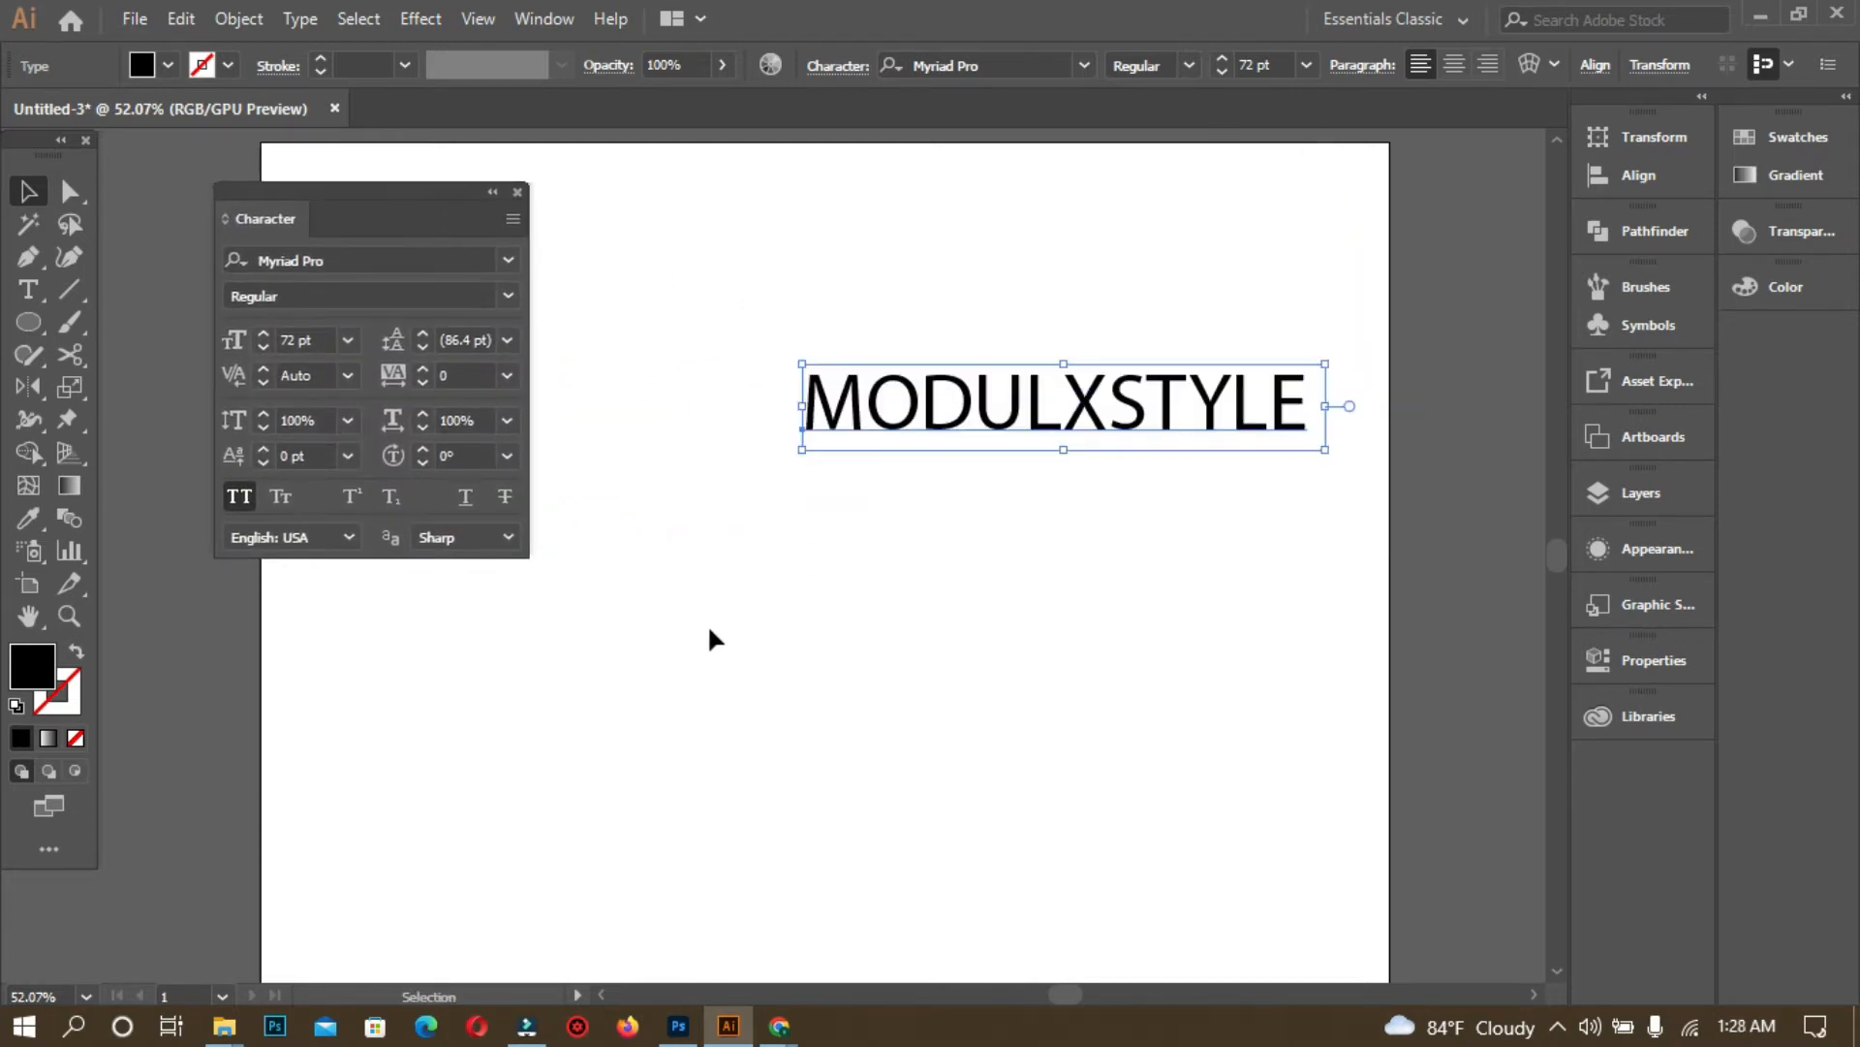
{"action": "left_click", "coordinate": [509, 259]}
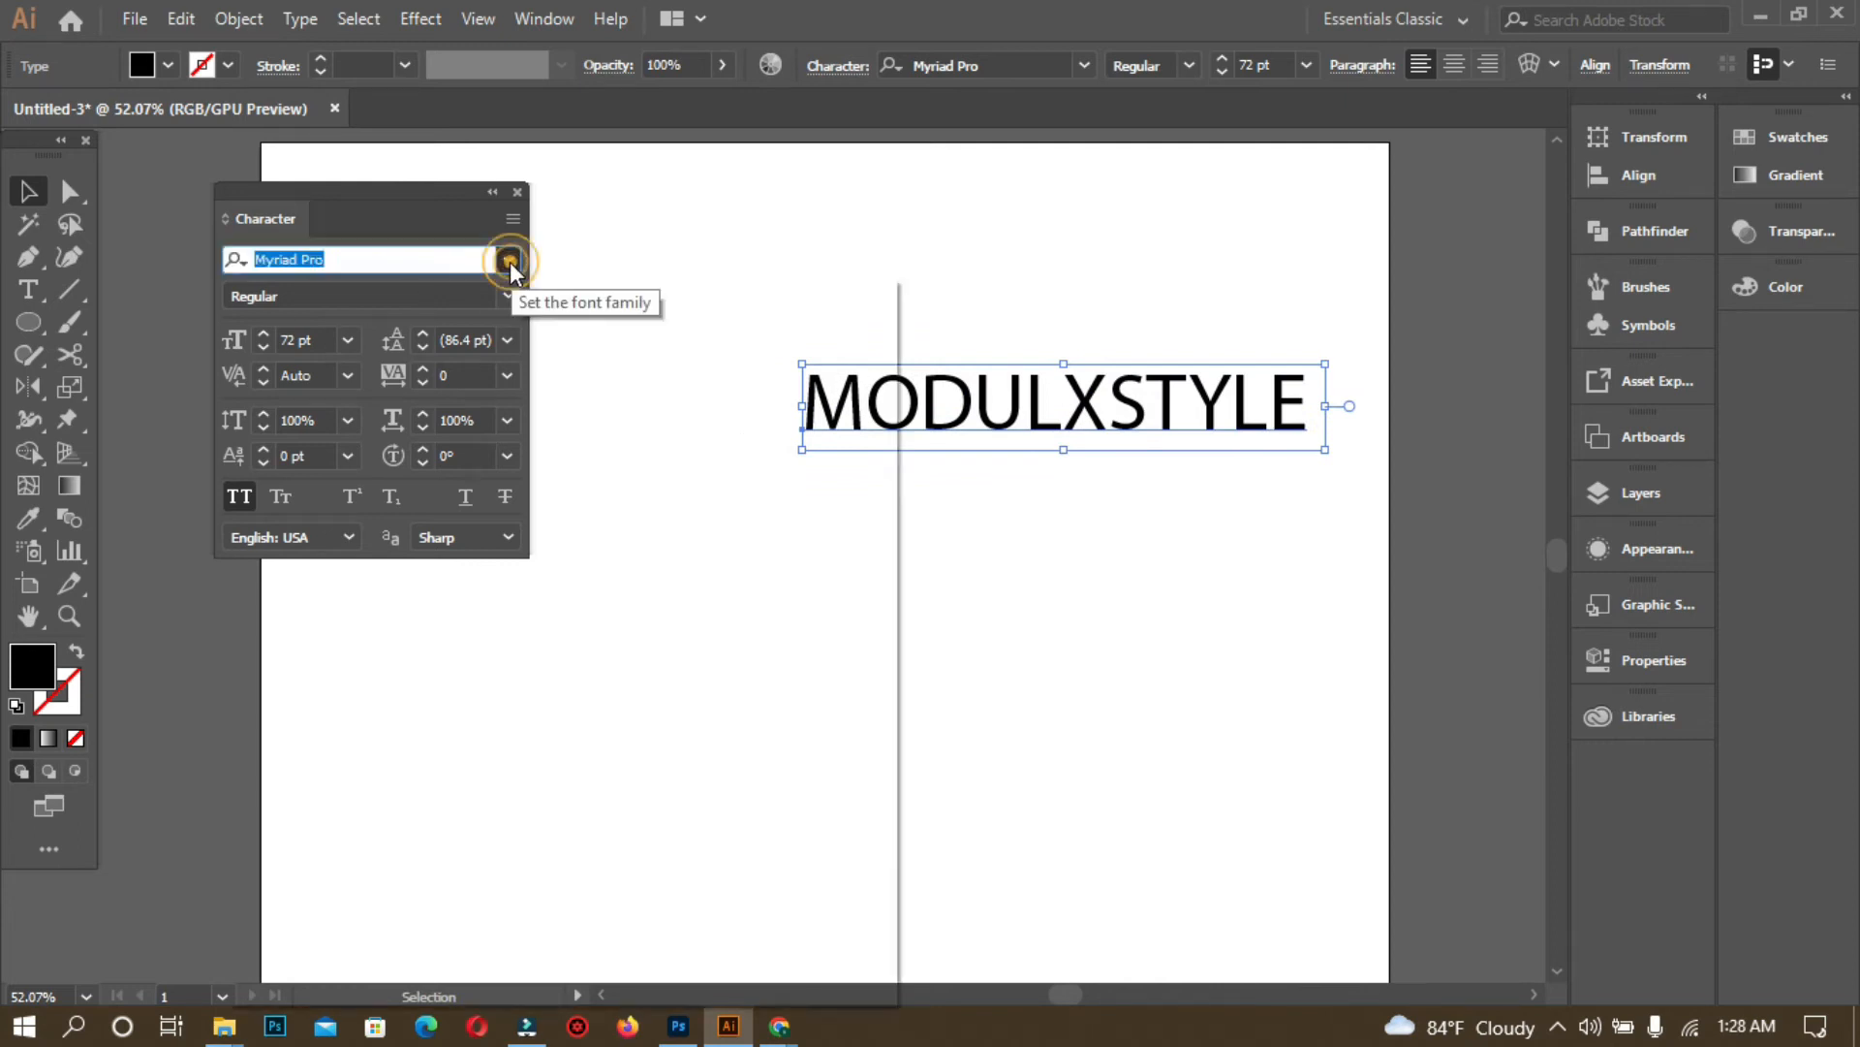
{"action": "left_click", "coordinate": [718, 287]}
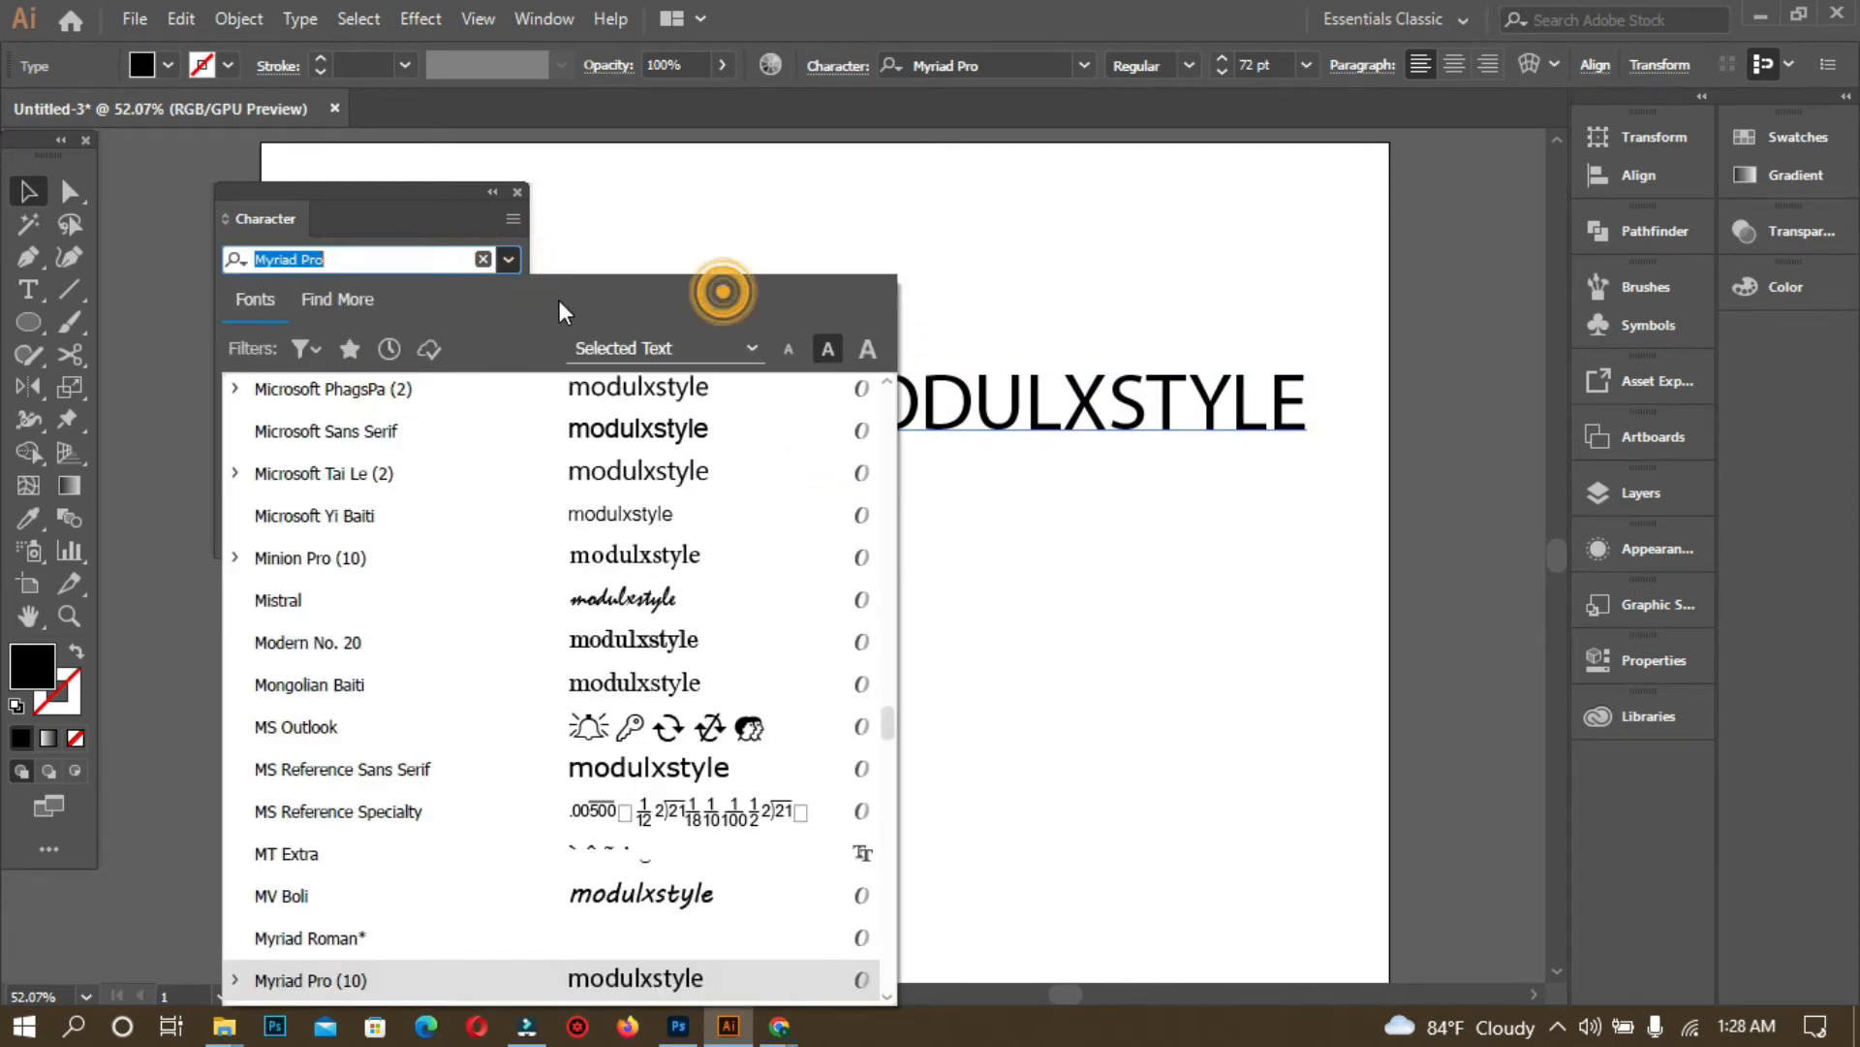
{"action": "left_click", "coordinate": [1095, 233]}
- Try the Minion Variable Concept font on the MODULXSTYLE text and move the text toward the artboard's centre
{"action": "left_click_drag", "start_coordinate": [423, 190], "coordinate": [249, 193]}
{"action": "left_click", "coordinate": [354, 246]}
{"action": "left_click", "coordinate": [520, 423]}
{"action": "left_click_drag", "start_coordinate": [1078, 421], "coordinate": [883, 483]}
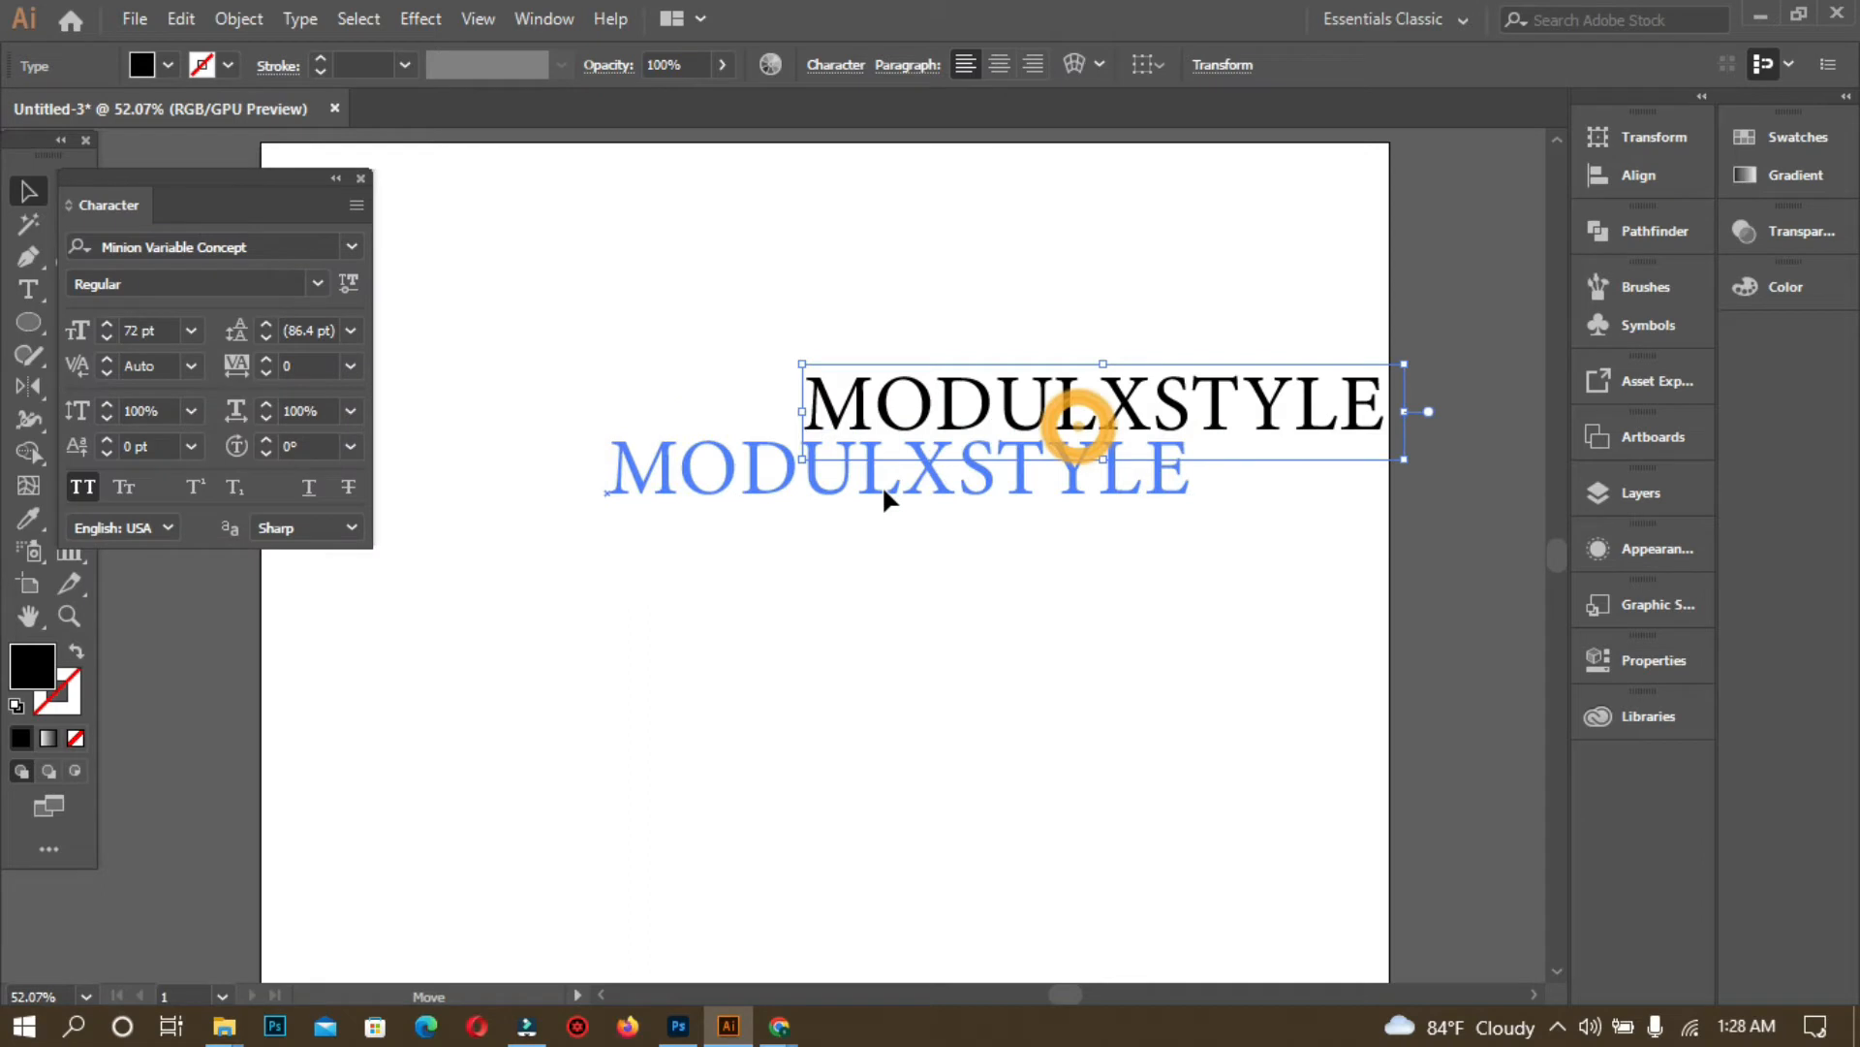
- Set the MODULXSTYLE text to Copperplate Gothic Bold, move it to the artboard's upper middle, and close the character settings
{"action": "left_click", "coordinate": [349, 242]}
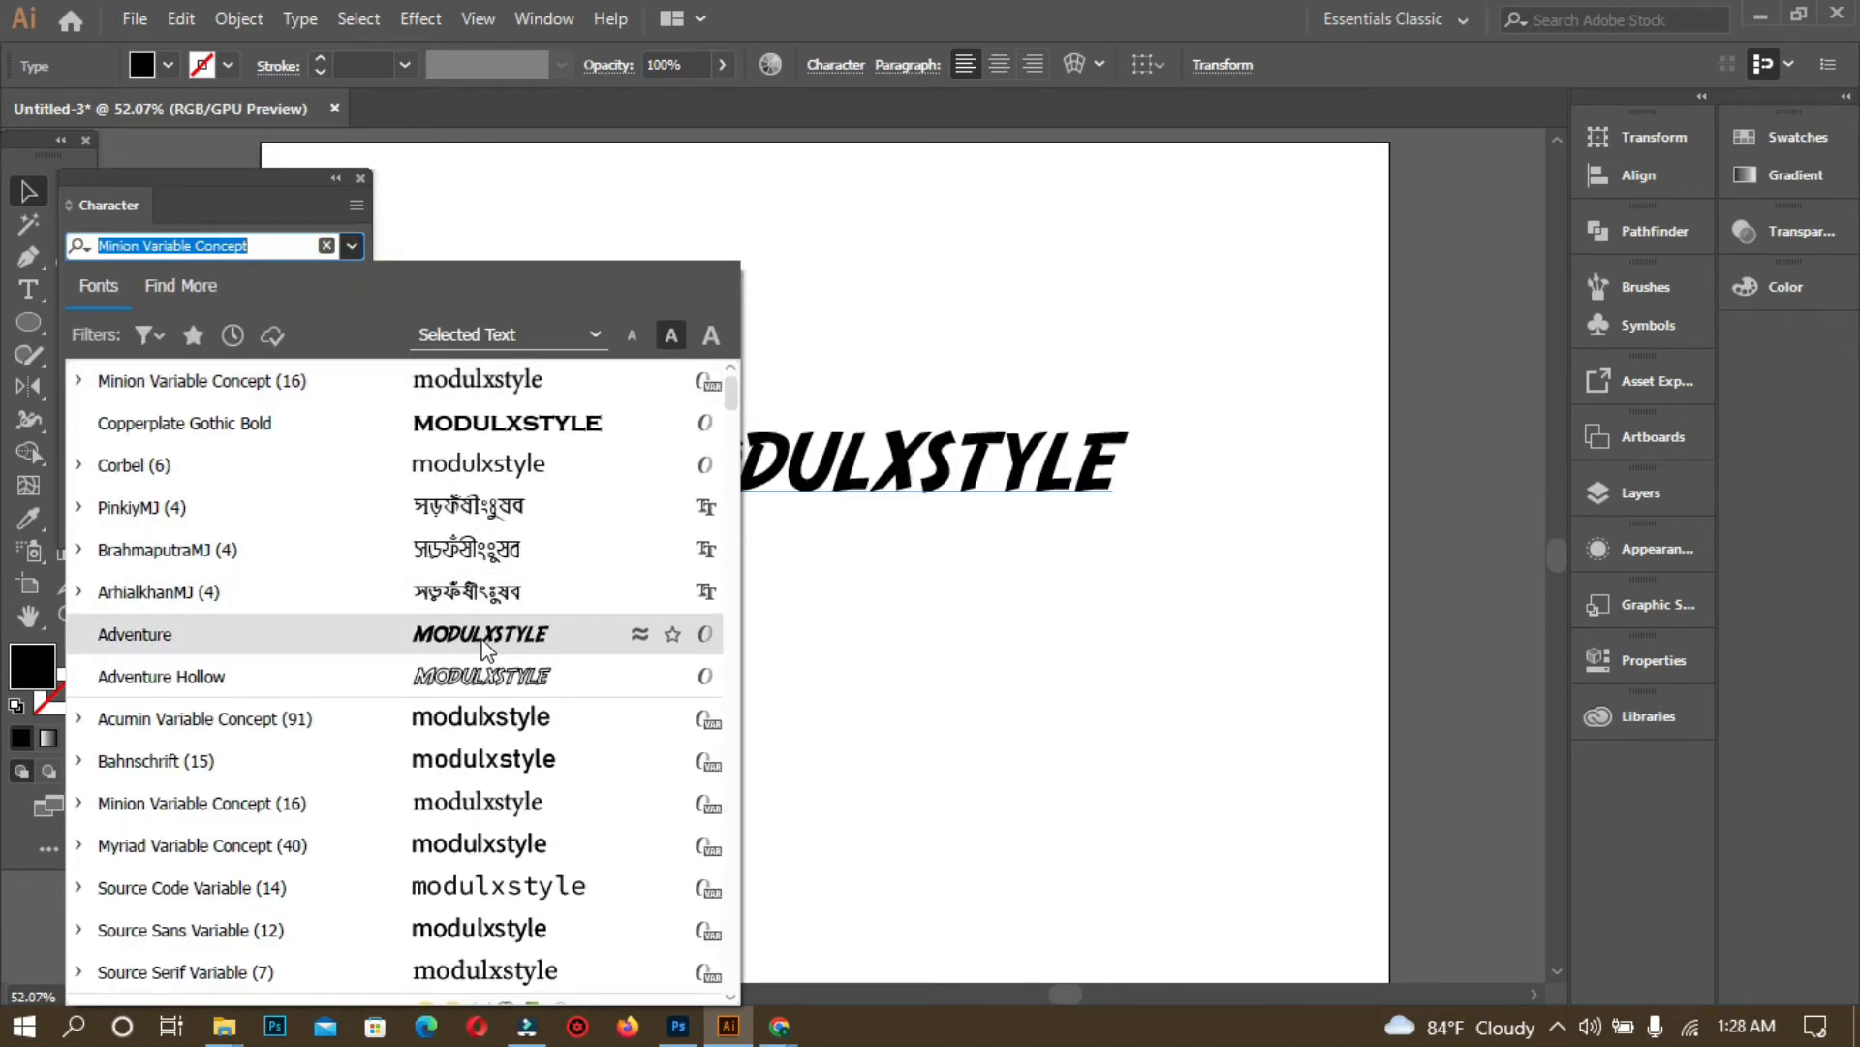
{"action": "scroll", "coordinate": [489, 737], "scroll_direction": "down", "scroll_amount": 10}
{"action": "left_click", "coordinate": [485, 814]}
{"action": "left_click_drag", "start_coordinate": [1071, 412], "coordinate": [807, 448]}
{"action": "left_click", "coordinate": [903, 606]}
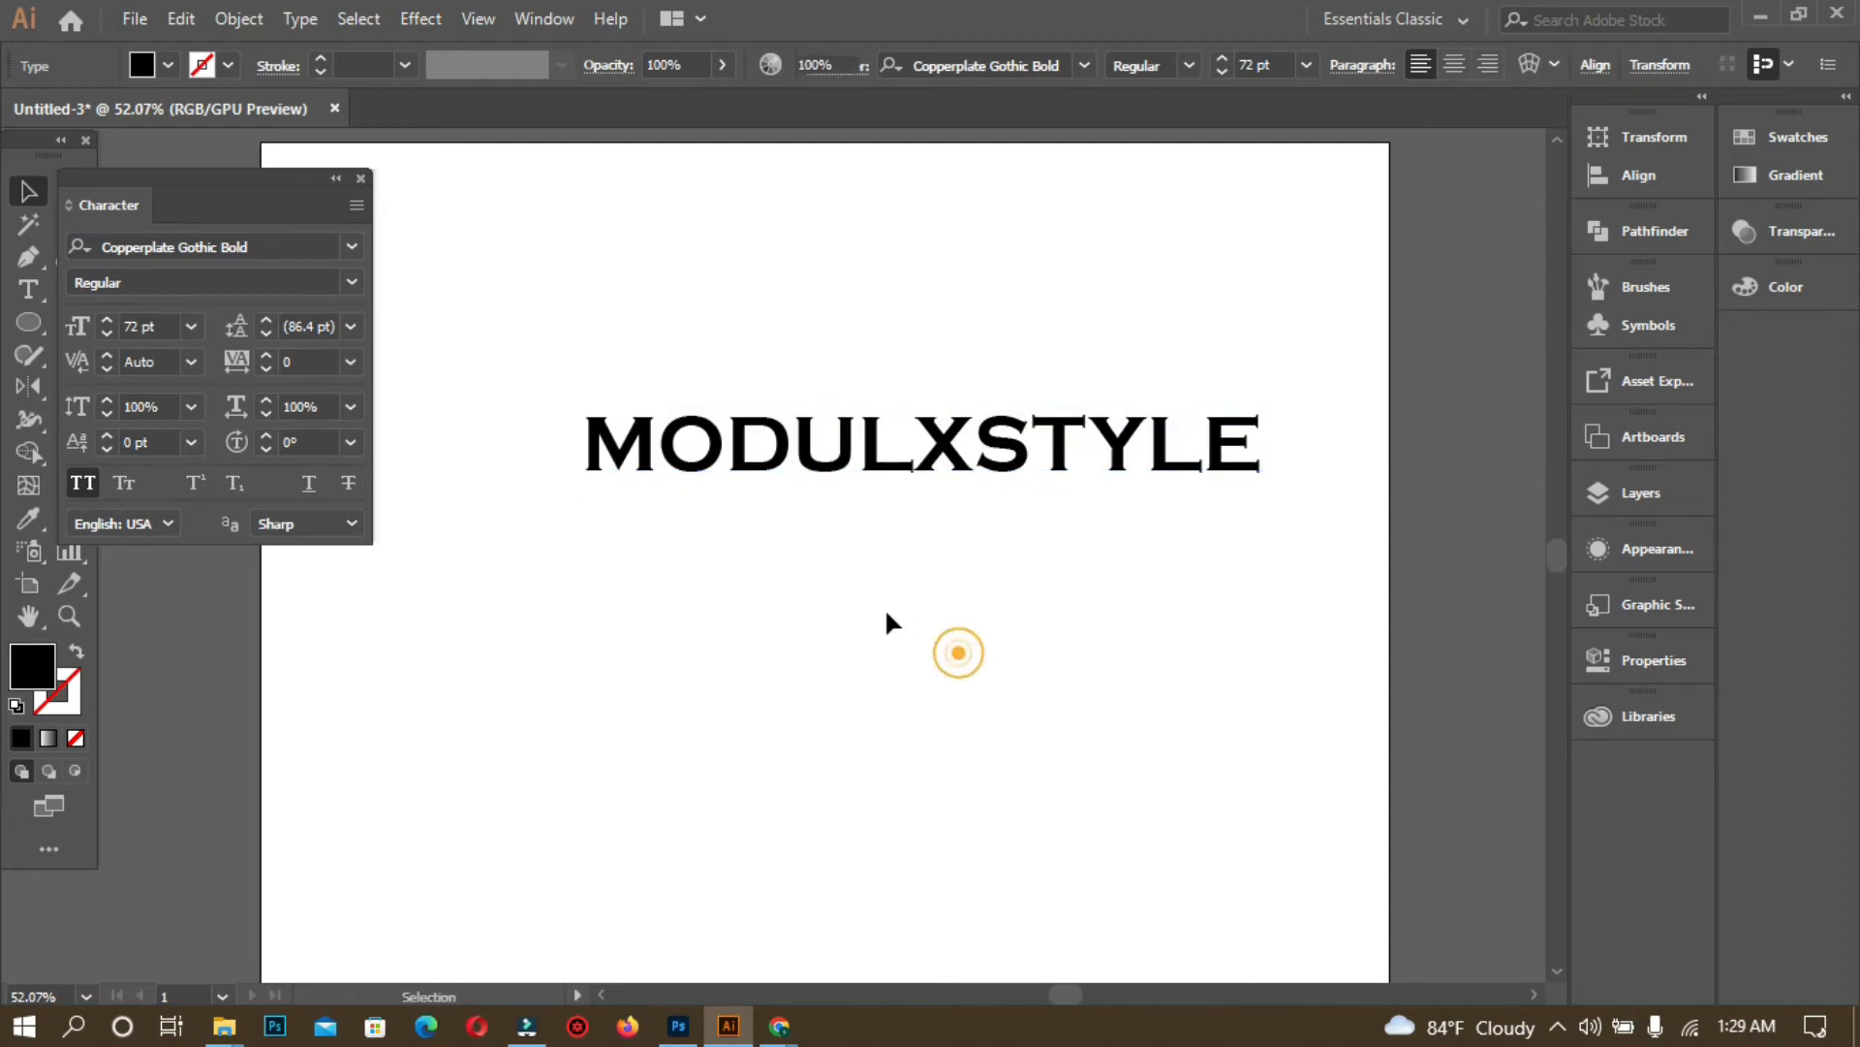
{"action": "left_click", "coordinate": [361, 178]}
- Convert the MODULXSTYLE text to outlines and shift the outlined word slightly left on the artboard
{"action": "left_click_drag", "start_coordinate": [466, 304], "coordinate": [1299, 626]}
{"action": "left_click", "coordinate": [1277, 657]}
{"action": "left_click", "coordinate": [1021, 489]}
{"action": "right_click", "coordinate": [1006, 453]}
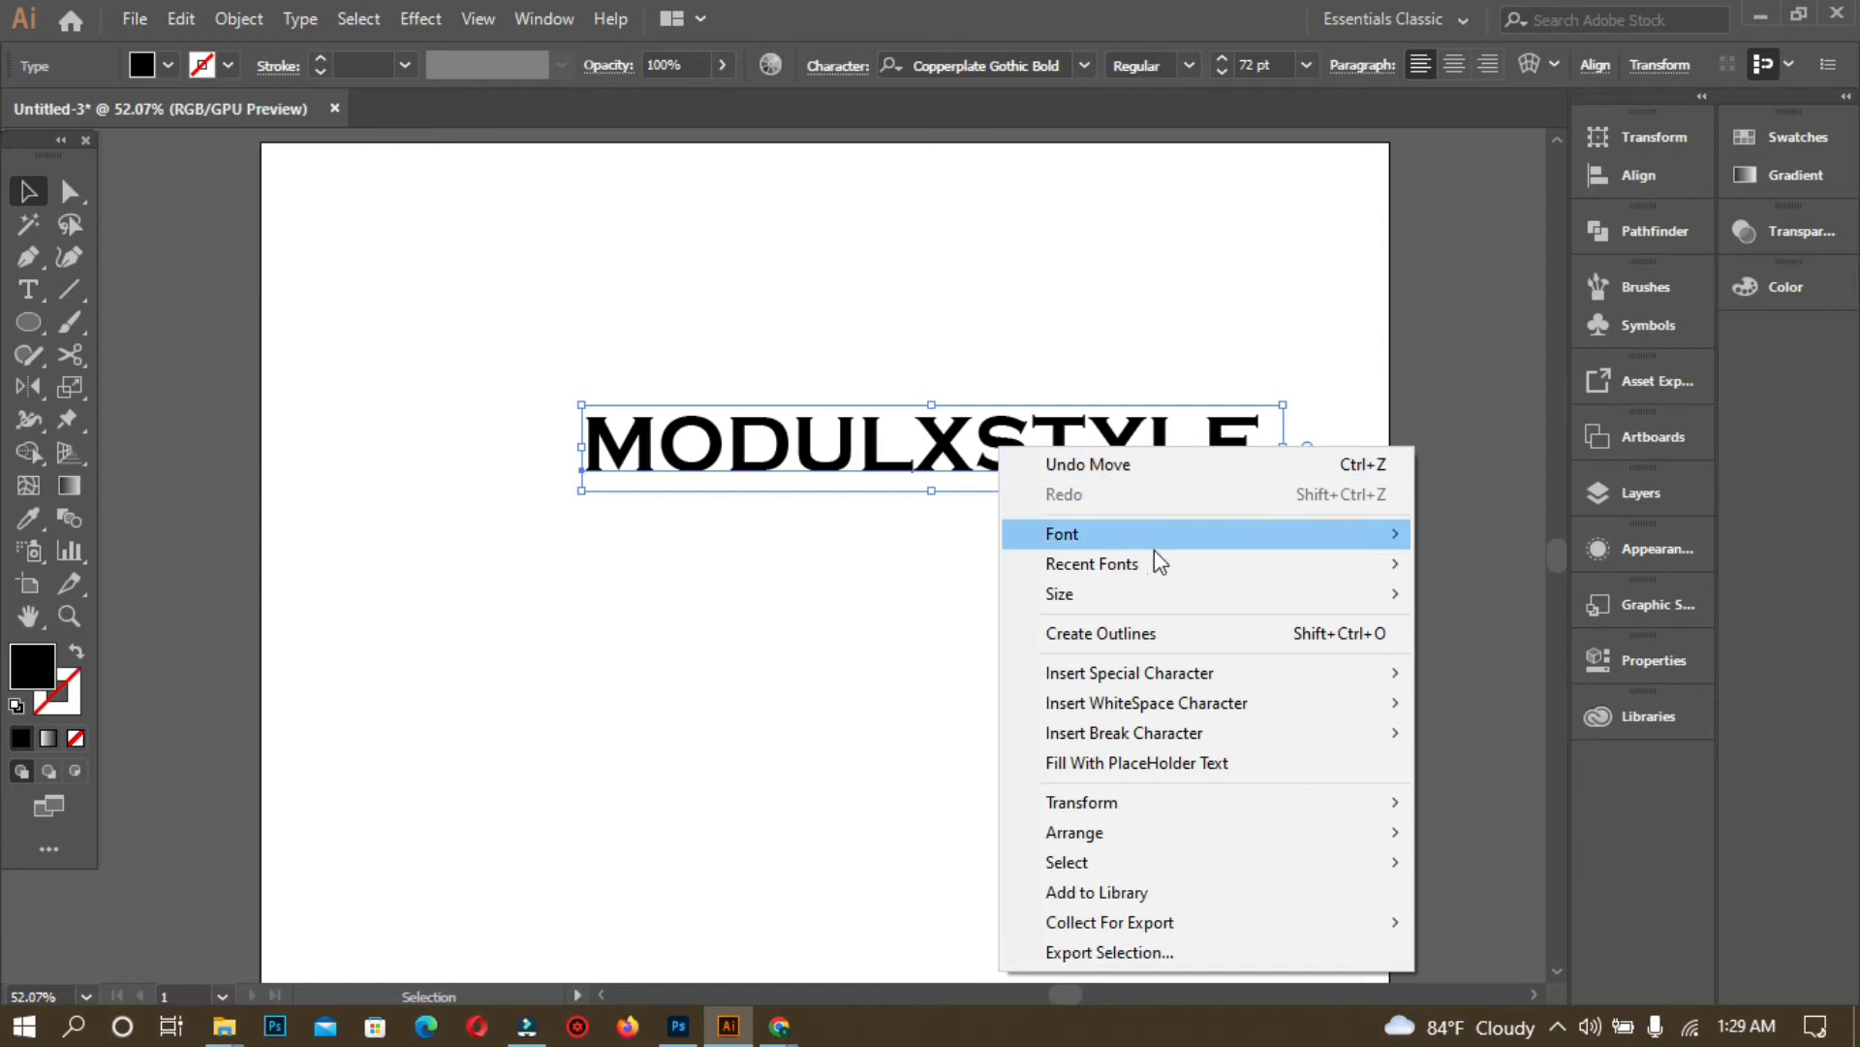
{"action": "left_click", "coordinate": [1142, 632]}
{"action": "left_click", "coordinate": [935, 575]}
{"action": "left_click_drag", "start_coordinate": [965, 448], "coordinate": [896, 464]}
{"action": "left_click", "coordinate": [1022, 513]}
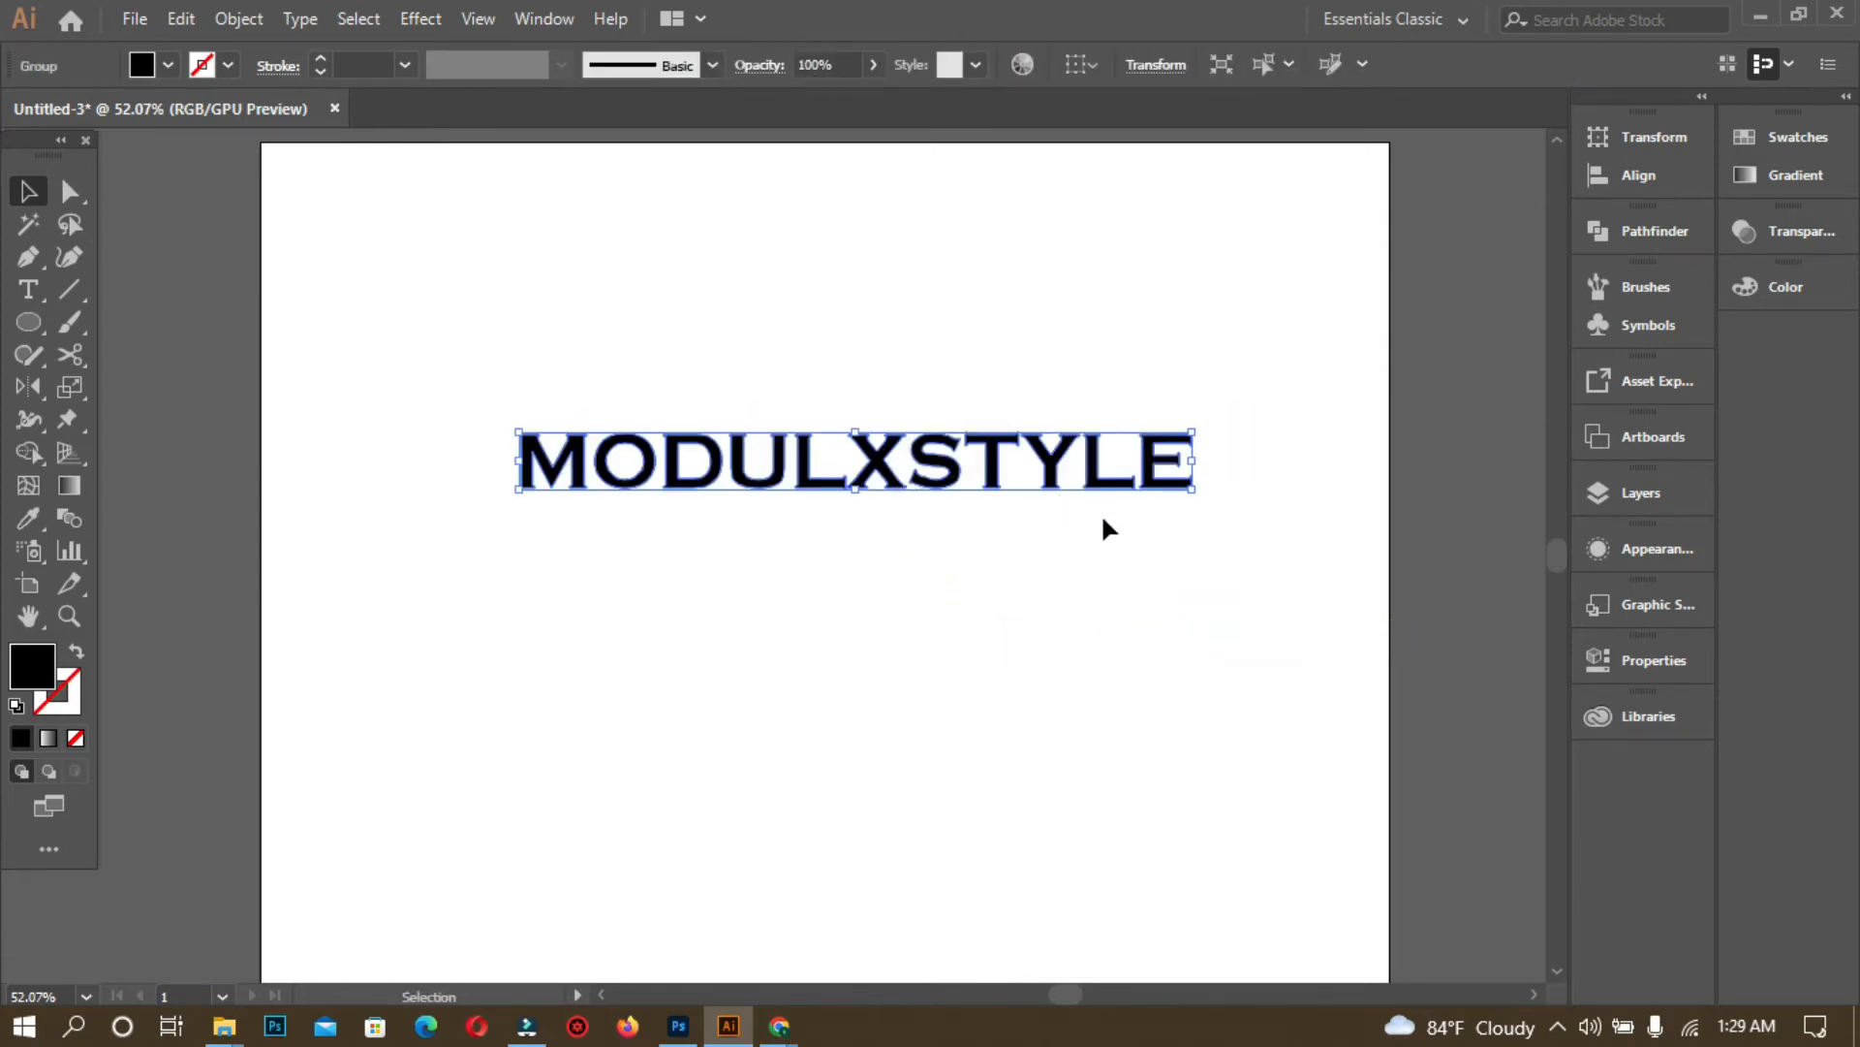
- Ungroup the outlined MODULXSTYLE letters so each can be handled separately, and clear the selection
{"action": "key", "text": "ctrl+1"}
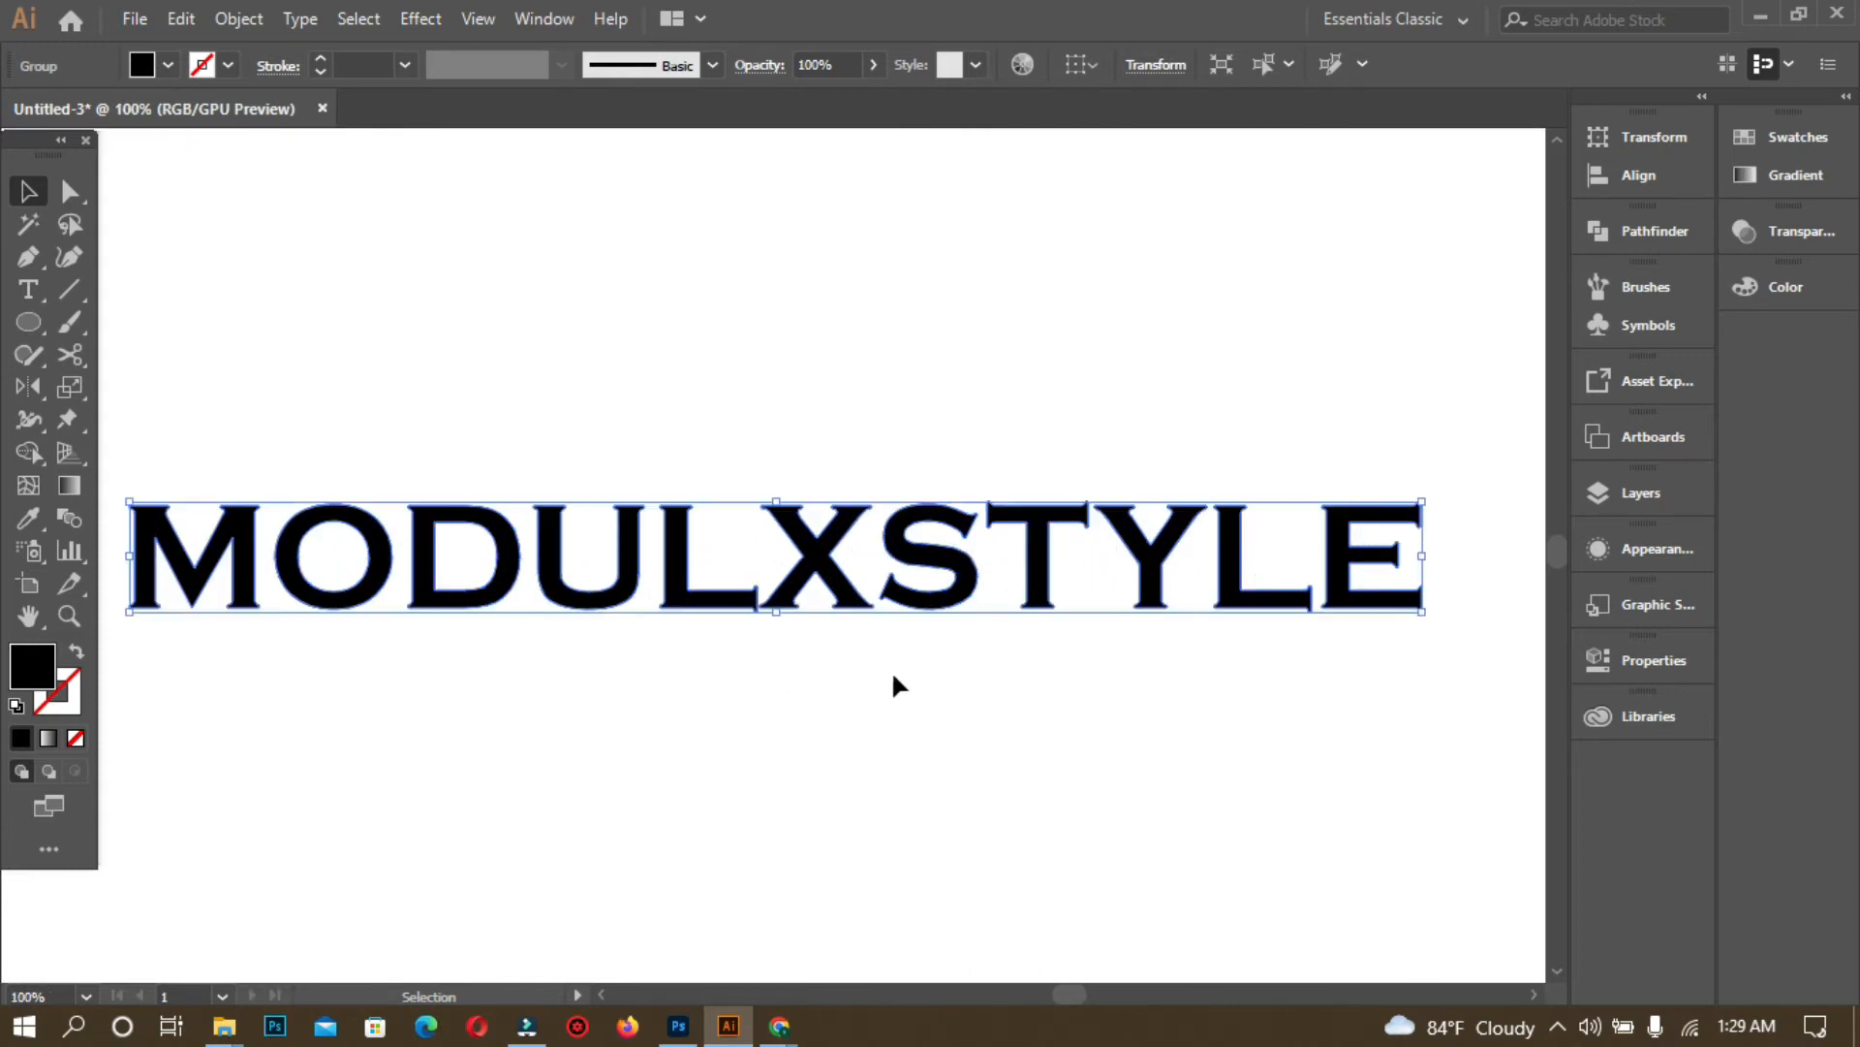
{"action": "right_click", "coordinate": [958, 555]}
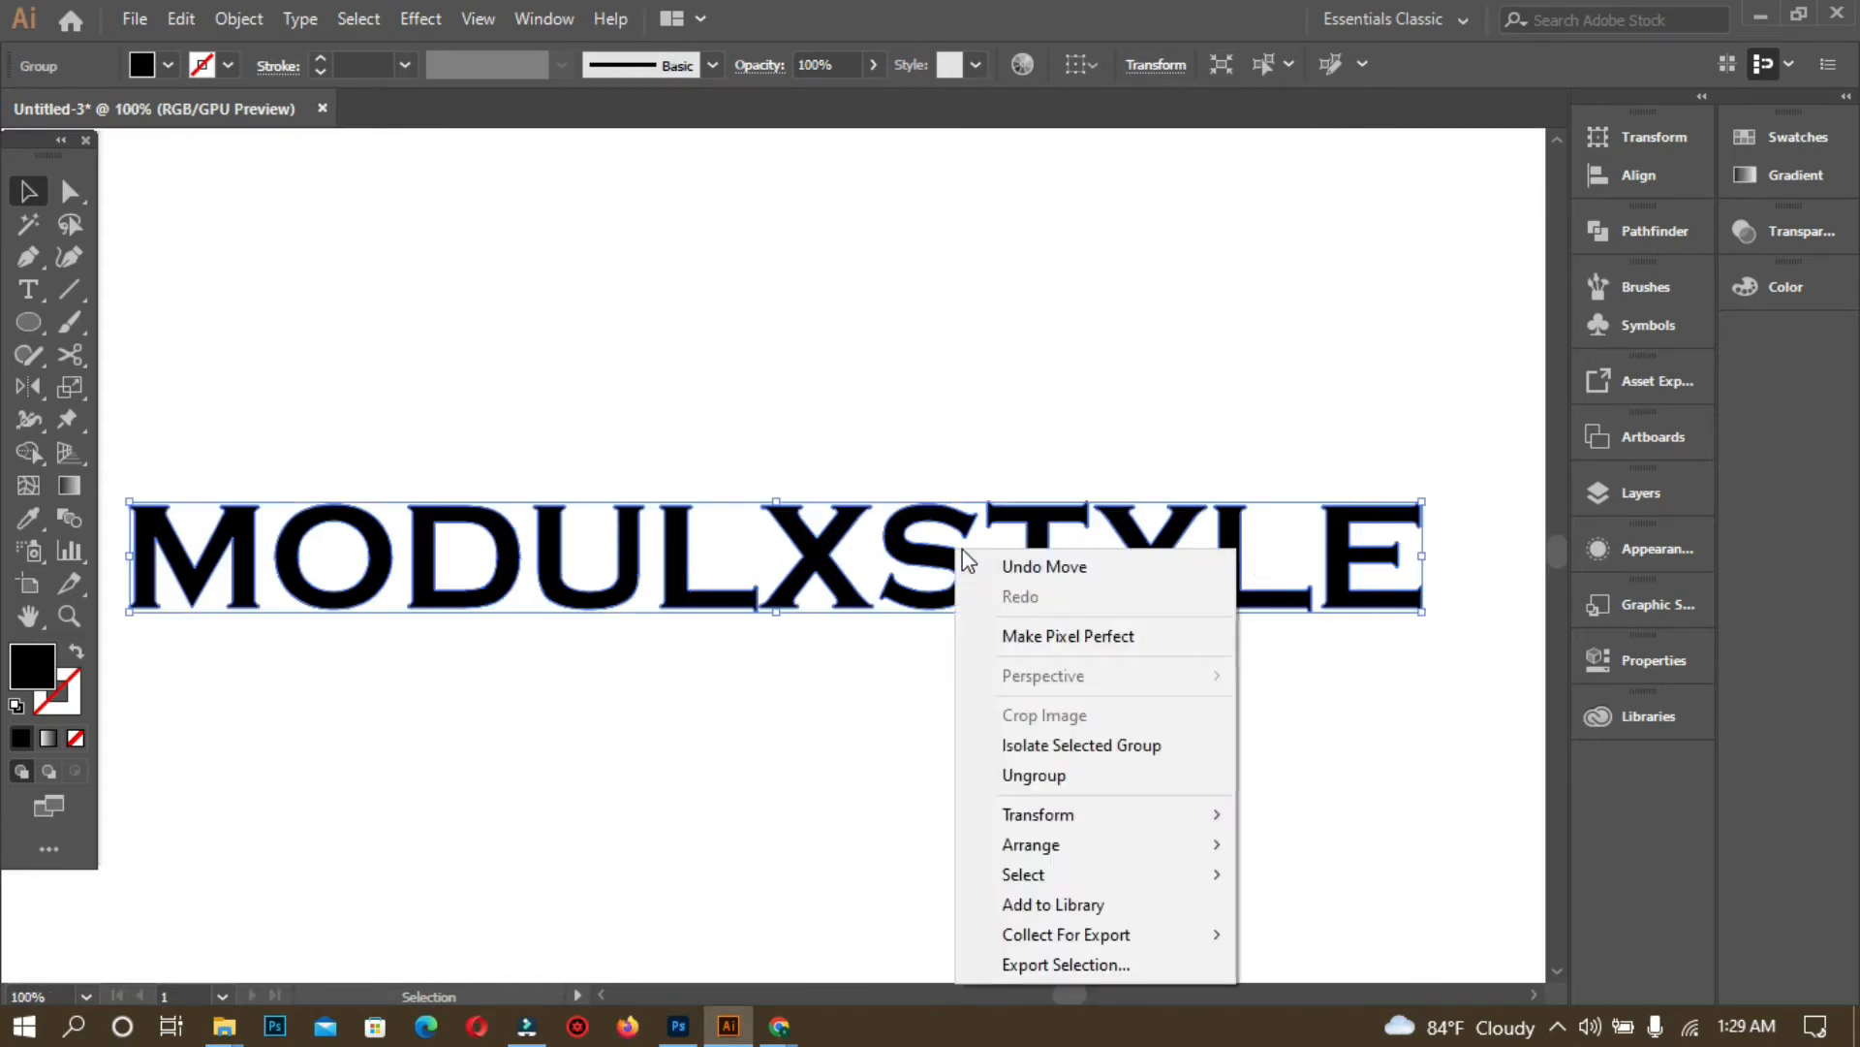
{"action": "left_click", "coordinate": [1078, 775]}
{"action": "left_click", "coordinate": [930, 300]}
- Place the STYLE letters beneath MODUL with their right ends aligned, and set the X to the right of both lines
{"action": "left_click_drag", "start_coordinate": [904, 489], "coordinate": [1371, 644]}
{"action": "left_click_drag", "start_coordinate": [1163, 576], "coordinate": [494, 704]}
{"action": "key", "text": "space"}
{"action": "left_click_drag", "start_coordinate": [858, 782], "coordinate": [1081, 705]}
{"action": "left_click_drag", "start_coordinate": [1041, 487], "coordinate": [1070, 536]}
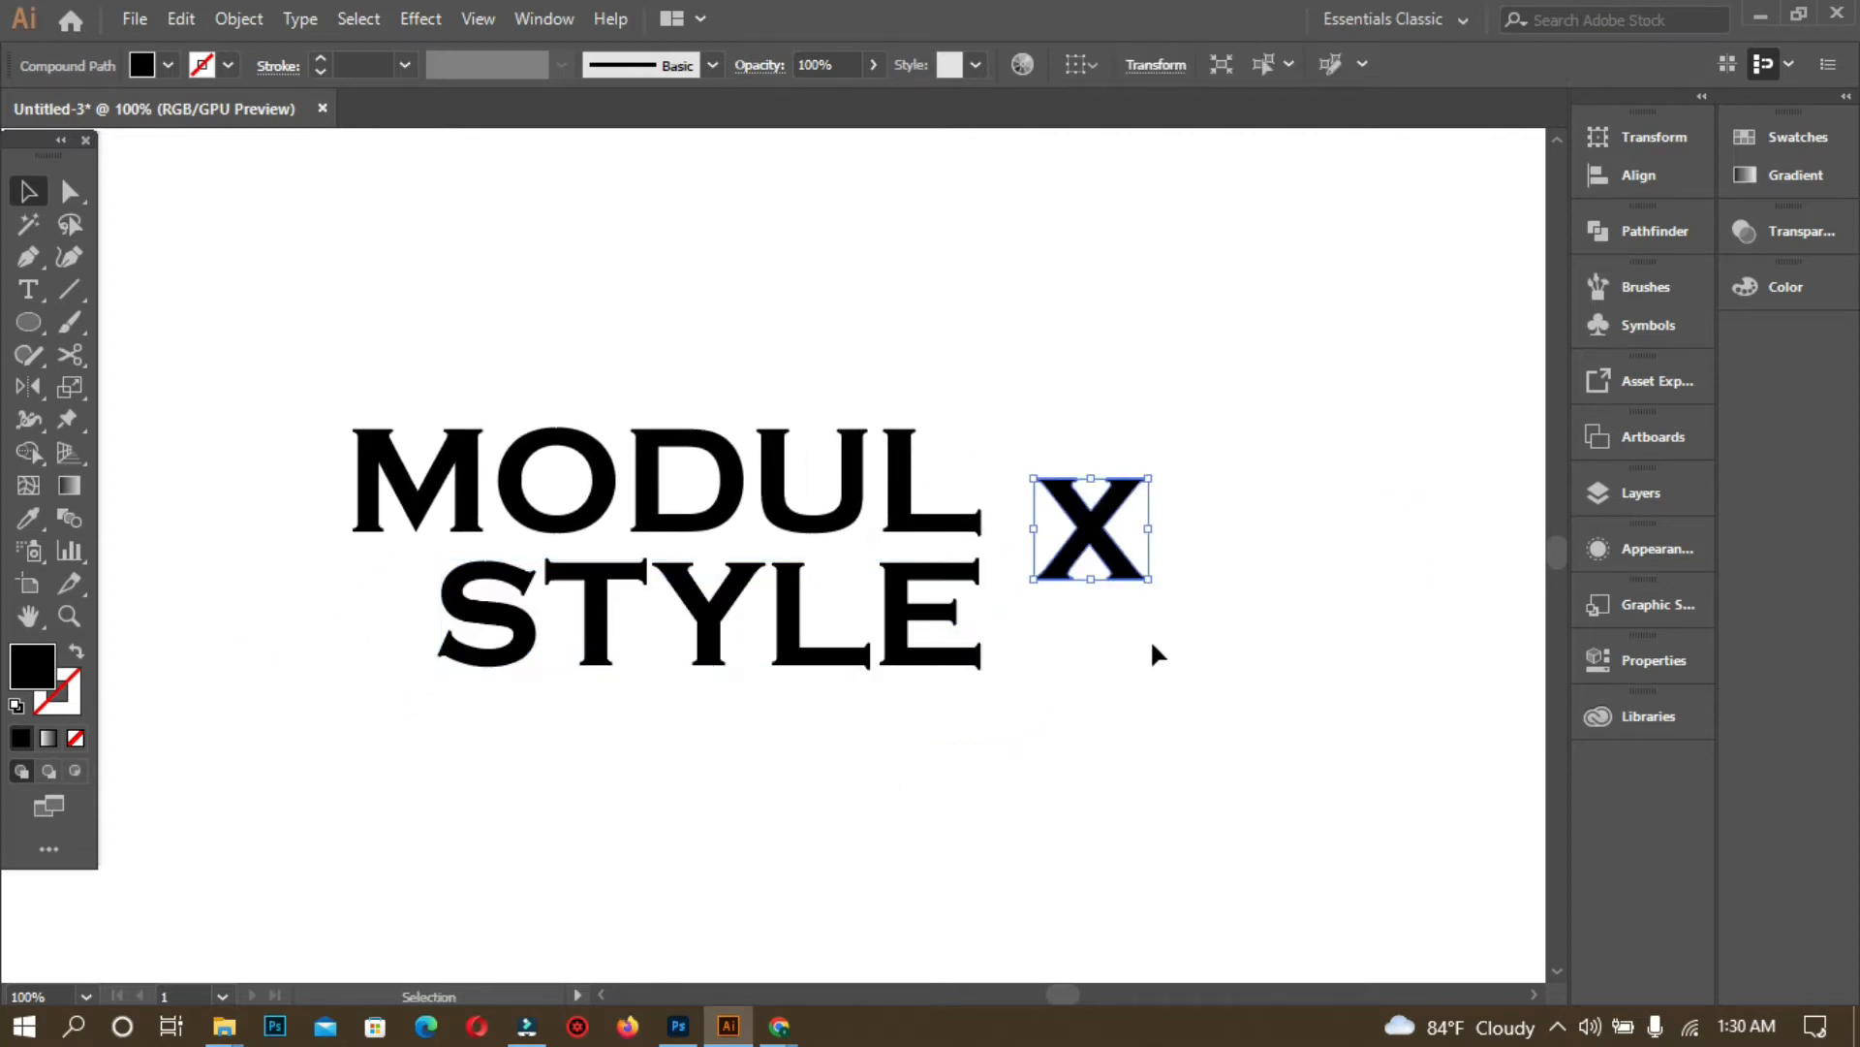
- Enlarge the X proportionally until it spans both text lines and position it directly beside MODUL and STYLE
{"action": "left_click_drag", "start_coordinate": [1151, 583], "coordinate": [1213, 678]}
{"action": "left_click_drag", "start_coordinate": [1109, 545], "coordinate": [1124, 581]}
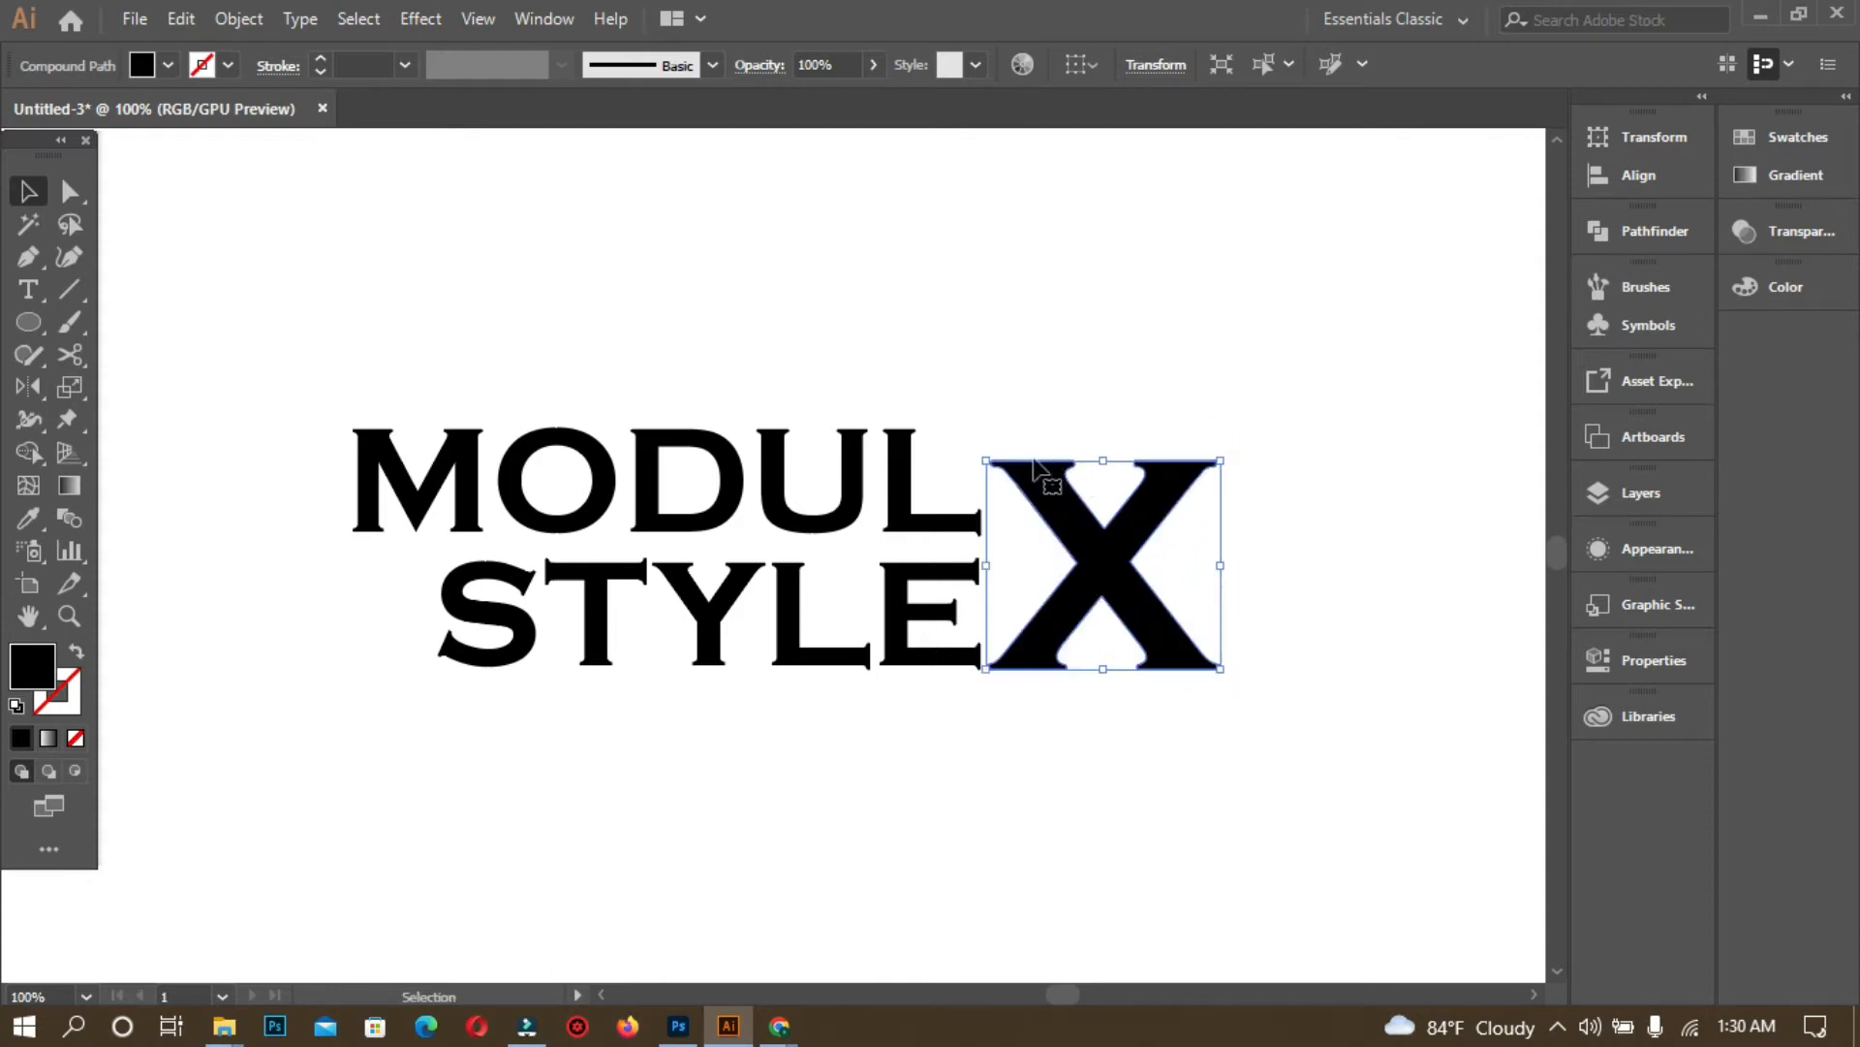
{"action": "left_click_drag", "start_coordinate": [988, 460], "coordinate": [956, 366]}
{"action": "left_click_drag", "start_coordinate": [1083, 603], "coordinate": [1117, 582]}
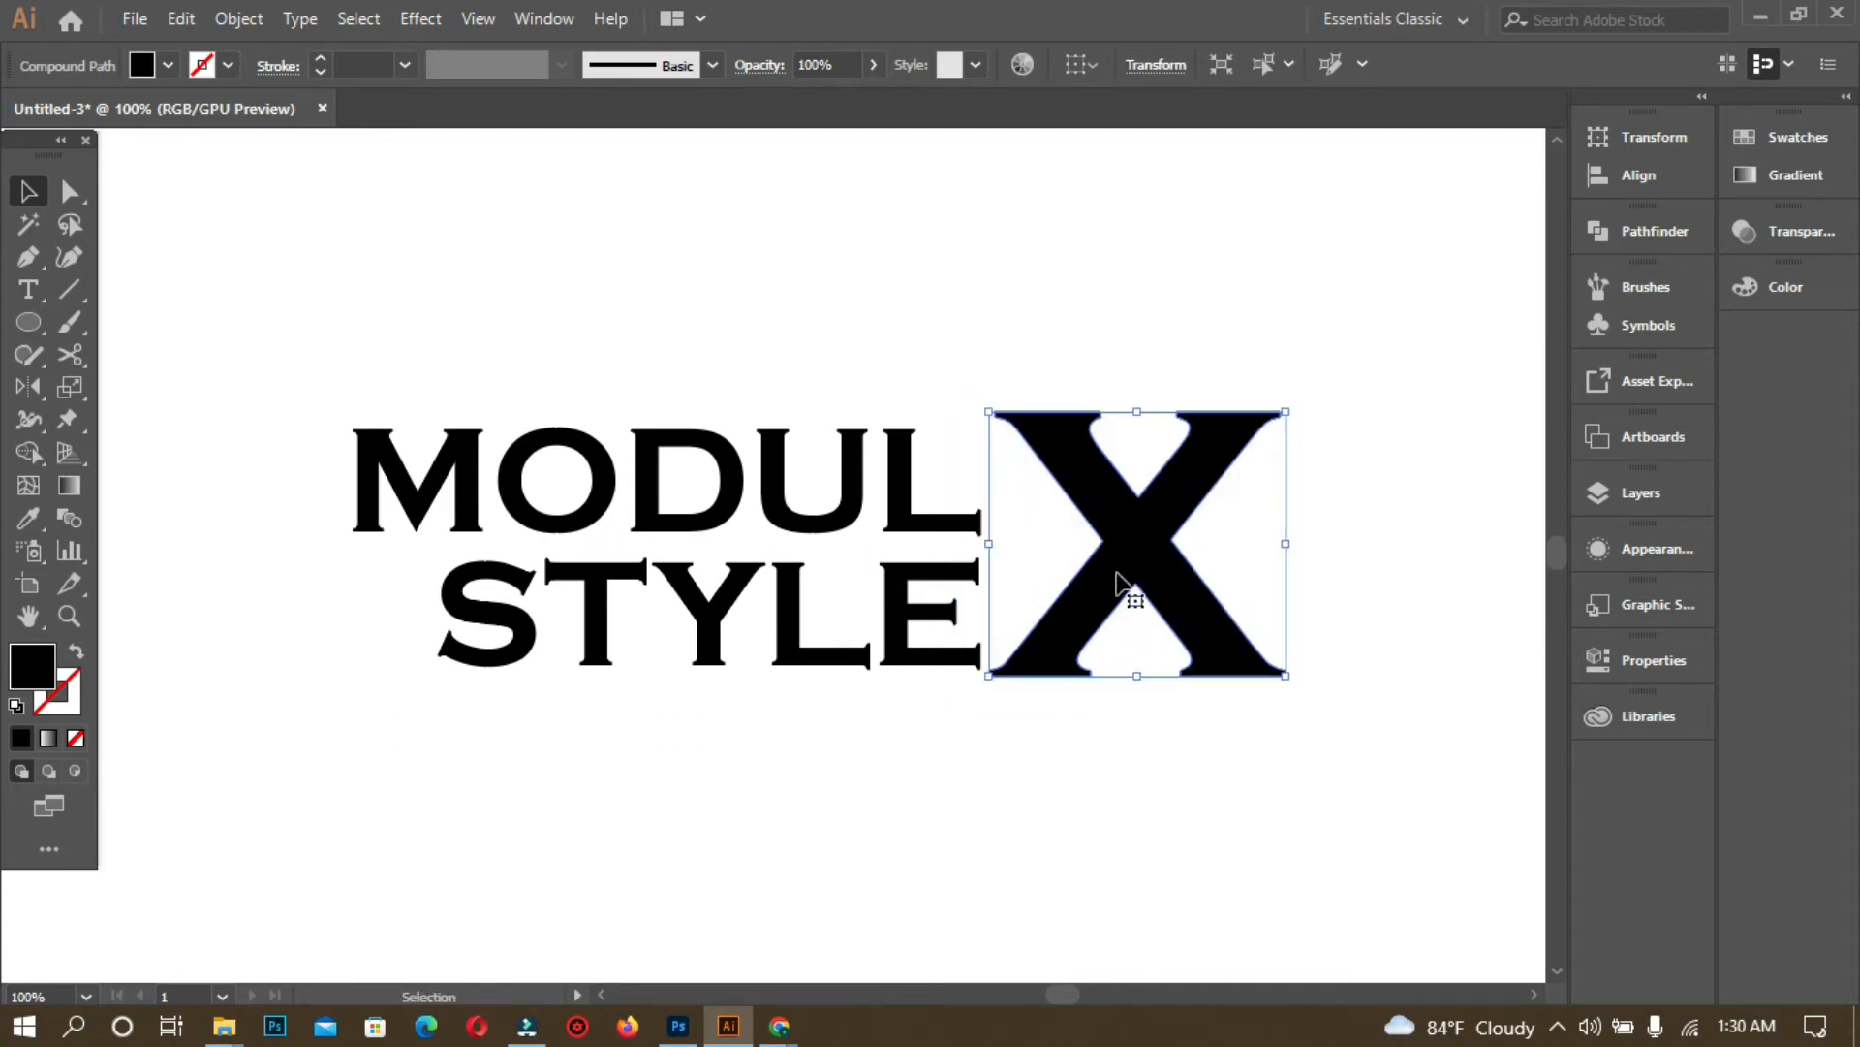
{"action": "left_click", "coordinate": [1160, 787]}
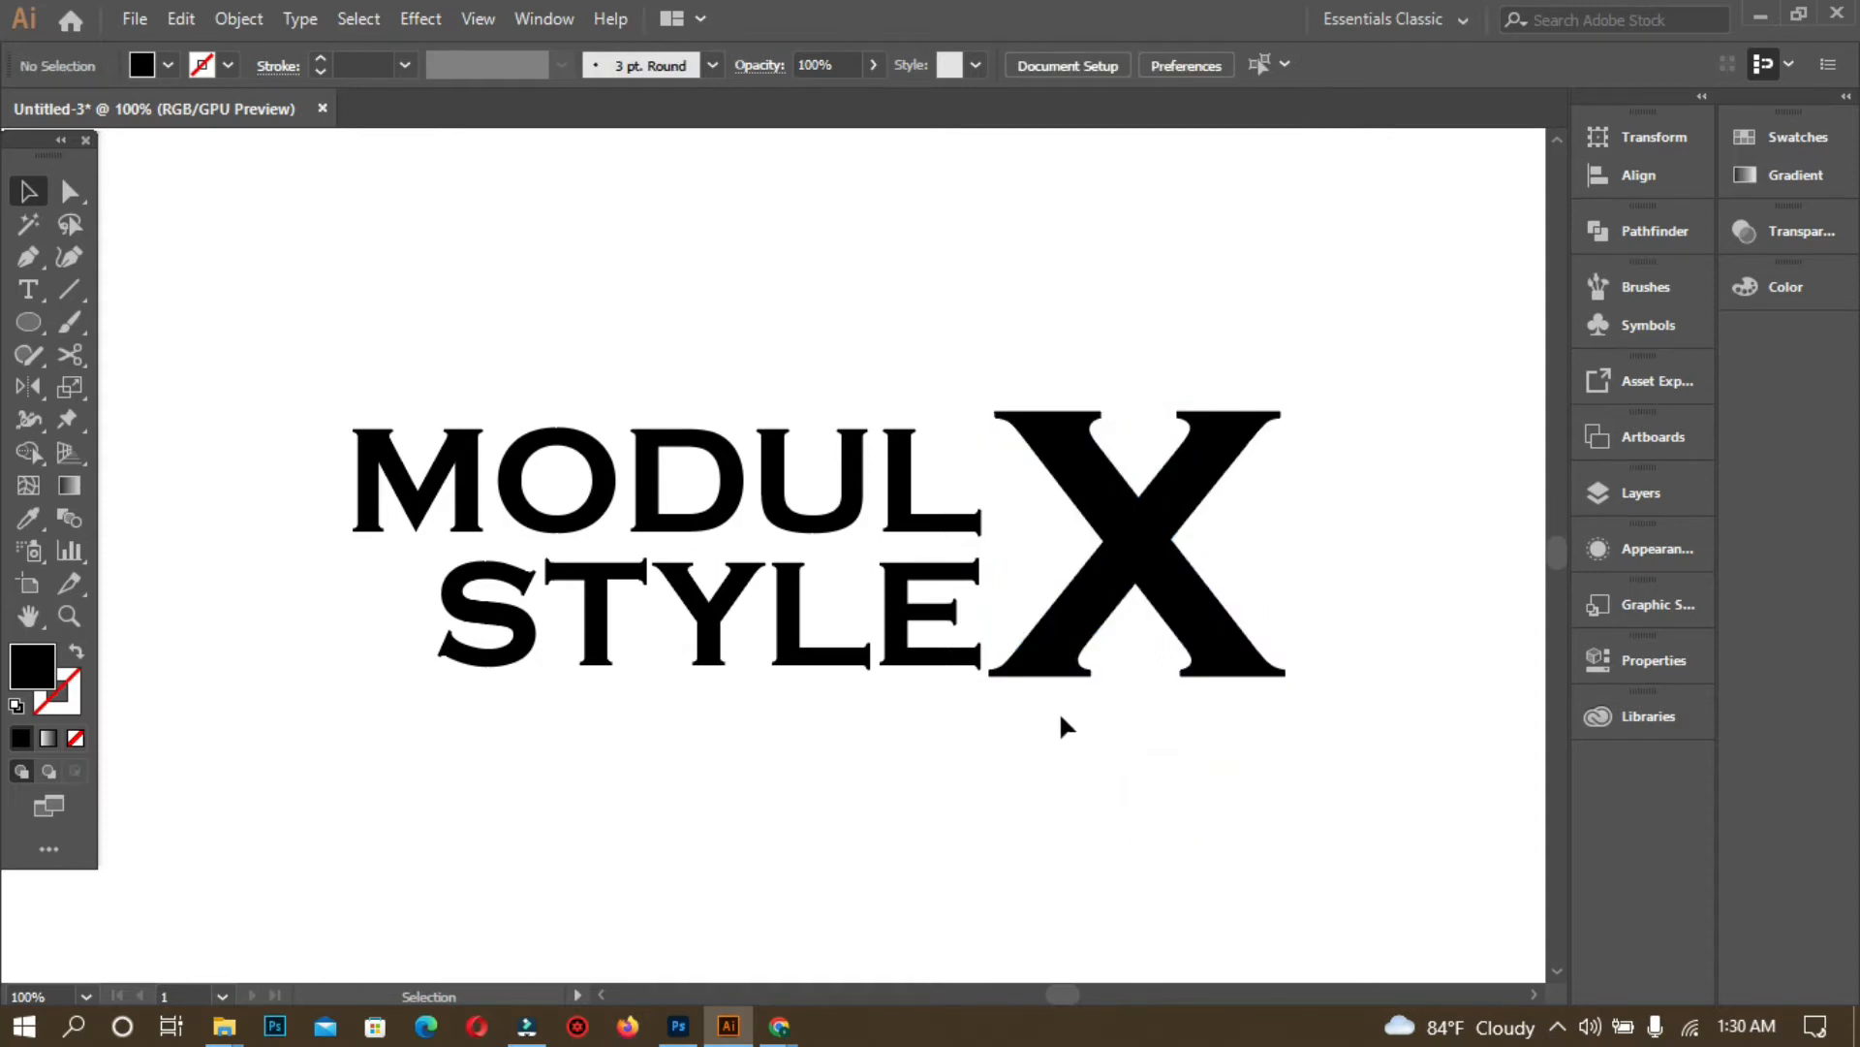
- Scale the X down slightly about its centre so its foot lines up with the base of STYLE
{"action": "left_click", "coordinate": [1051, 630]}
{"action": "left_click", "coordinate": [1282, 413]}
{"action": "left_click_drag", "start_coordinate": [1284, 413], "coordinate": [1276, 419]}
{"action": "left_click", "coordinate": [1412, 469]}
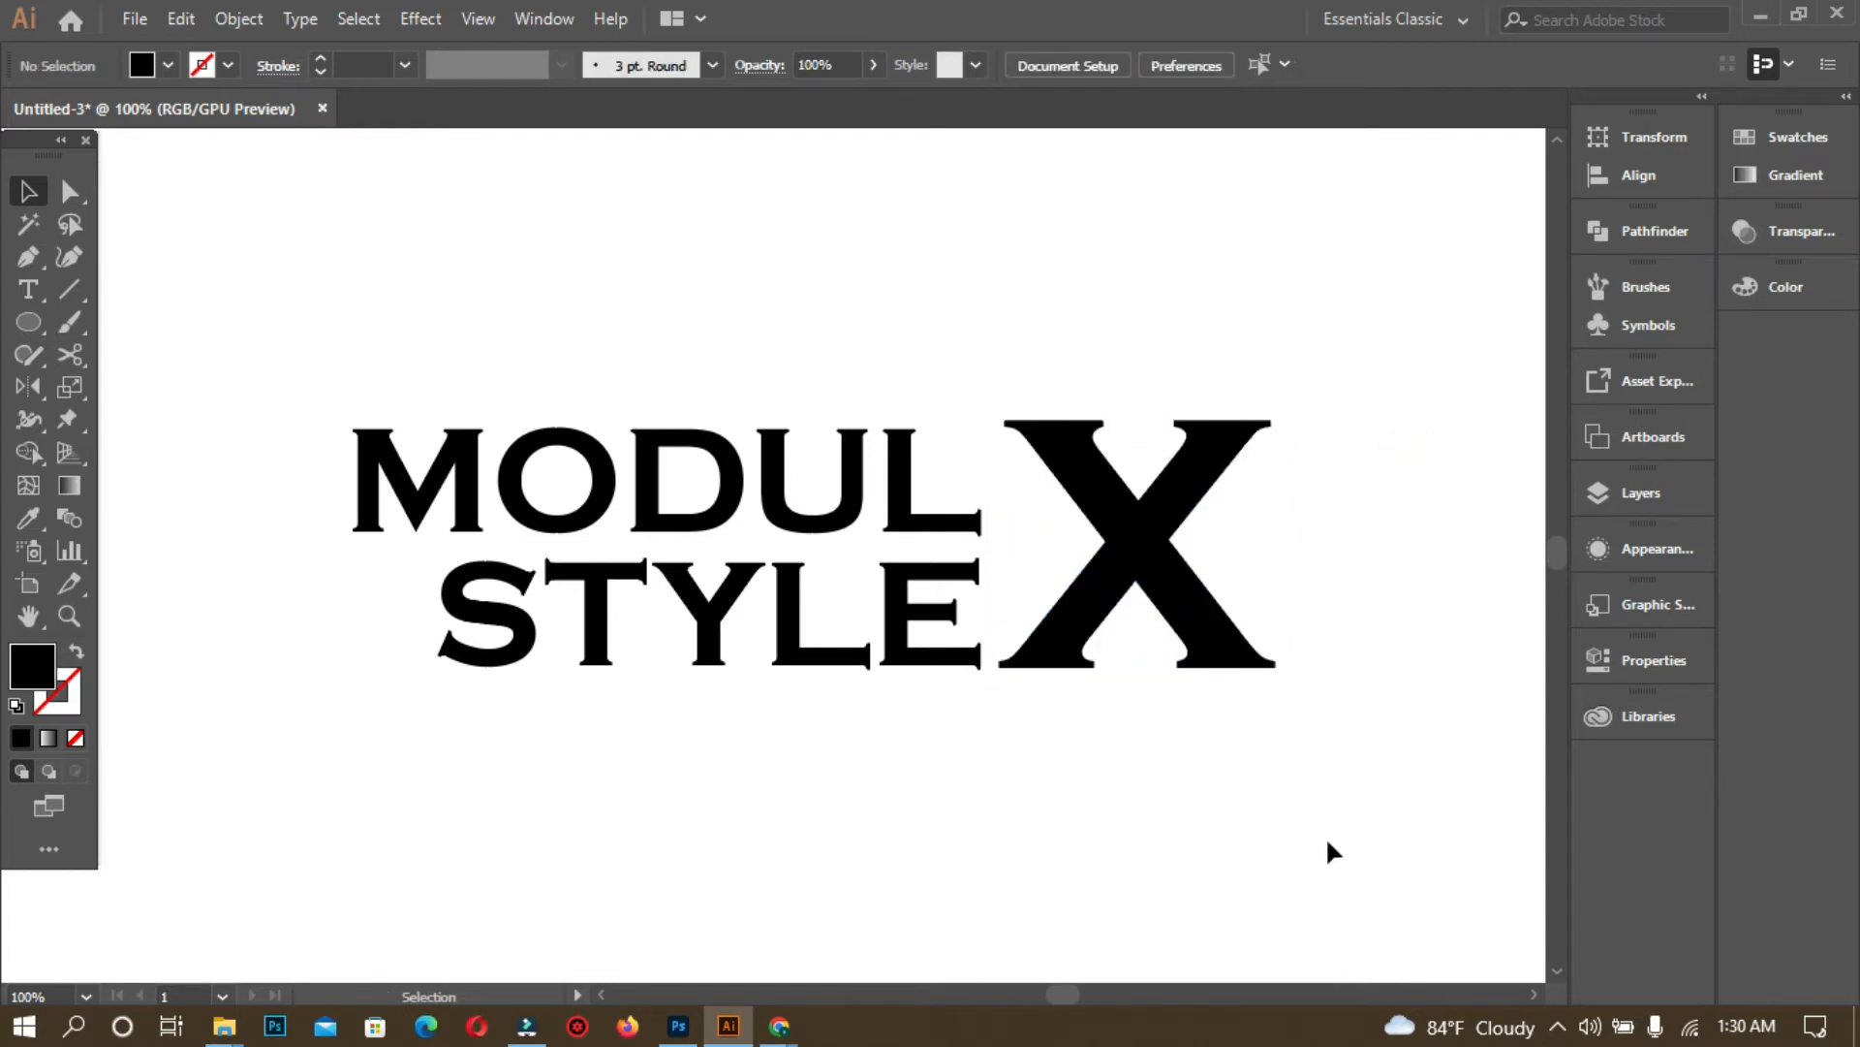
{"action": "left_click", "coordinate": [1155, 598]}
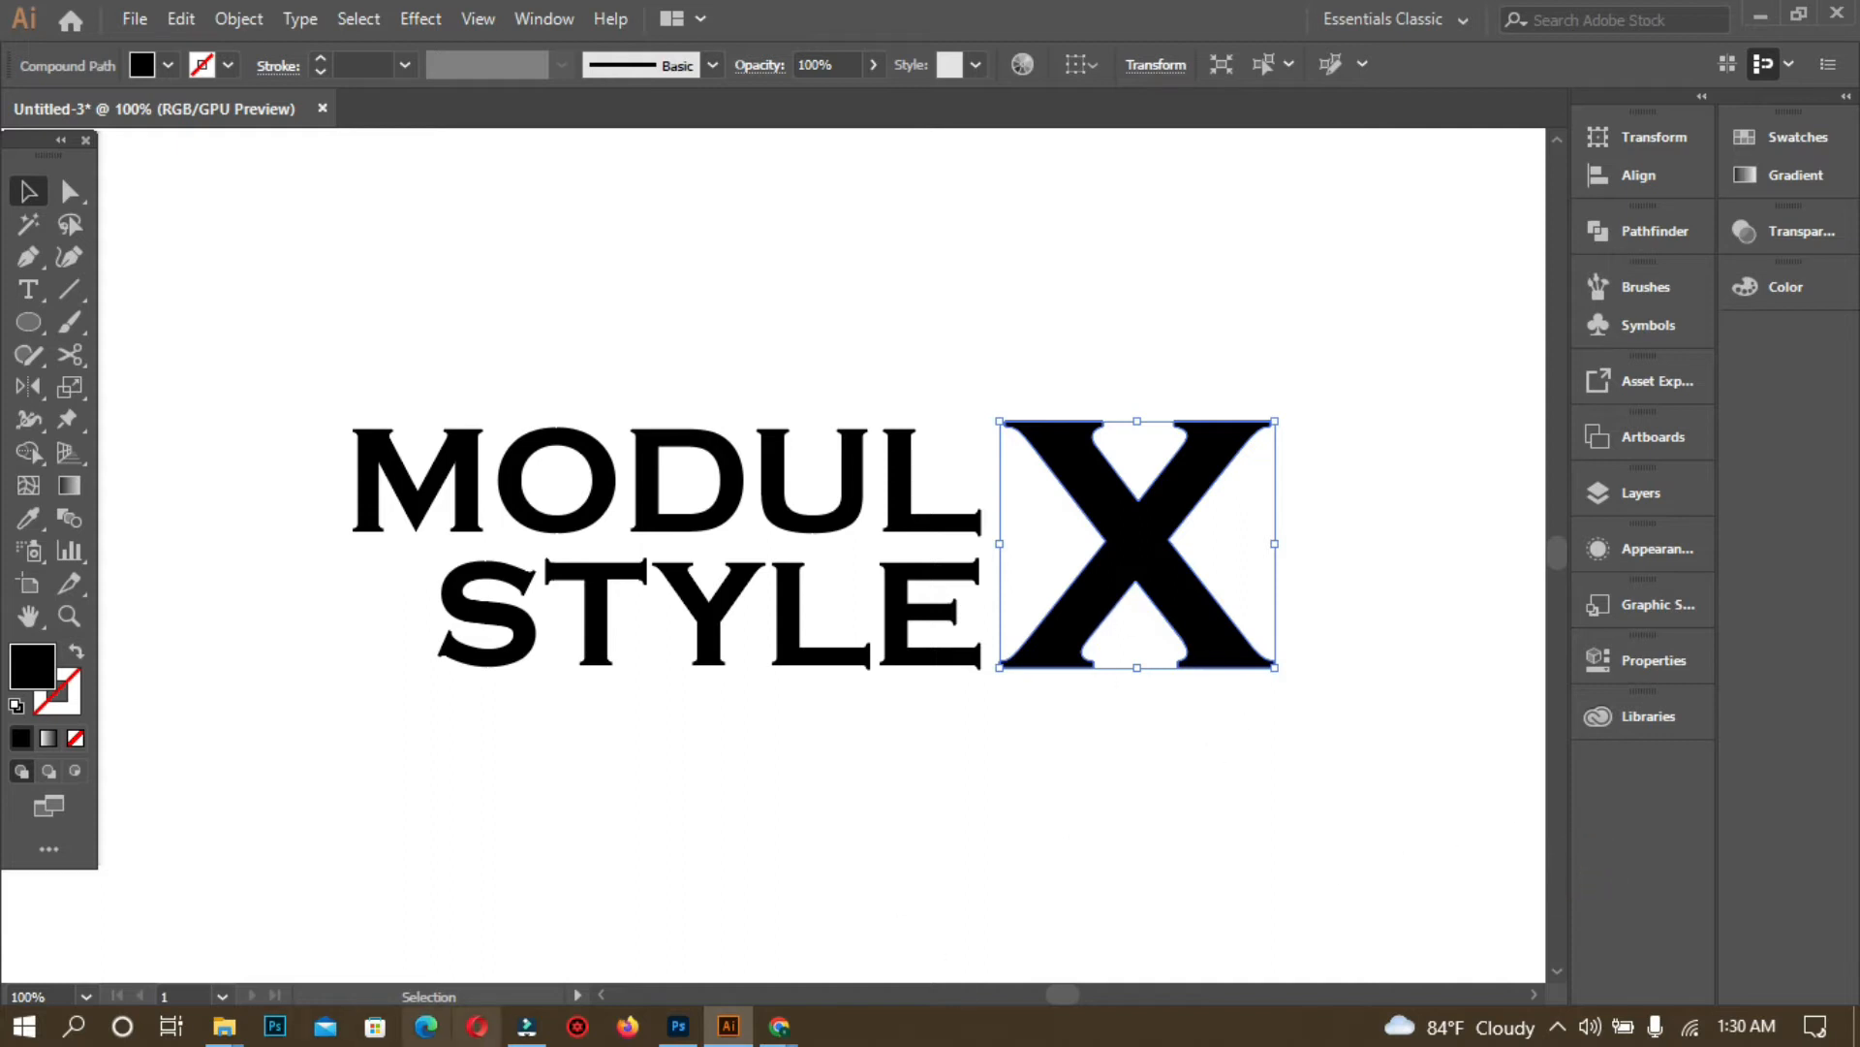
- Check the X's two-colour split in the finished logo mockup in Photoshop, and return to the Illustrator document with nothing selected
{"action": "left_click", "coordinate": [679, 1029]}
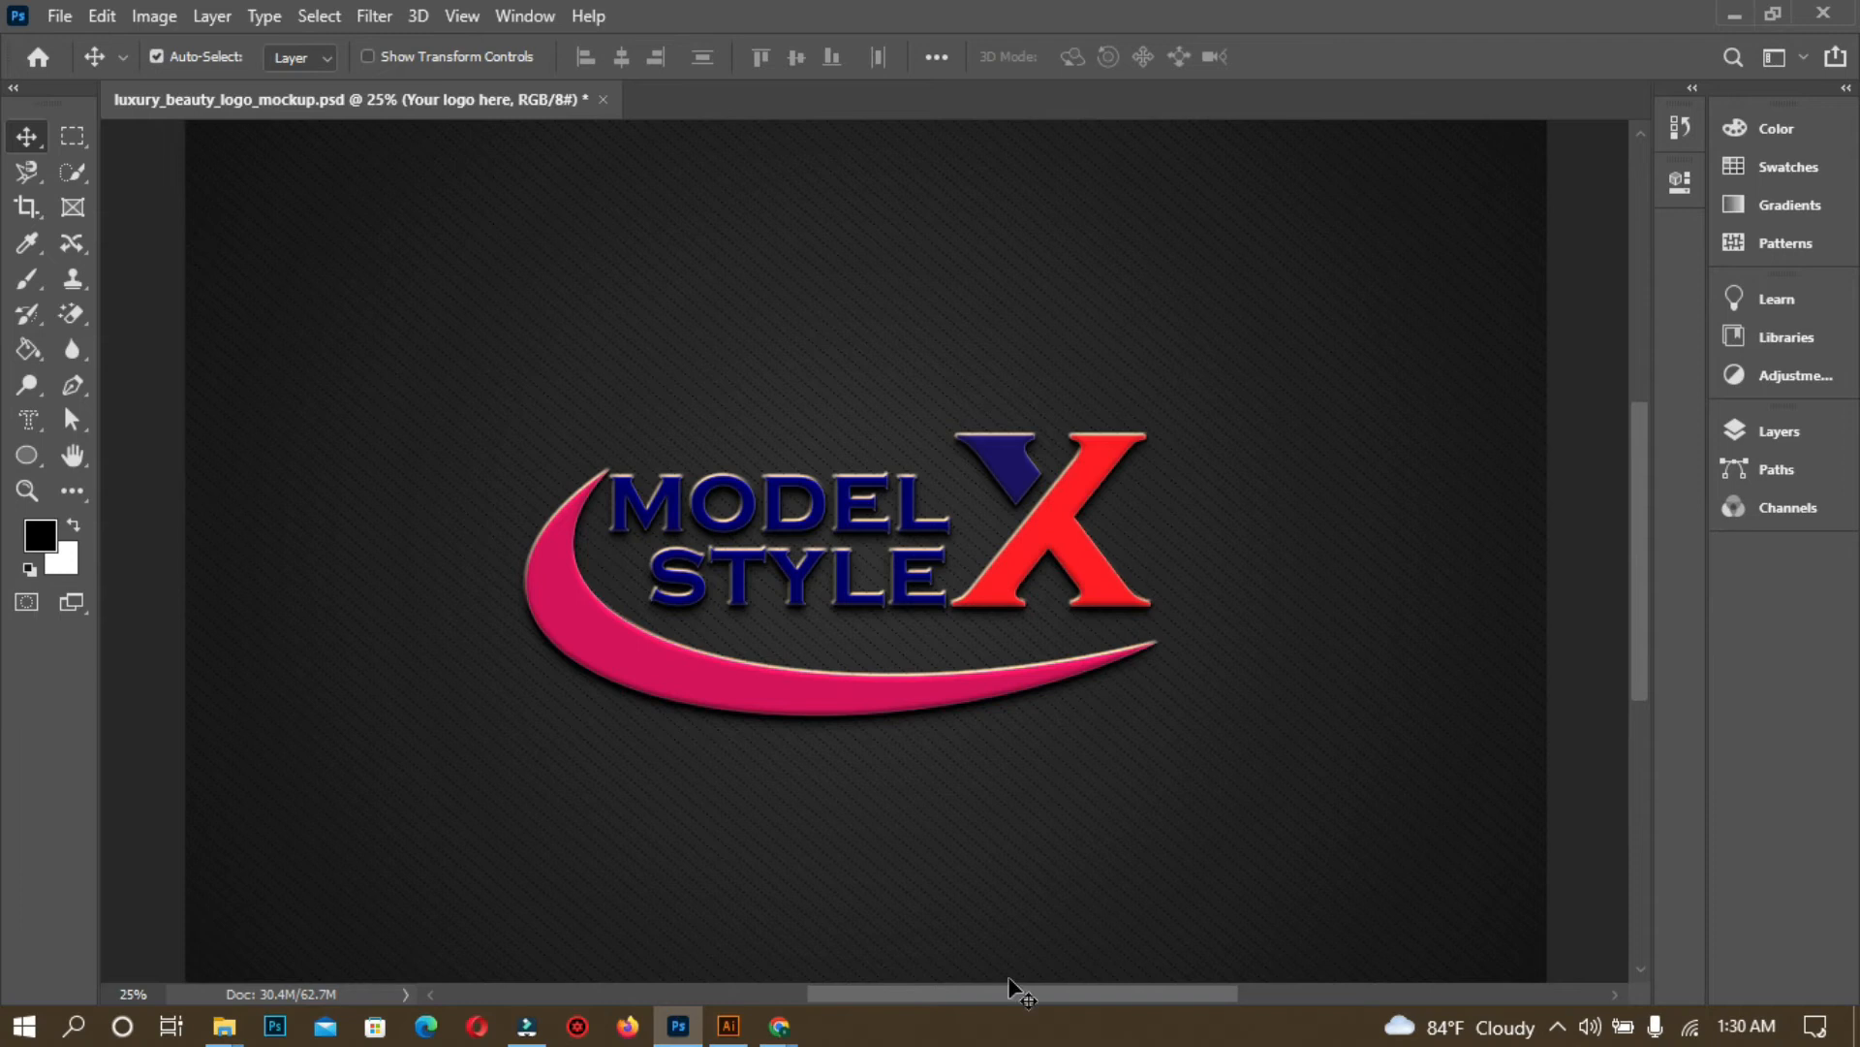
{"action": "left_click", "coordinate": [729, 1028]}
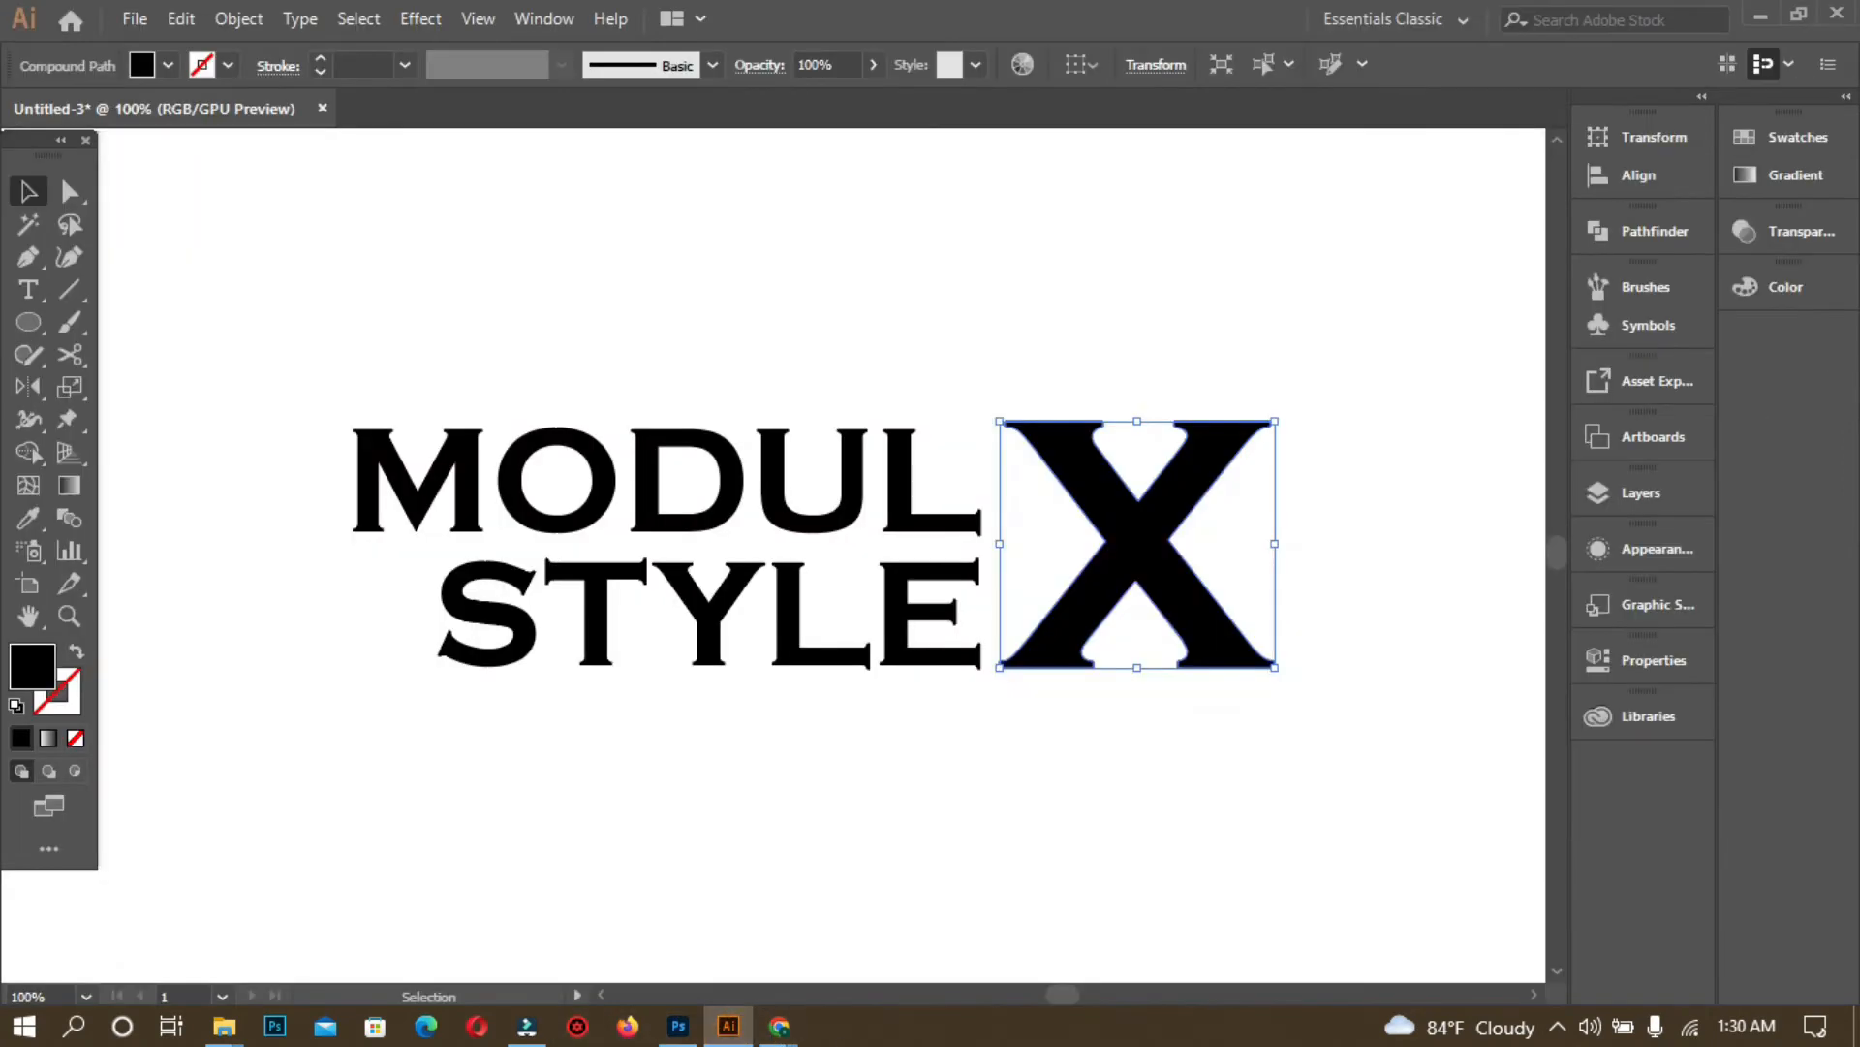
{"action": "left_click", "coordinate": [708, 247]}
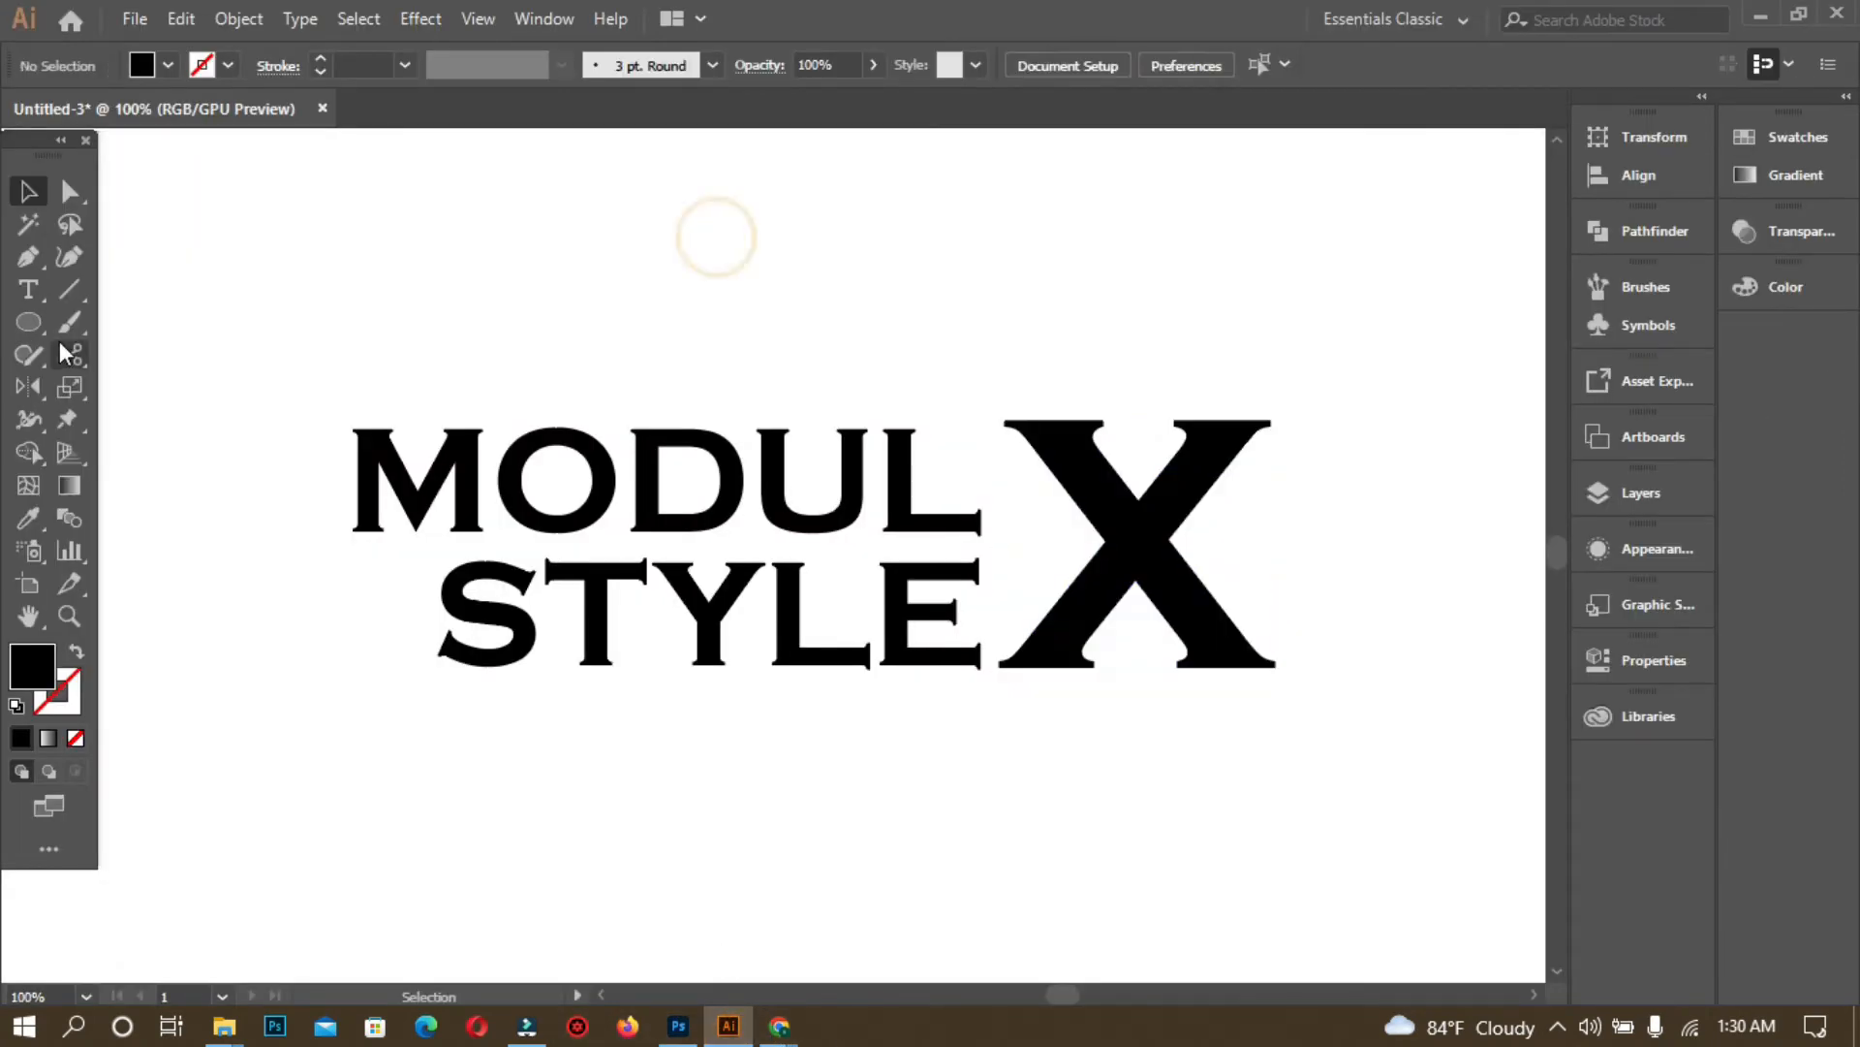
- Draw a narrow vertical black rectangle in the empty area below the X with the Rectangle tool
{"action": "left_click_drag", "start_coordinate": [43, 324], "coordinate": [166, 314]}
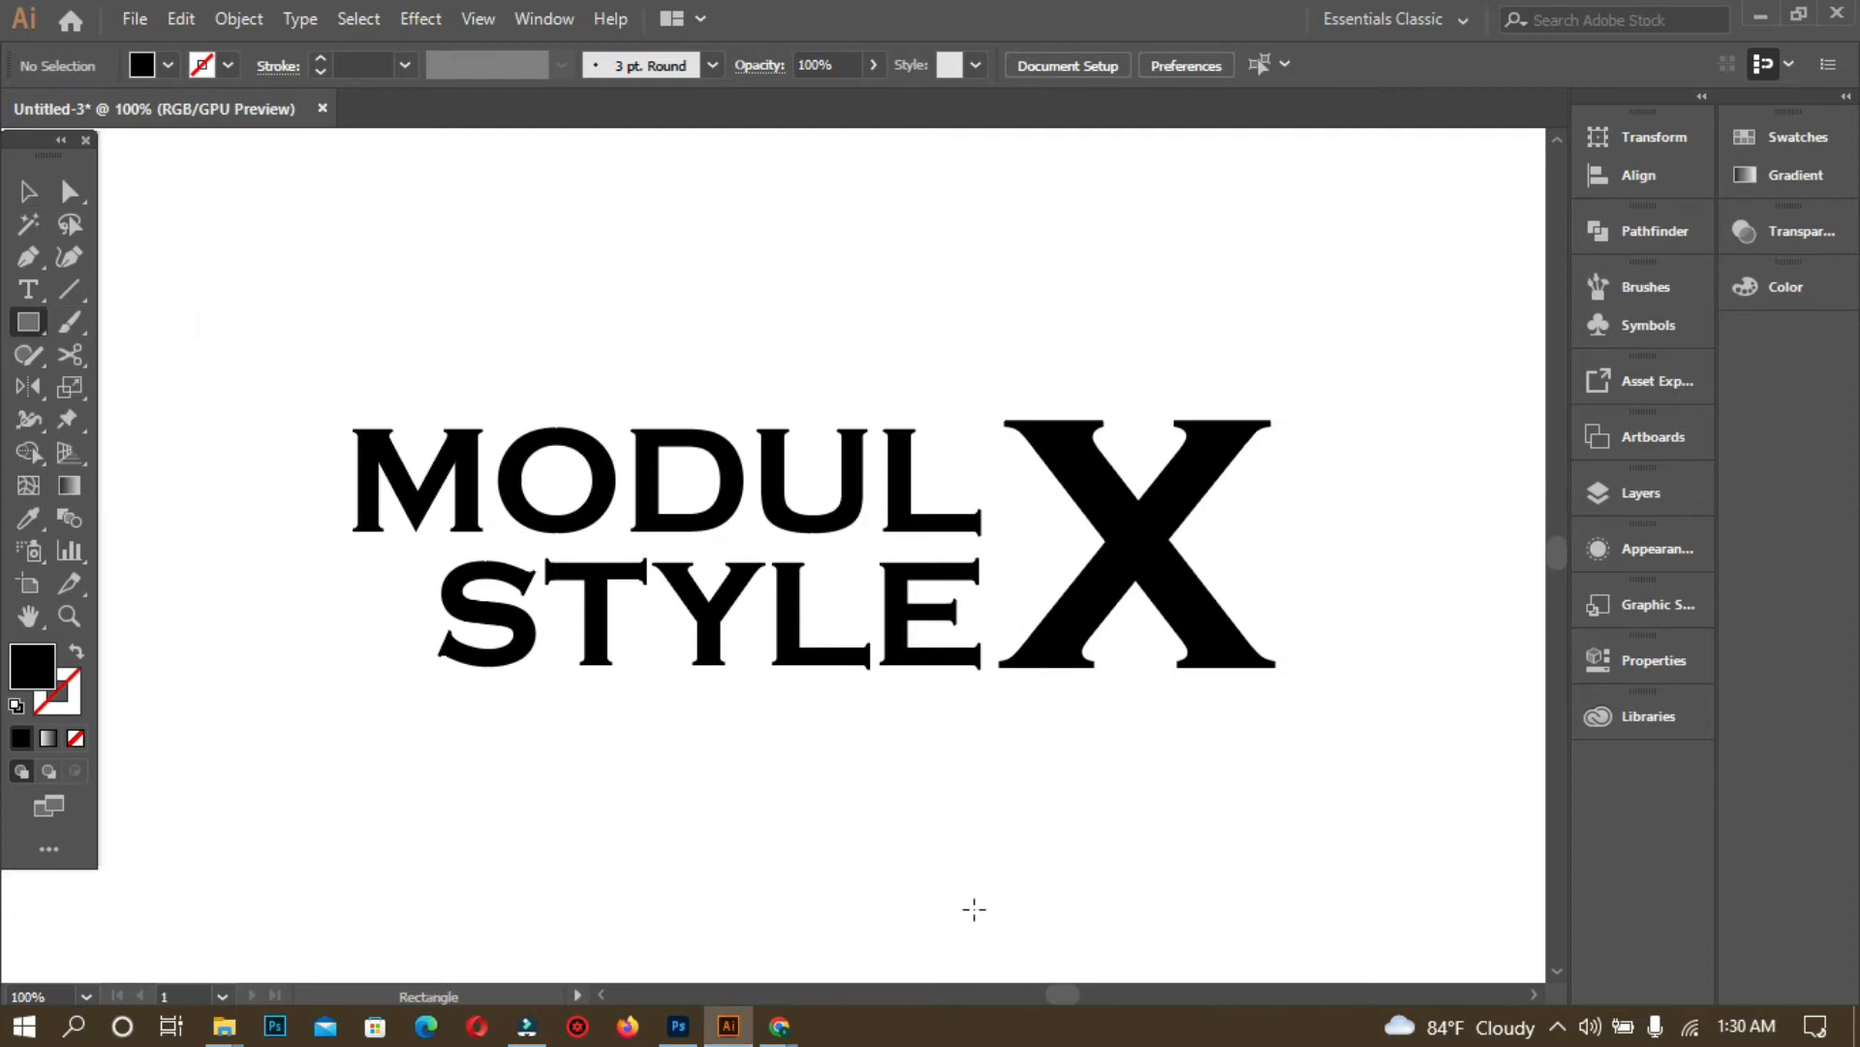
{"action": "left_click_drag", "start_coordinate": [1022, 817], "coordinate": [996, 958]}
{"action": "left_click", "coordinate": [28, 191]}
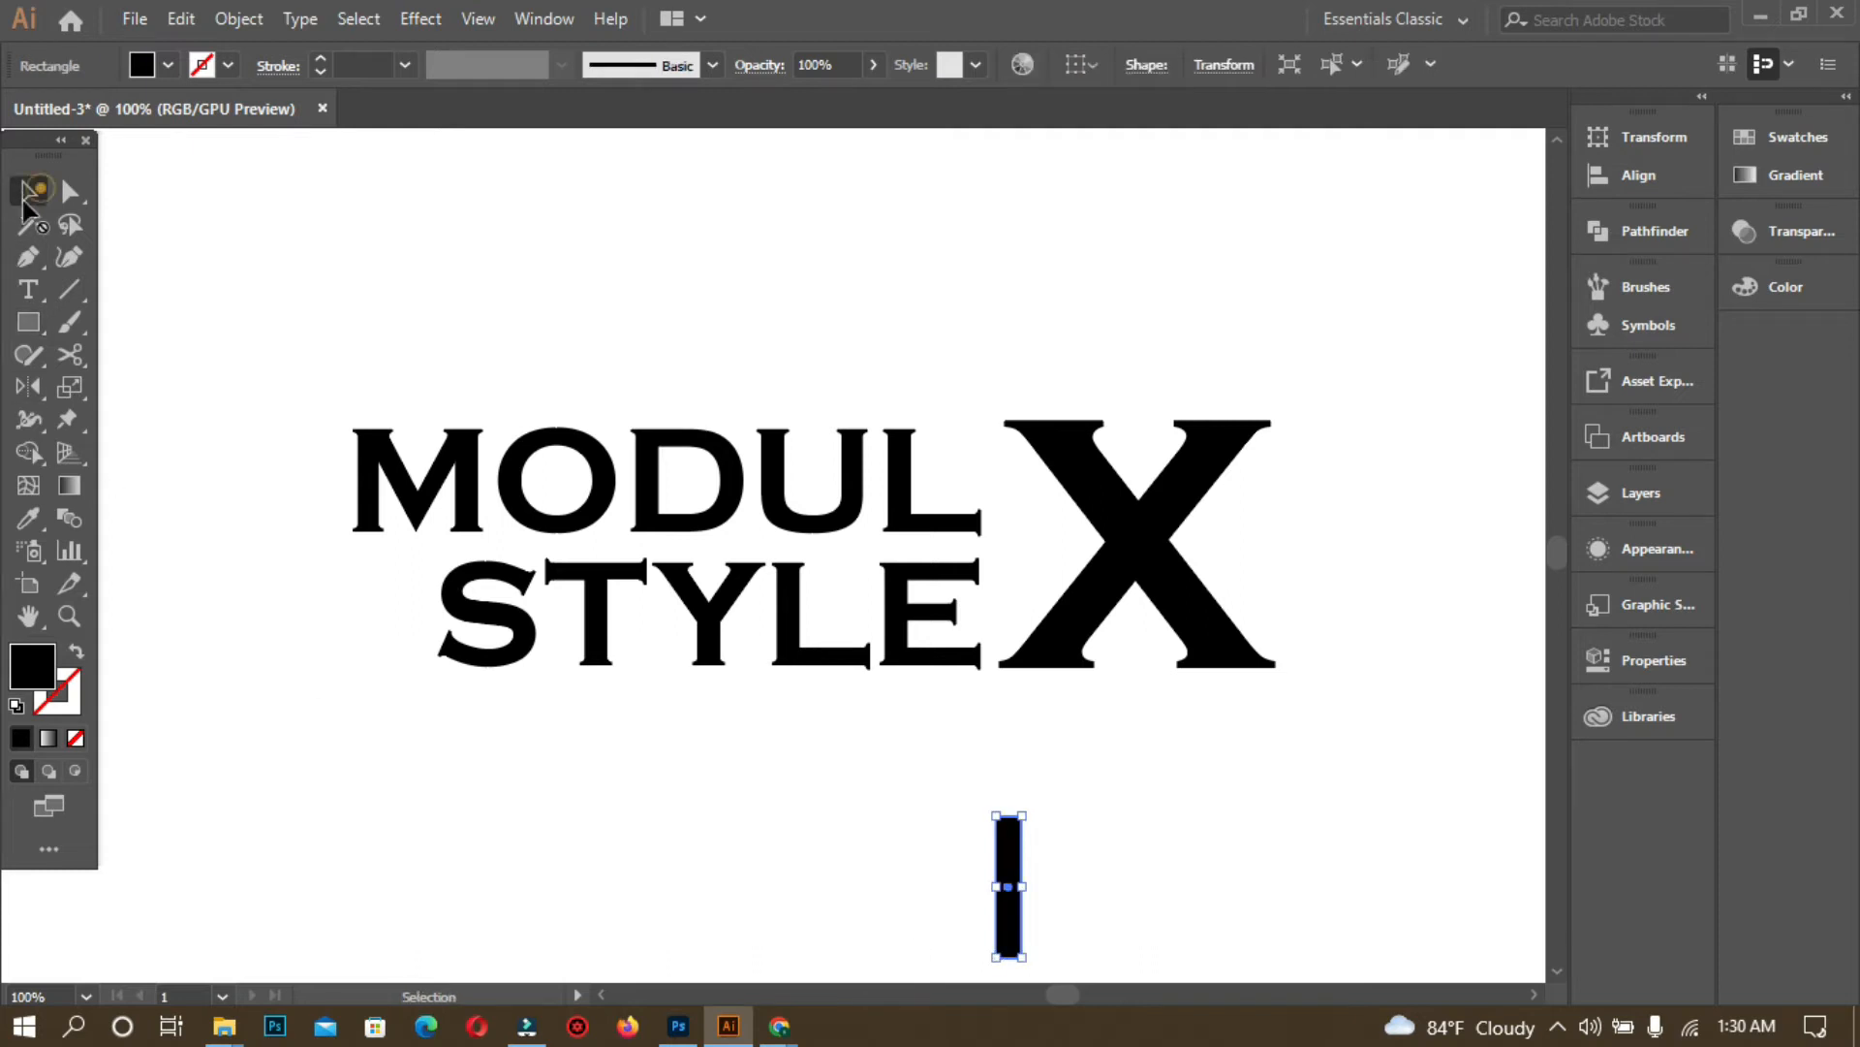
{"action": "left_click", "coordinate": [1096, 740]}
- Move the rectangle over the X's upper-left arm and rotate it to follow the opposite diagonal stroke
{"action": "left_click_drag", "start_coordinate": [1021, 872], "coordinate": [1108, 469]}
{"action": "left_click_drag", "start_coordinate": [1124, 584], "coordinate": [1064, 607]}
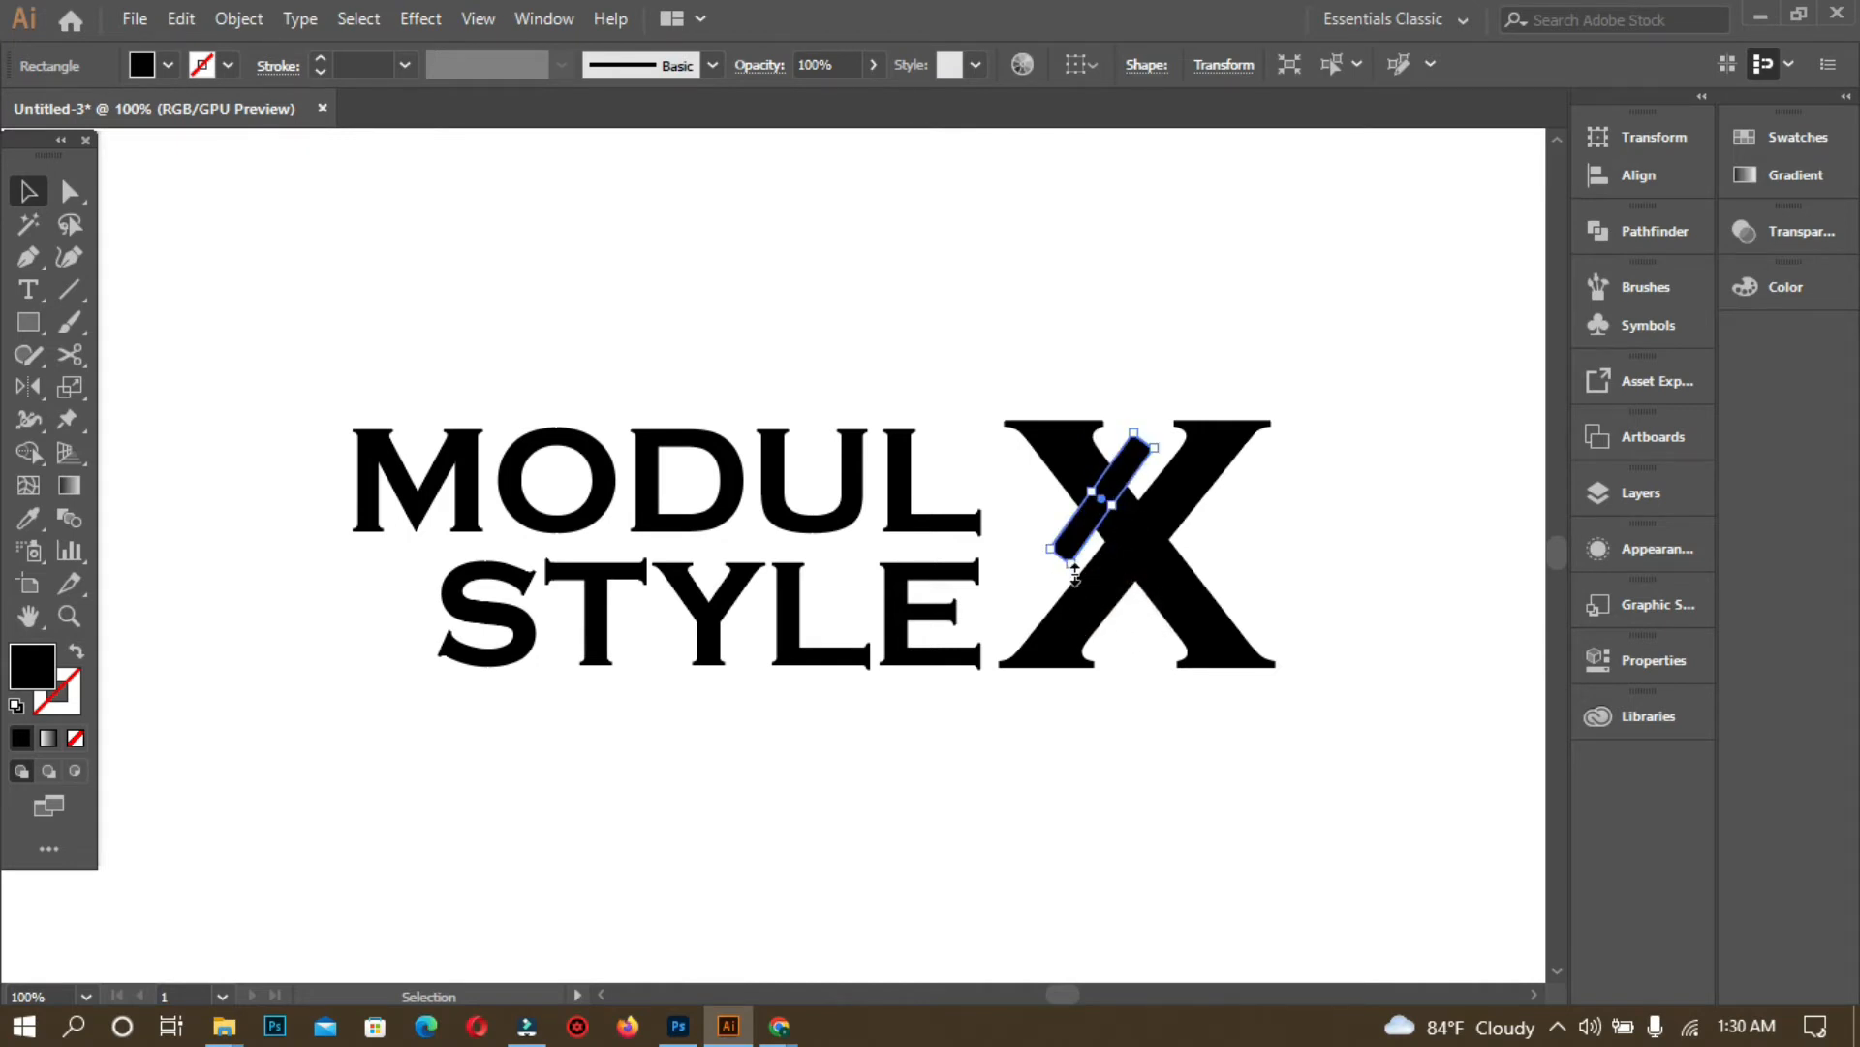
{"action": "left_click_drag", "start_coordinate": [1066, 572], "coordinate": [1058, 573]}
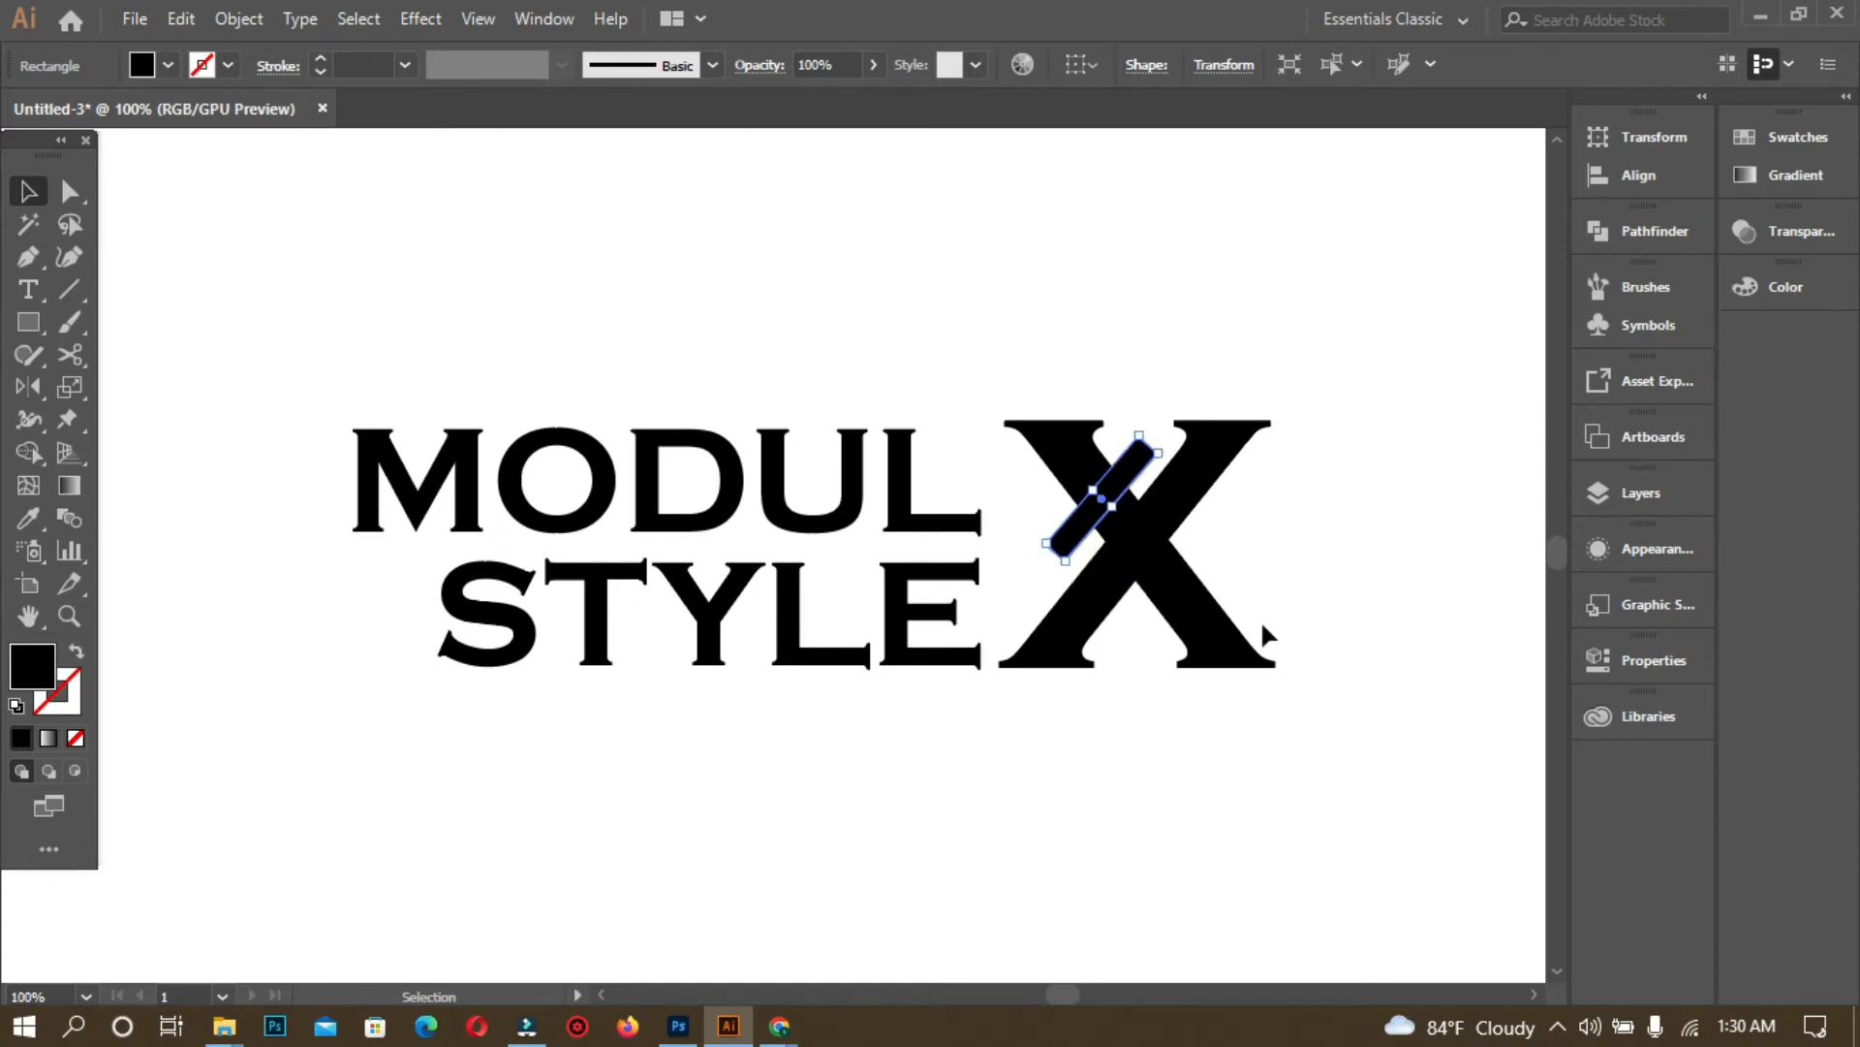
- Fill the rotated rectangle on the X with the dark red swatch
{"action": "key", "text": "ctrl+plus"}
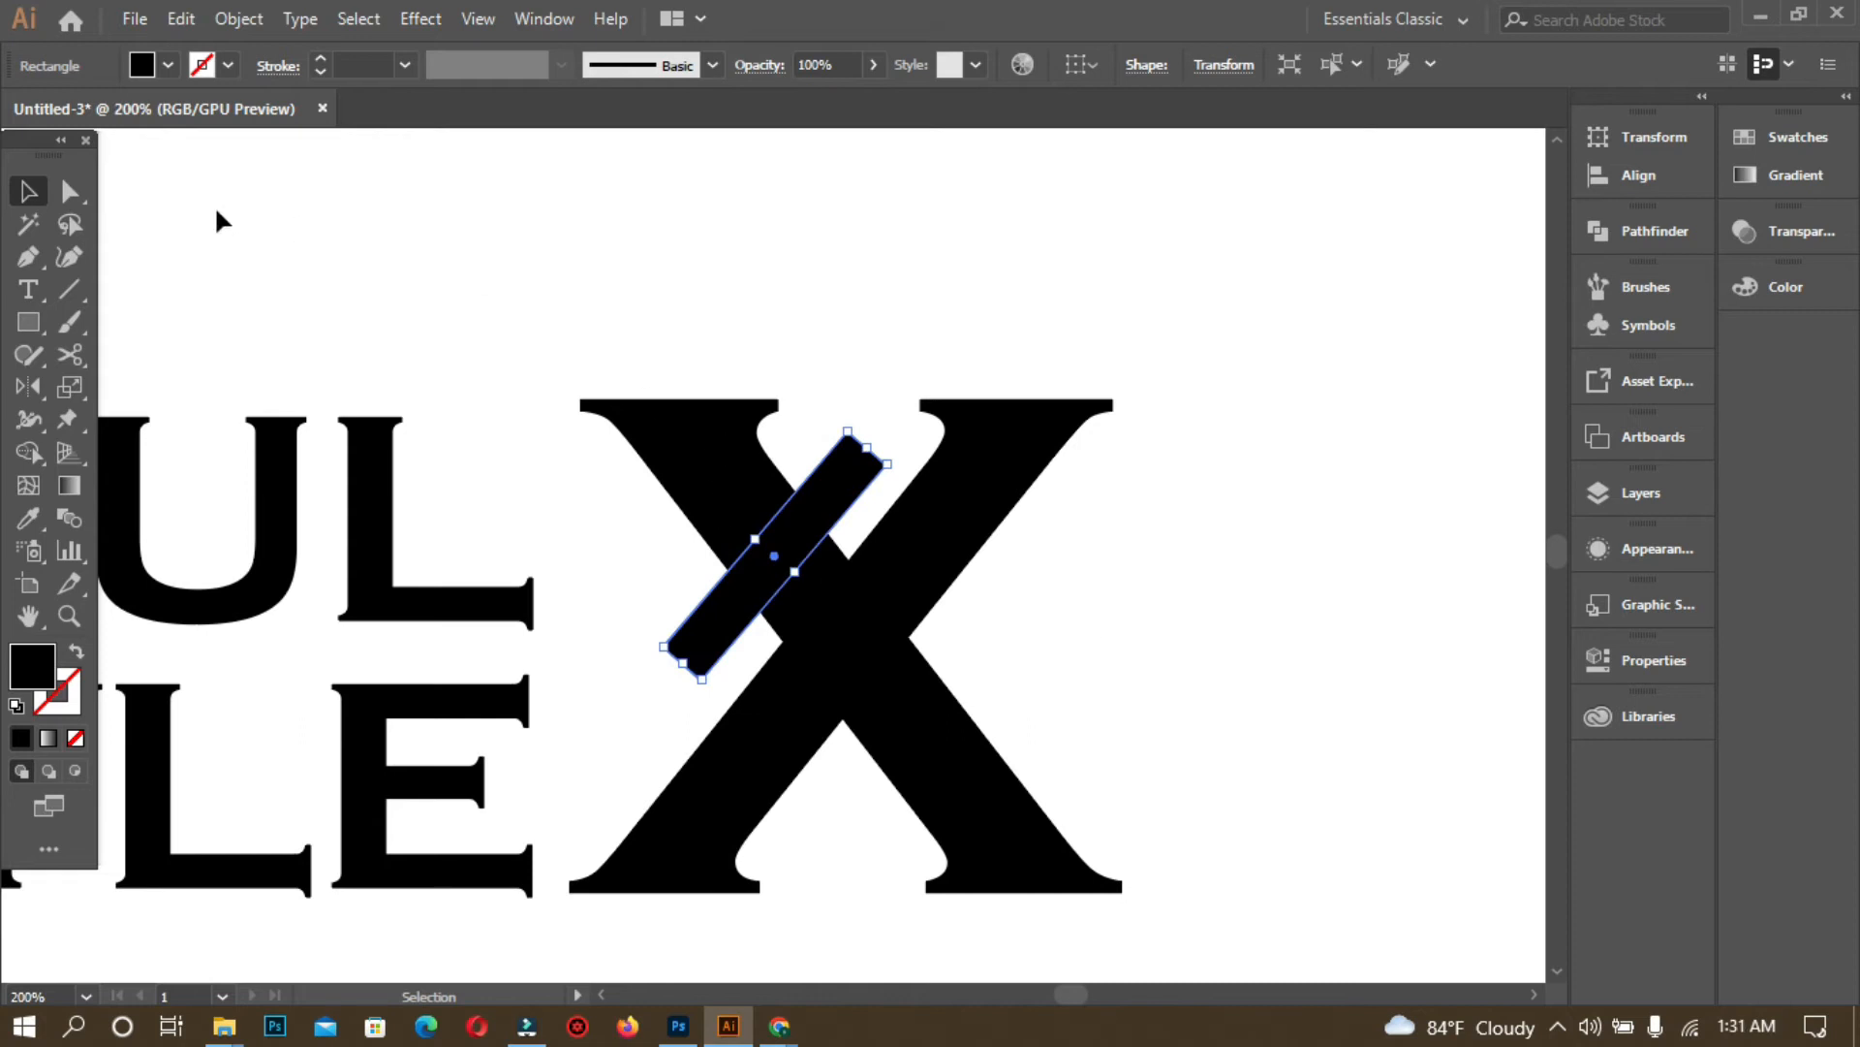
{"action": "left_click", "coordinate": [1803, 137]}
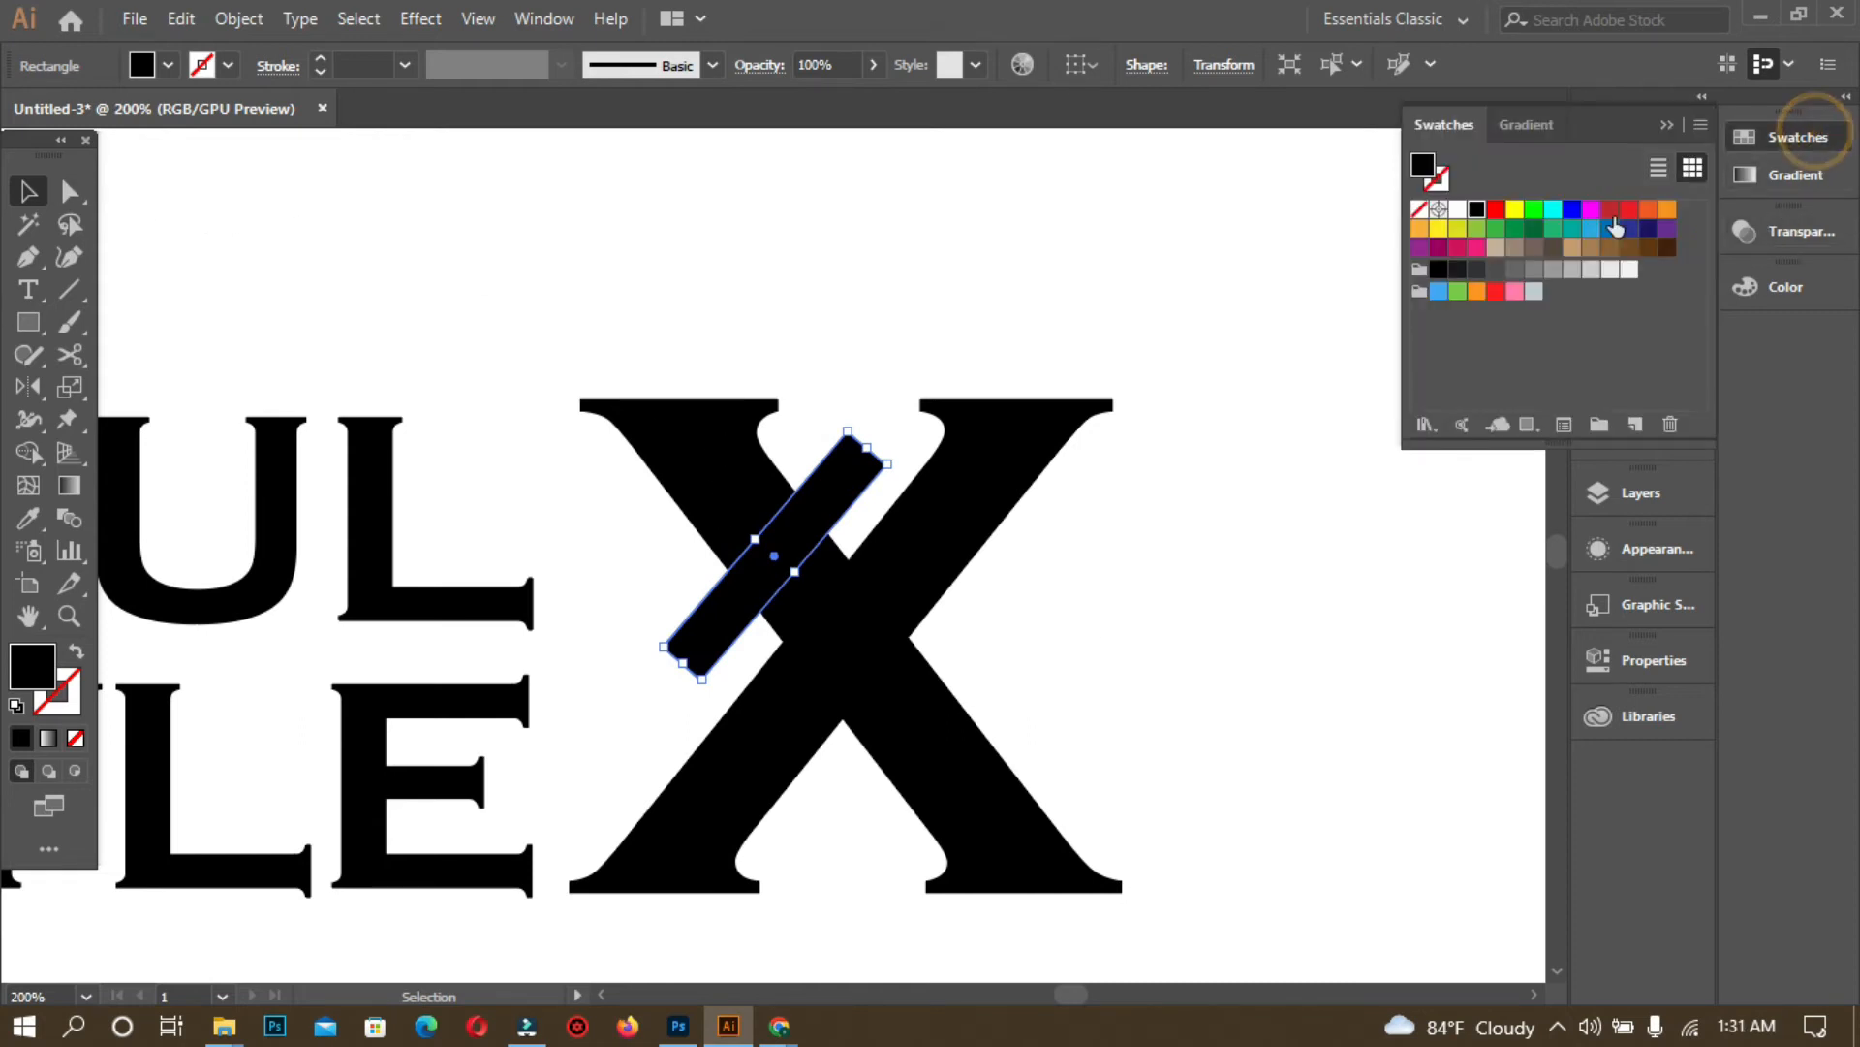
{"action": "left_click", "coordinate": [1610, 211]}
{"action": "left_click", "coordinate": [909, 230]}
- Shift and slightly rotate the red bar so its lower edge lies along the X's rising diagonal stroke
{"action": "left_click_drag", "start_coordinate": [807, 516], "coordinate": [823, 540]}
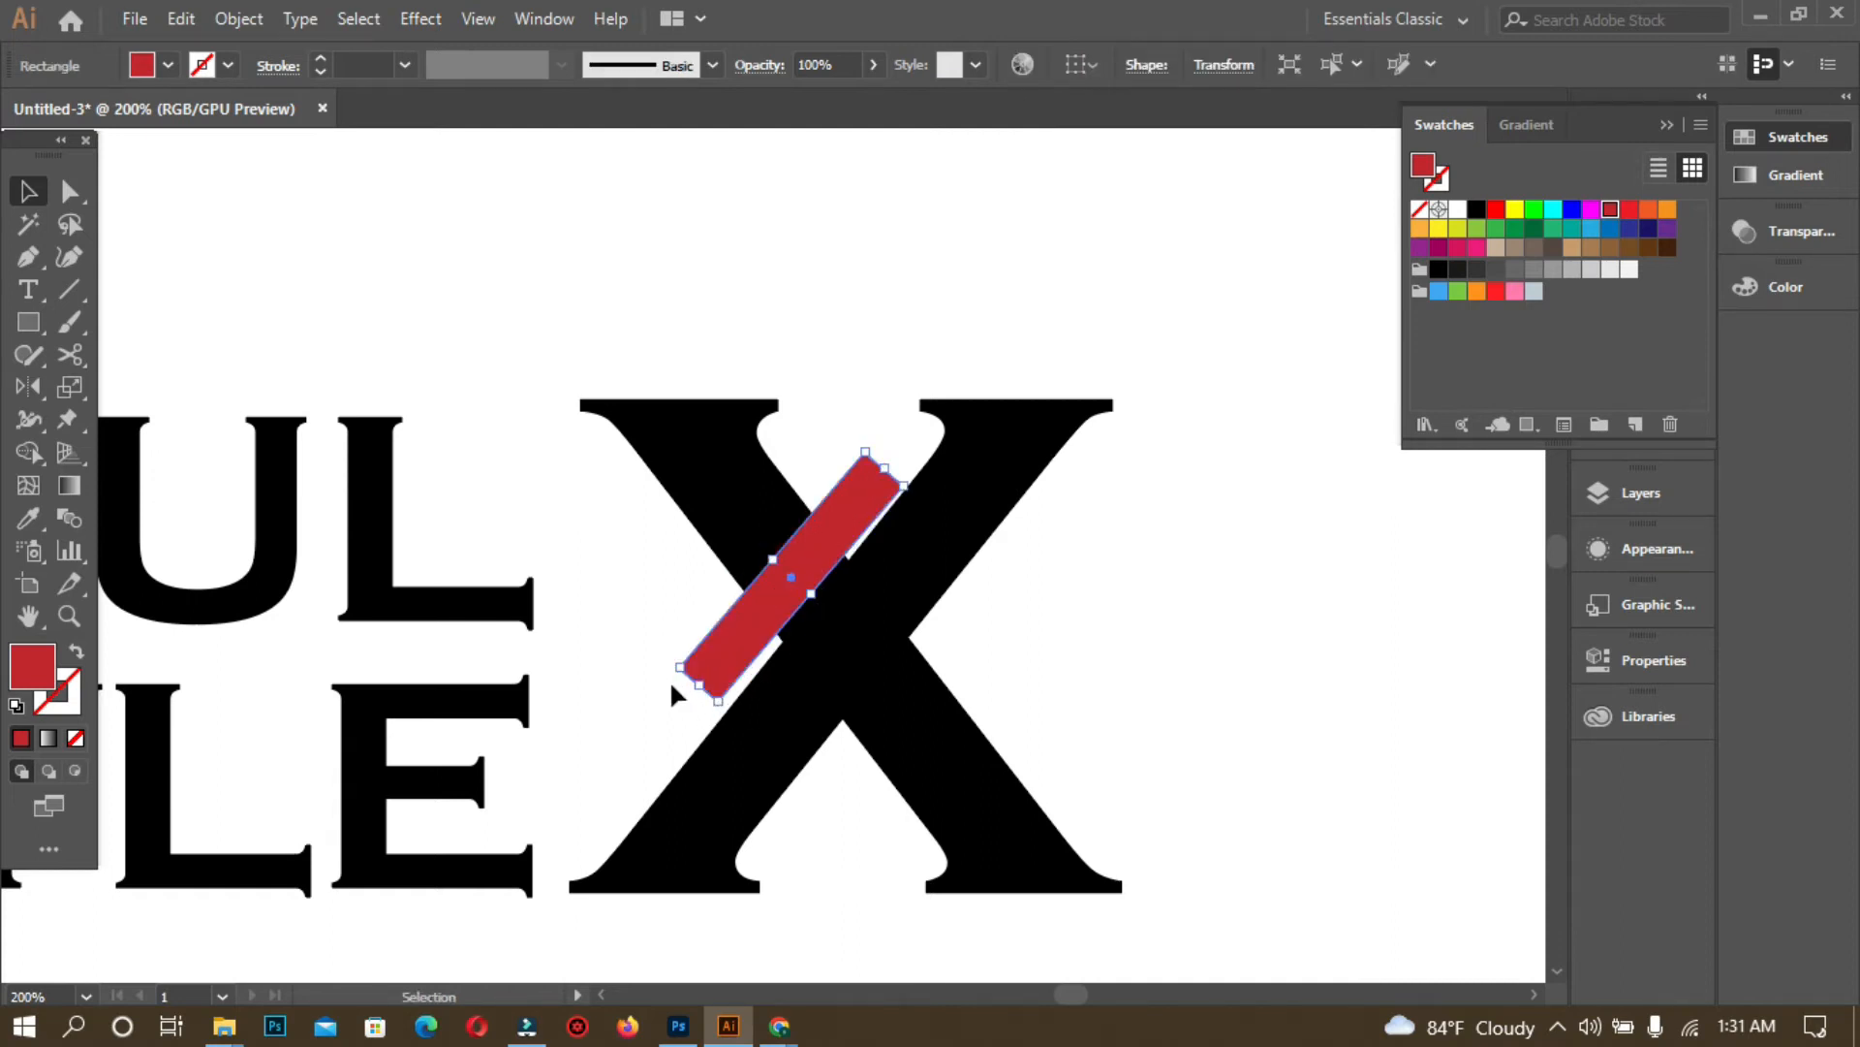
{"action": "left_click_drag", "start_coordinate": [670, 666], "coordinate": [673, 677]}
{"action": "left_click_drag", "start_coordinate": [747, 623], "coordinate": [748, 630]}
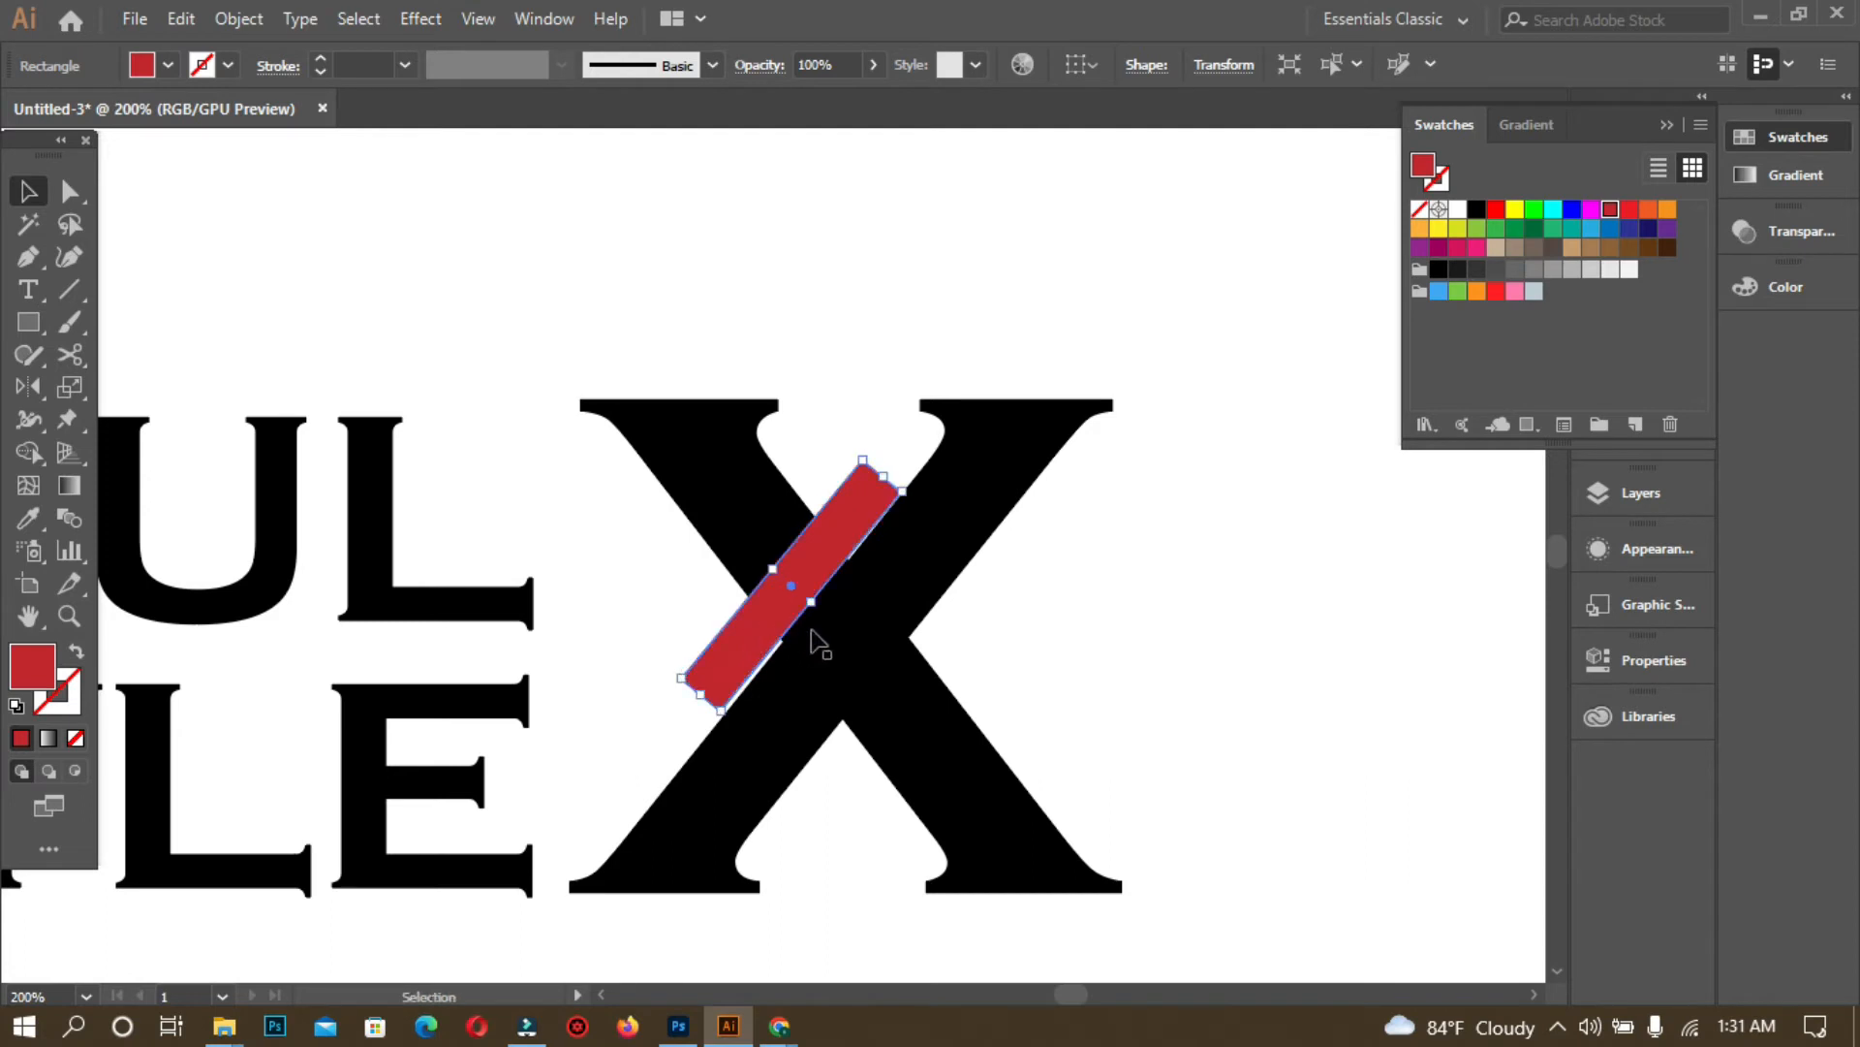
- Adjust the red bar's lower corner with Direct Selection and nudge the bar flush against the X's diagonal edge
{"action": "left_click", "coordinate": [69, 191]}
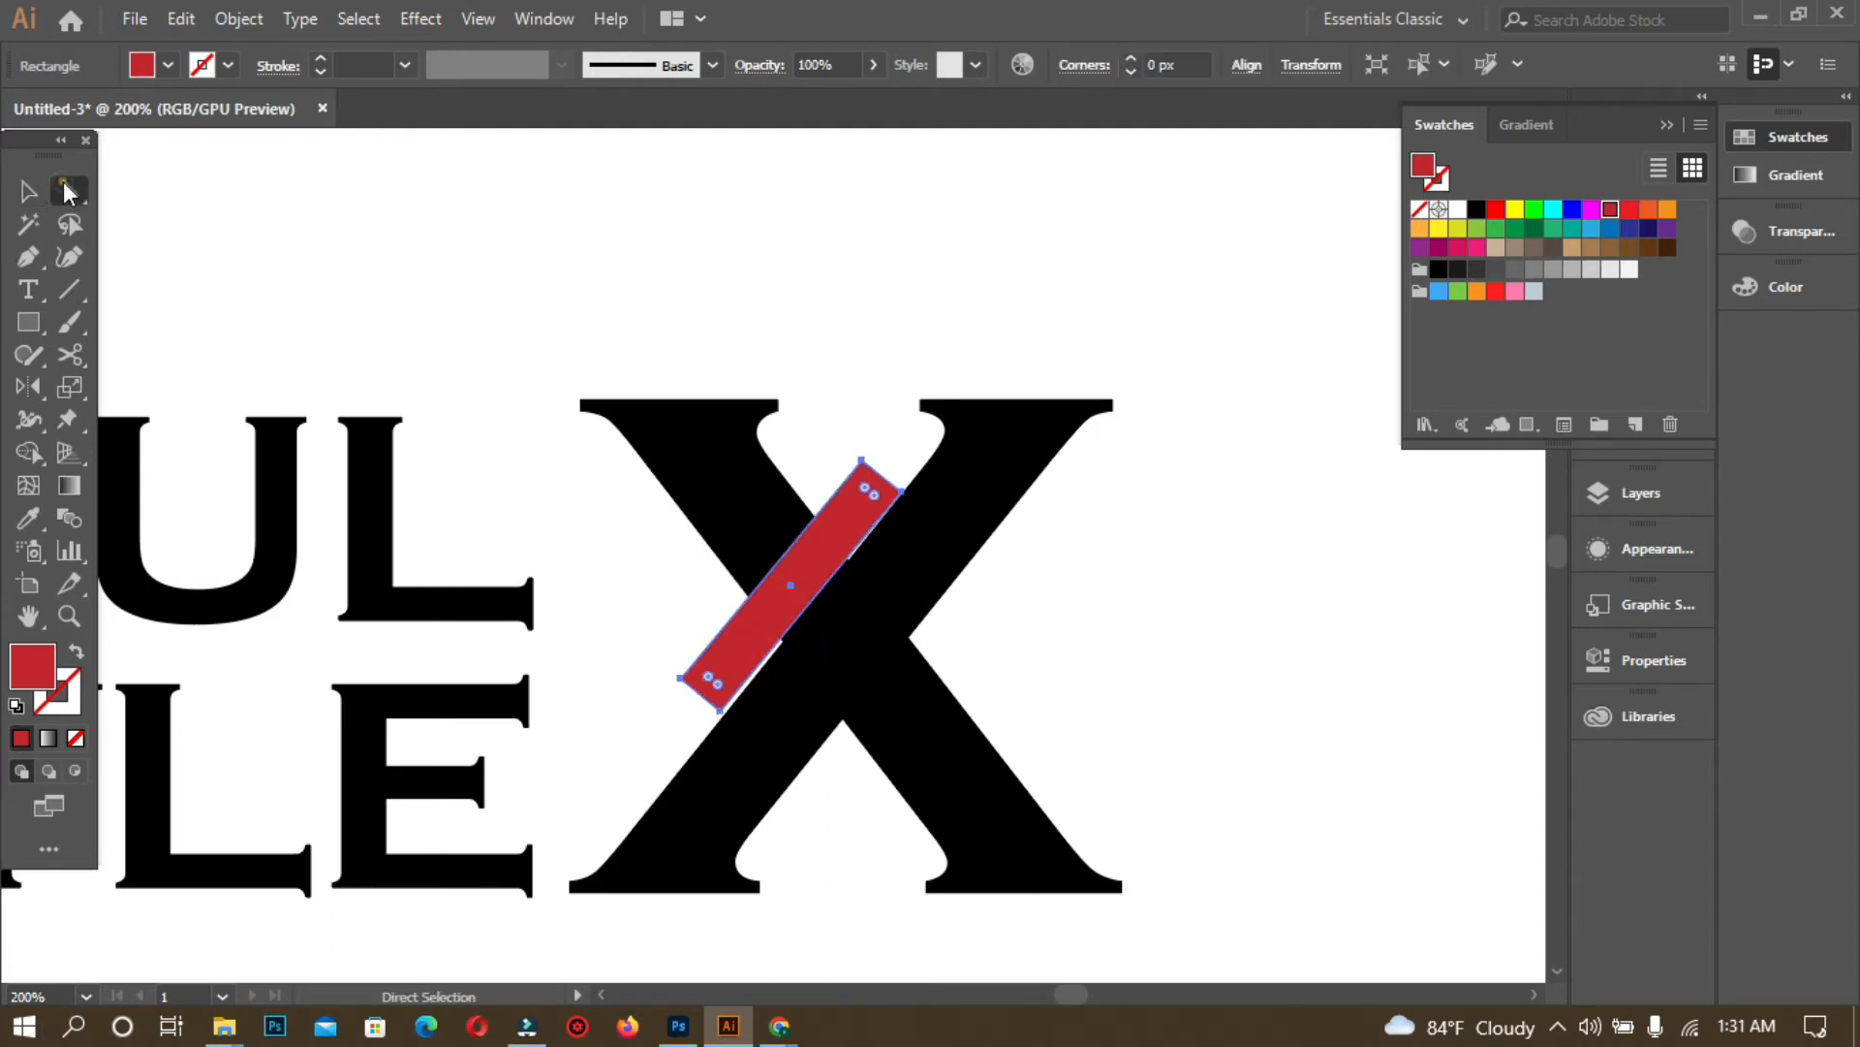
{"action": "left_click_drag", "start_coordinate": [720, 712], "coordinate": [727, 727]}
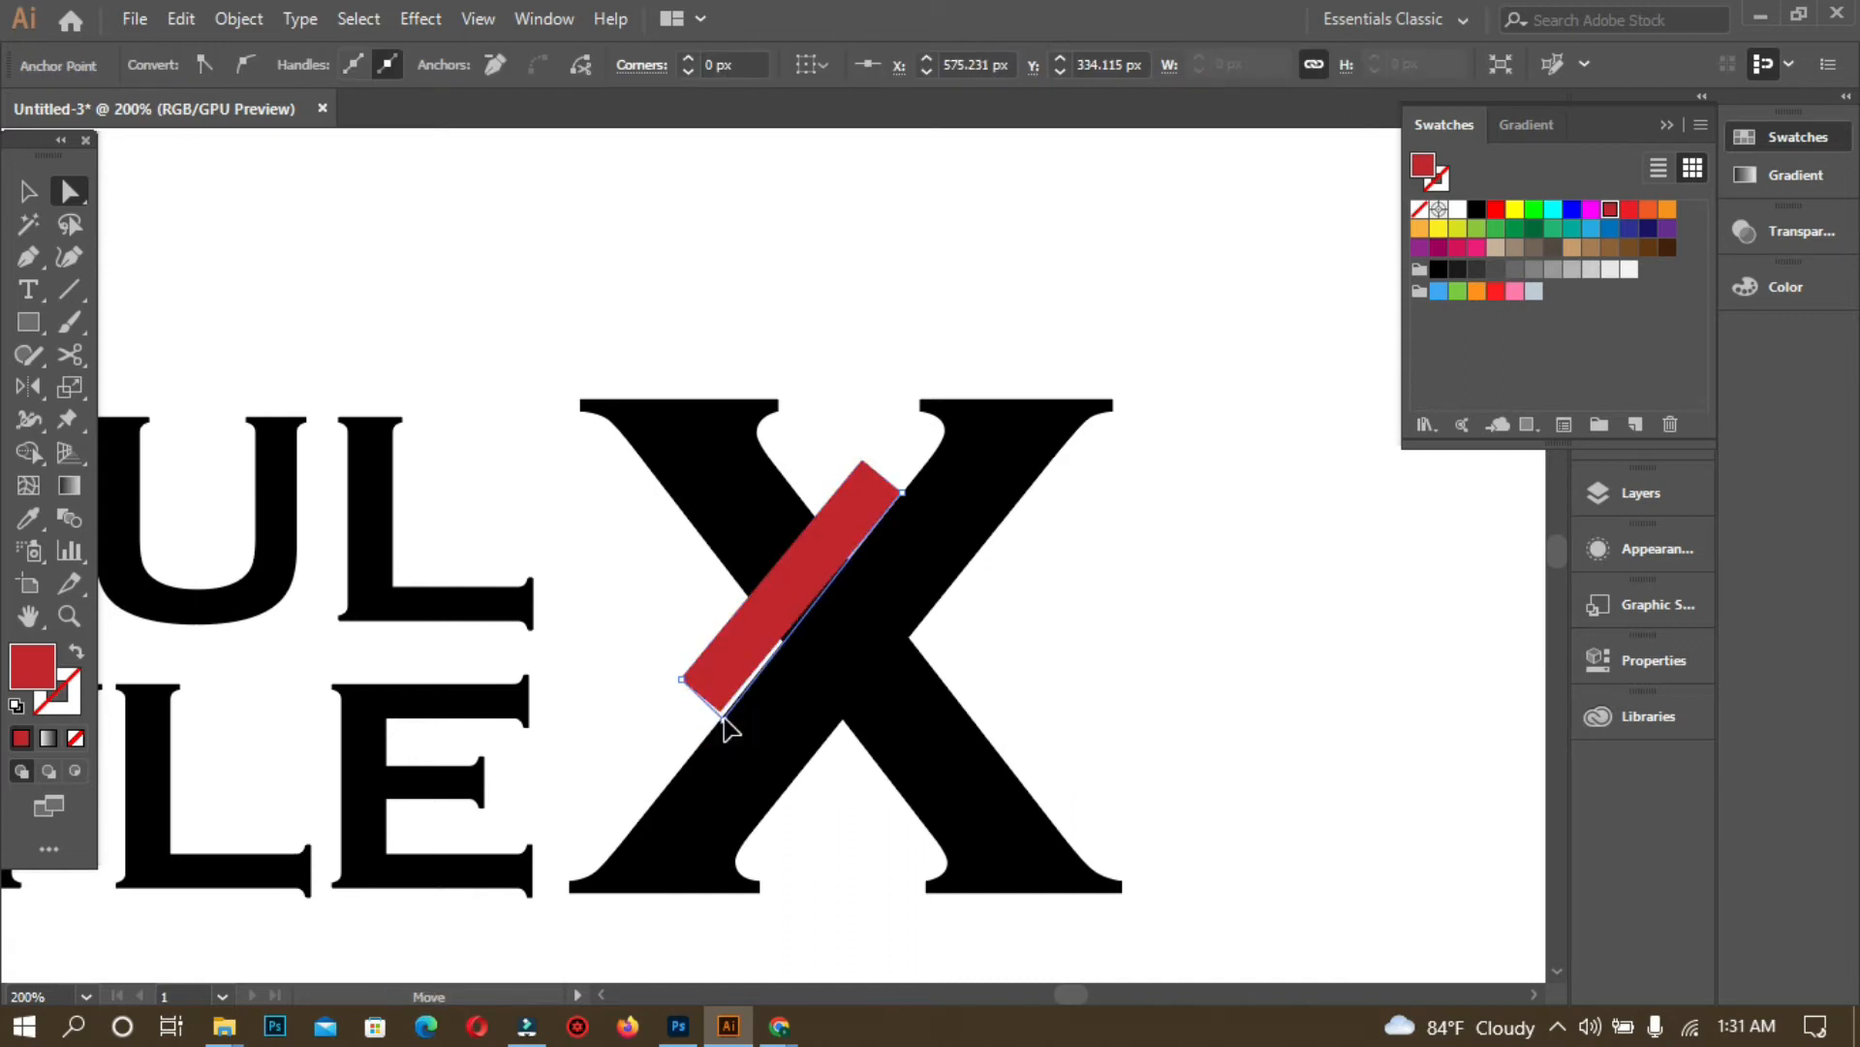
{"action": "left_click_drag", "start_coordinate": [724, 719], "coordinate": [723, 716]}
{"action": "left_click", "coordinate": [1224, 591]}
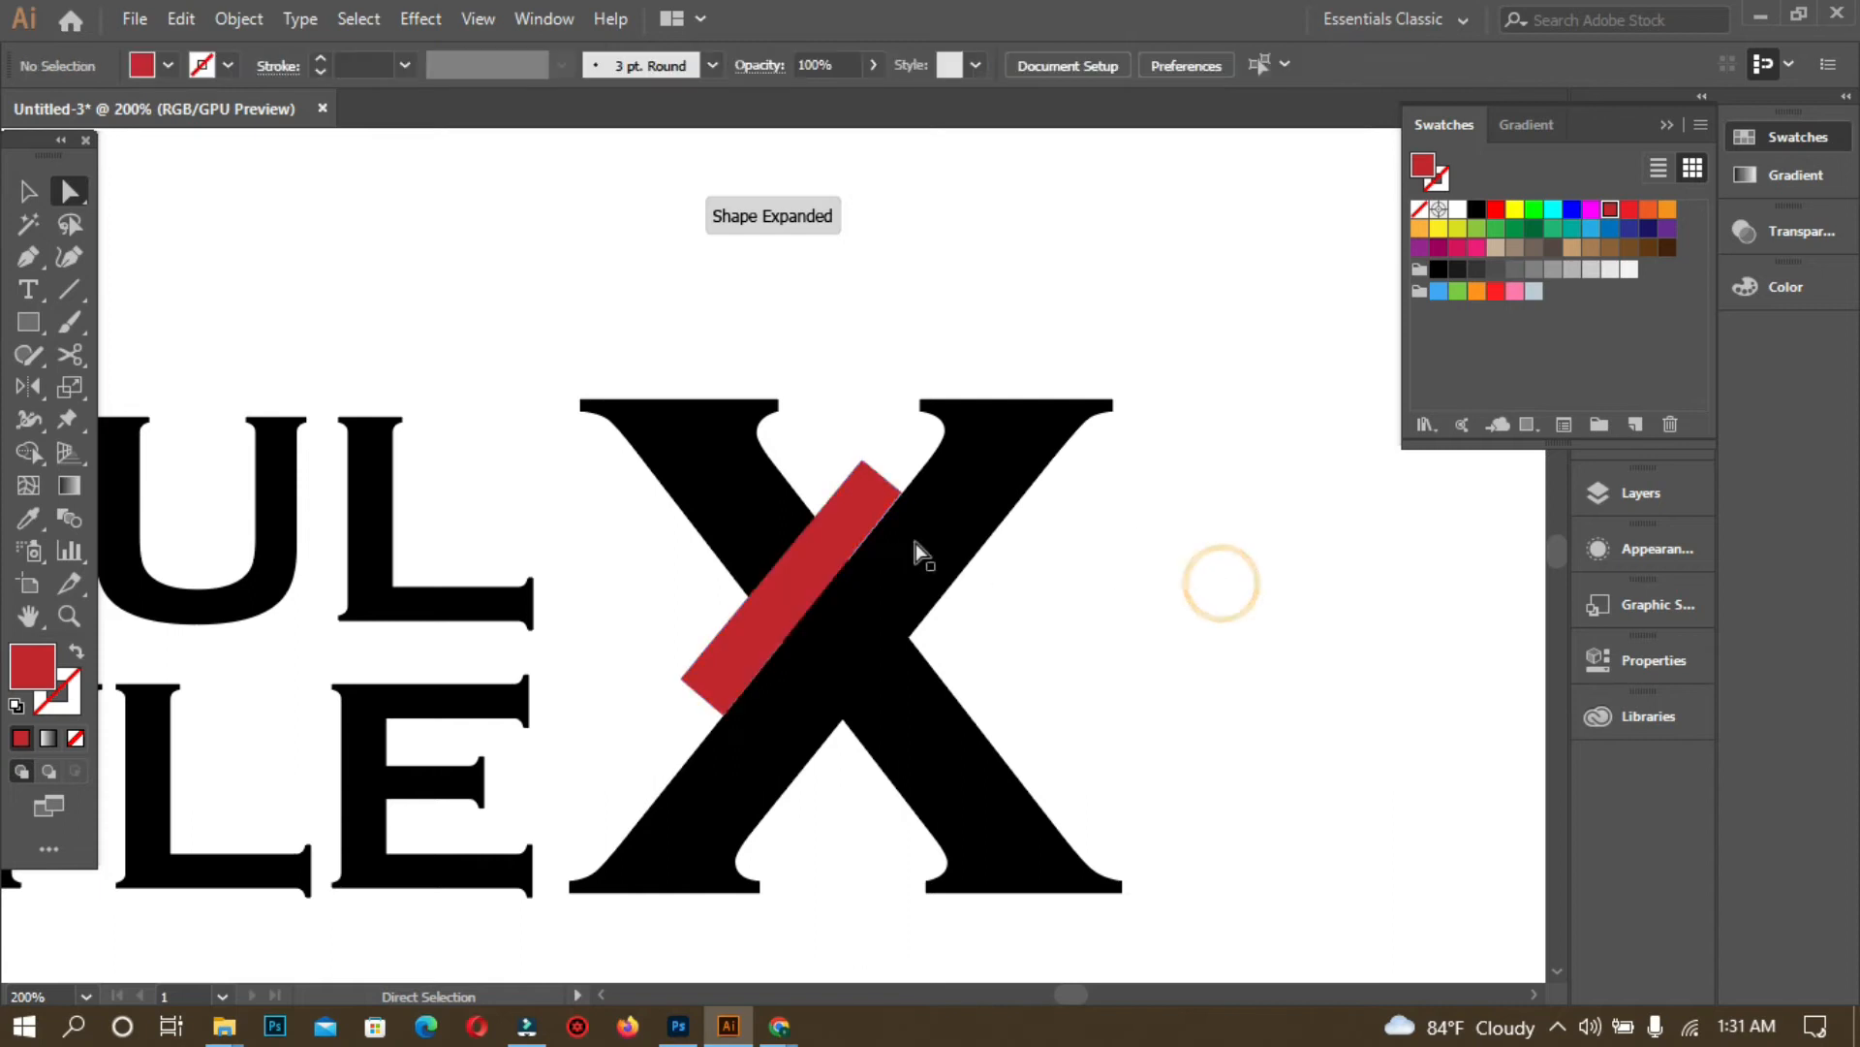
{"action": "left_click", "coordinate": [879, 505]}
{"action": "left_click_drag", "start_coordinate": [903, 492], "coordinate": [906, 501]}
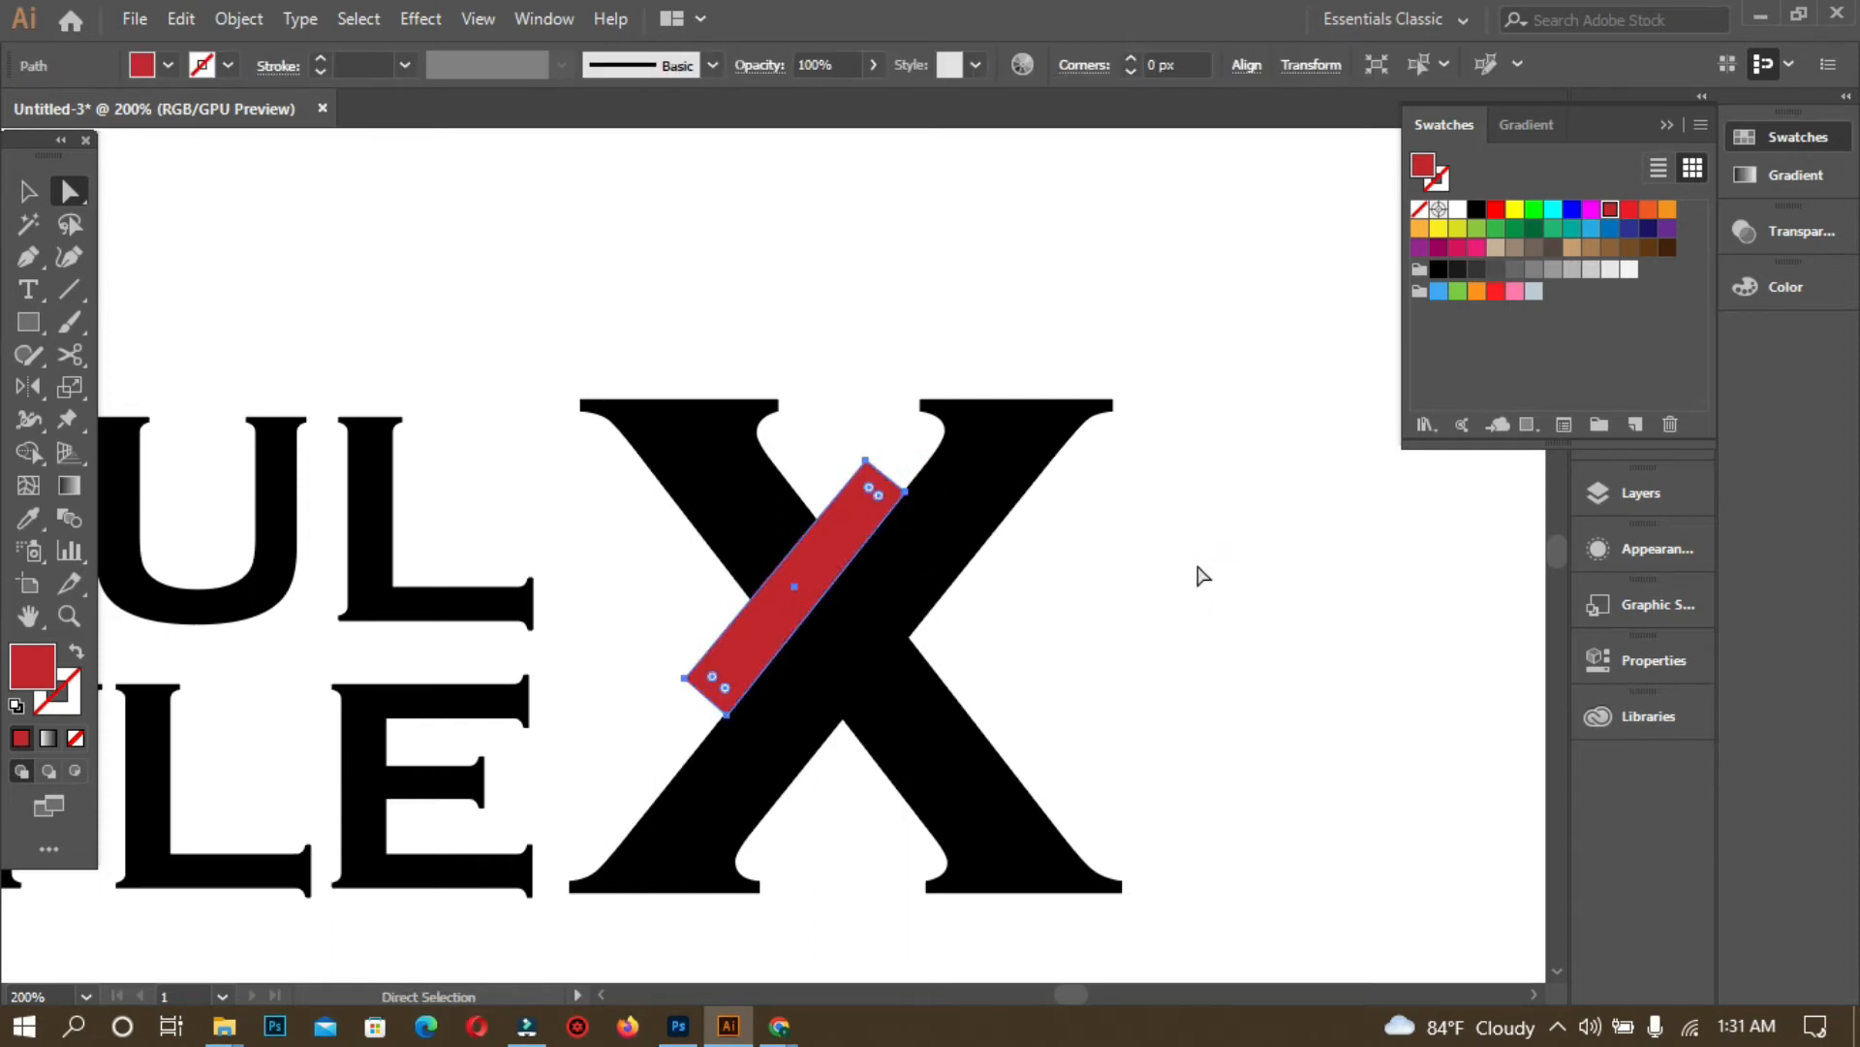
{"action": "left_click", "coordinate": [1212, 581]}
- Display the artwork in Outline mode and turn off Snap to Pixel
{"action": "key", "text": "ctrl+y"}
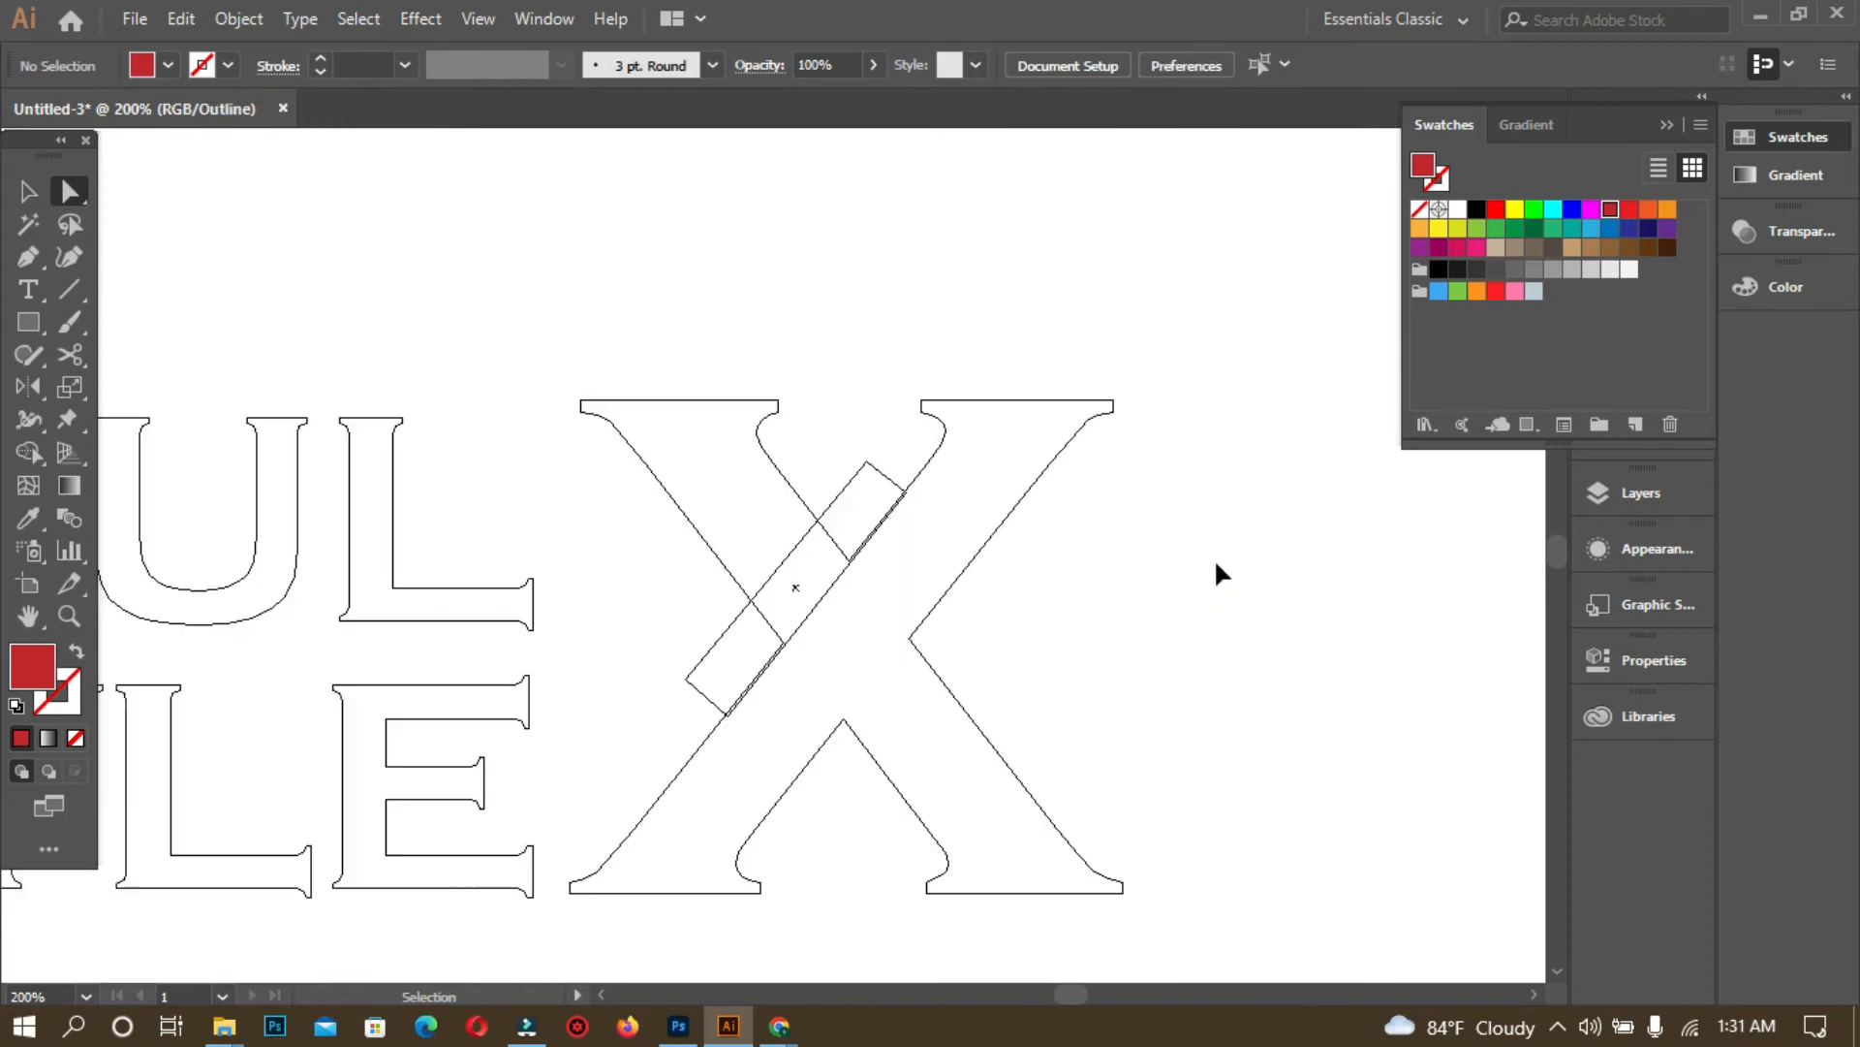
{"action": "key", "text": "ctrl+plus"}
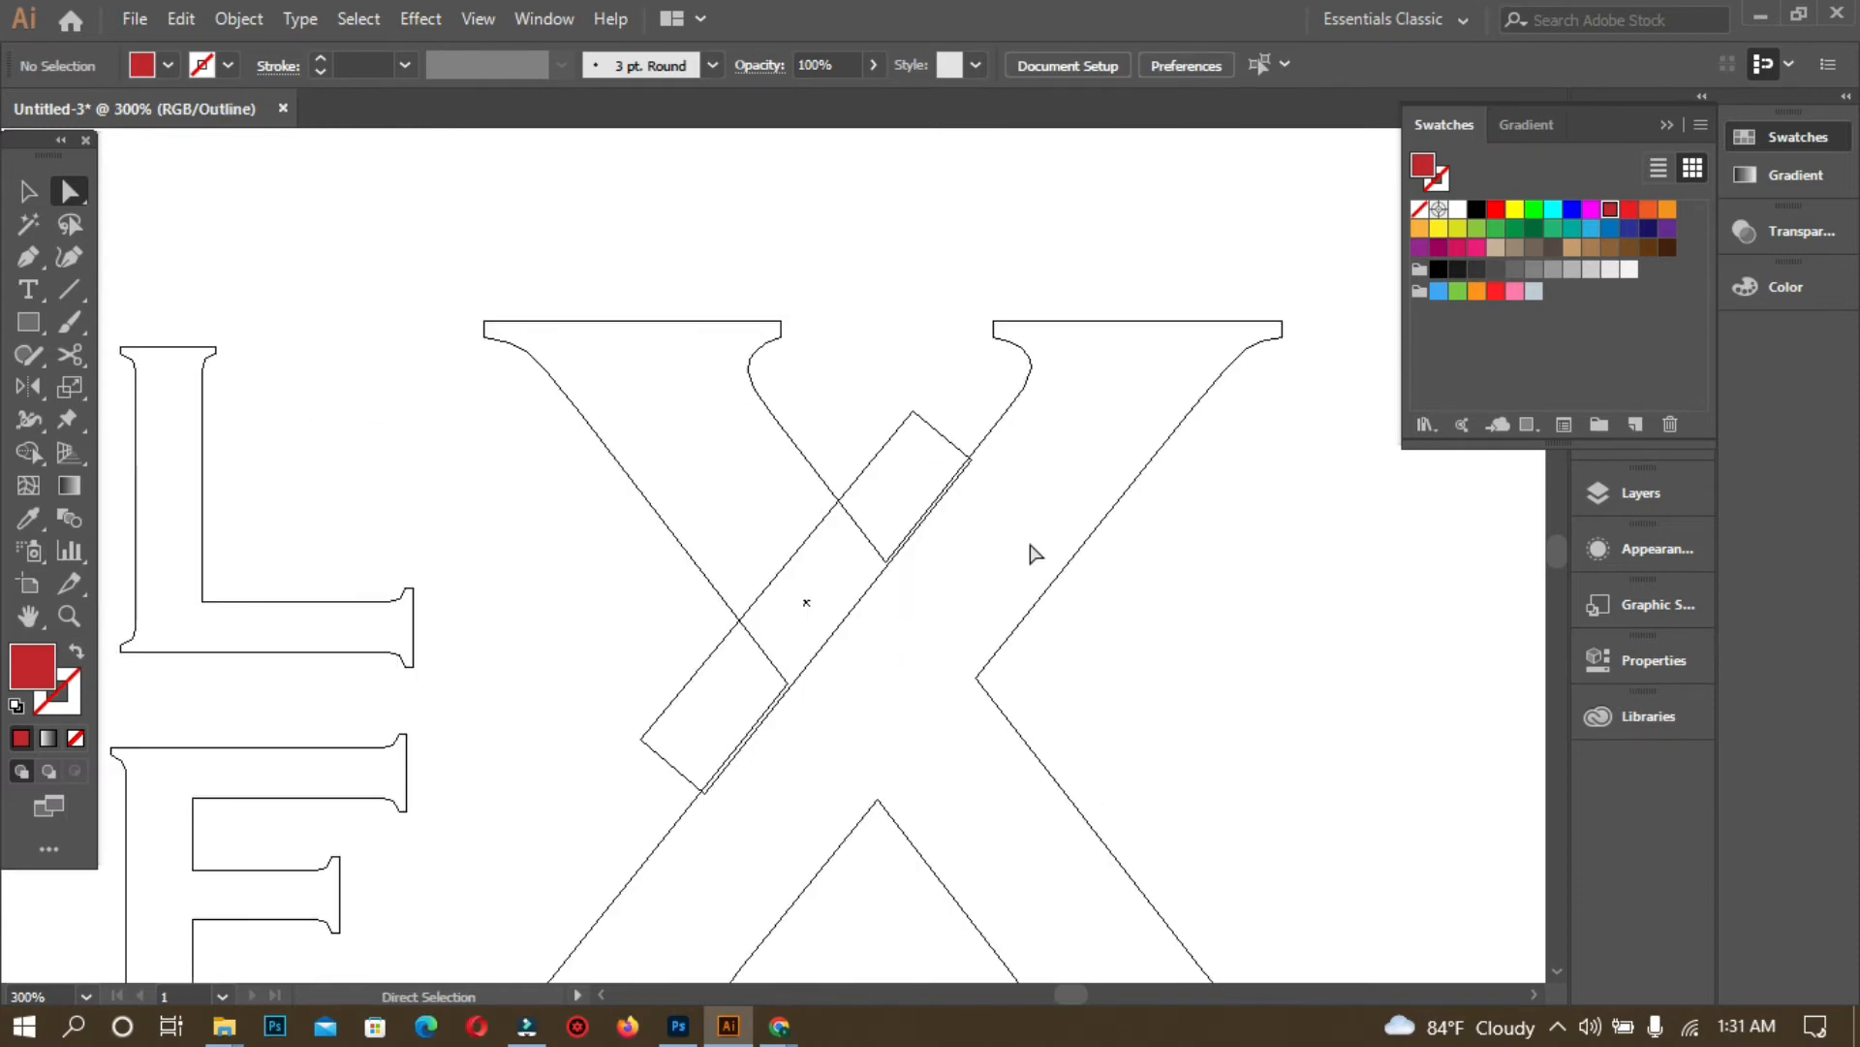
{"action": "left_click", "coordinate": [477, 19]}
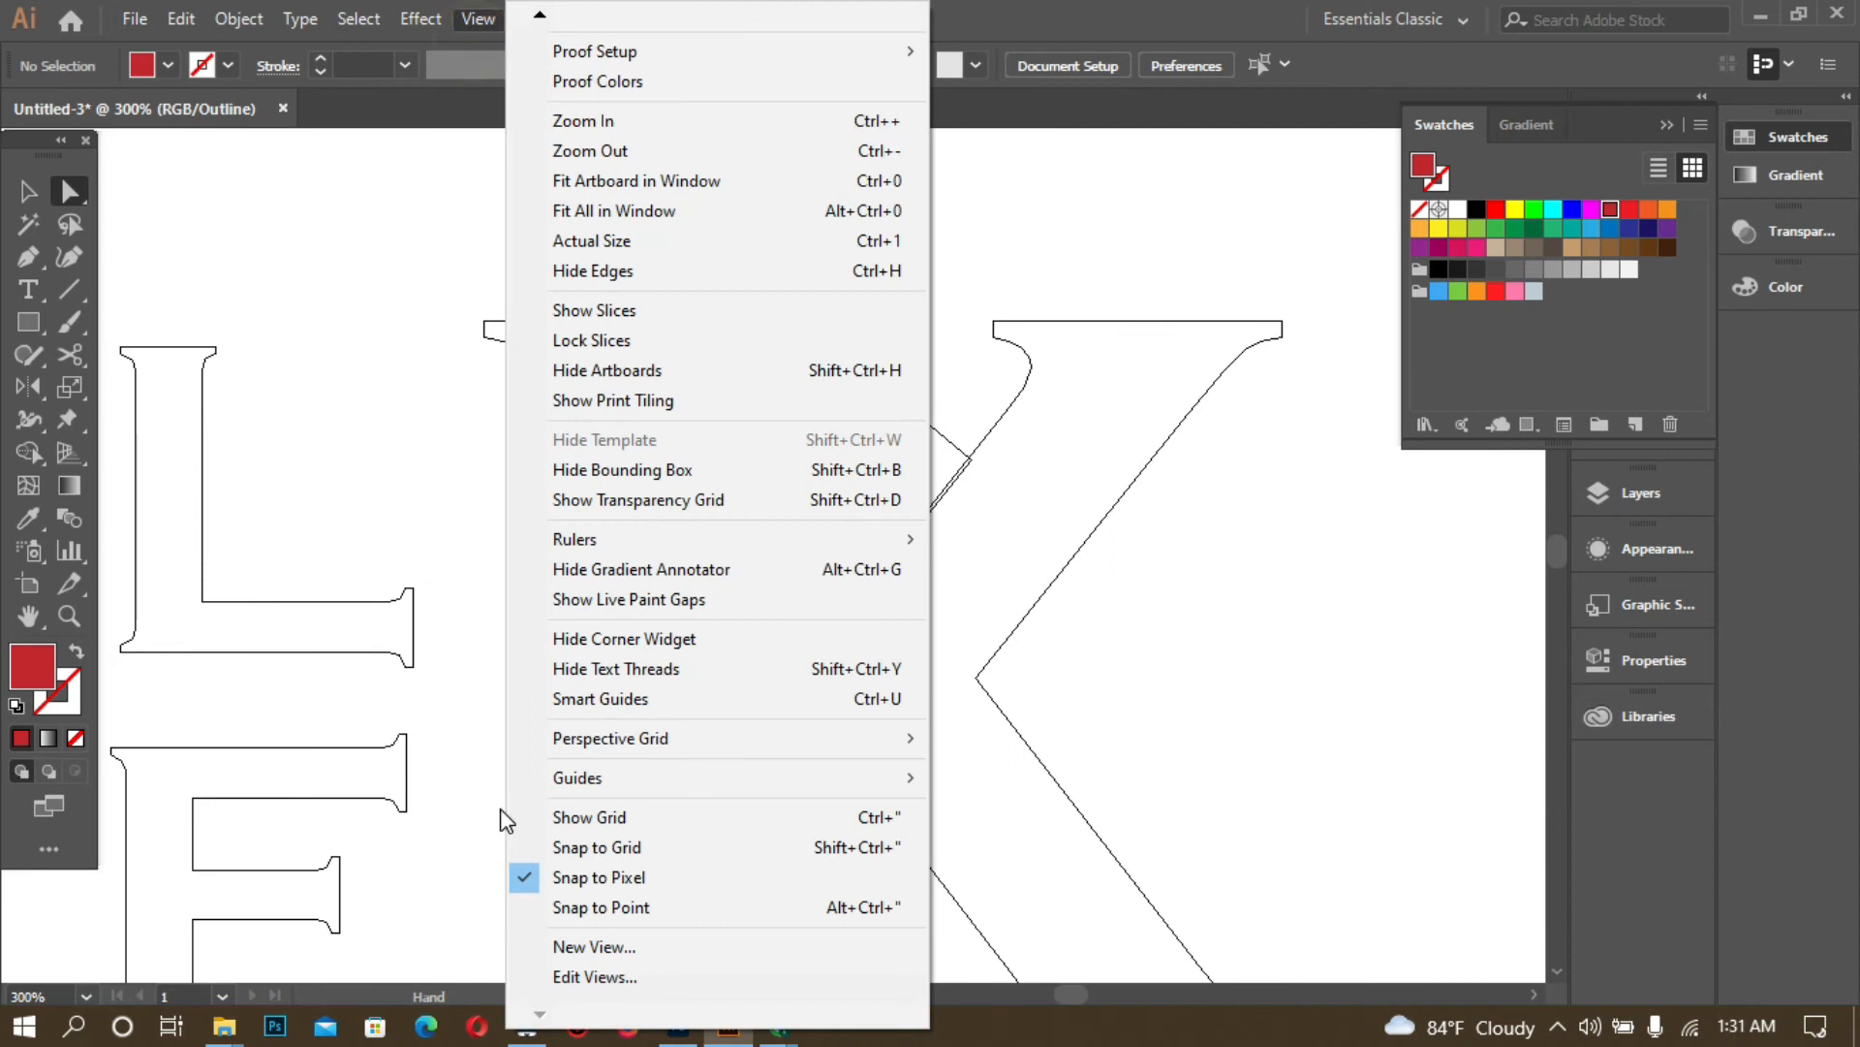
{"action": "left_click", "coordinate": [521, 876]}
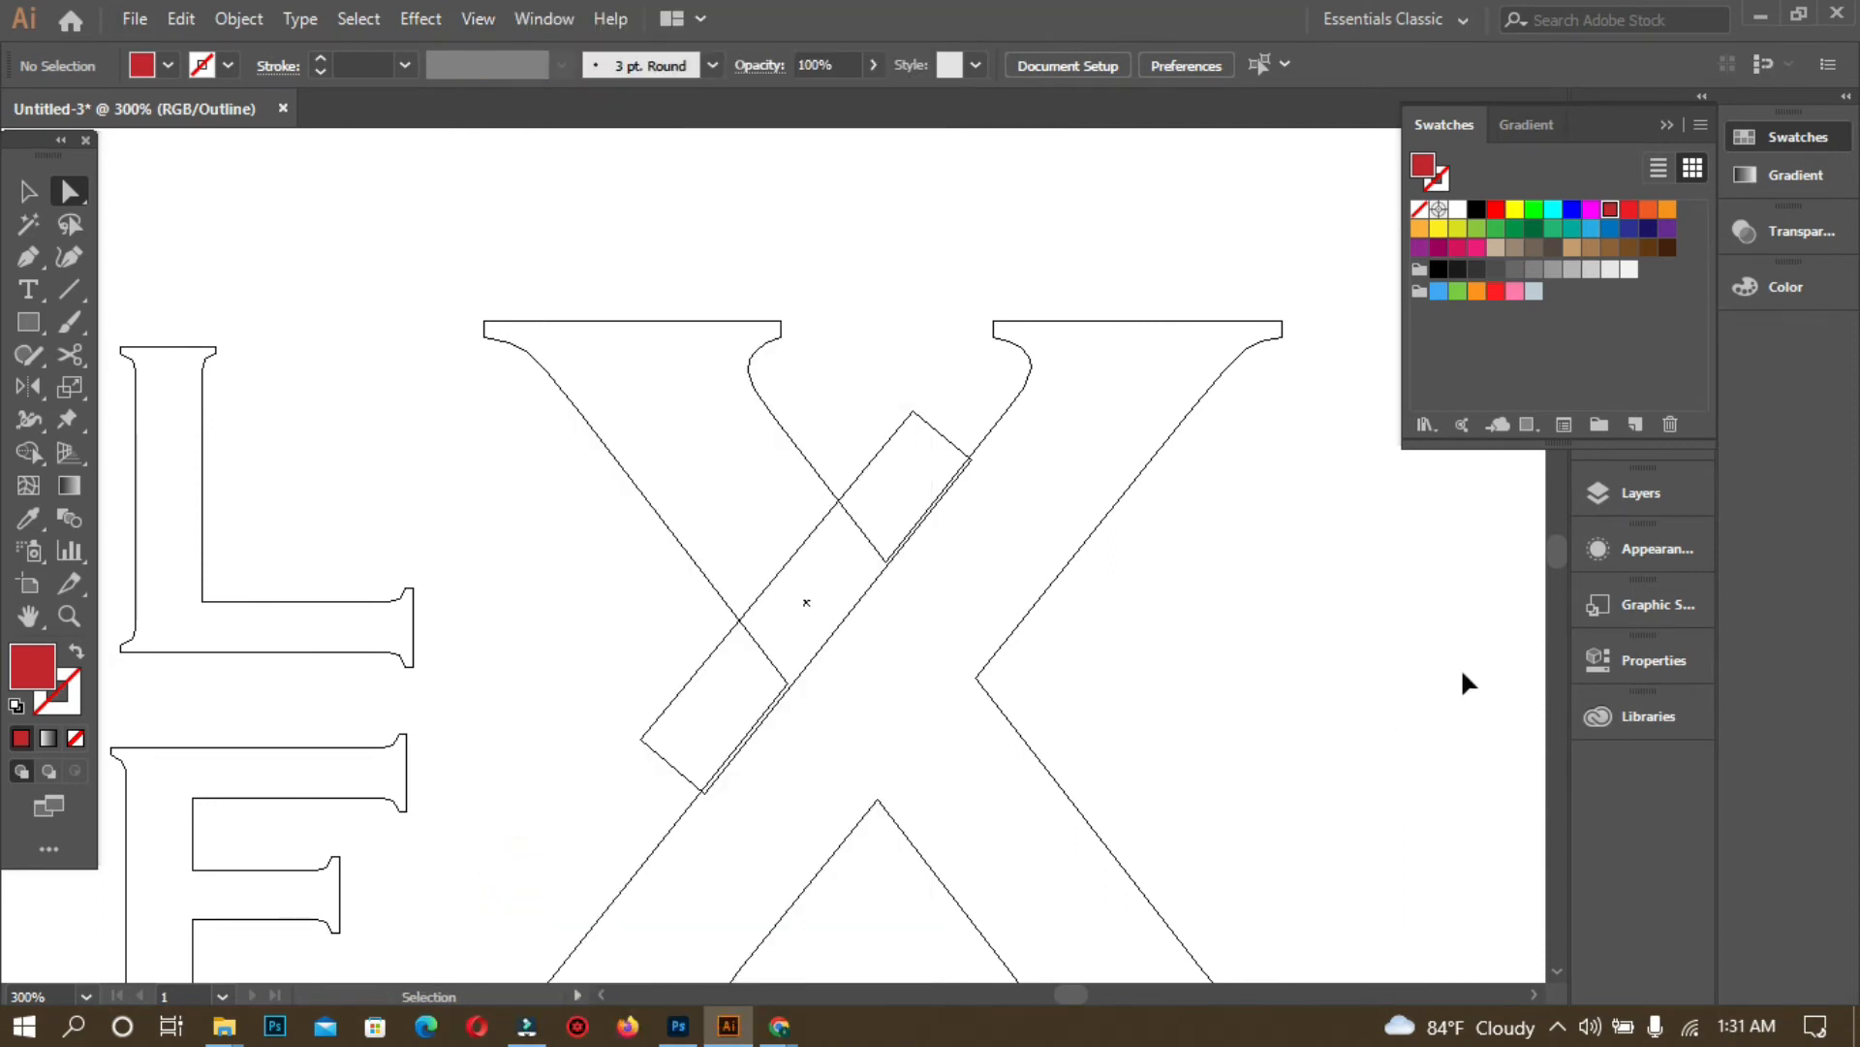
- Reposition the red bar in Outline mode so its lower edge lies exactly along the X's rising diagonal edge
{"action": "key", "text": "ctrl+y"}
{"action": "left_click", "coordinate": [907, 192]}
{"action": "left_click", "coordinate": [888, 518]}
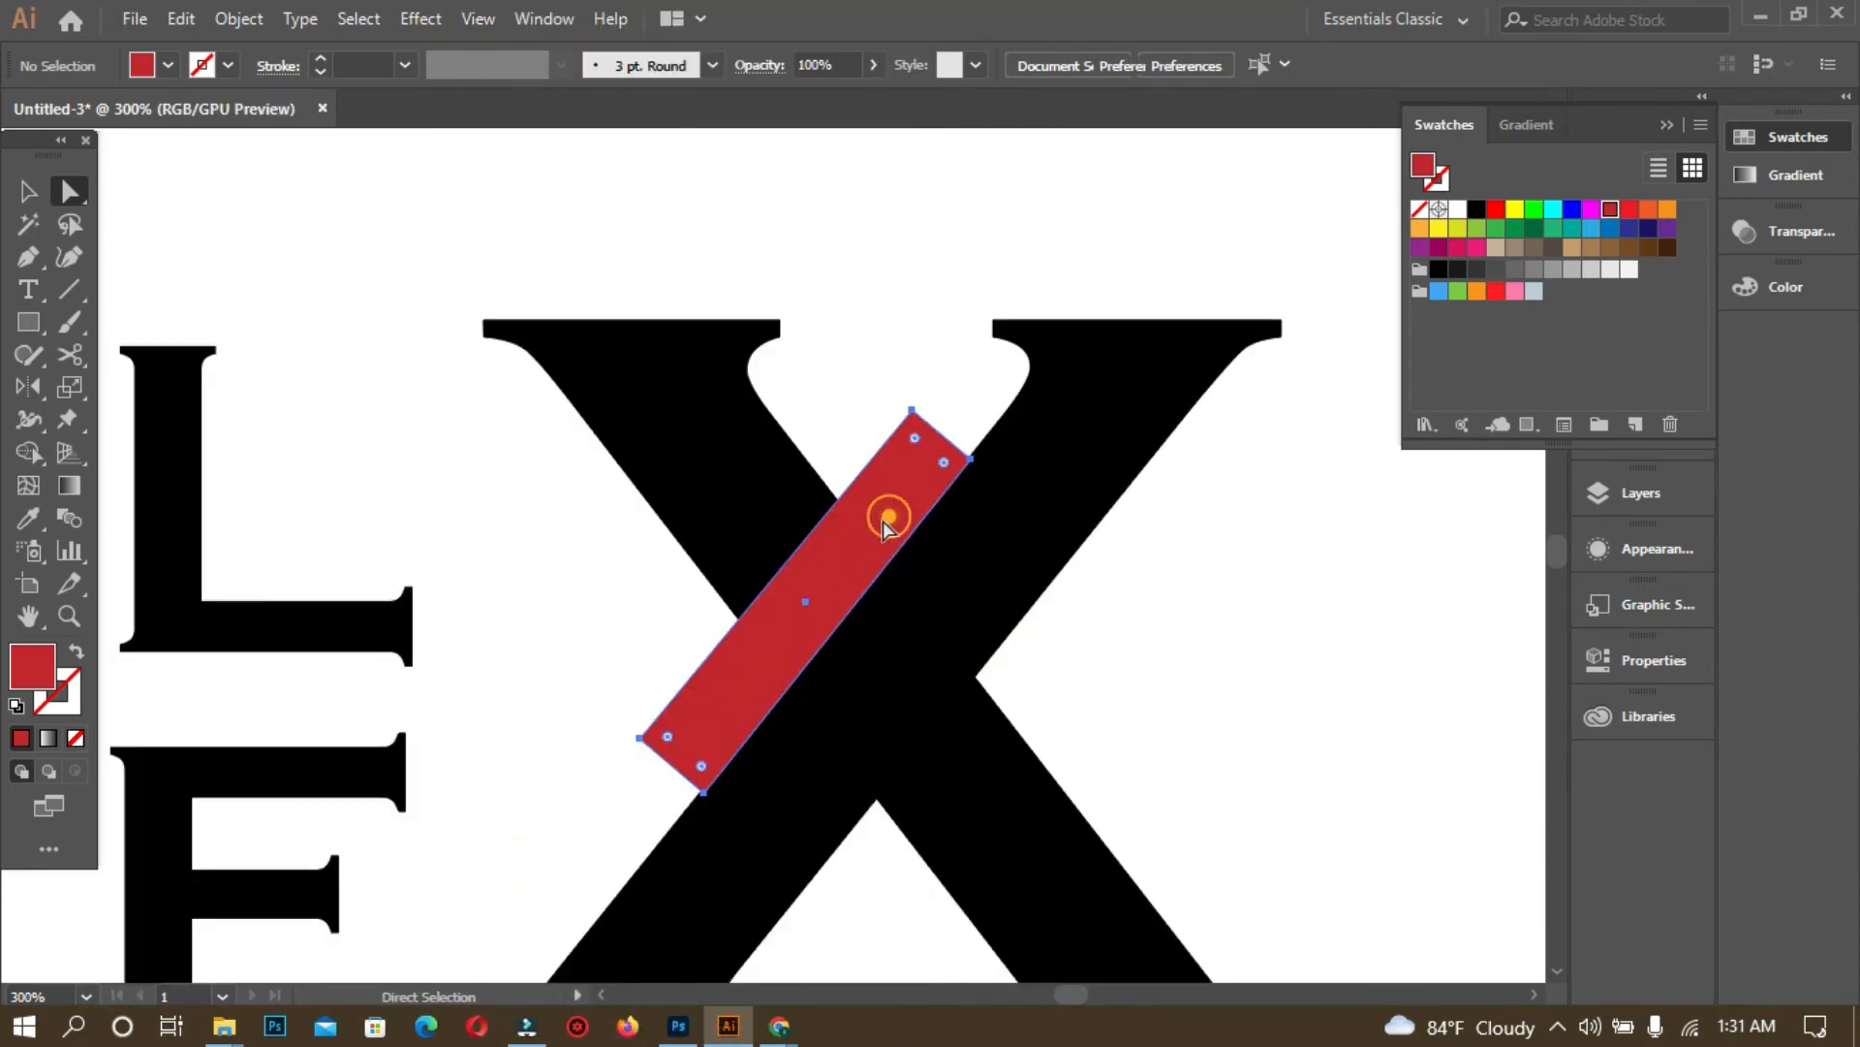
{"action": "key", "text": "ctrl+y"}
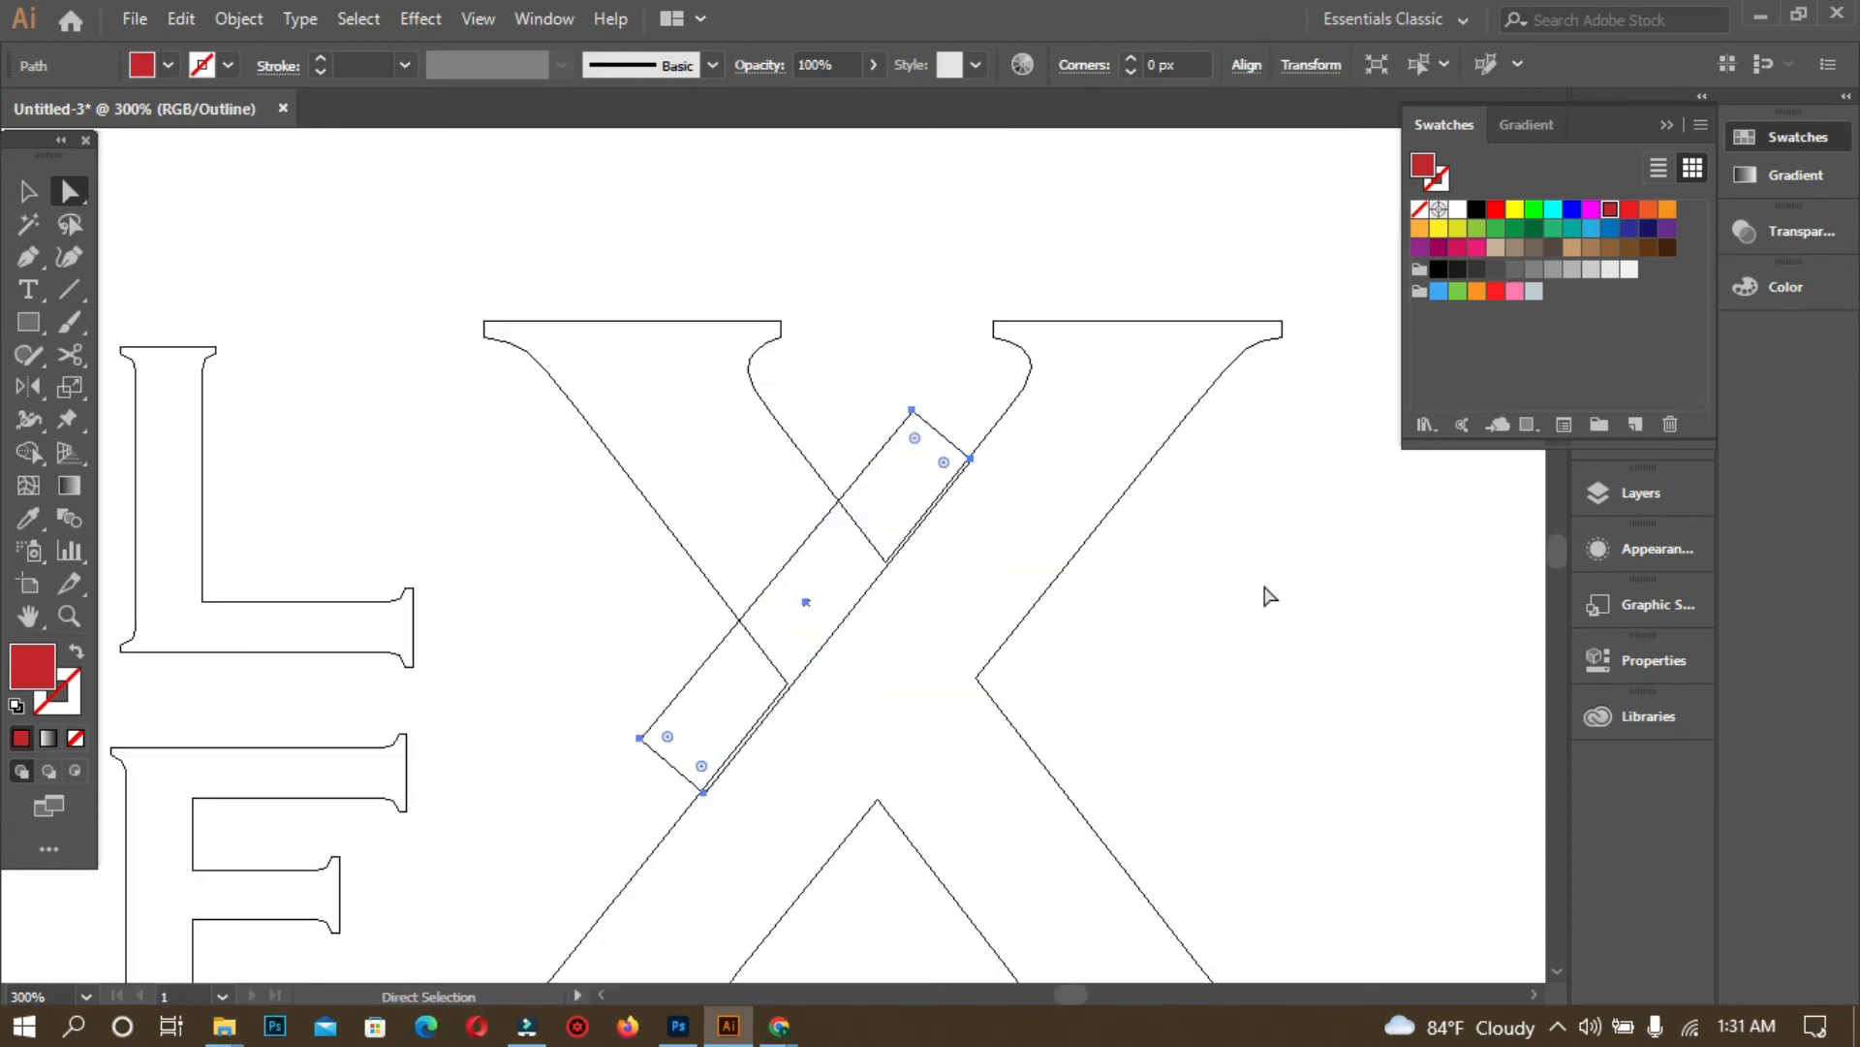
{"action": "left_click", "coordinate": [1266, 594]}
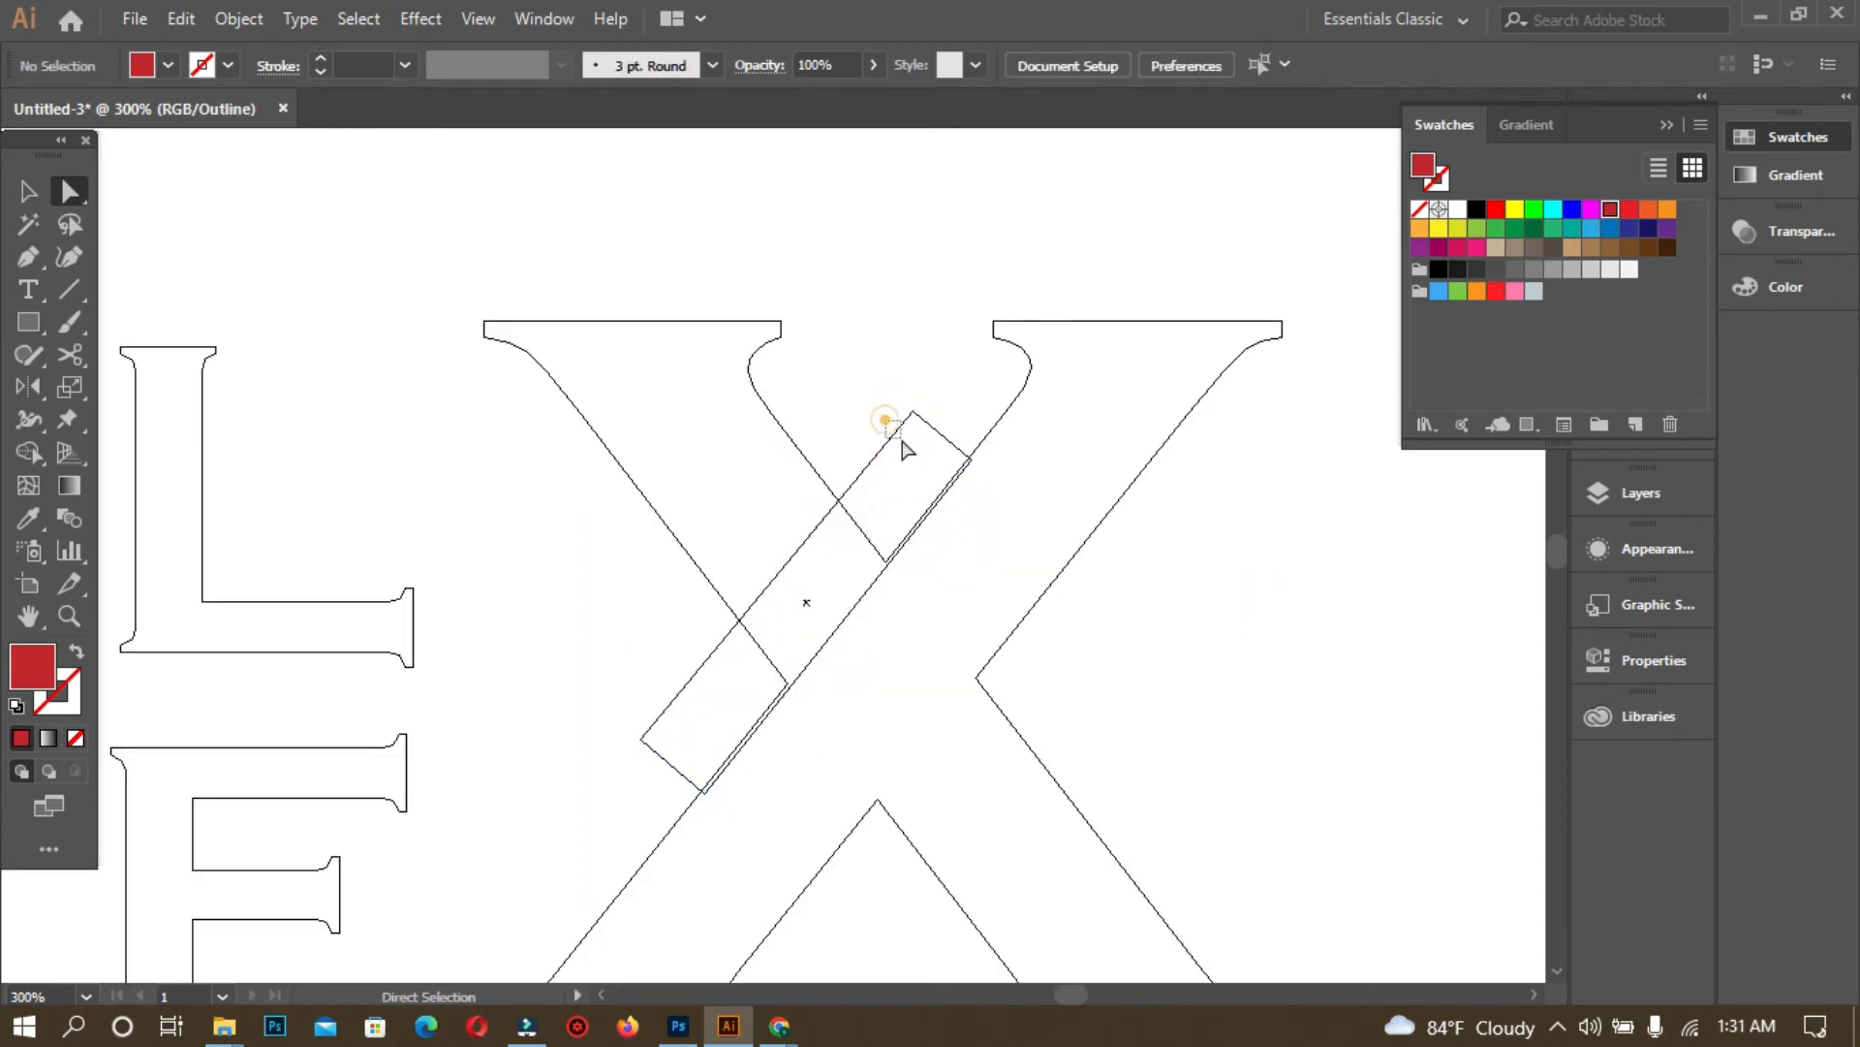
{"action": "left_click", "coordinate": [886, 422]}
{"action": "left_click", "coordinate": [28, 191]}
{"action": "left_click_drag", "start_coordinate": [880, 448], "coordinate": [877, 418]}
{"action": "left_click", "coordinate": [901, 310]}
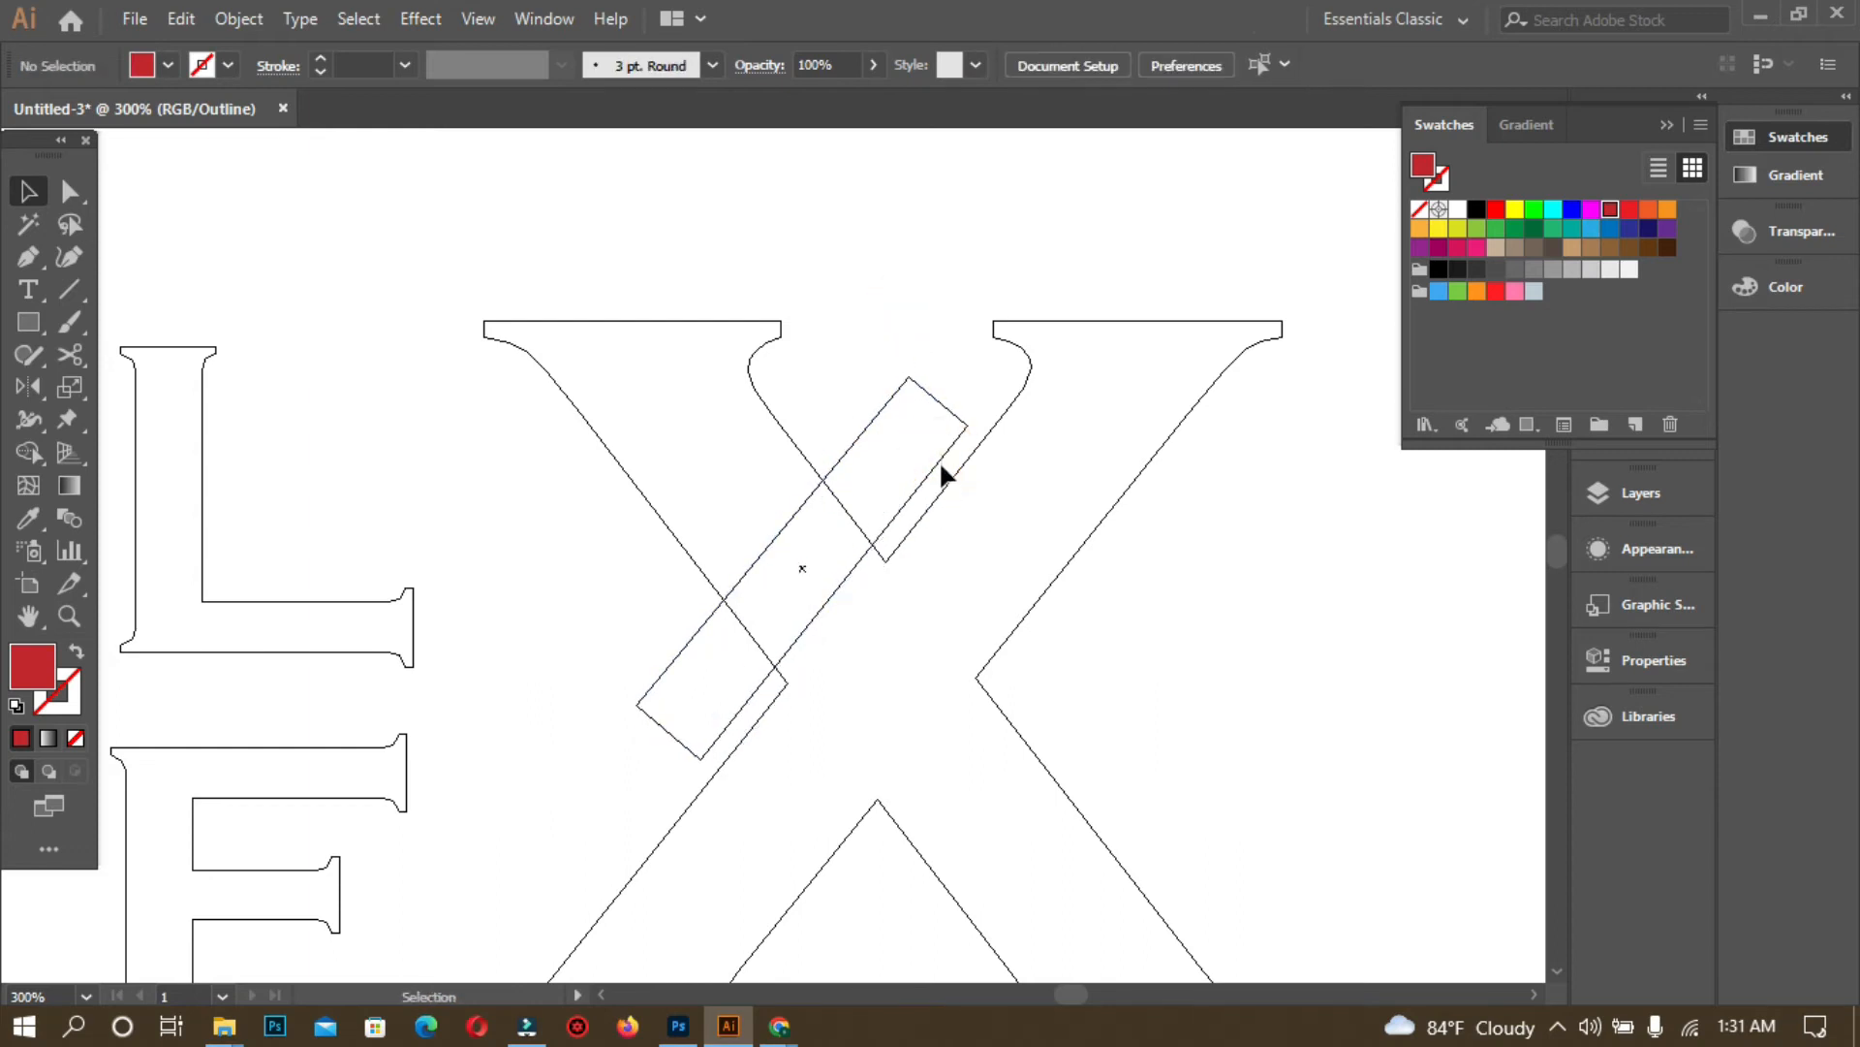
{"action": "left_click", "coordinate": [945, 464]}
{"action": "left_click_drag", "start_coordinate": [919, 487], "coordinate": [924, 531]}
{"action": "left_click", "coordinate": [881, 320]}
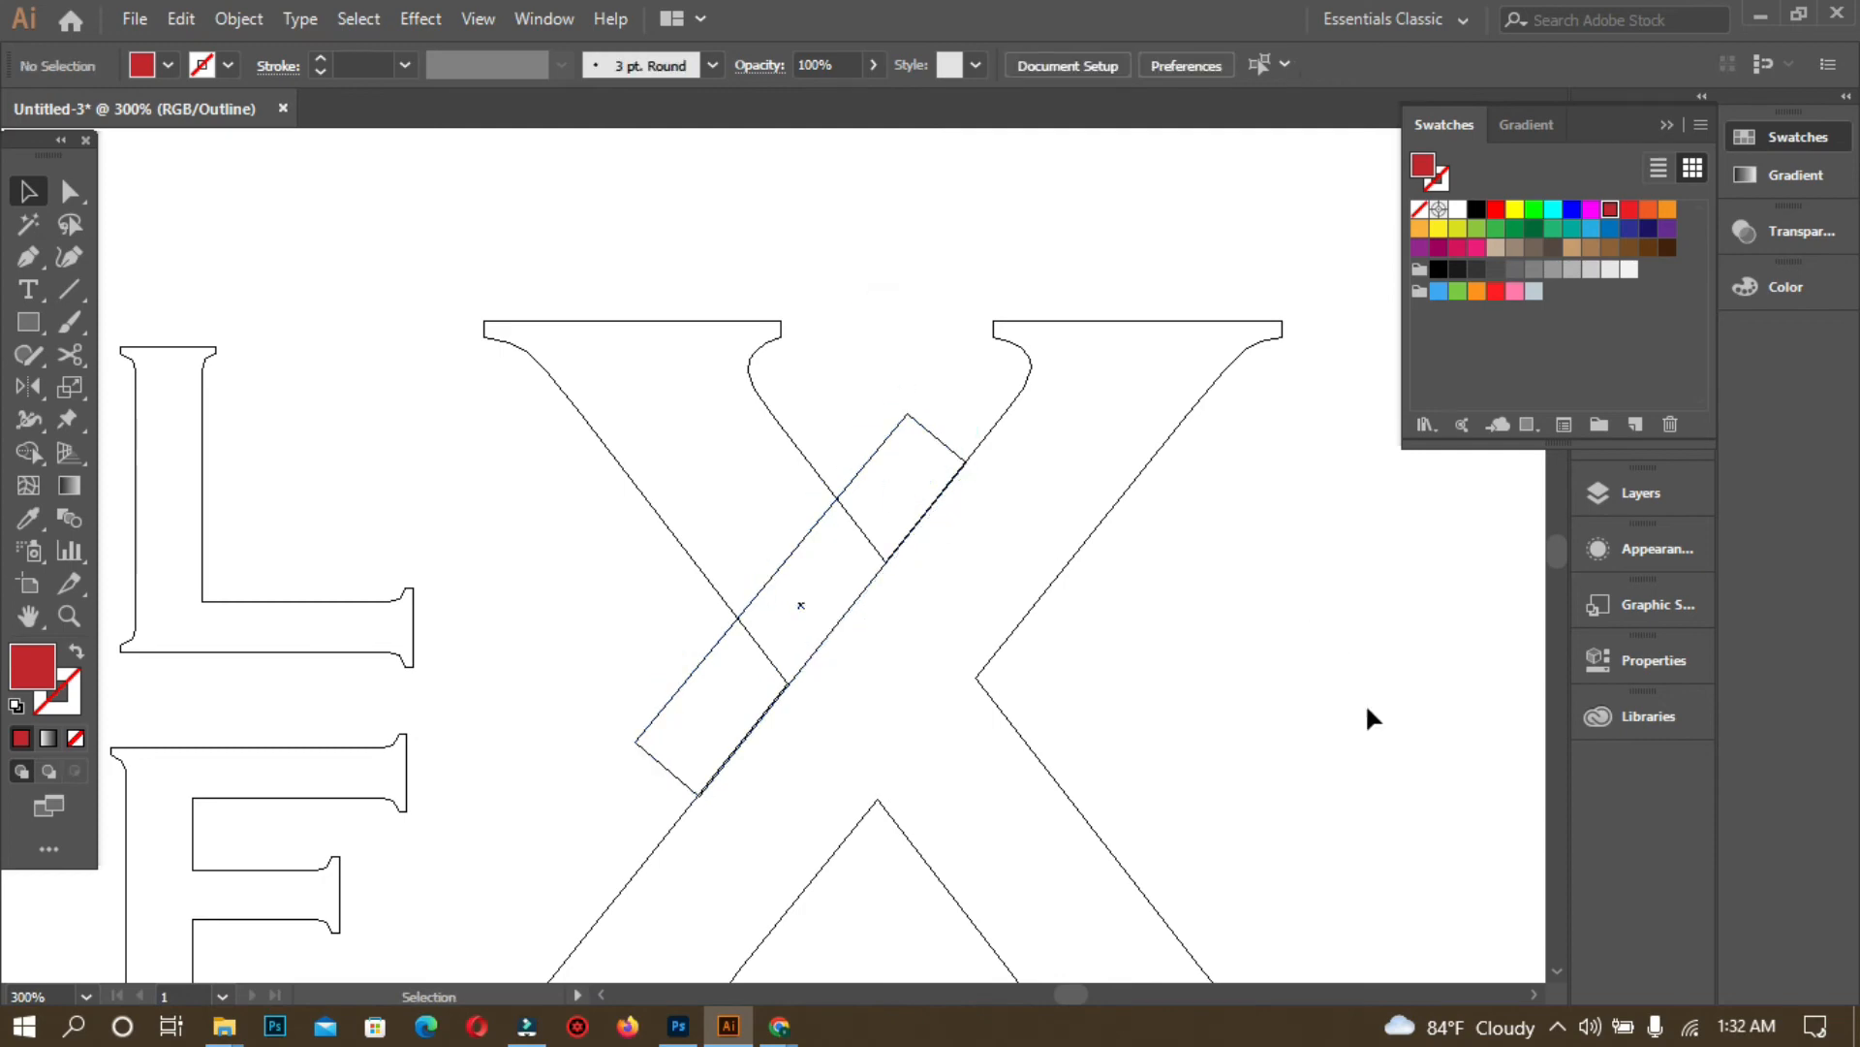
- Return to the colour preview and delete the whole red bar from the X with the Shape Builder, leaving a diagonal gap
{"action": "key", "text": "ctrl+y"}
{"action": "left_click_drag", "start_coordinate": [460, 267], "coordinate": [1241, 810]}
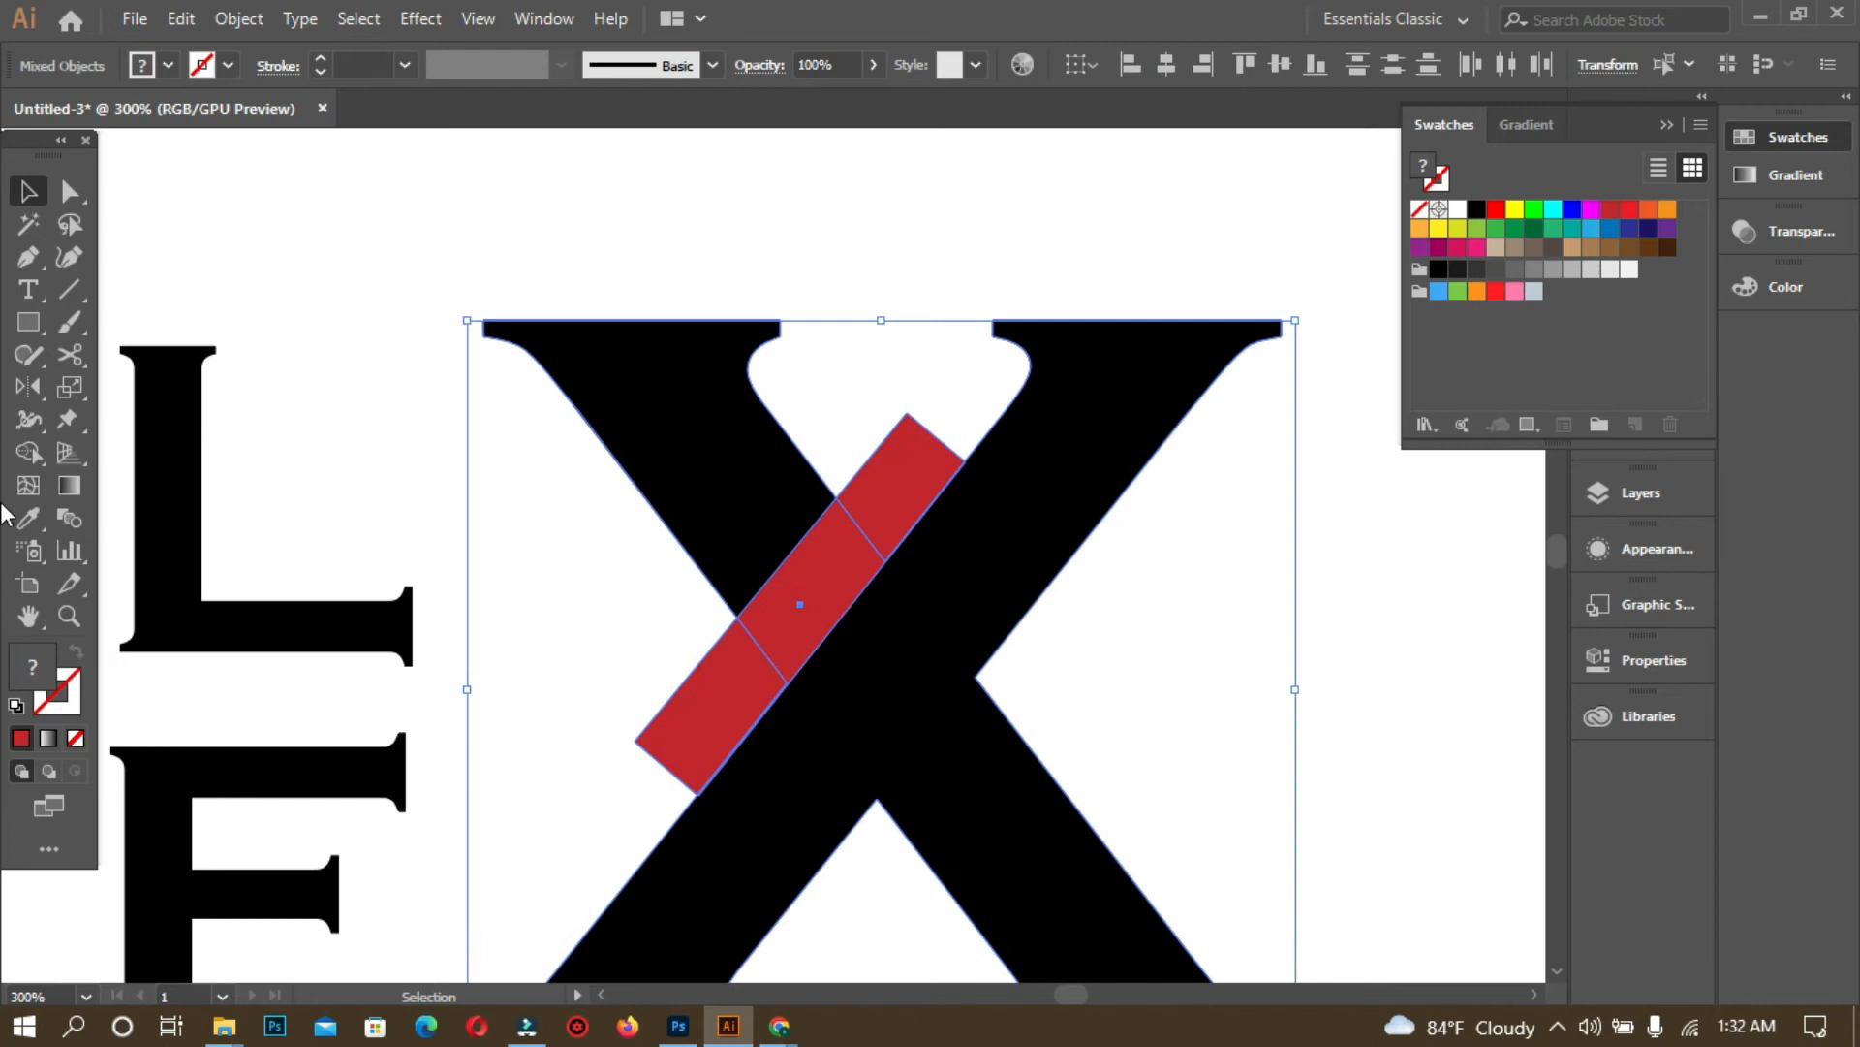
{"action": "left_click", "coordinate": [28, 452]}
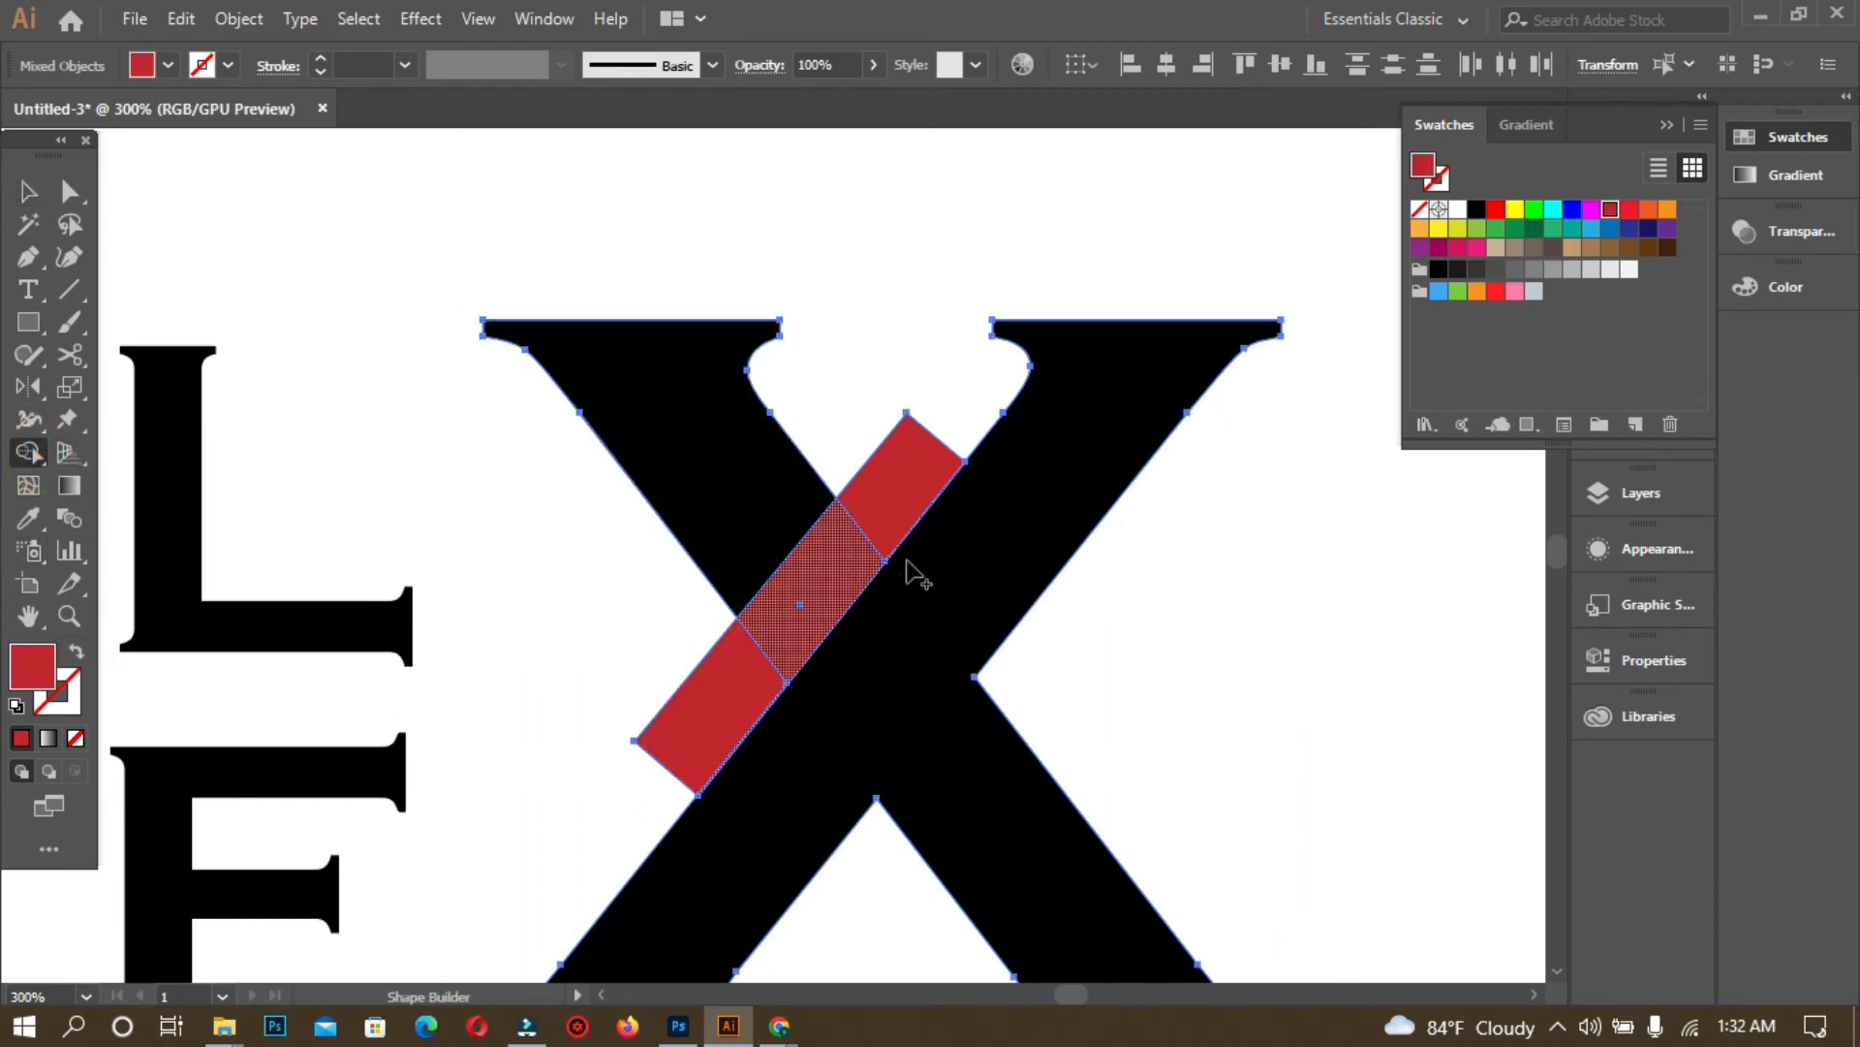
{"action": "left_click_drag", "start_coordinate": [626, 759], "coordinate": [872, 514]}
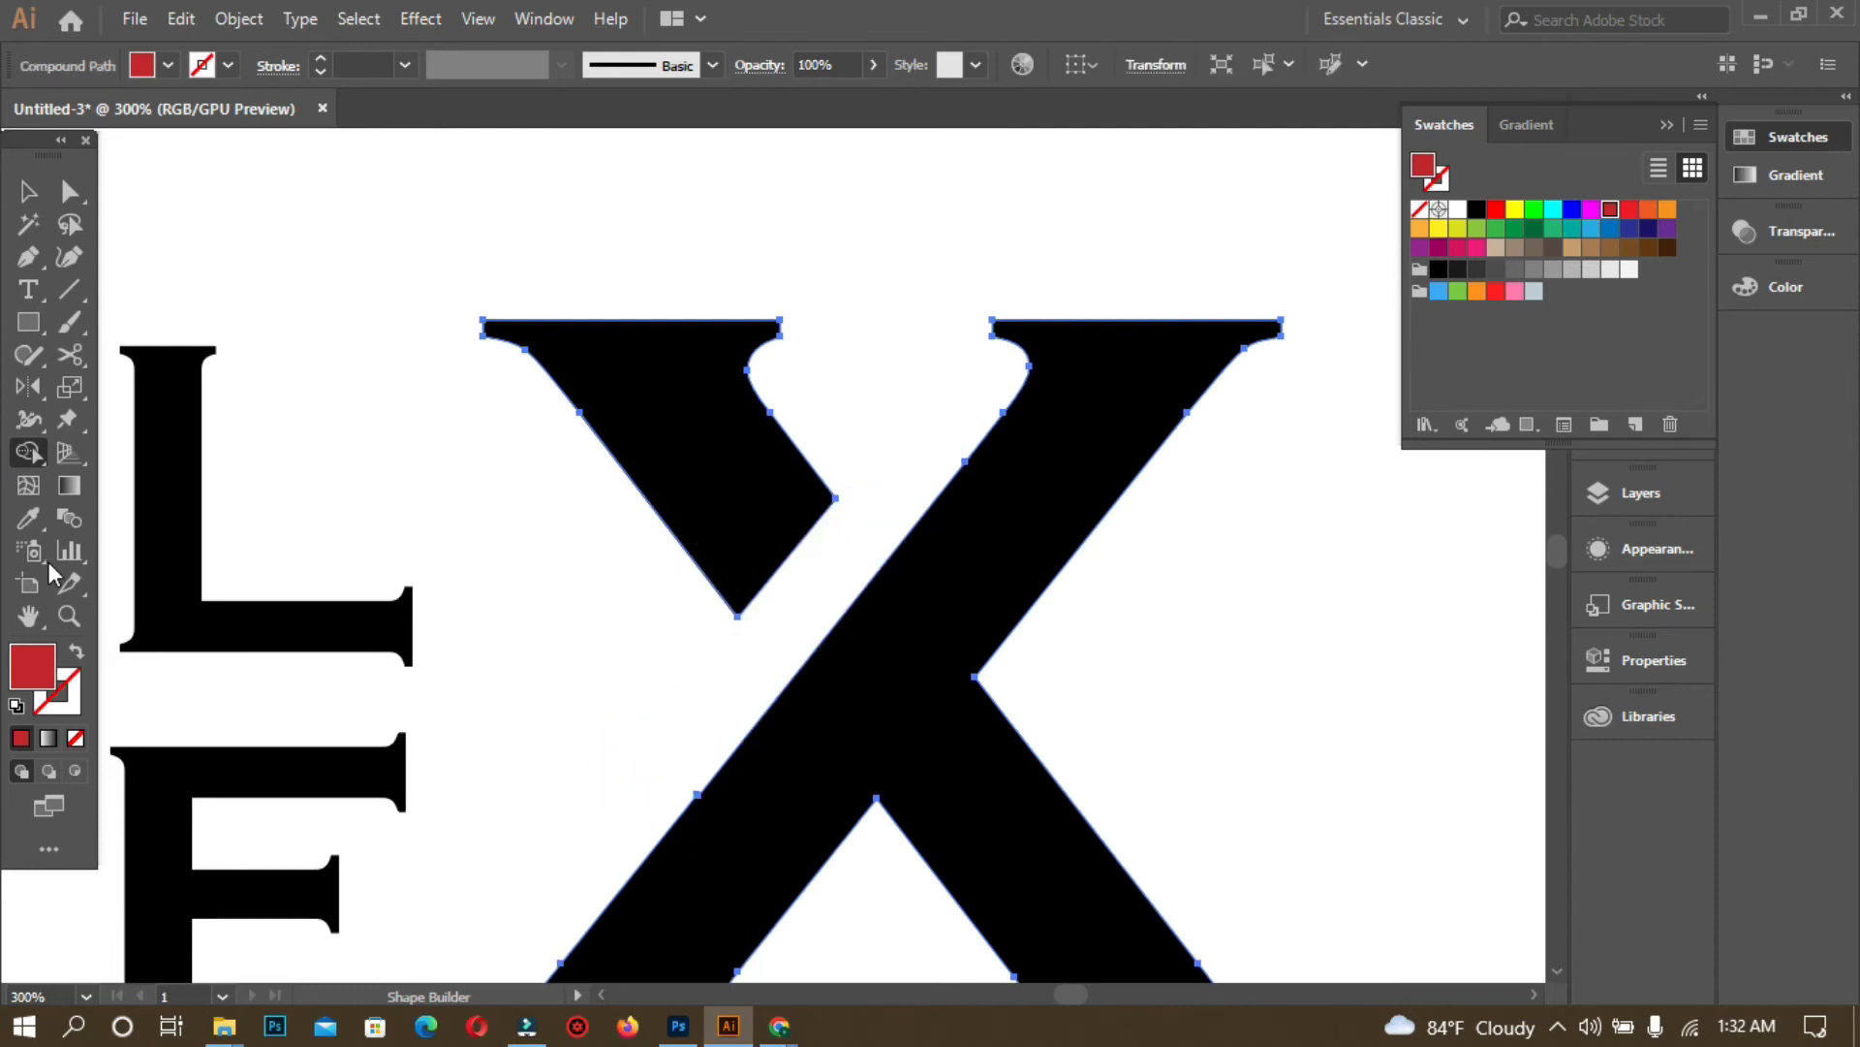
{"action": "left_click", "coordinate": [29, 191]}
{"action": "left_click", "coordinate": [816, 155]}
- Separate the large part of the X from its small upper-left piece as an independent shape using the Shape Builder
{"action": "key", "text": "ctrl+minus"}
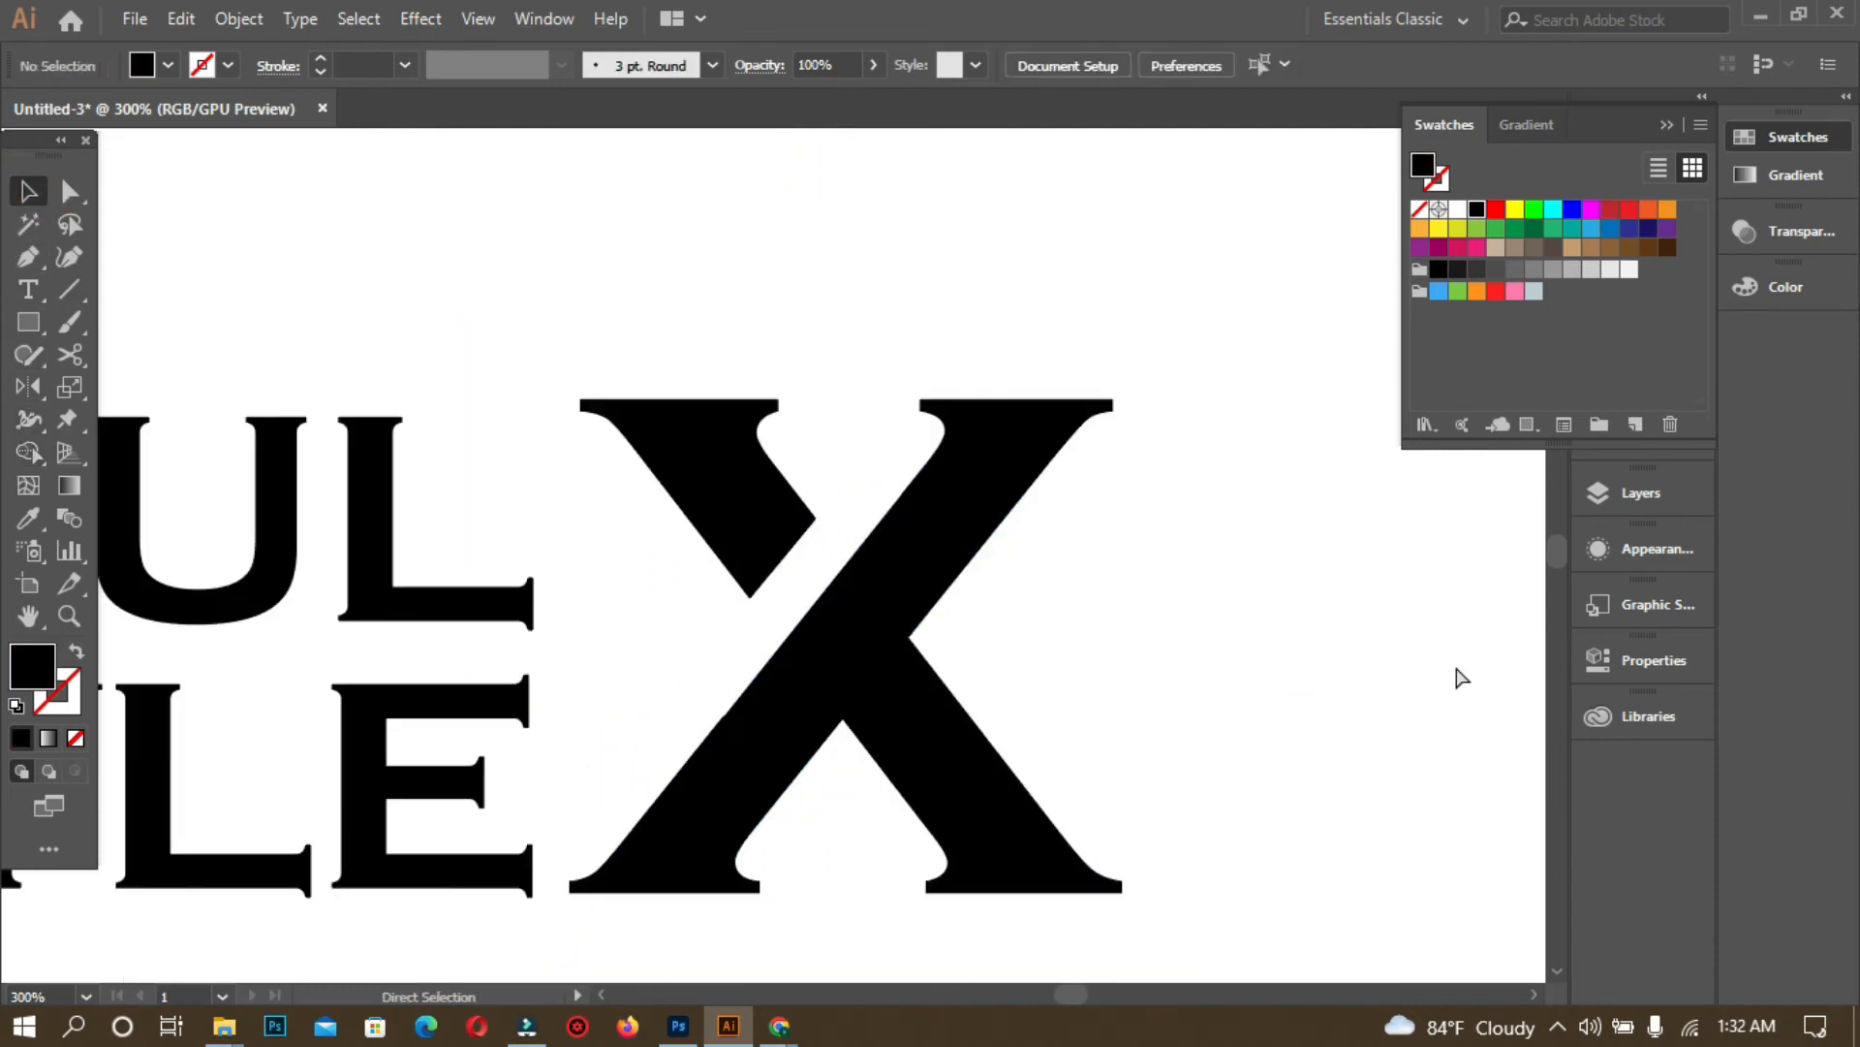
{"action": "key", "text": "ctrl+minus"}
{"action": "key", "text": "ctrl+minus"}
{"action": "key", "text": "ctrl+minus"}
{"action": "left_click_drag", "start_coordinate": [1154, 748], "coordinate": [1405, 688]}
{"action": "left_click", "coordinate": [1027, 446]}
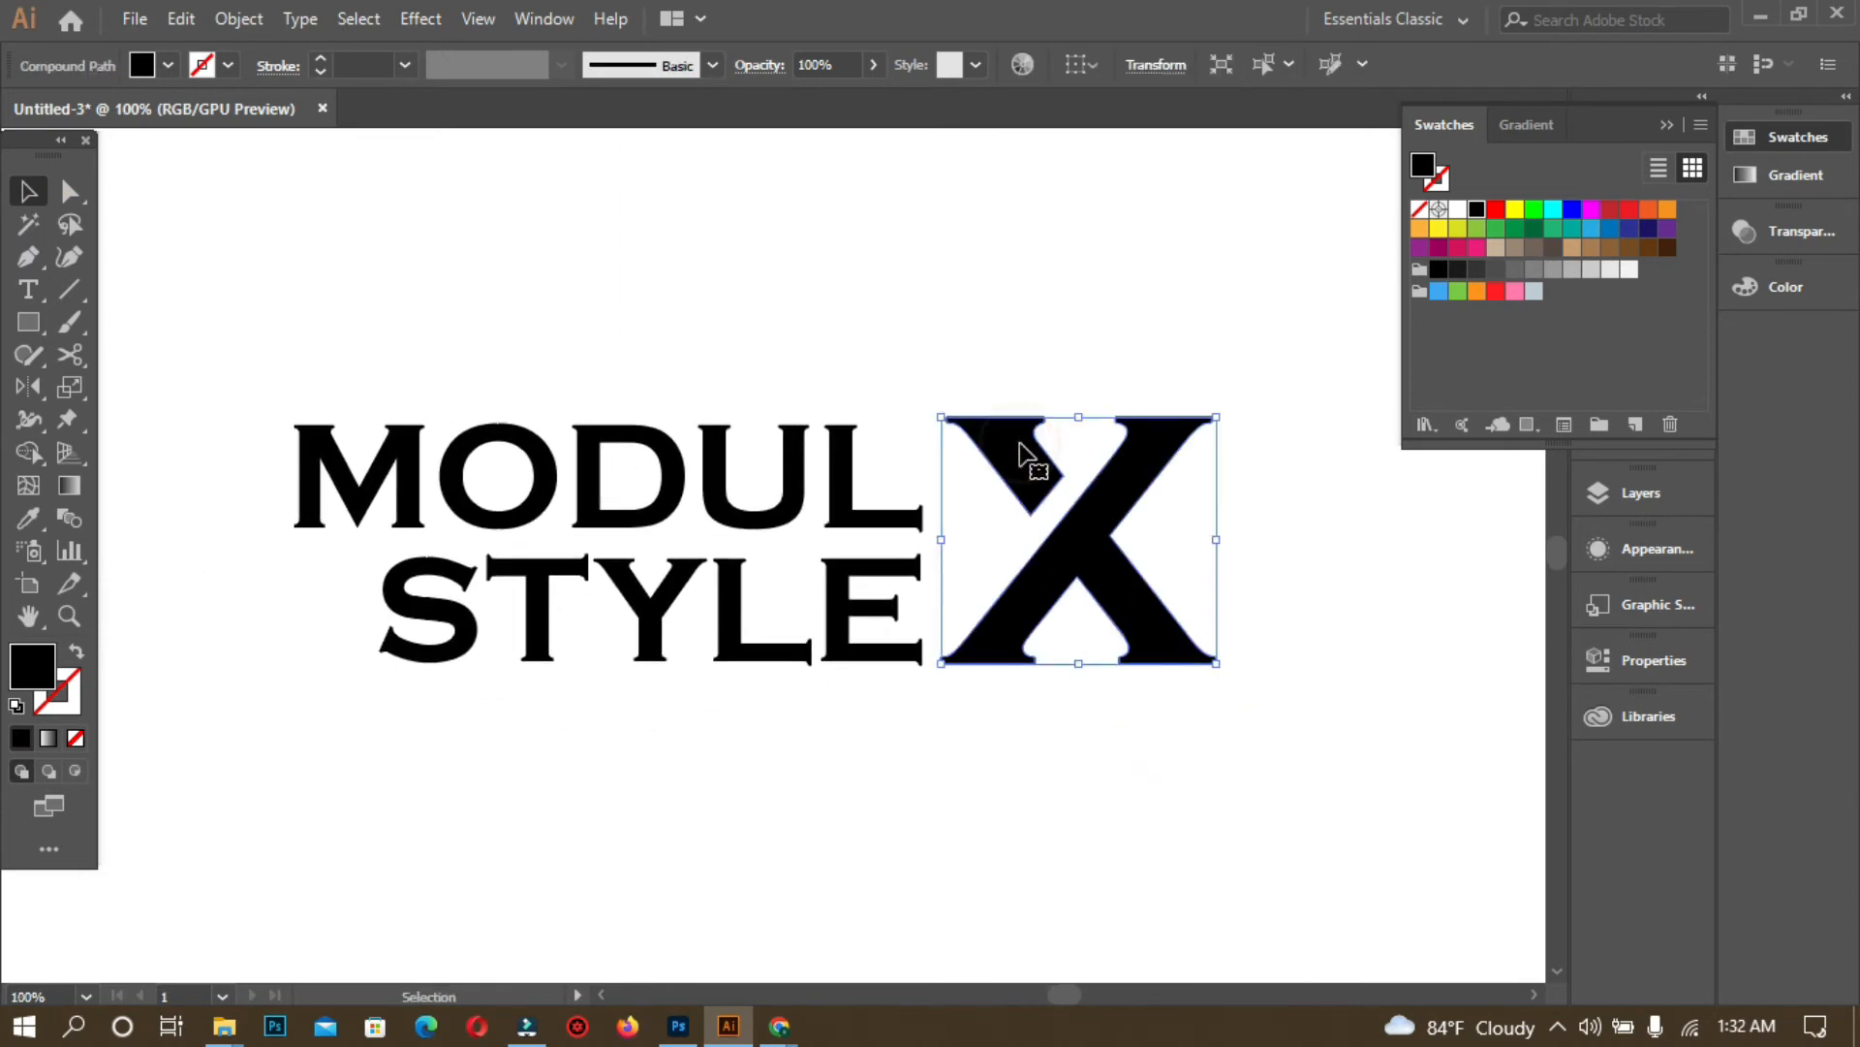
{"action": "right_click", "coordinate": [1021, 444]}
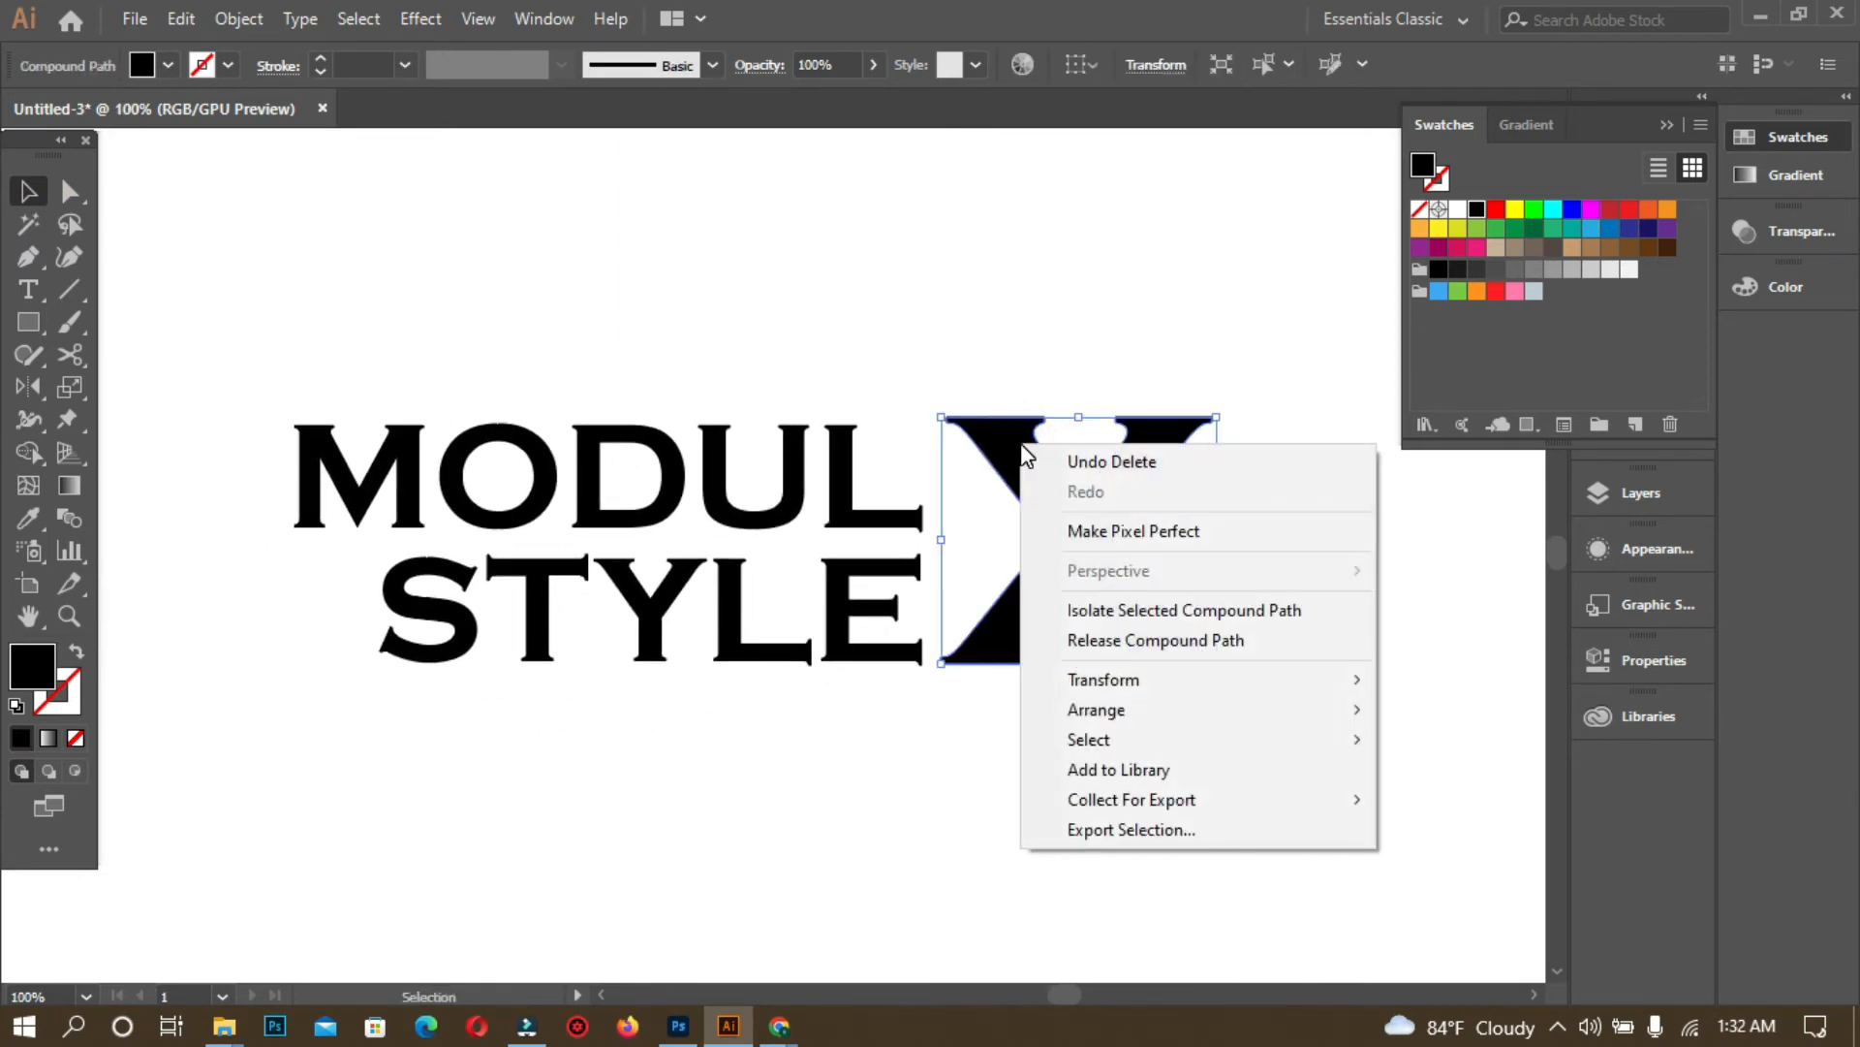
{"action": "left_click", "coordinate": [989, 345]}
{"action": "left_click_drag", "start_coordinate": [978, 370], "coordinate": [1218, 570]}
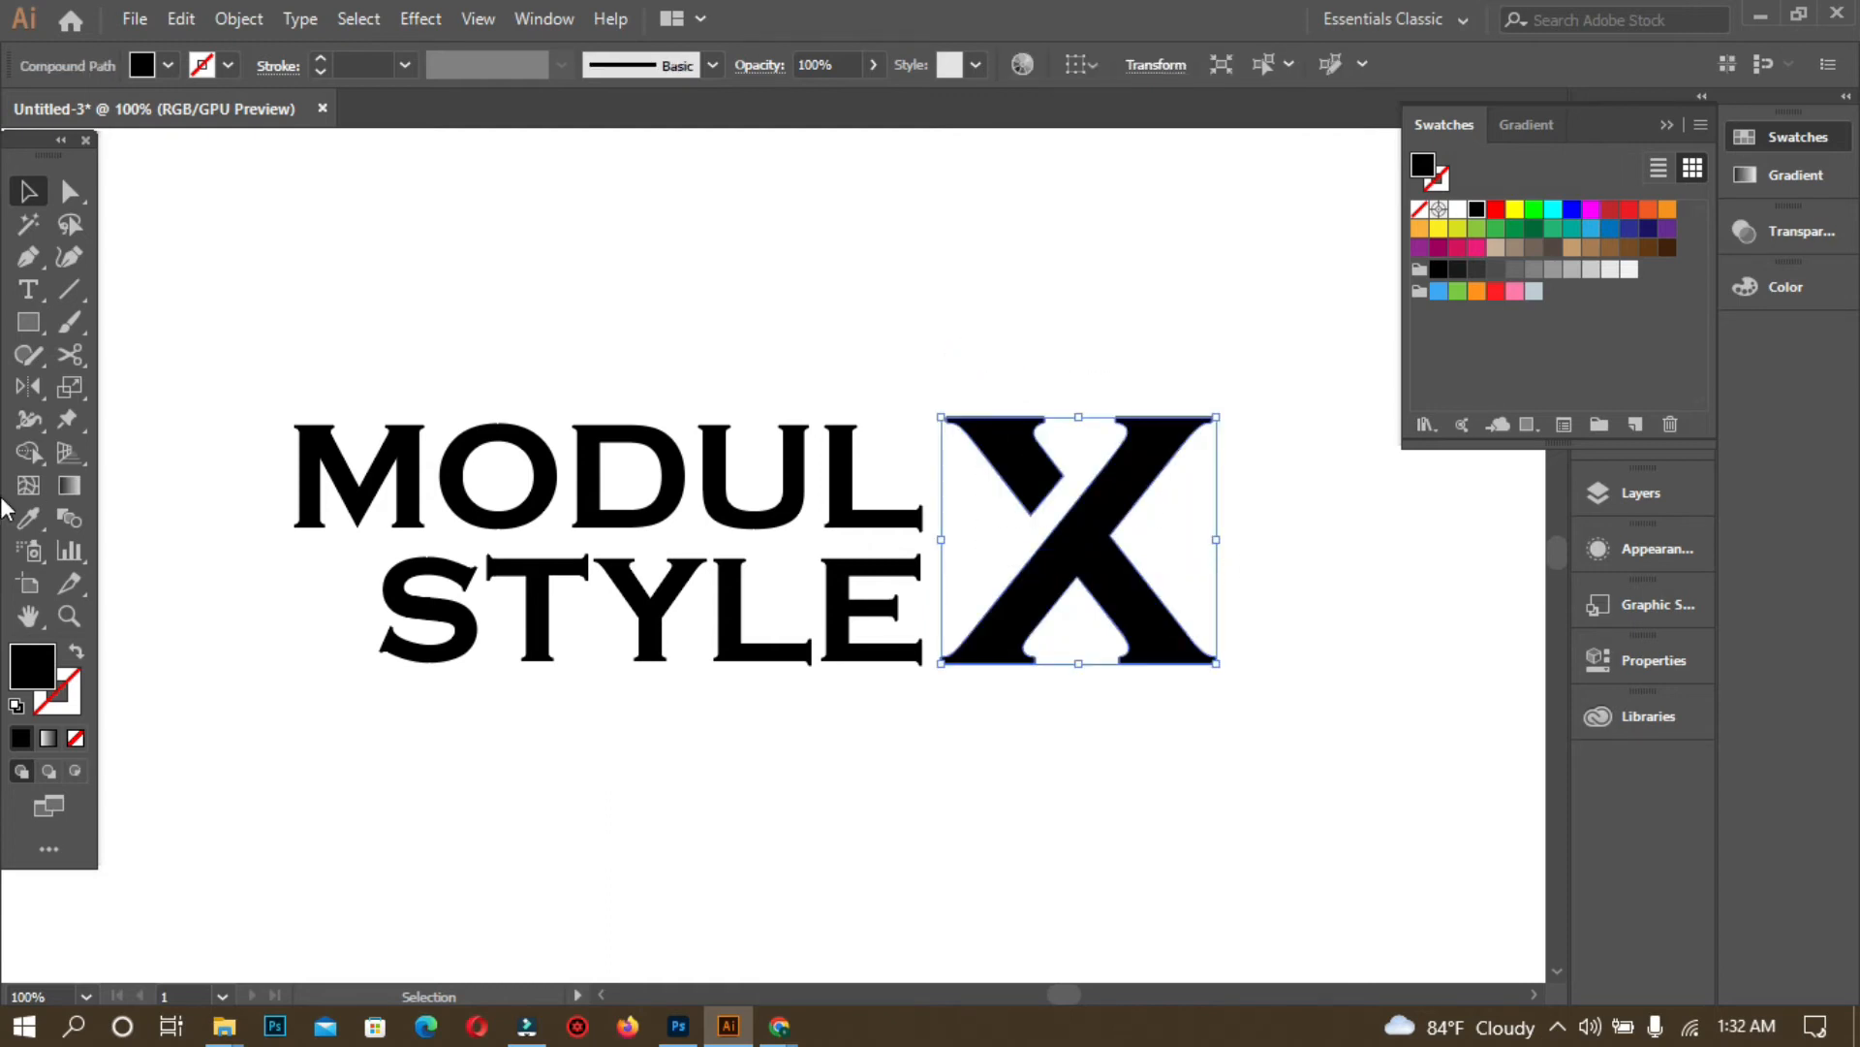
{"action": "left_click", "coordinate": [28, 451]}
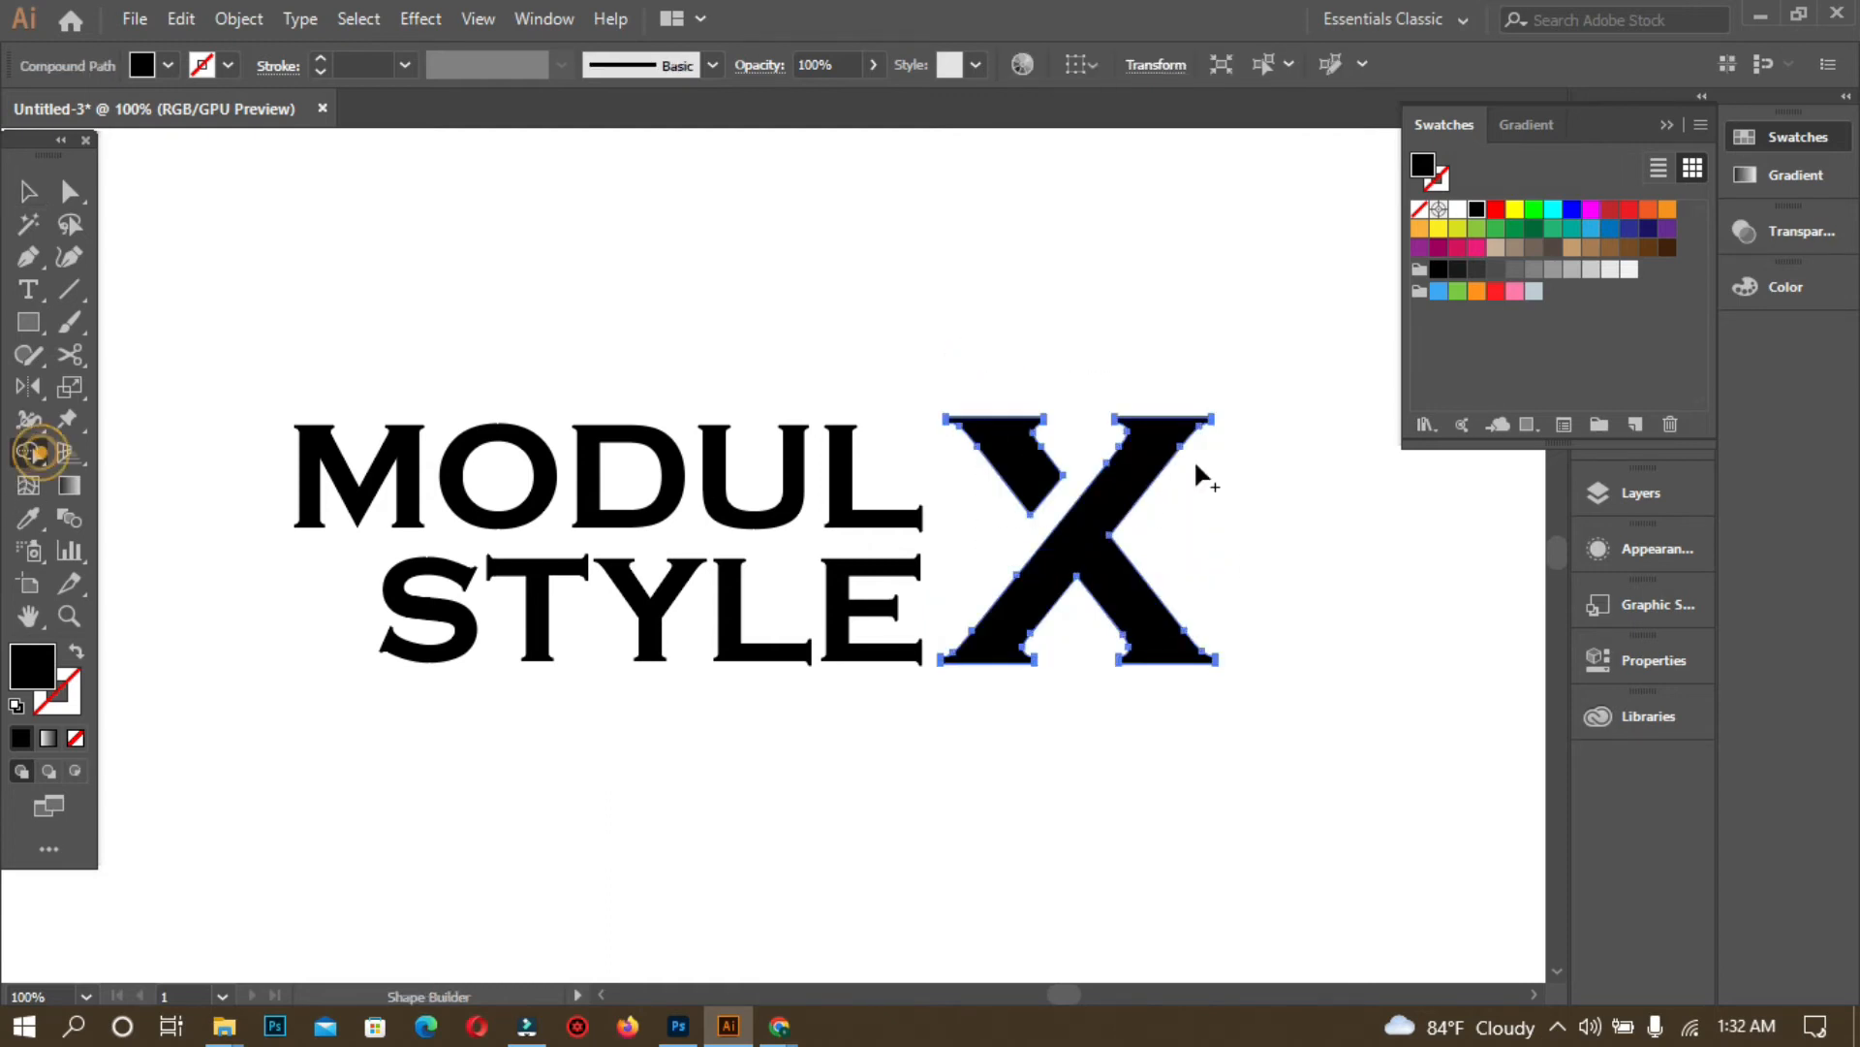
{"action": "left_click", "coordinate": [1143, 477]}
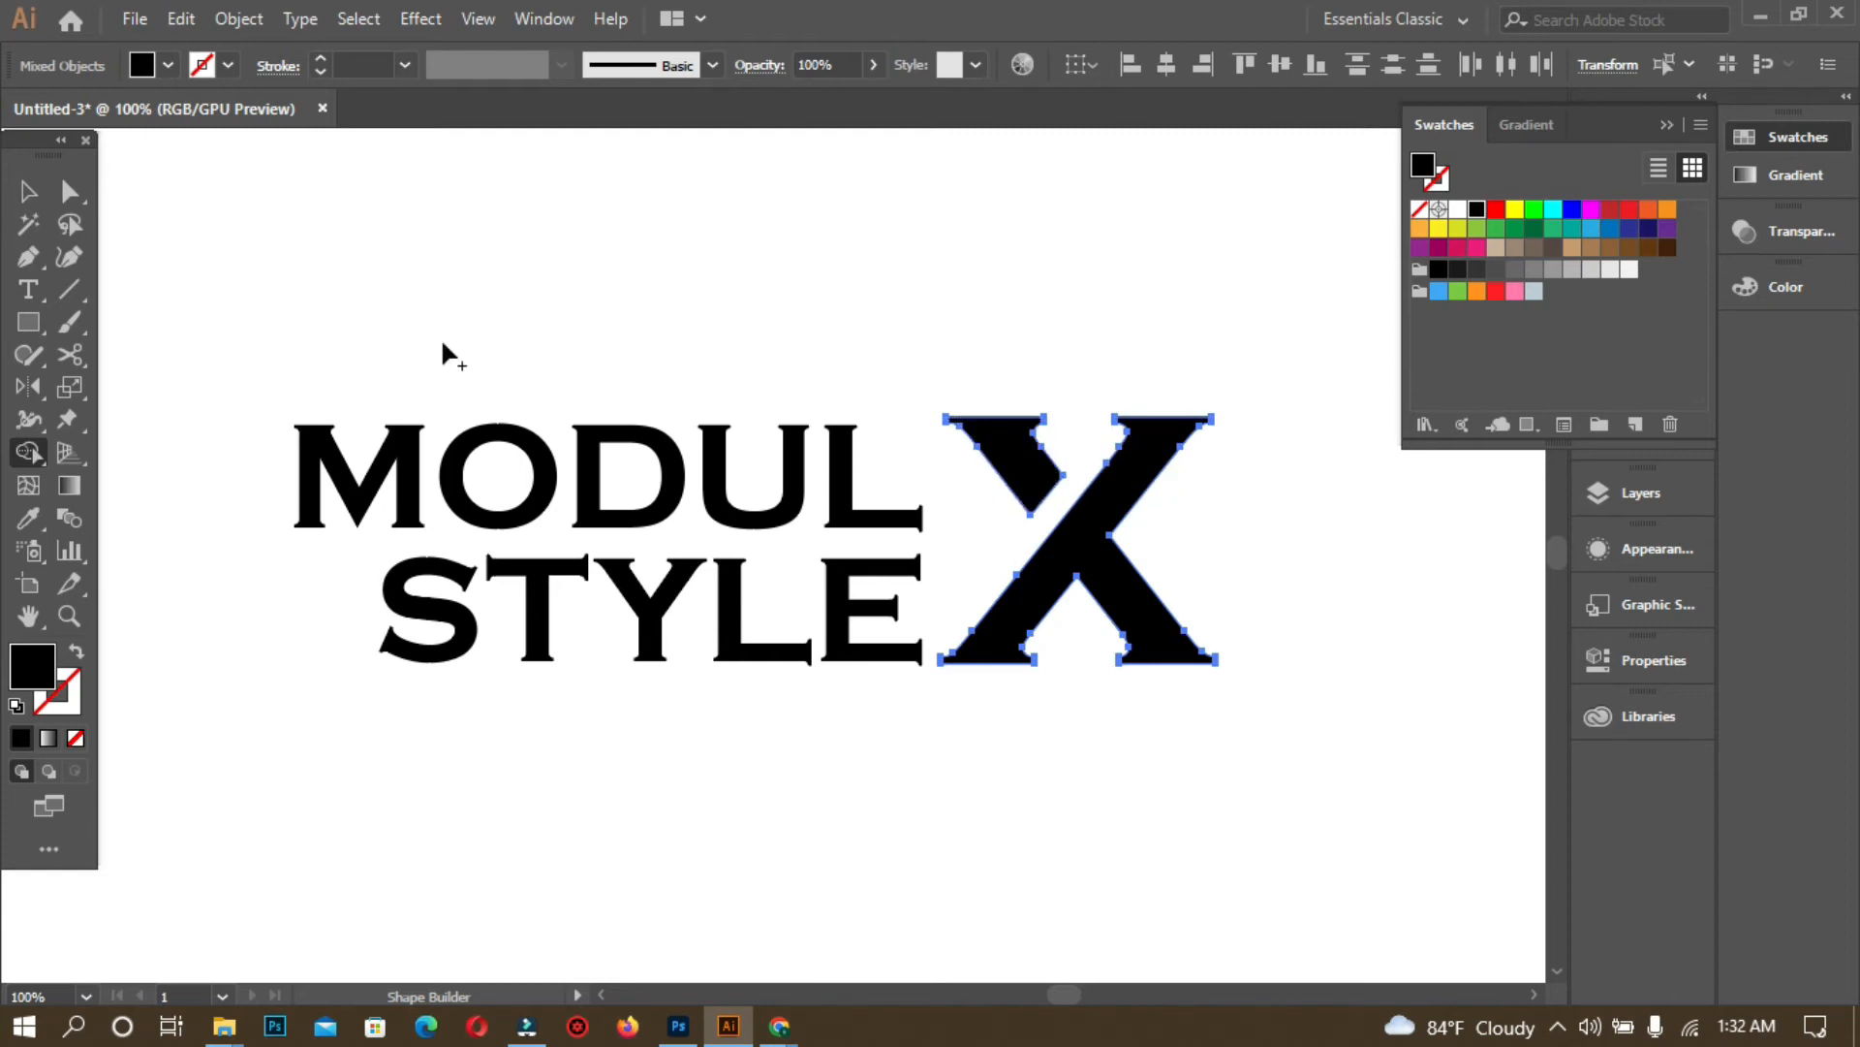
{"action": "left_click", "coordinate": [28, 190]}
{"action": "left_click", "coordinate": [892, 200]}
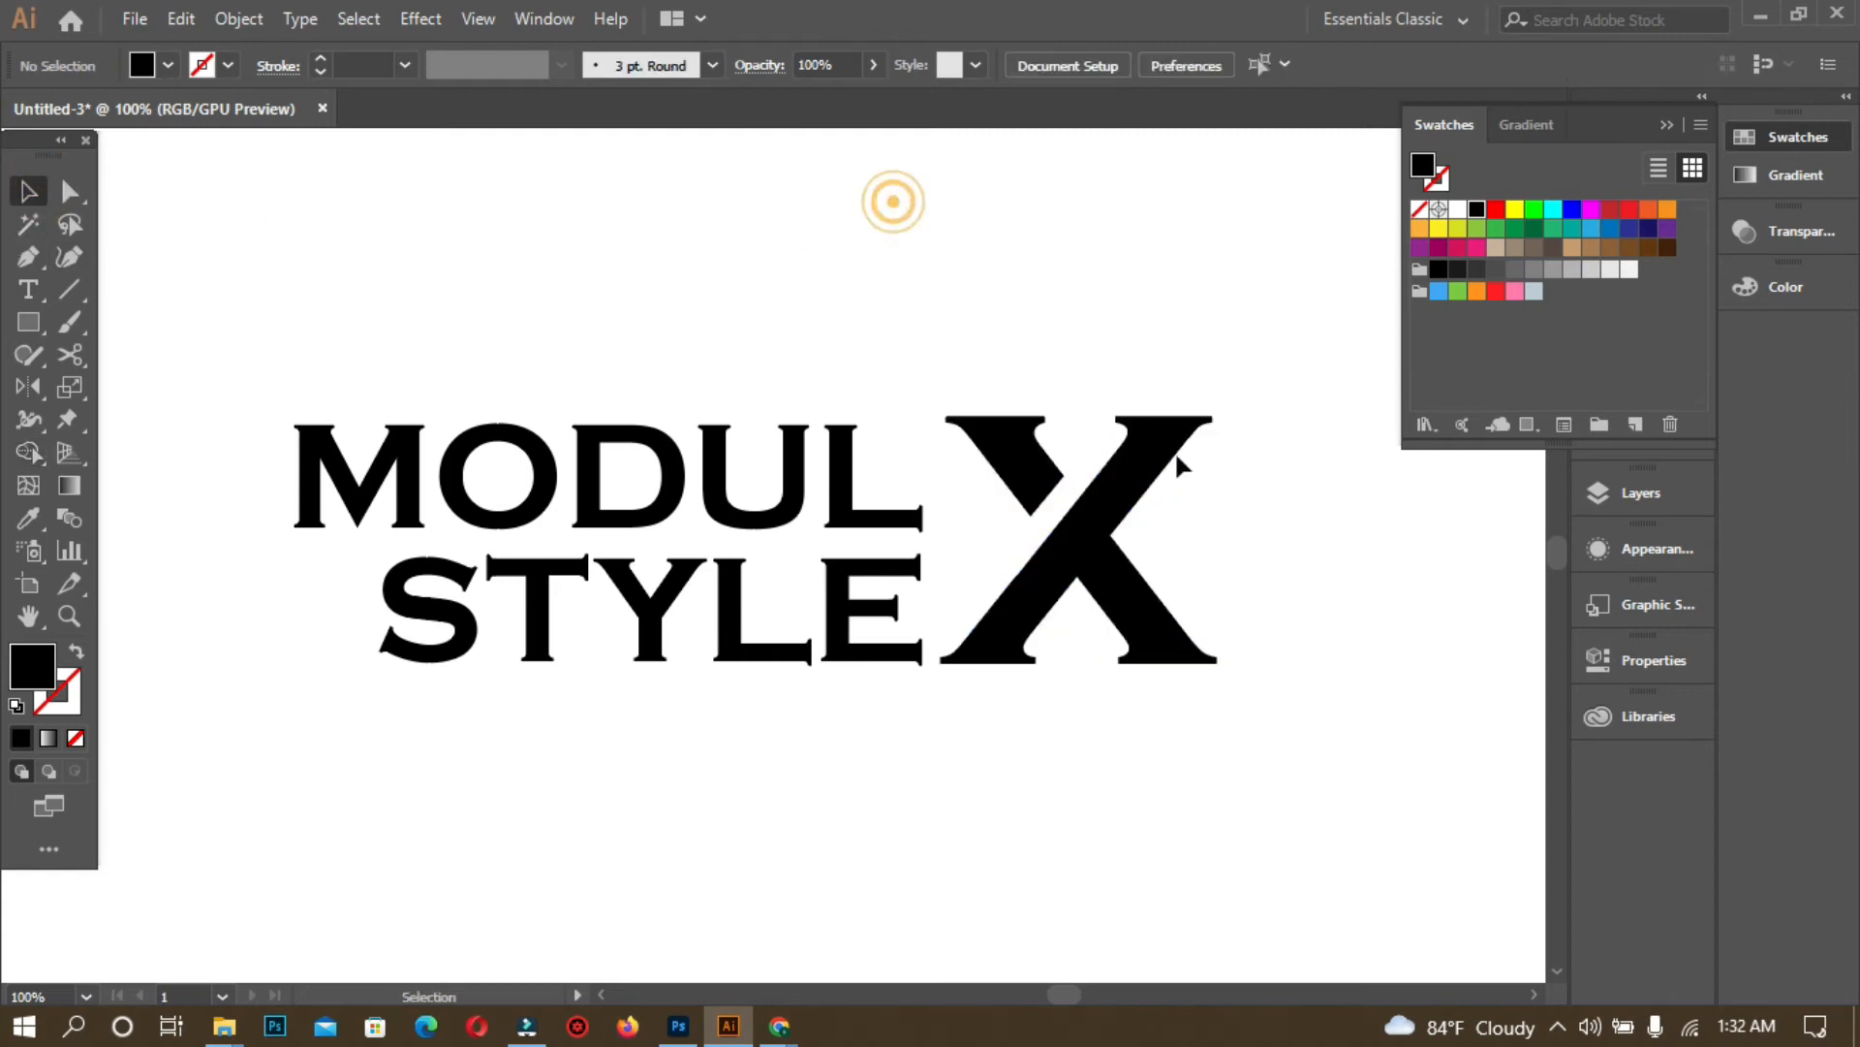
- Try RGB Blue and magenta swatches as the fill for the large part of the X
{"action": "left_click", "coordinate": [1141, 507]}
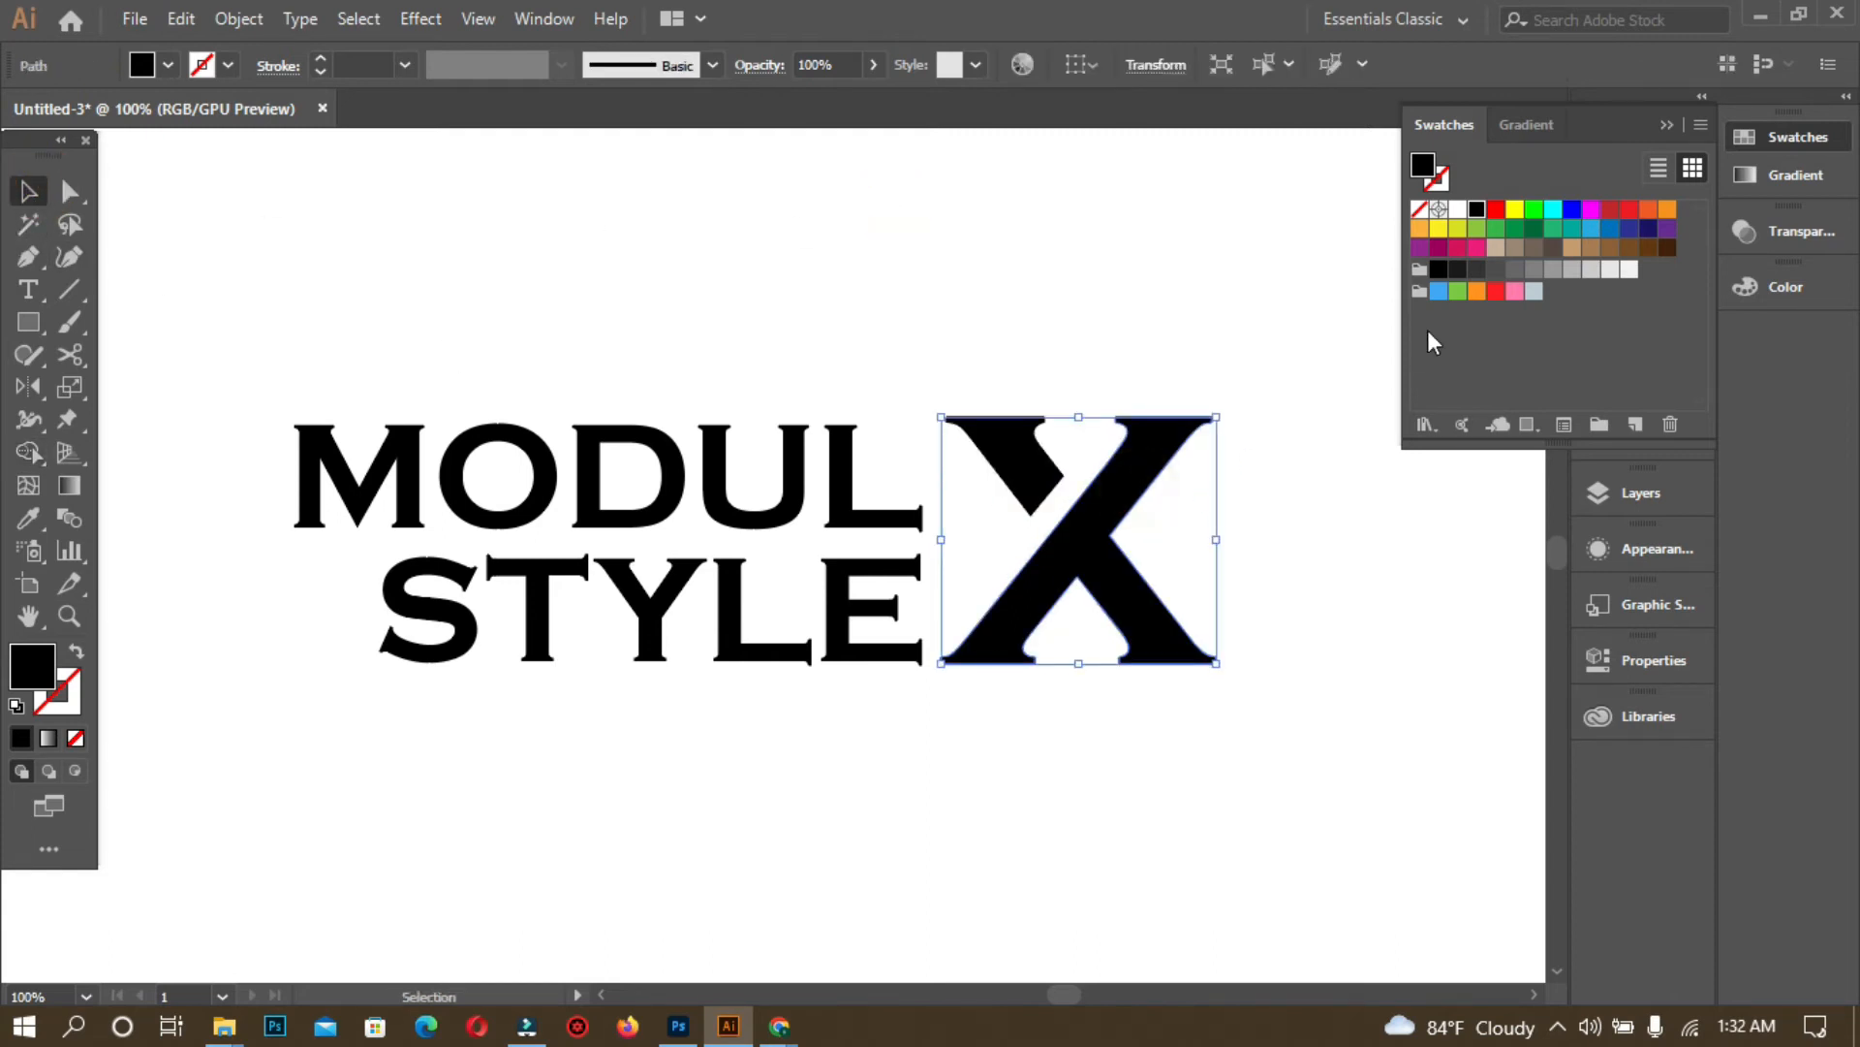
{"action": "left_click", "coordinate": [1575, 211]}
{"action": "double_click", "coordinate": [1572, 211]}
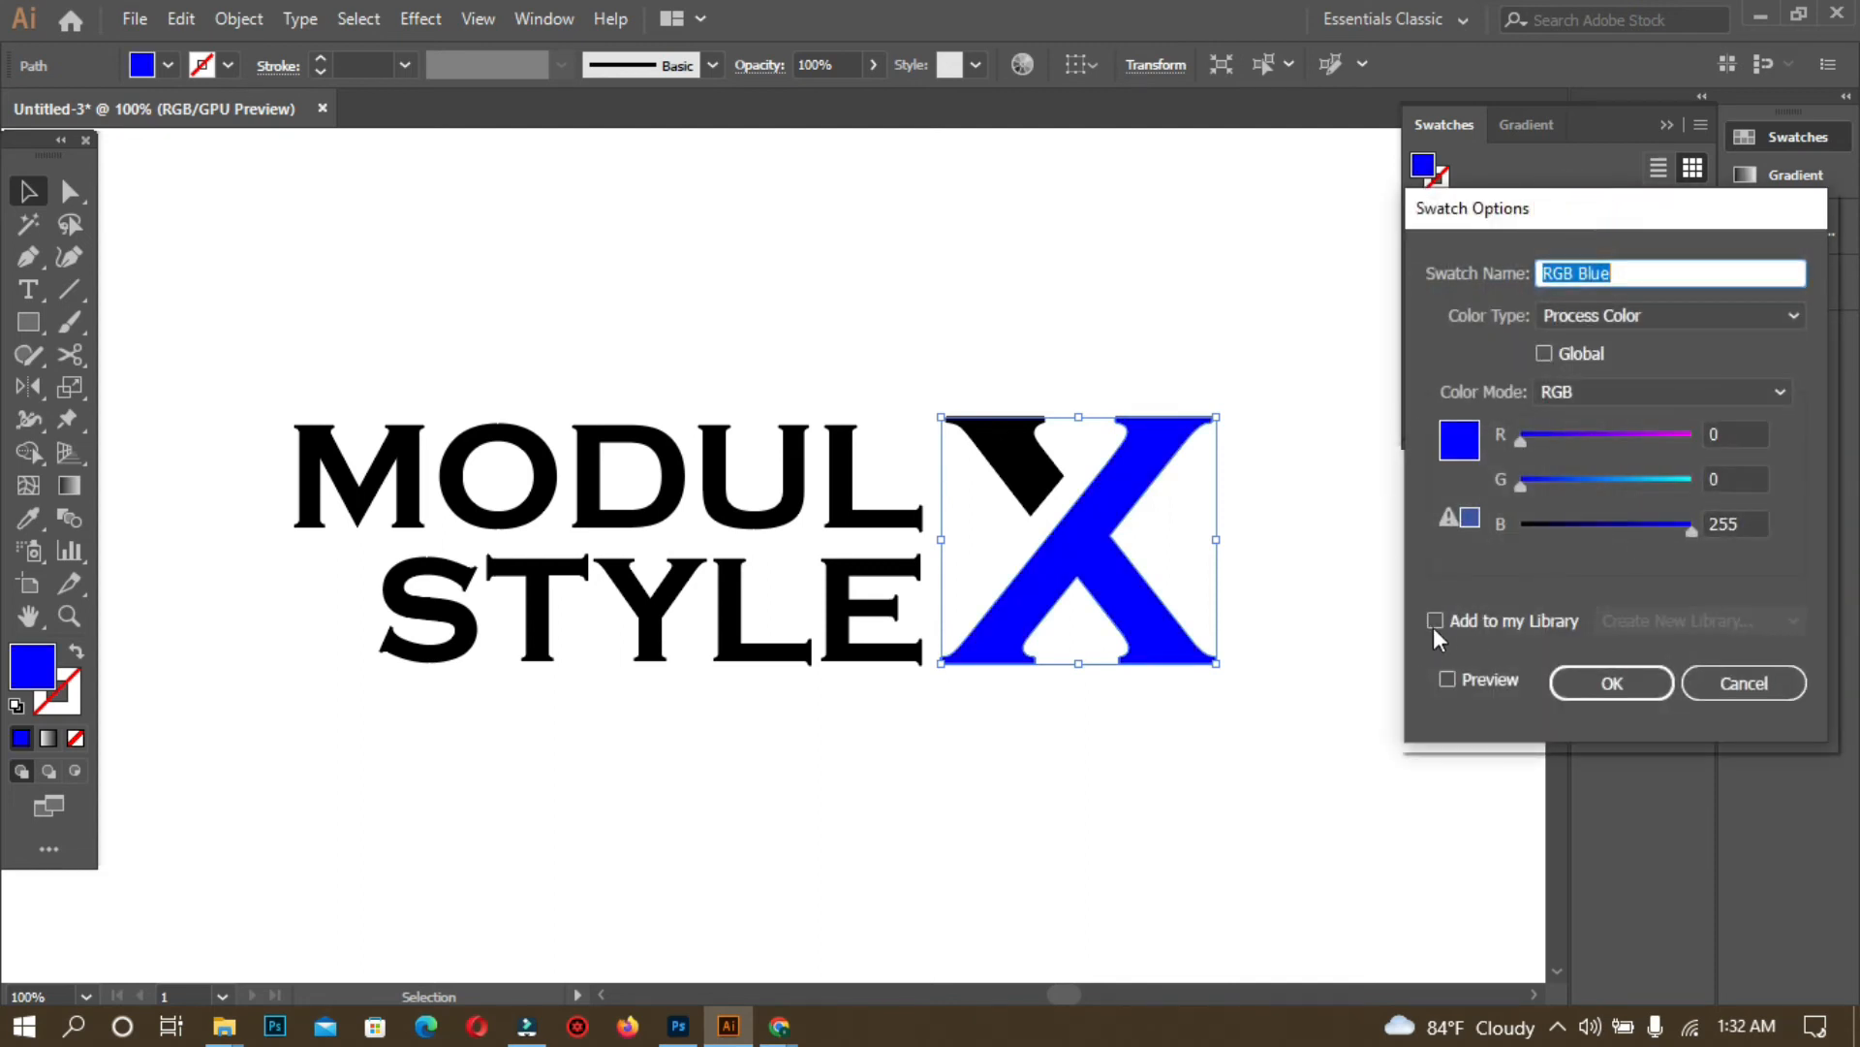
{"action": "left_click", "coordinate": [1446, 679]}
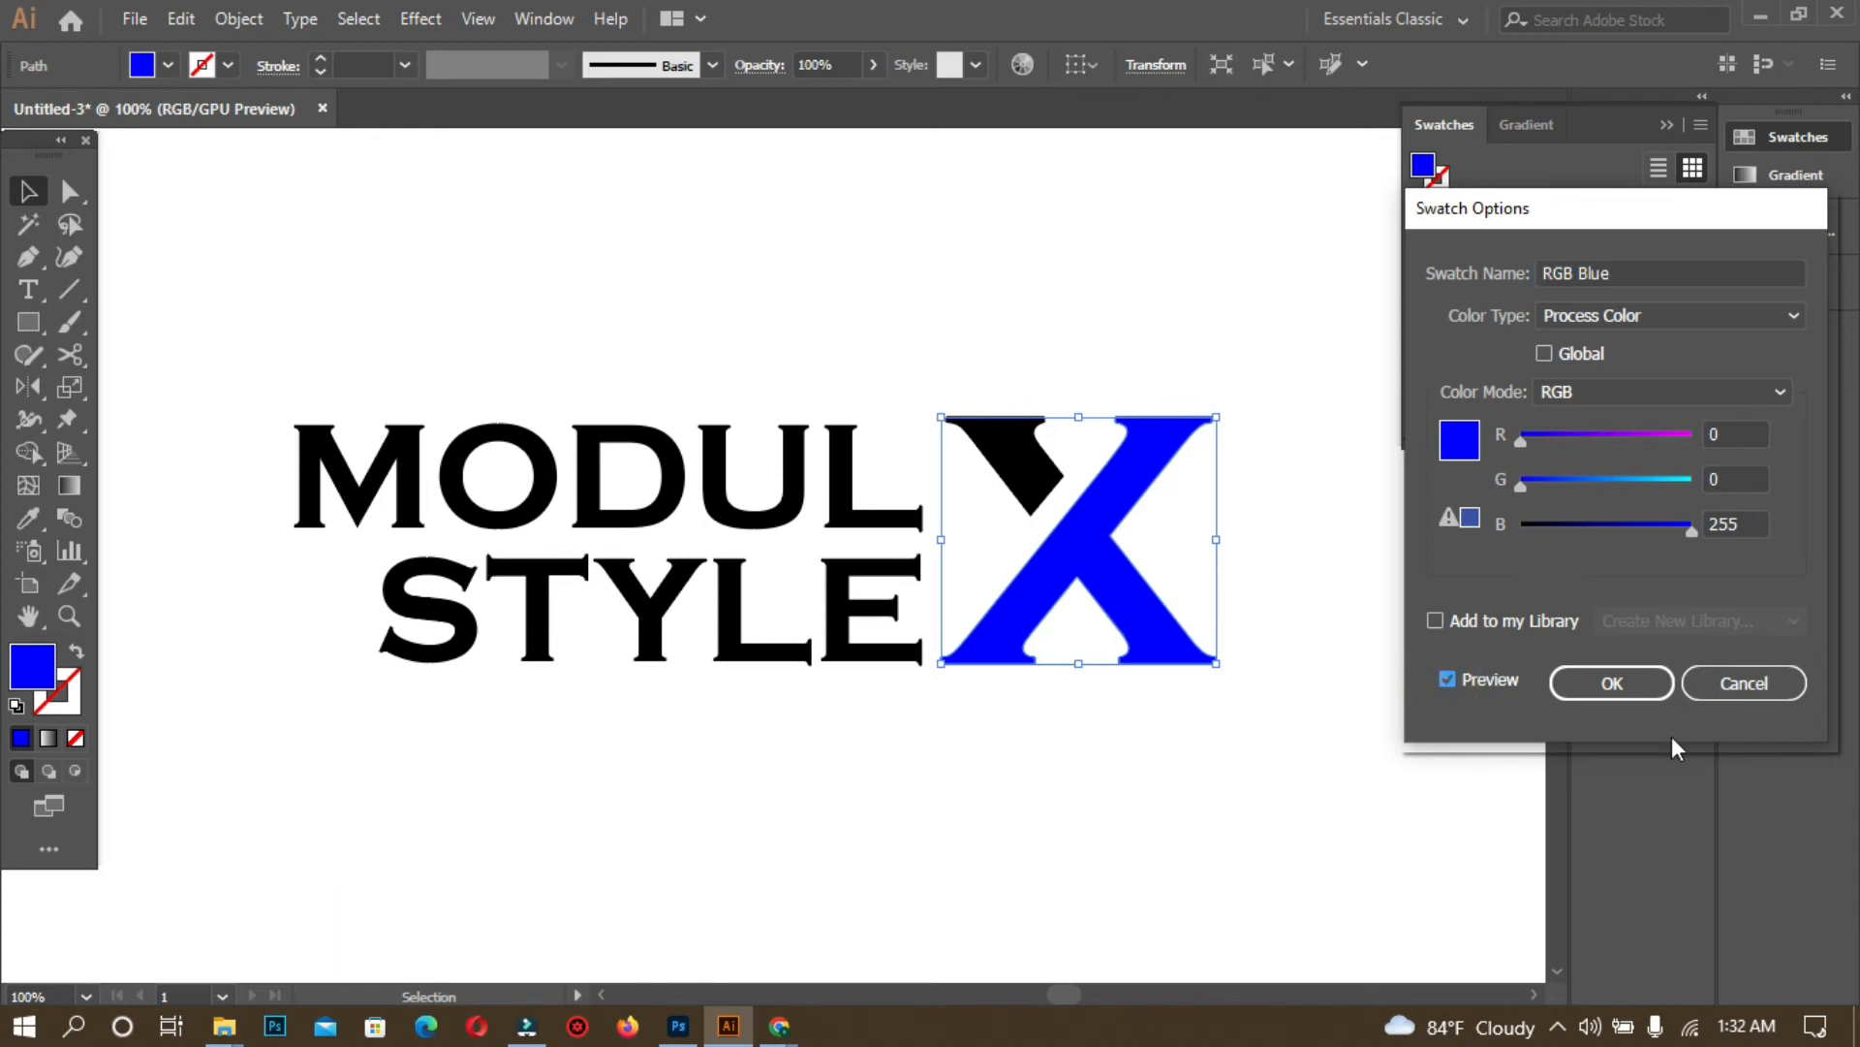
{"action": "left_click", "coordinate": [1744, 685]}
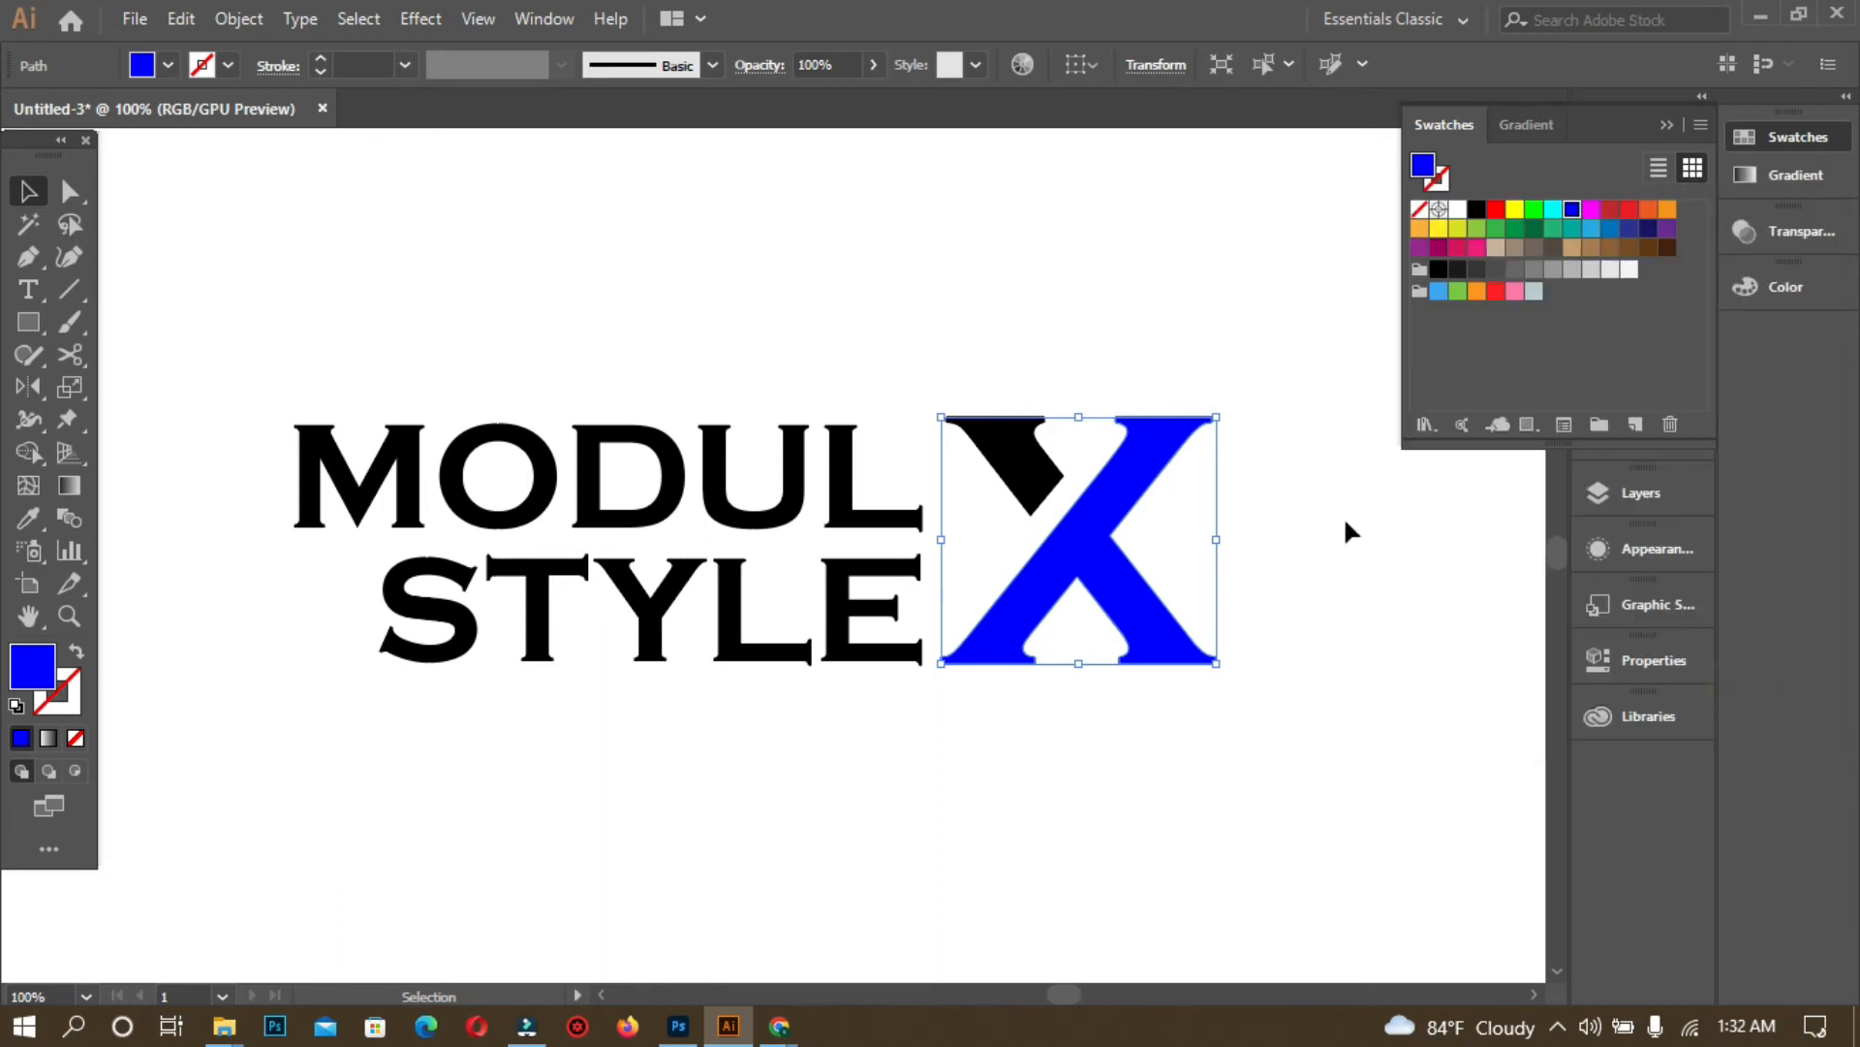
{"action": "left_click", "coordinate": [1592, 210]}
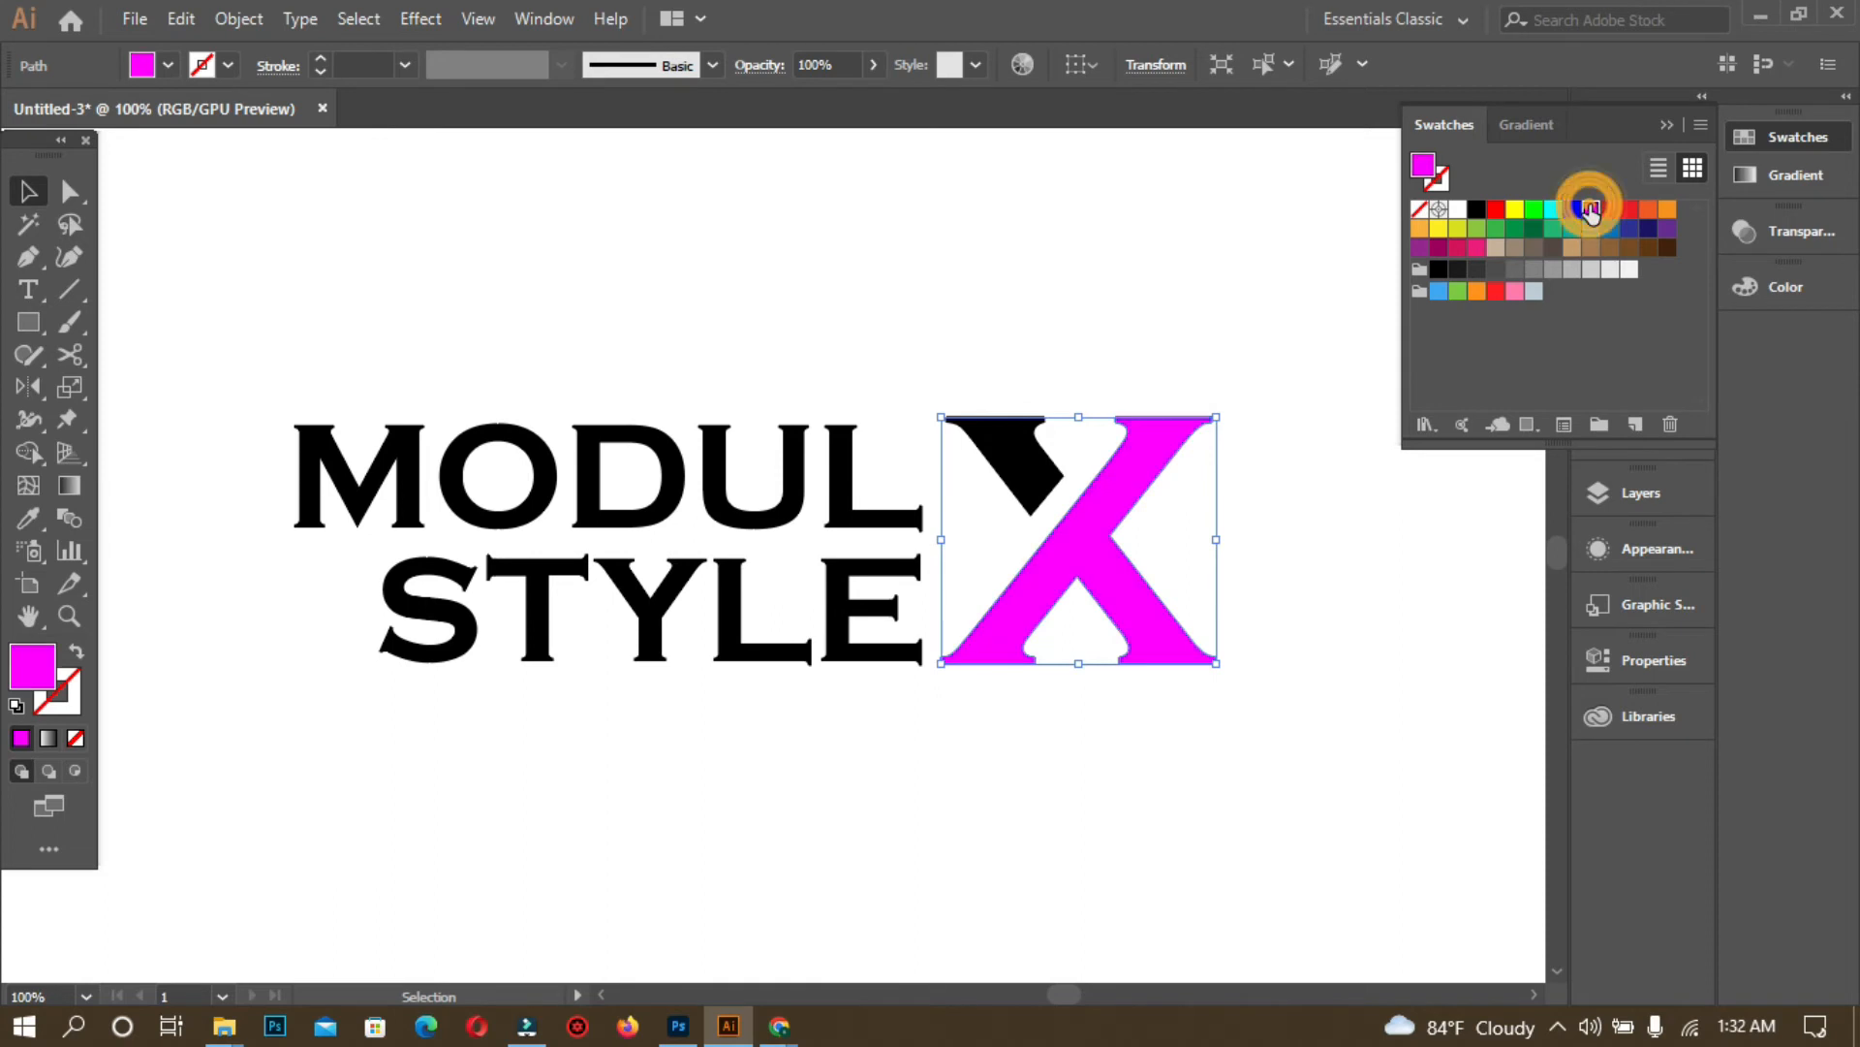
- Fill the large part of the X with the bright red swatch and edit that swatch to R=138 G=0 B=0
{"action": "left_click", "coordinate": [1626, 210]}
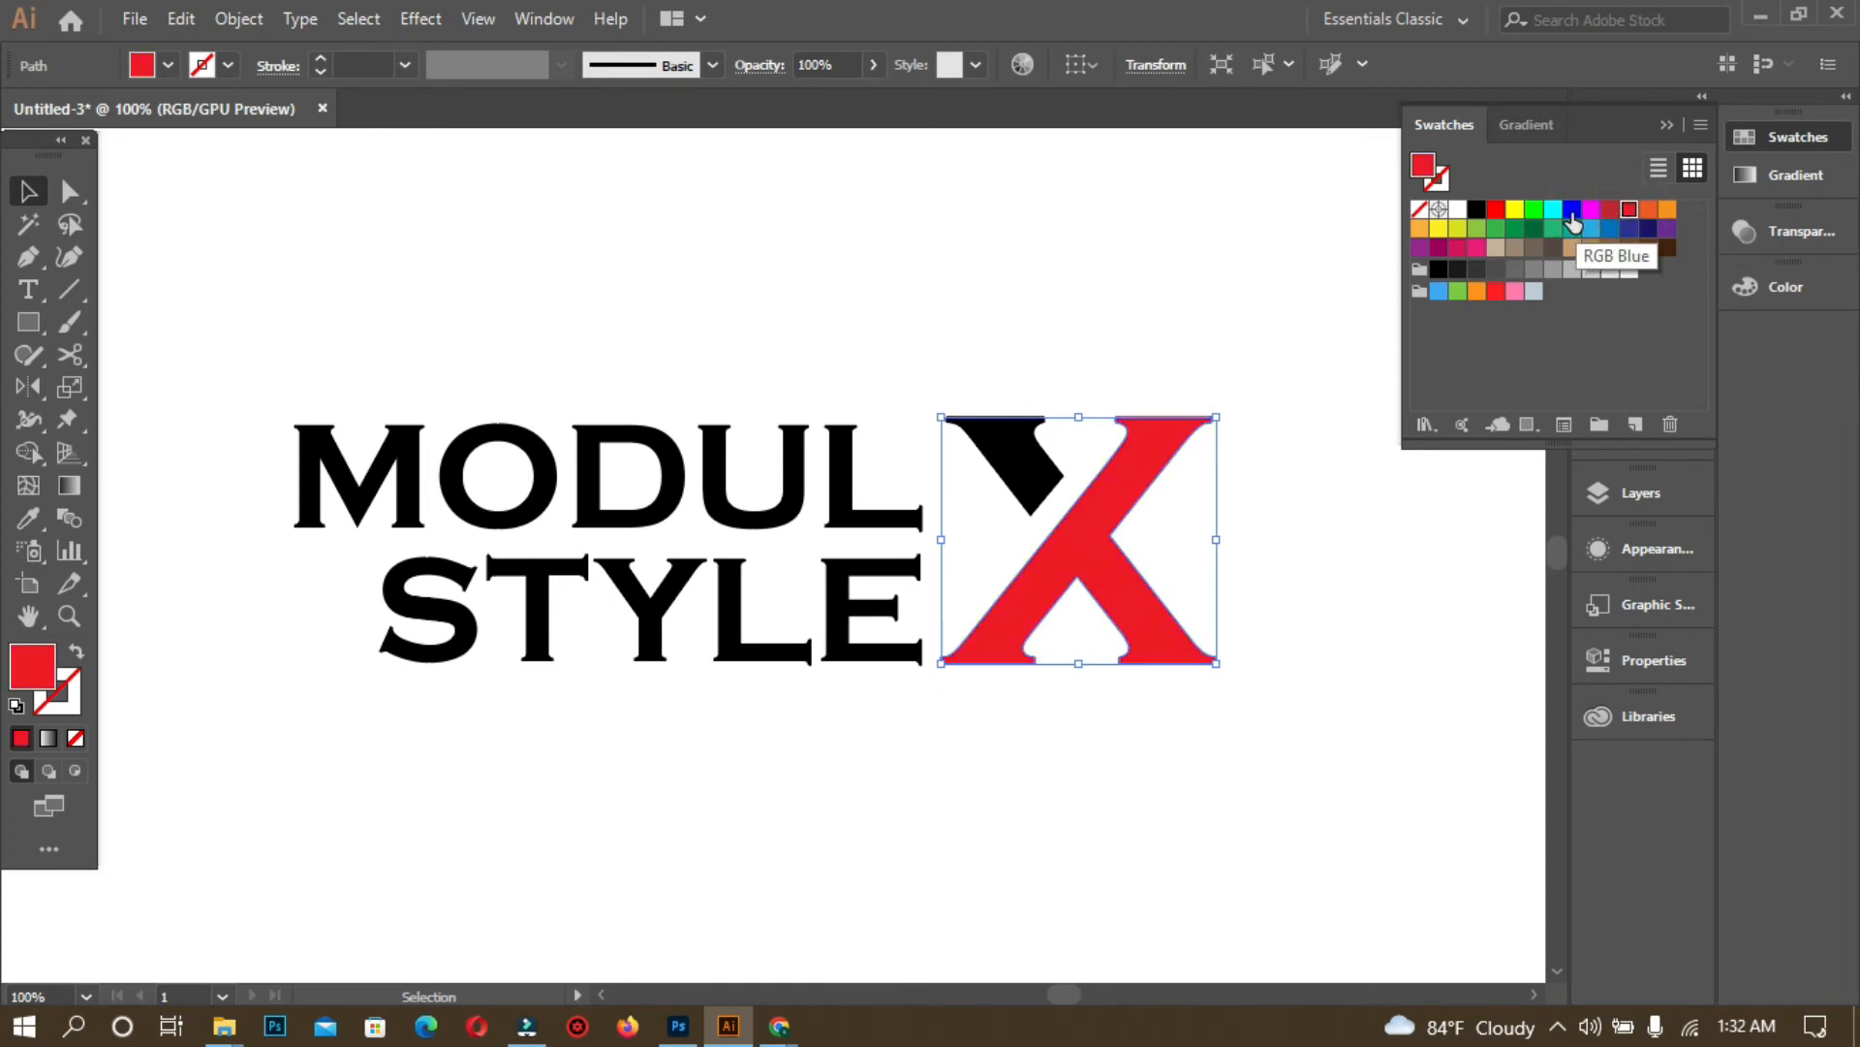
{"action": "left_click", "coordinate": [1626, 208]}
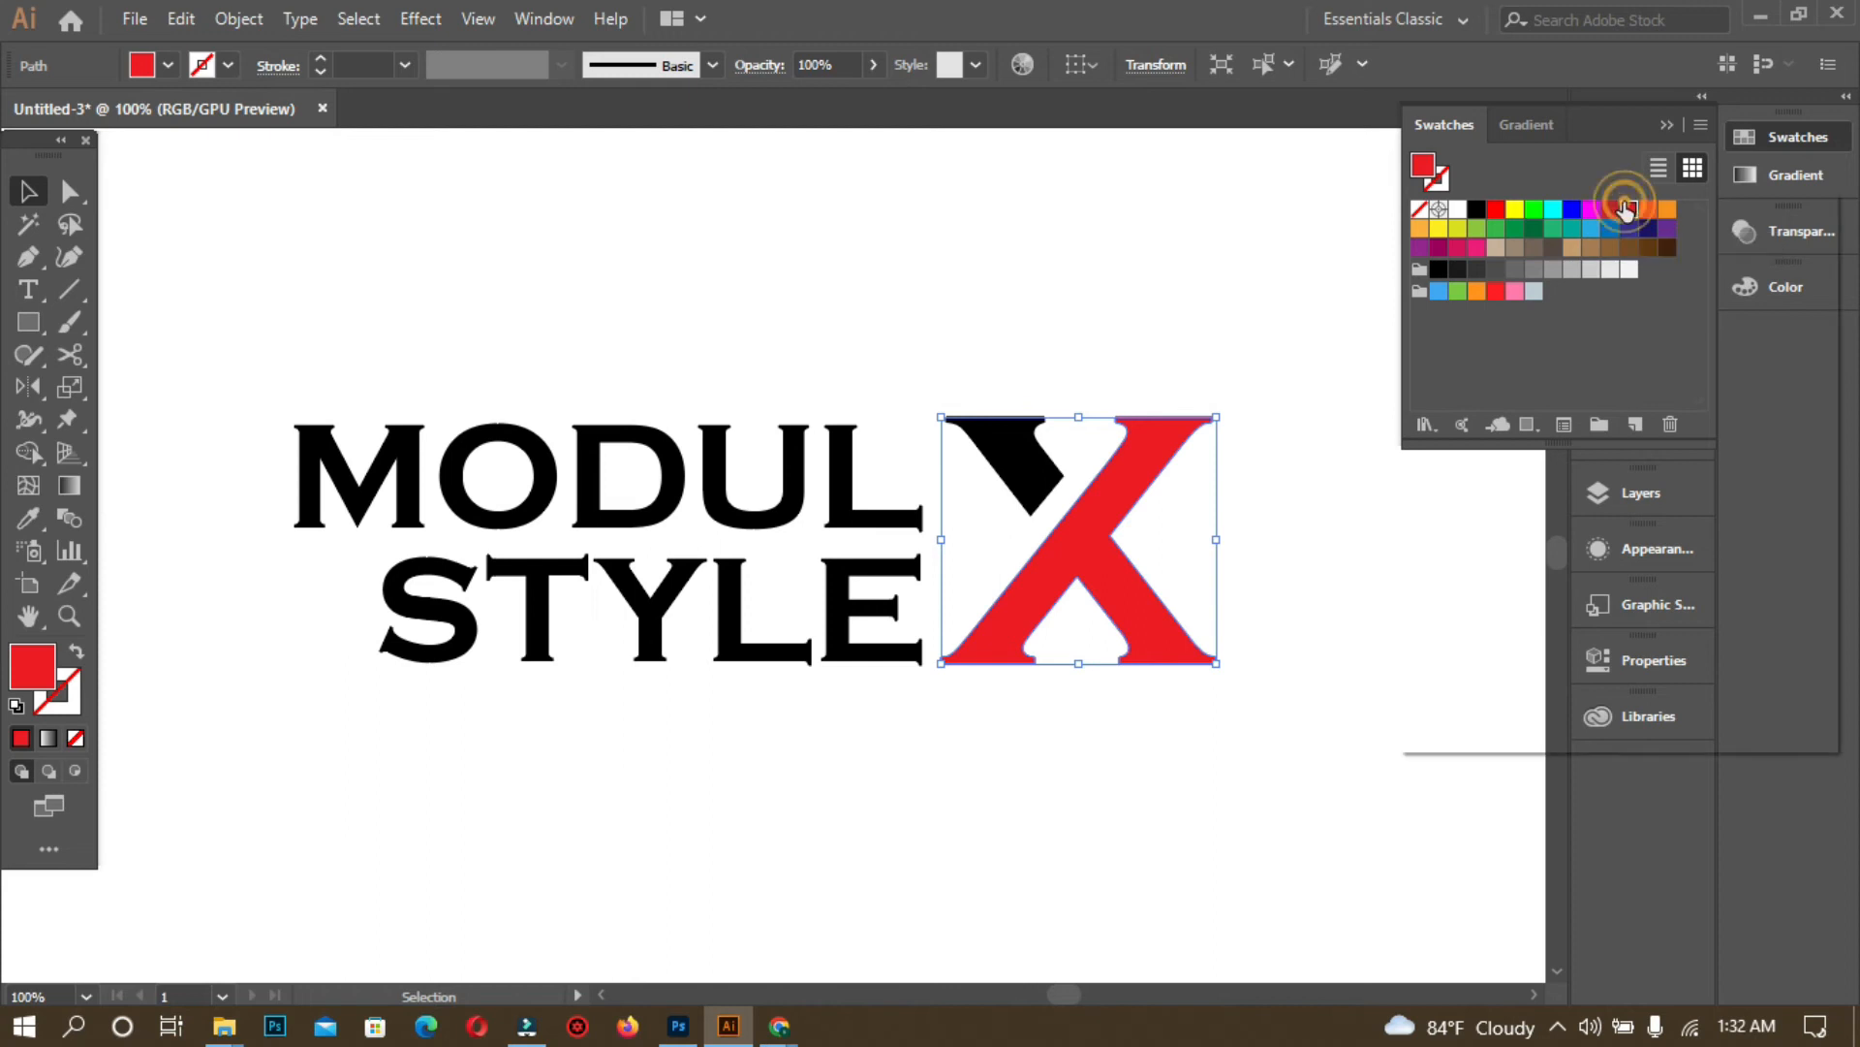
{"action": "double_click", "coordinate": [1626, 208]}
{"action": "left_click", "coordinate": [1440, 684]}
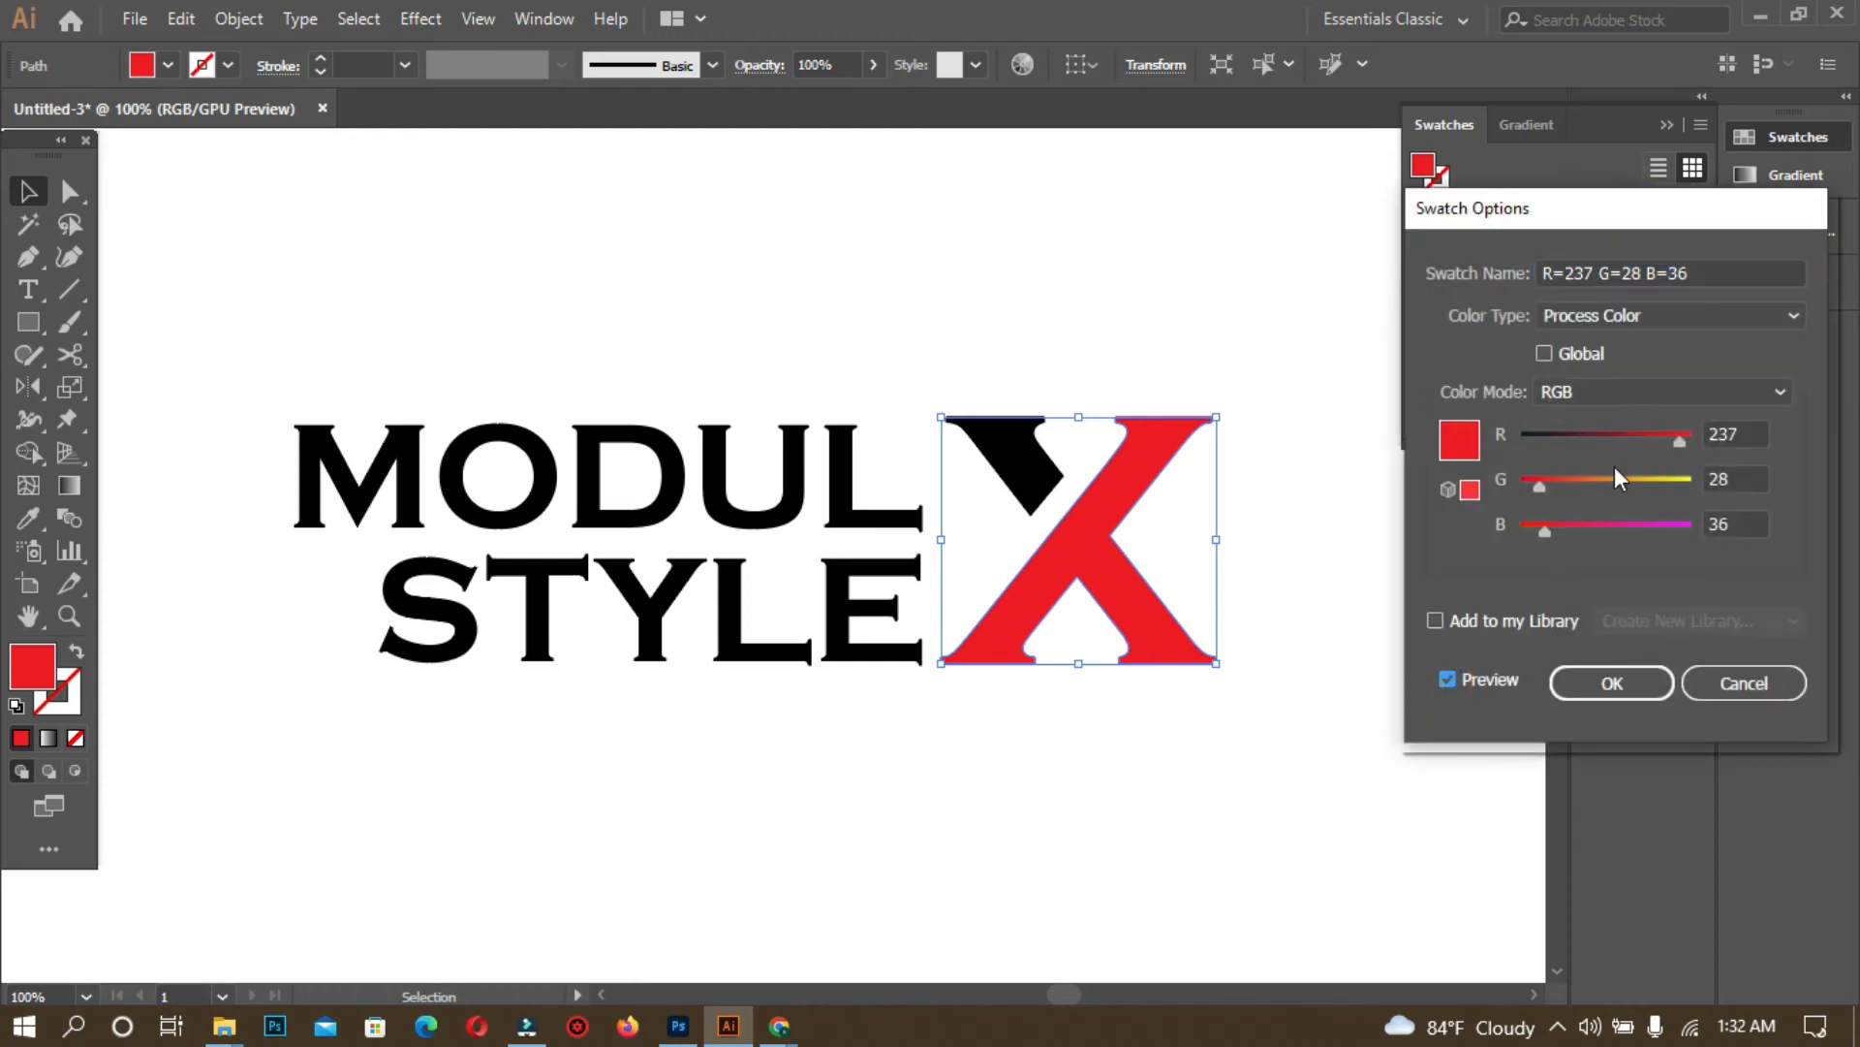
{"action": "left_click_drag", "start_coordinate": [1678, 438], "coordinate": [1517, 532]}
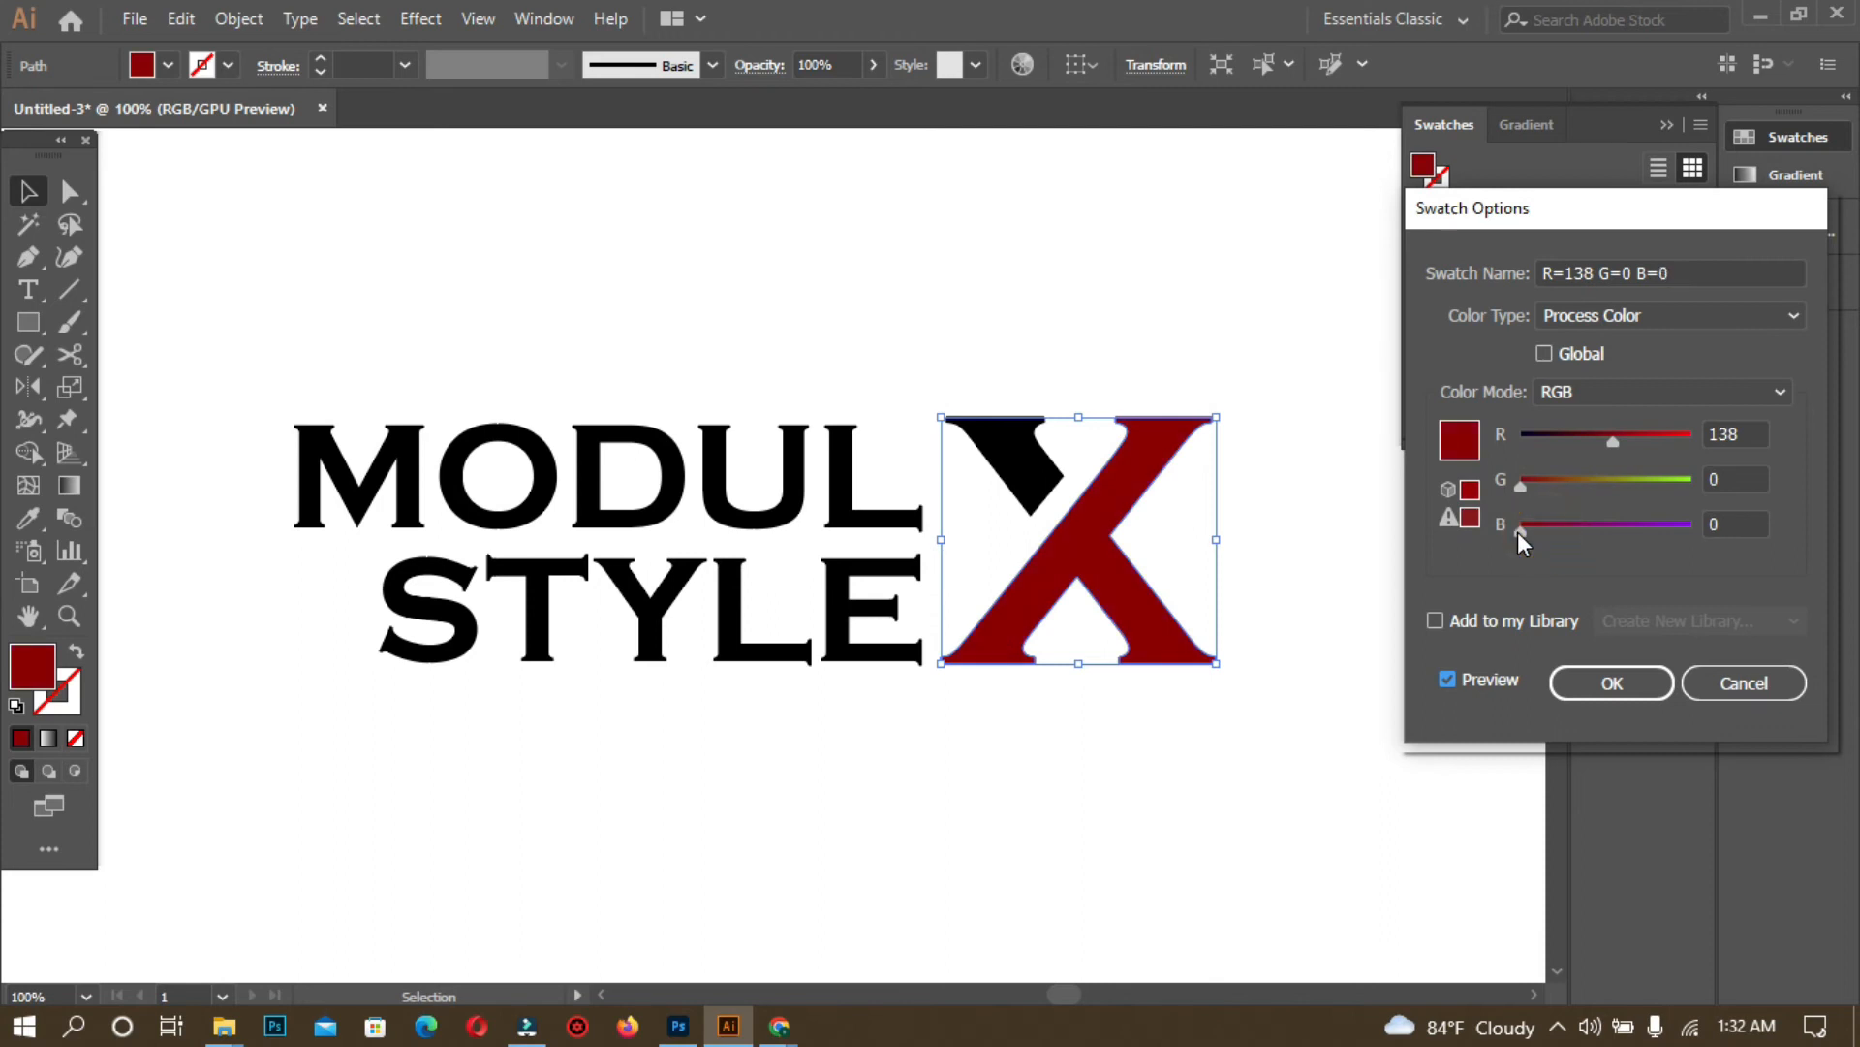
{"action": "left_click", "coordinate": [1589, 683]}
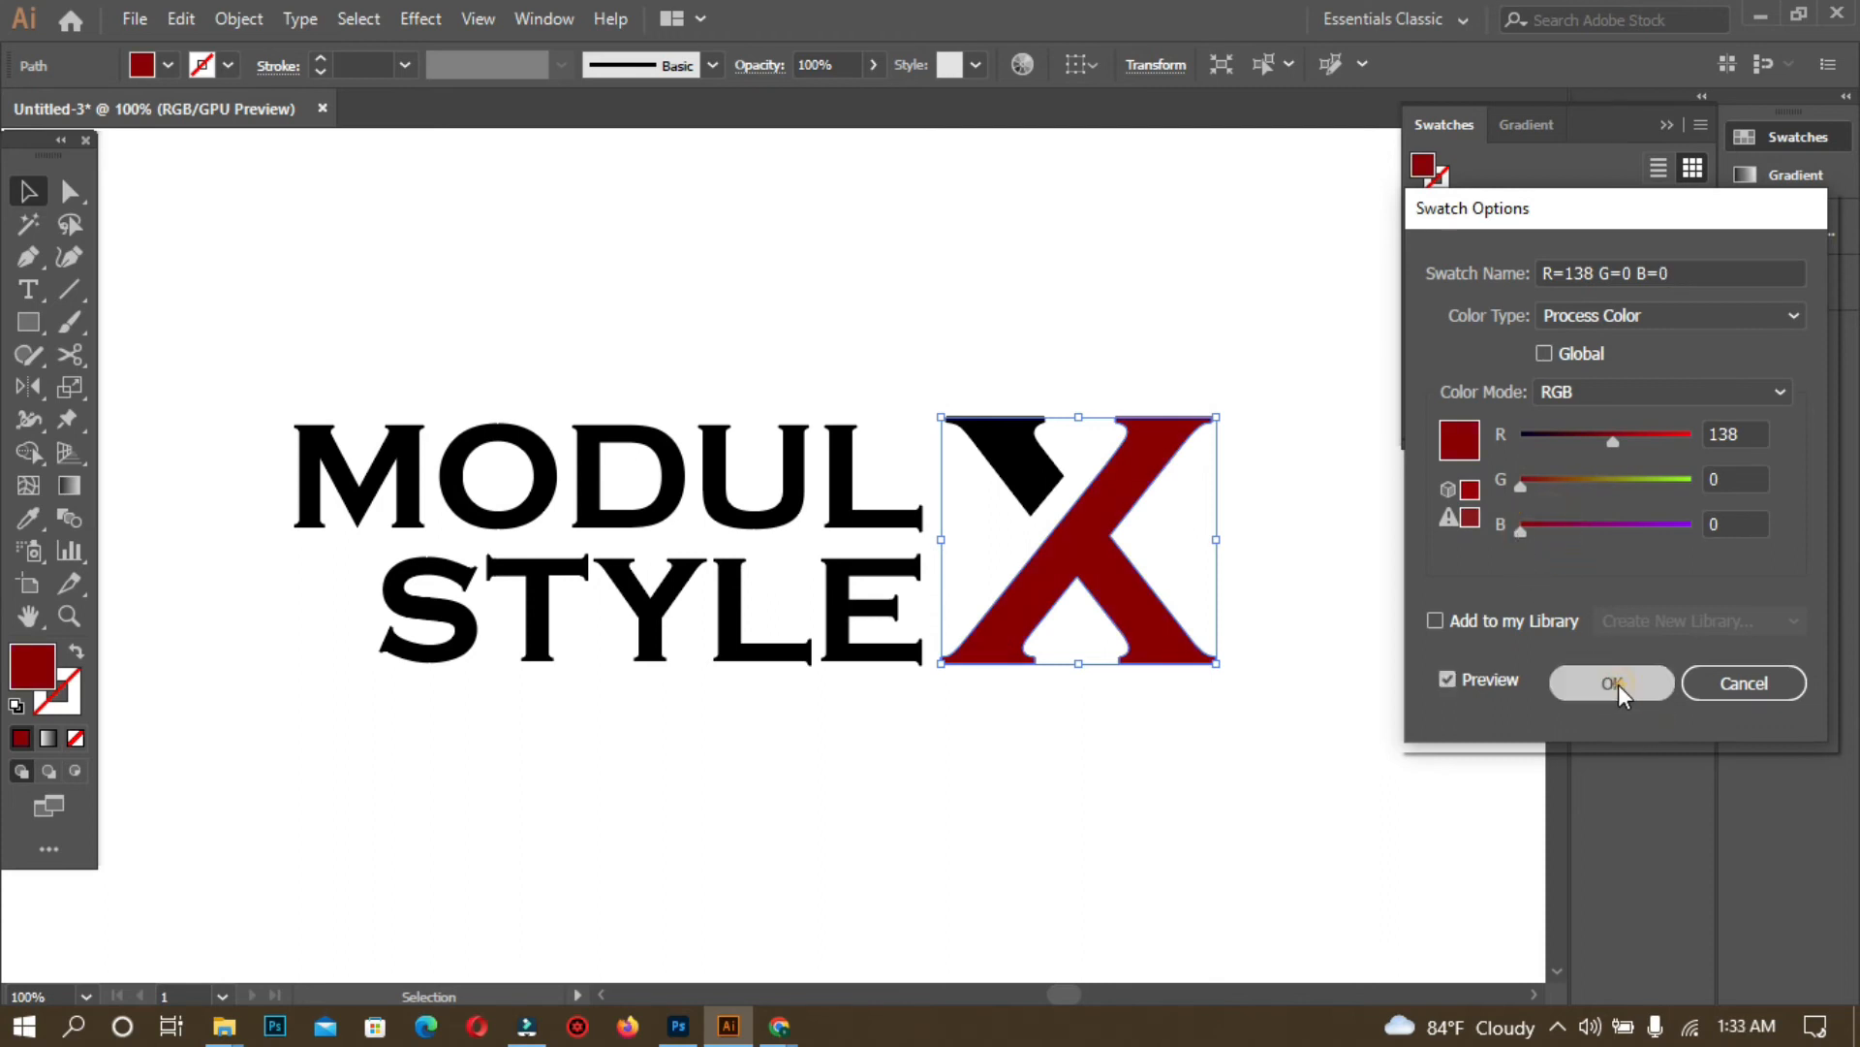
{"action": "left_click", "coordinate": [1106, 242]}
- Fill the small upper-left piece of the X with the dark navy blue swatch
{"action": "left_click", "coordinate": [1012, 479]}
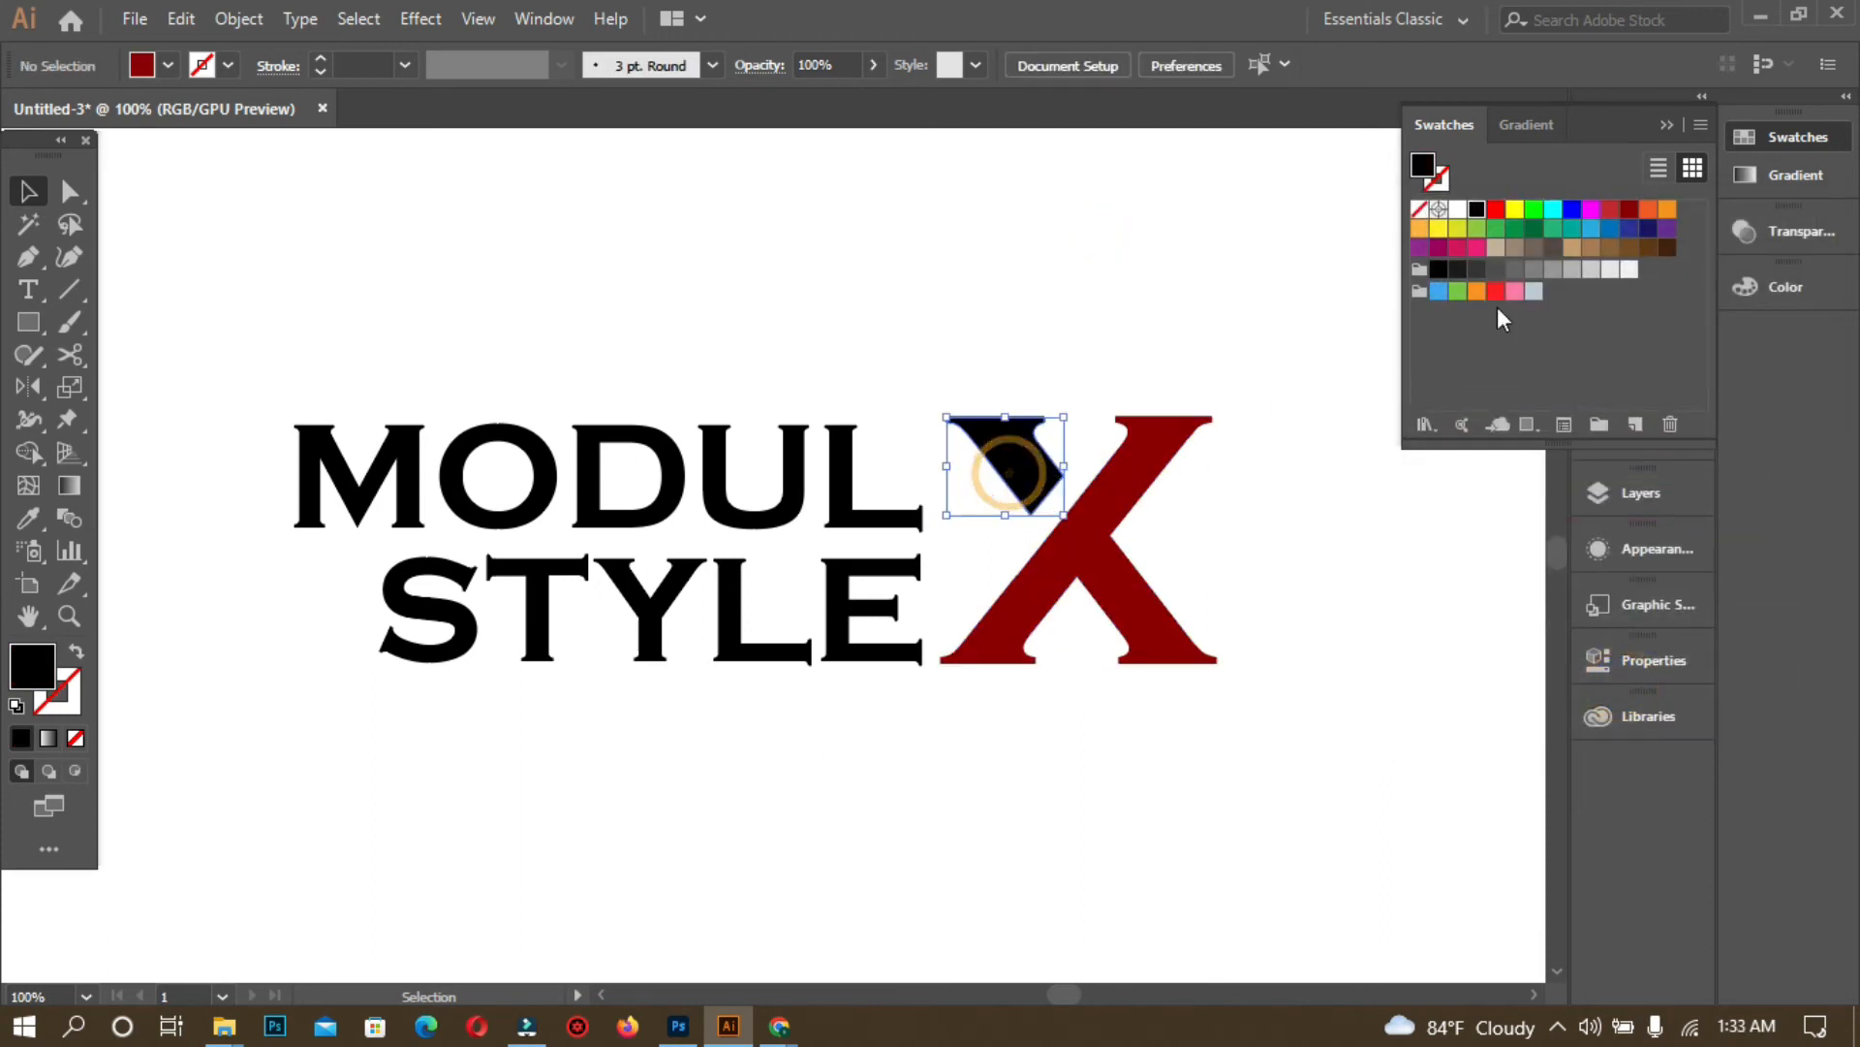
{"action": "left_click", "coordinate": [1644, 230]}
{"action": "left_click", "coordinate": [1151, 201]}
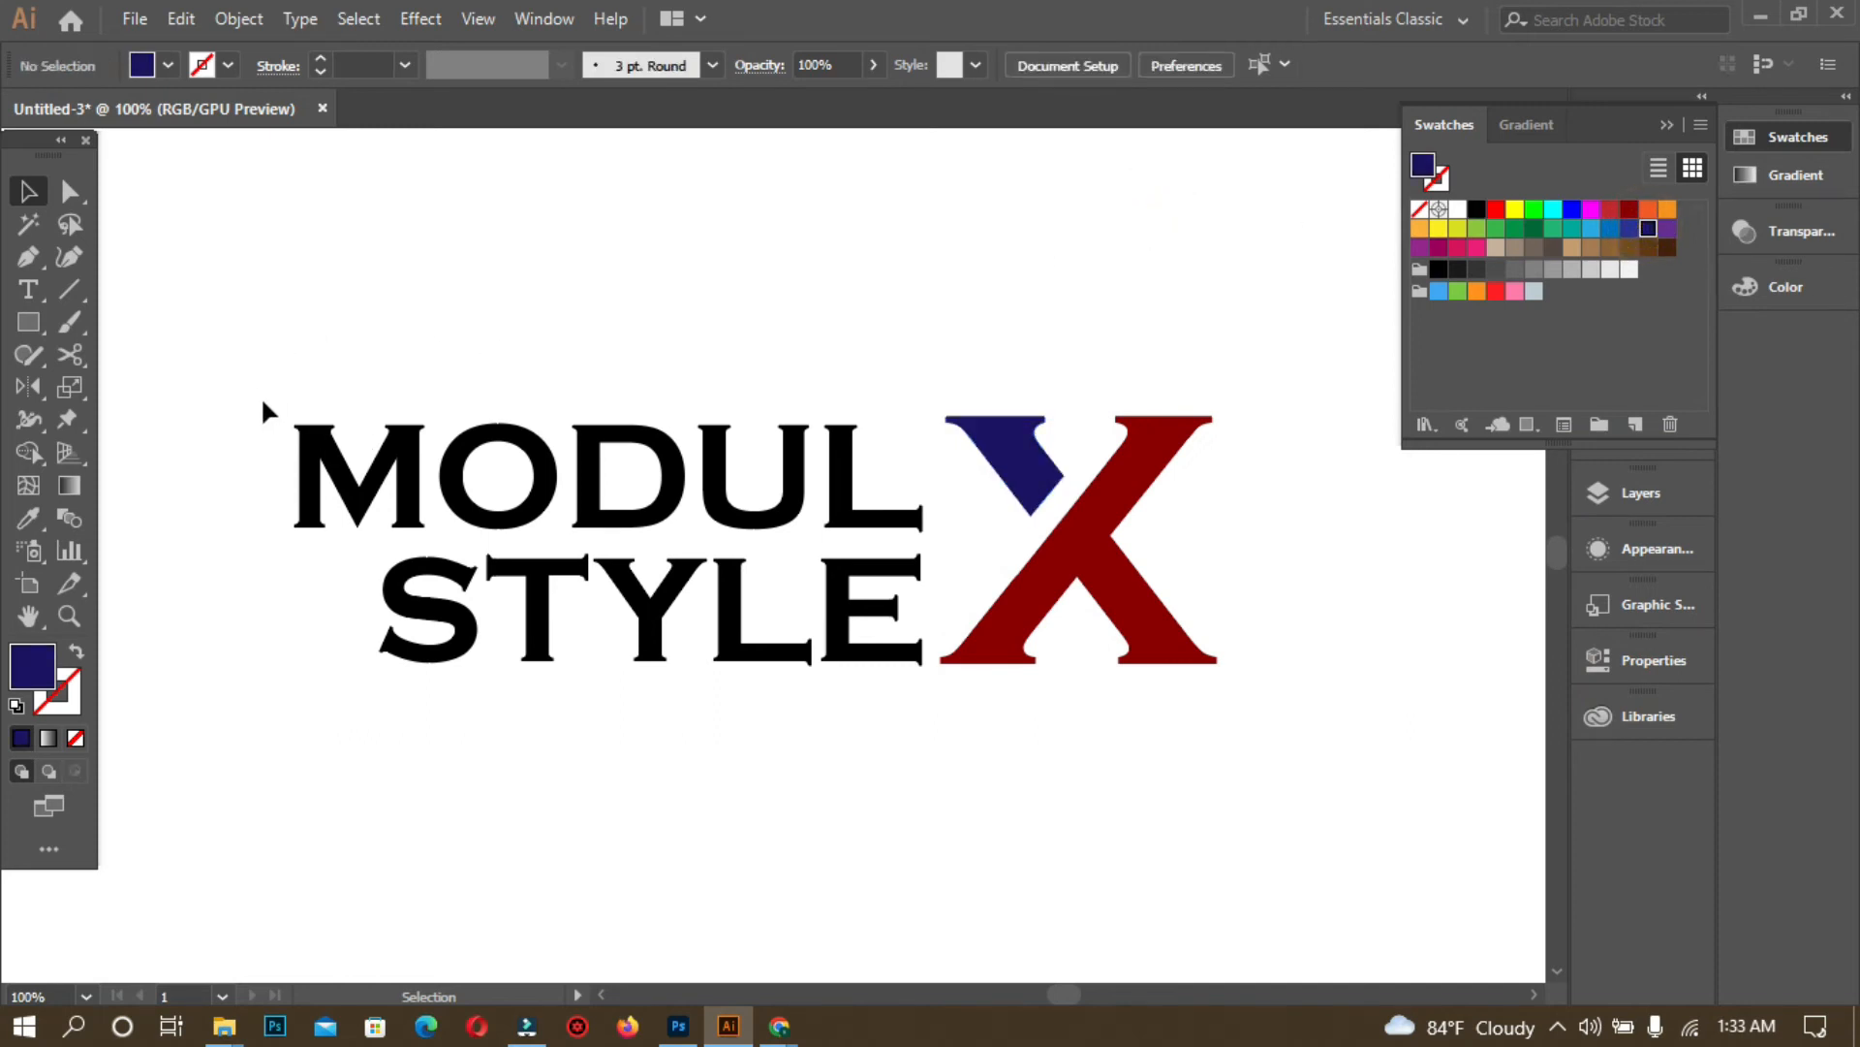
- Recolour the large part of the X with the navy blue sampled from the small upper-left piece using the Eyedropper
{"action": "left_click", "coordinate": [1133, 574]}
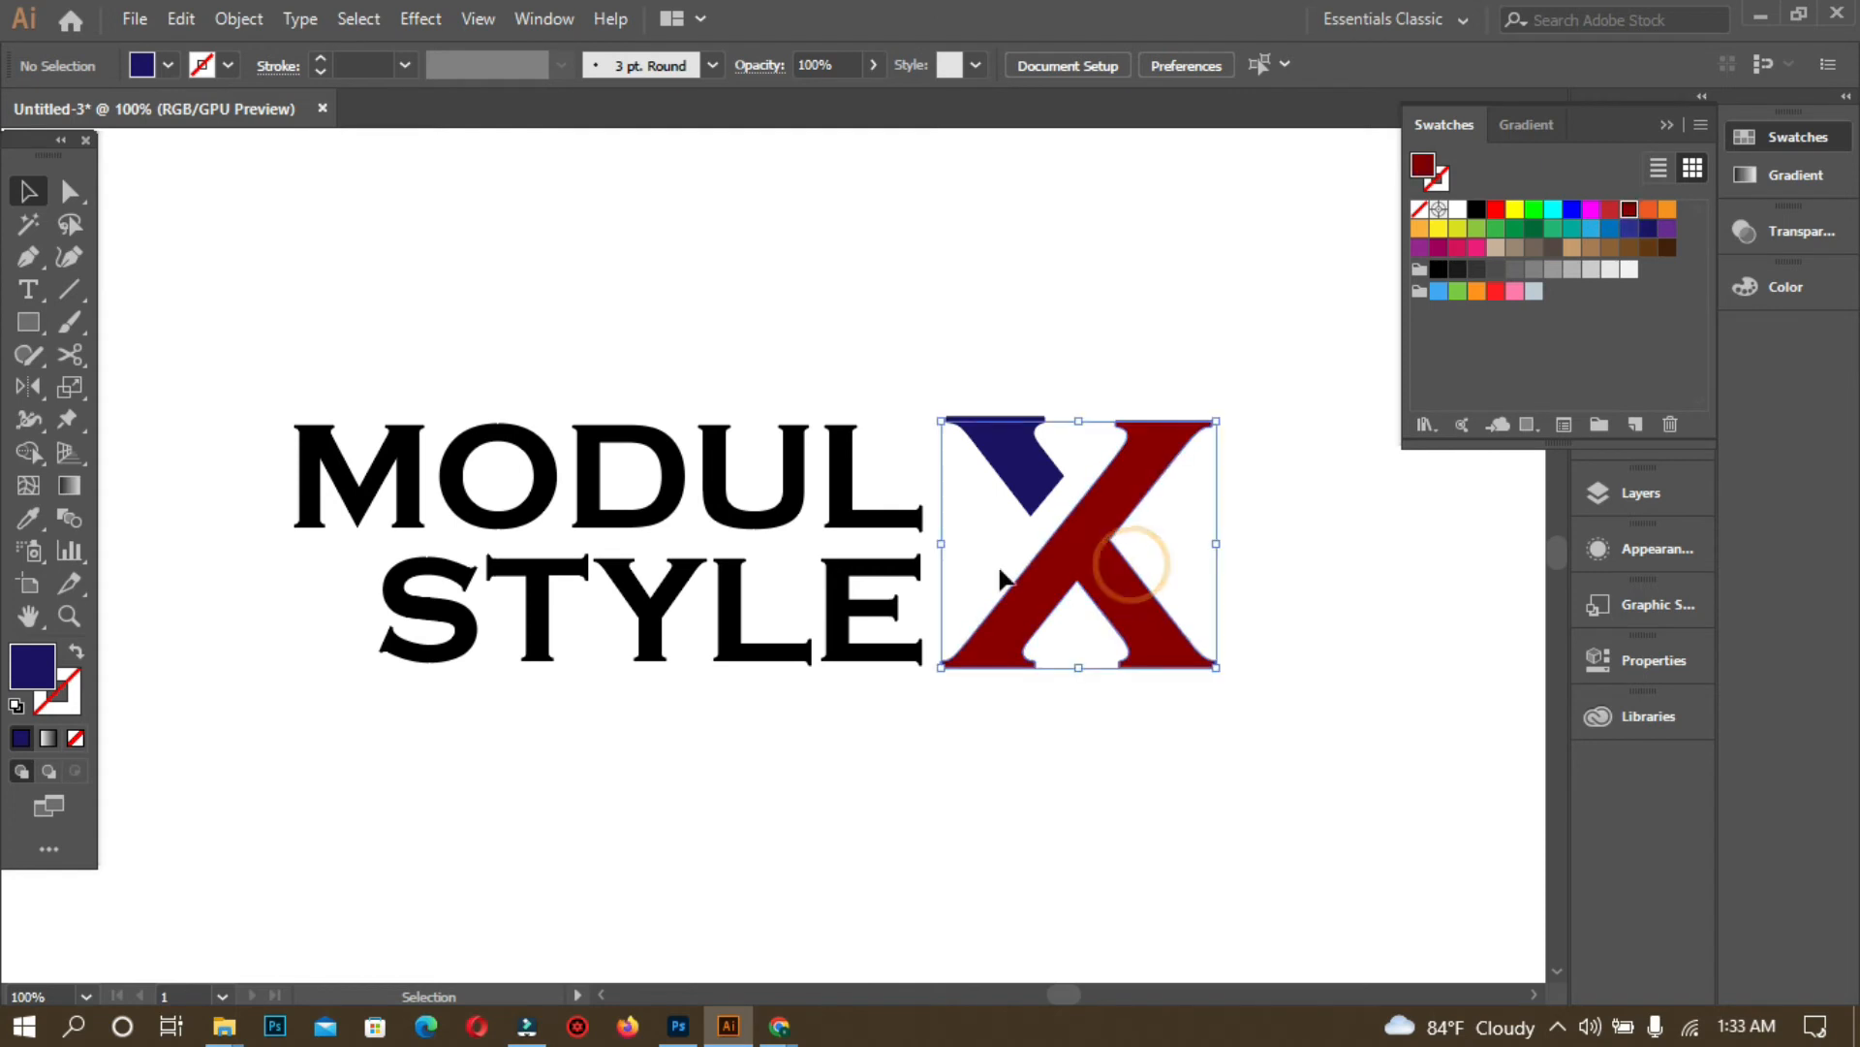
{"action": "left_click", "coordinate": [1439, 576]}
{"action": "left_click", "coordinate": [1134, 573]}
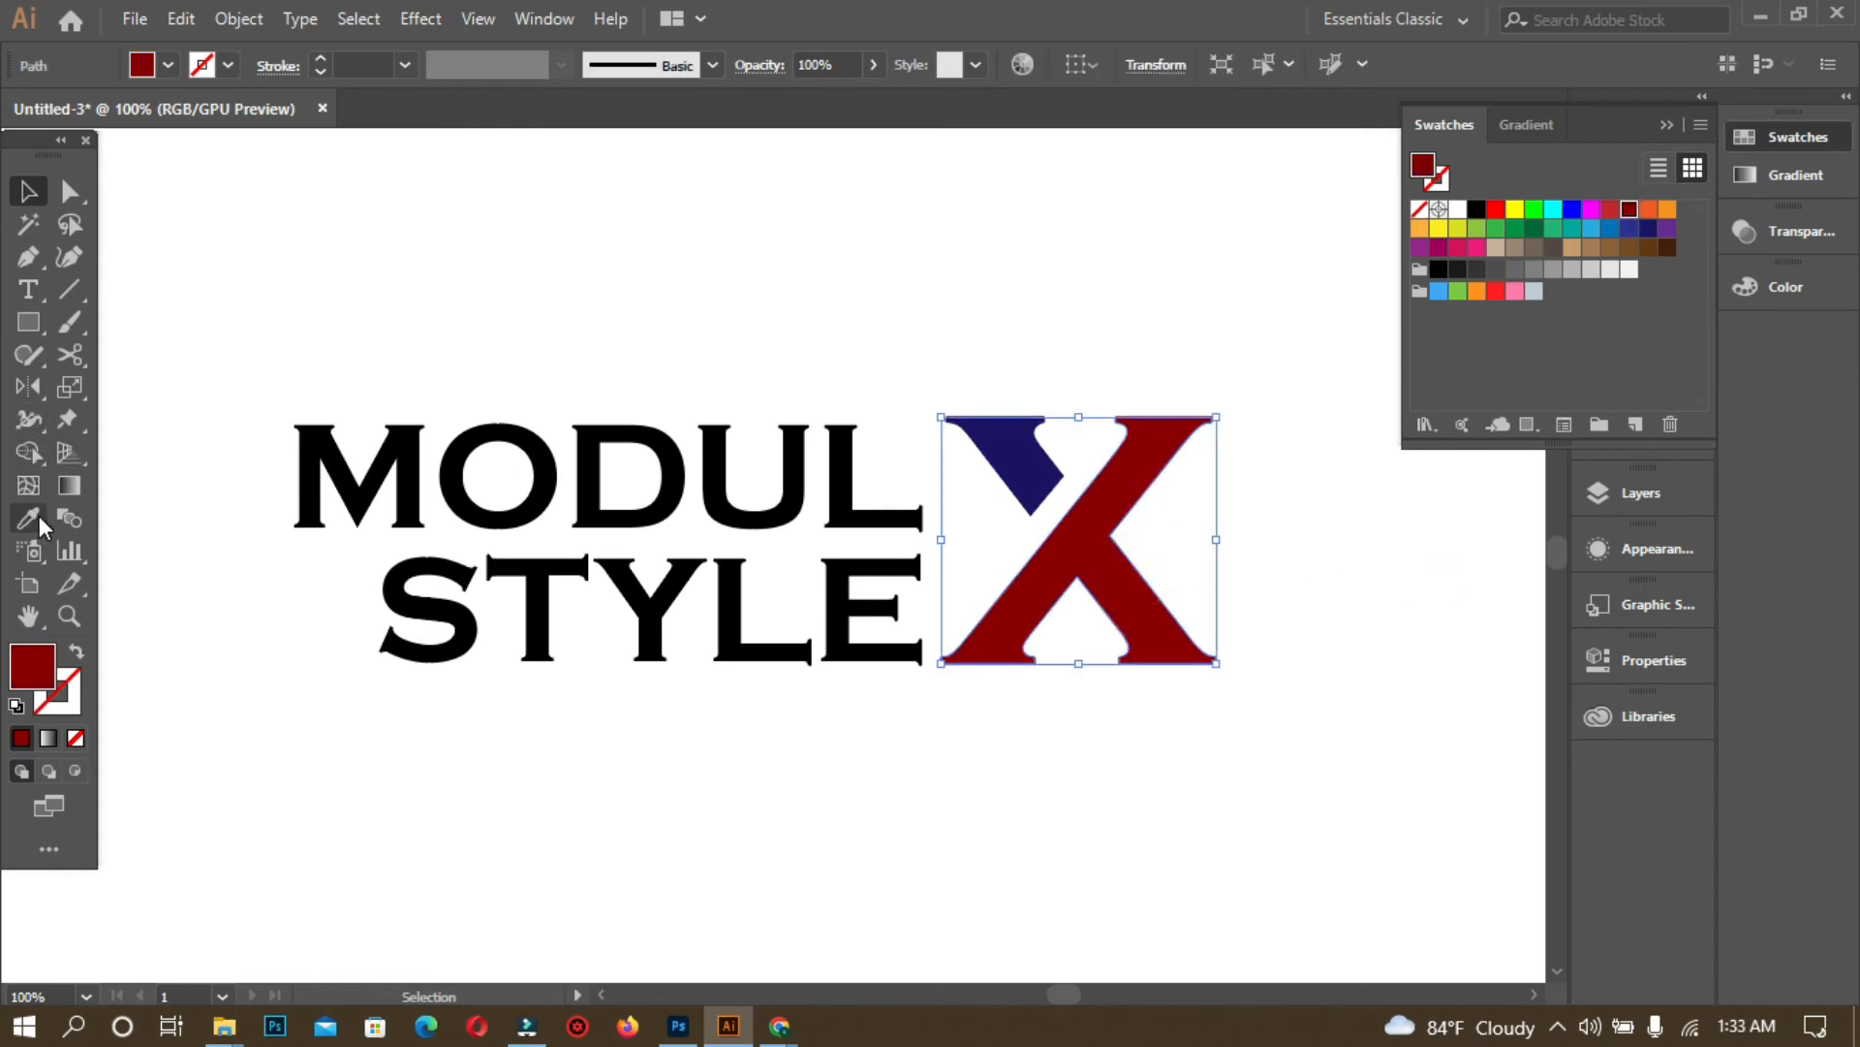
{"action": "left_click", "coordinate": [32, 523]}
{"action": "left_click", "coordinate": [1018, 442]}
{"action": "left_click", "coordinate": [29, 191]}
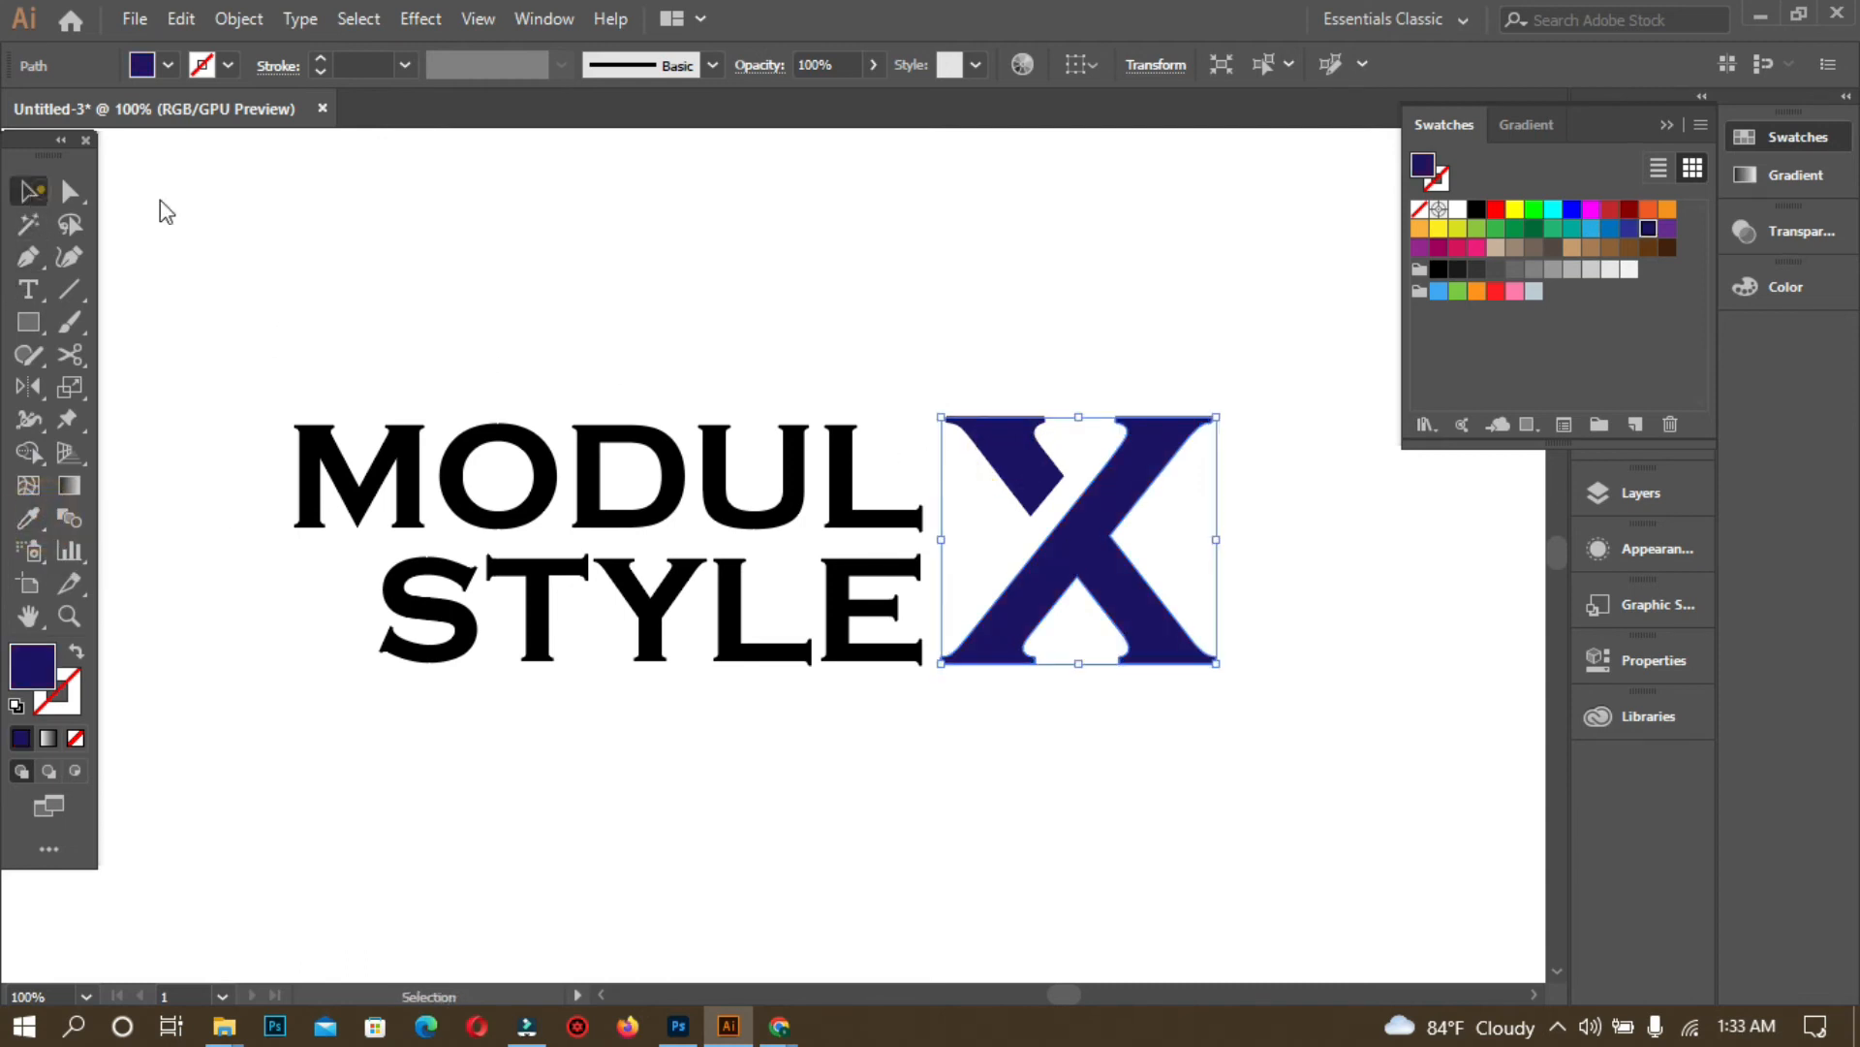
{"action": "left_click", "coordinate": [893, 199]}
- Fill the small upper-left piece of the X with the R=138 G=0 B=0 dark red swatch
{"action": "left_click", "coordinate": [1026, 478]}
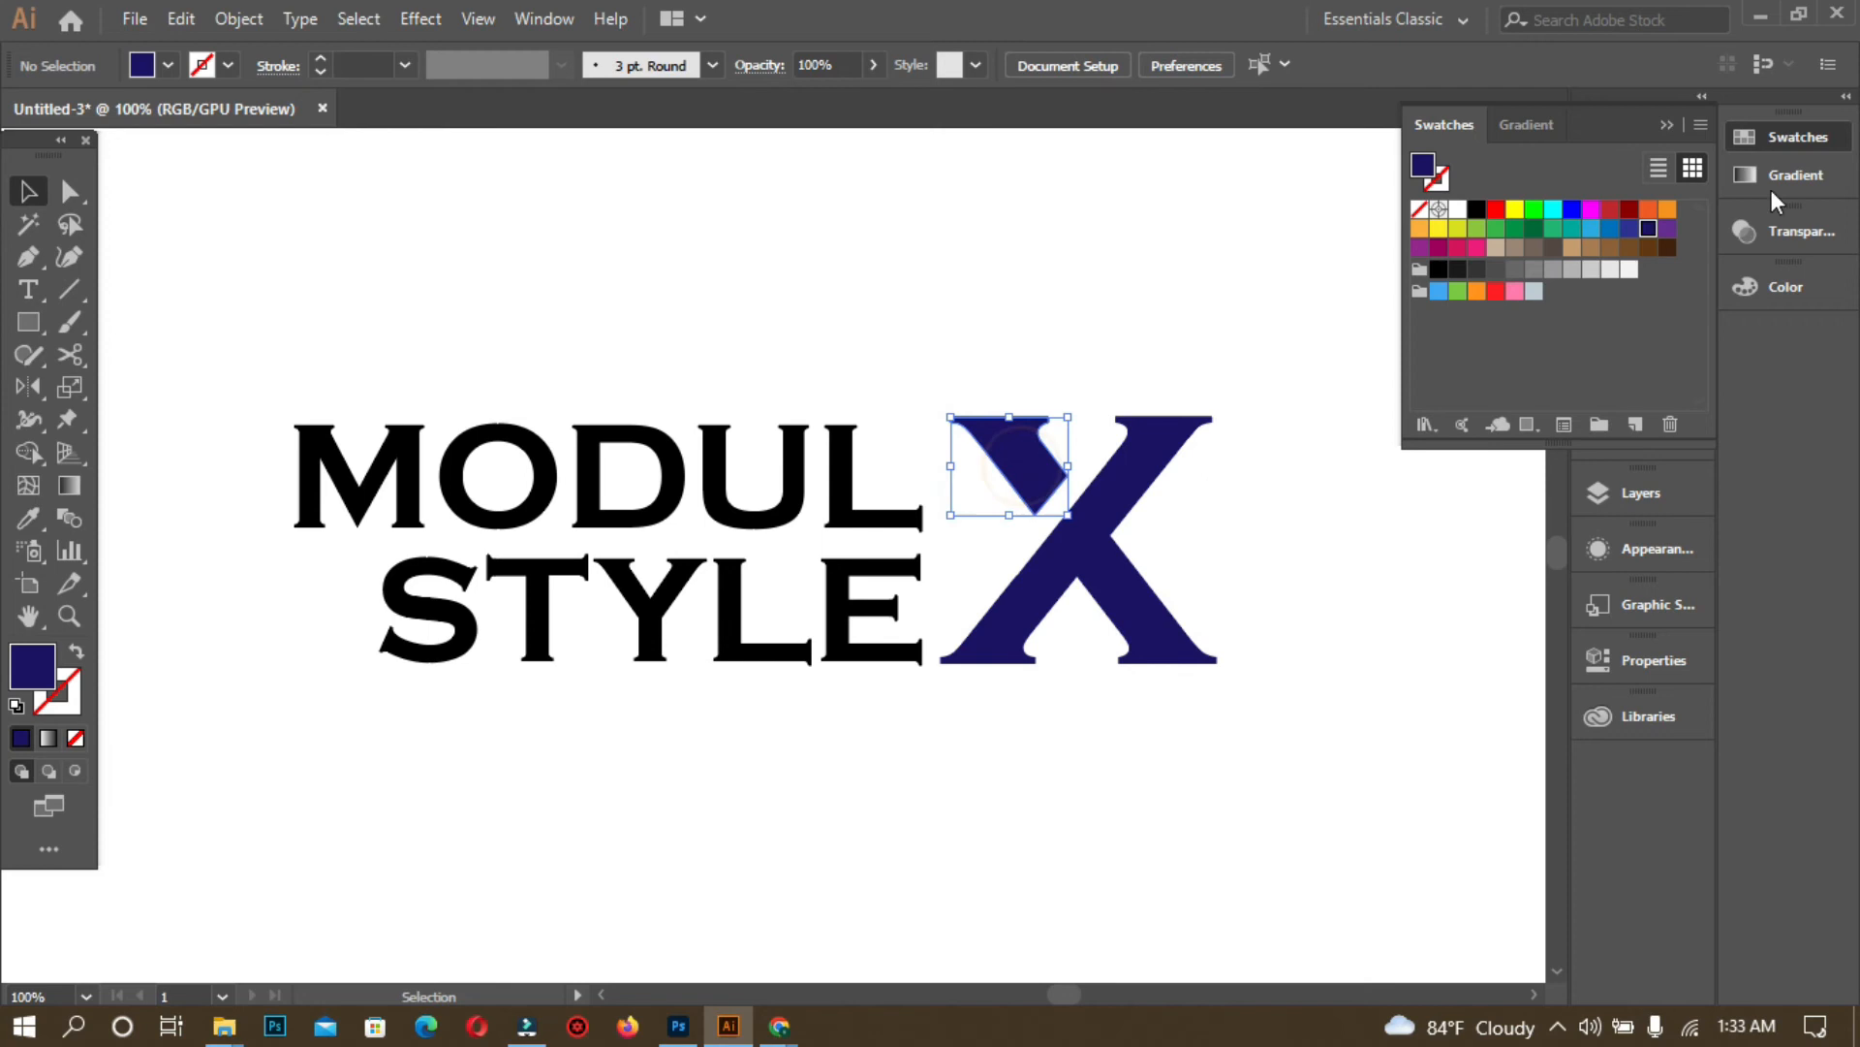
{"action": "left_click", "coordinate": [1629, 211]}
{"action": "left_click", "coordinate": [1037, 270]}
- Colour all the MODUL and STYLE letters navy blue by sampling the large part of the X with the Eyedropper
{"action": "key", "text": "space"}
{"action": "left_click_drag", "start_coordinate": [1186, 877], "coordinate": [1288, 844]}
{"action": "left_click_drag", "start_coordinate": [357, 343], "coordinate": [1031, 640]}
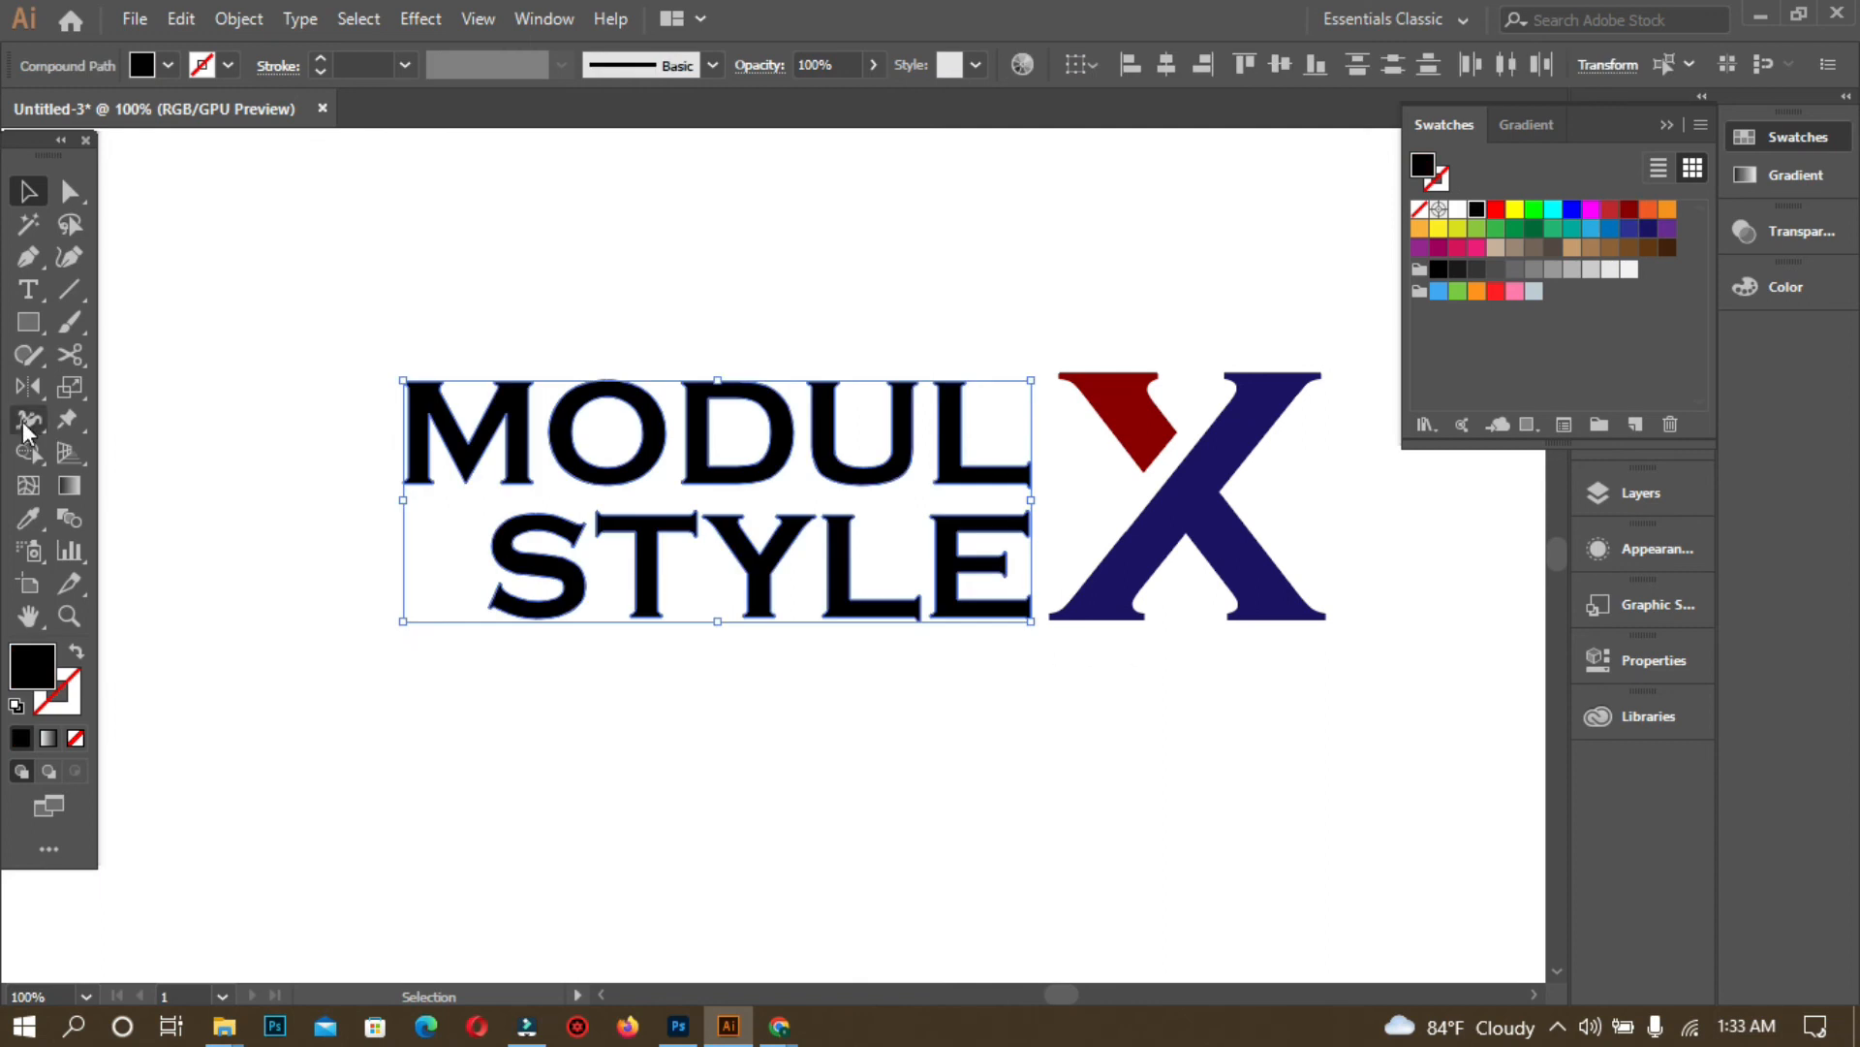
{"action": "left_click", "coordinate": [28, 517]}
{"action": "left_click", "coordinate": [1192, 492]}
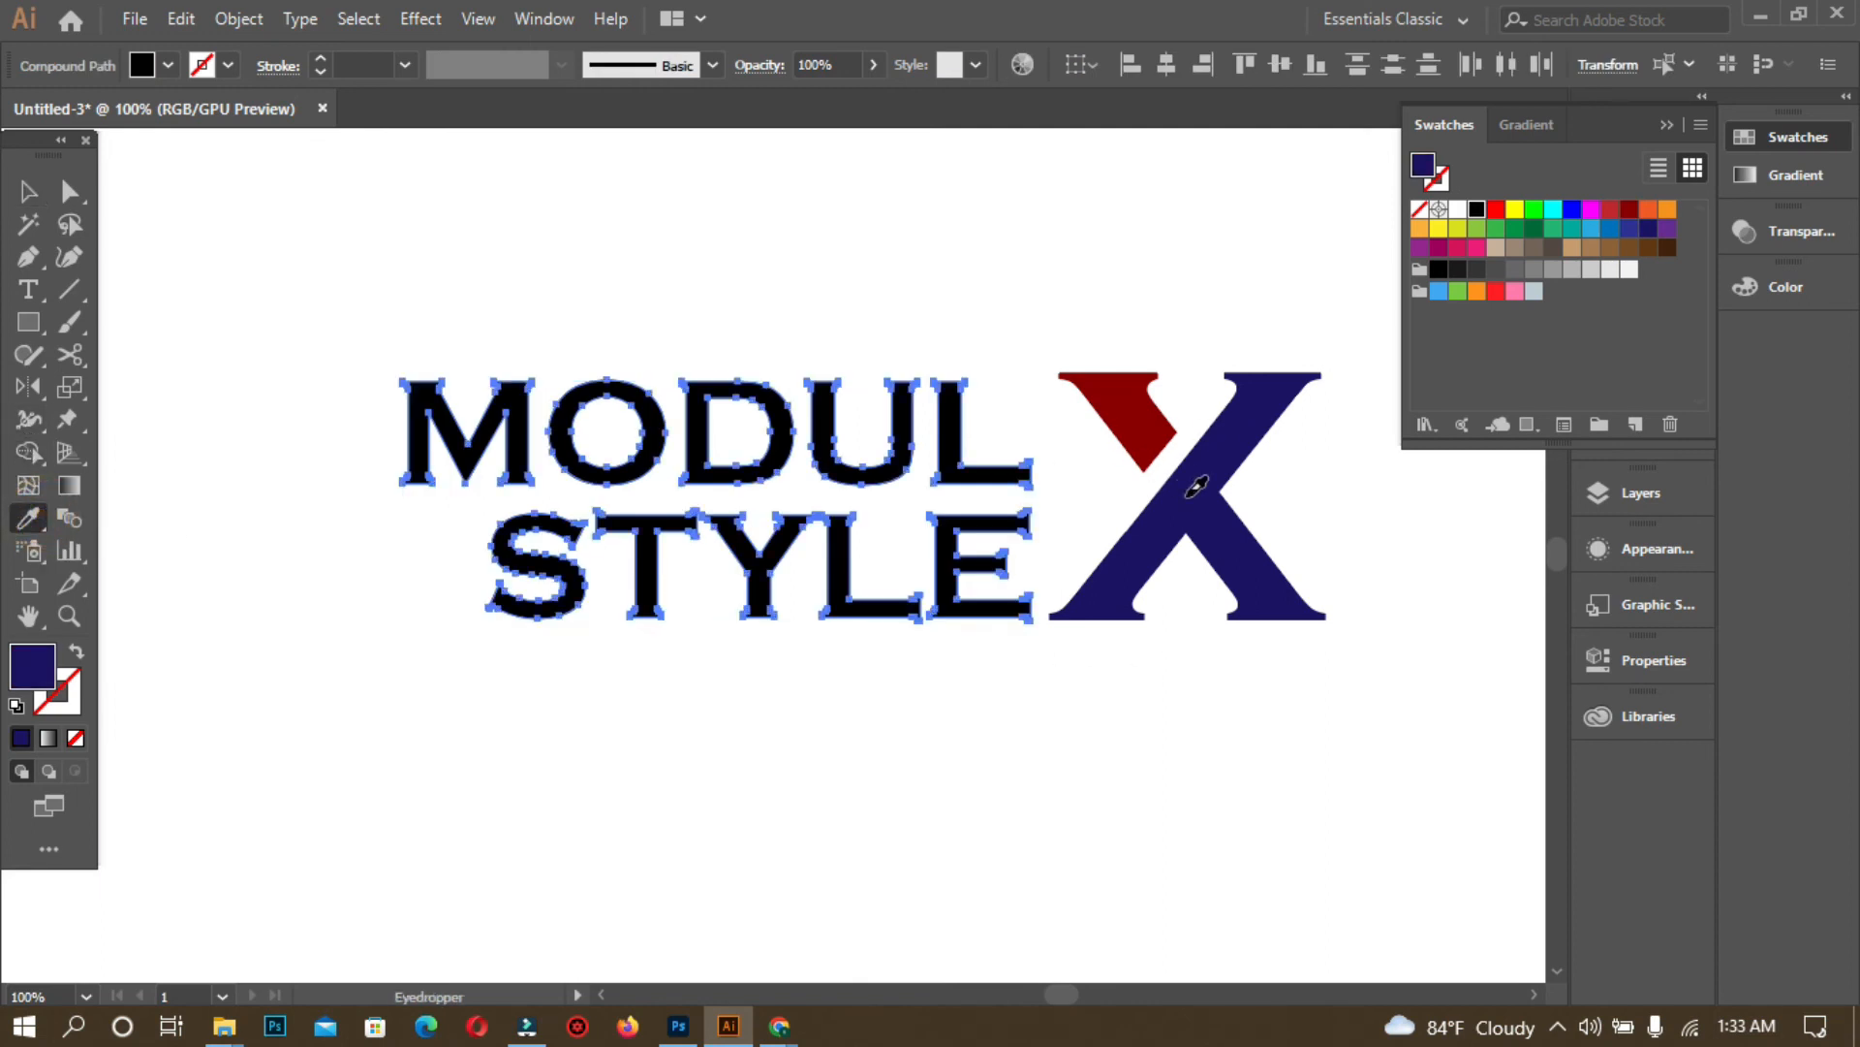
{"action": "left_click", "coordinate": [24, 186]}
{"action": "left_click", "coordinate": [814, 223]}
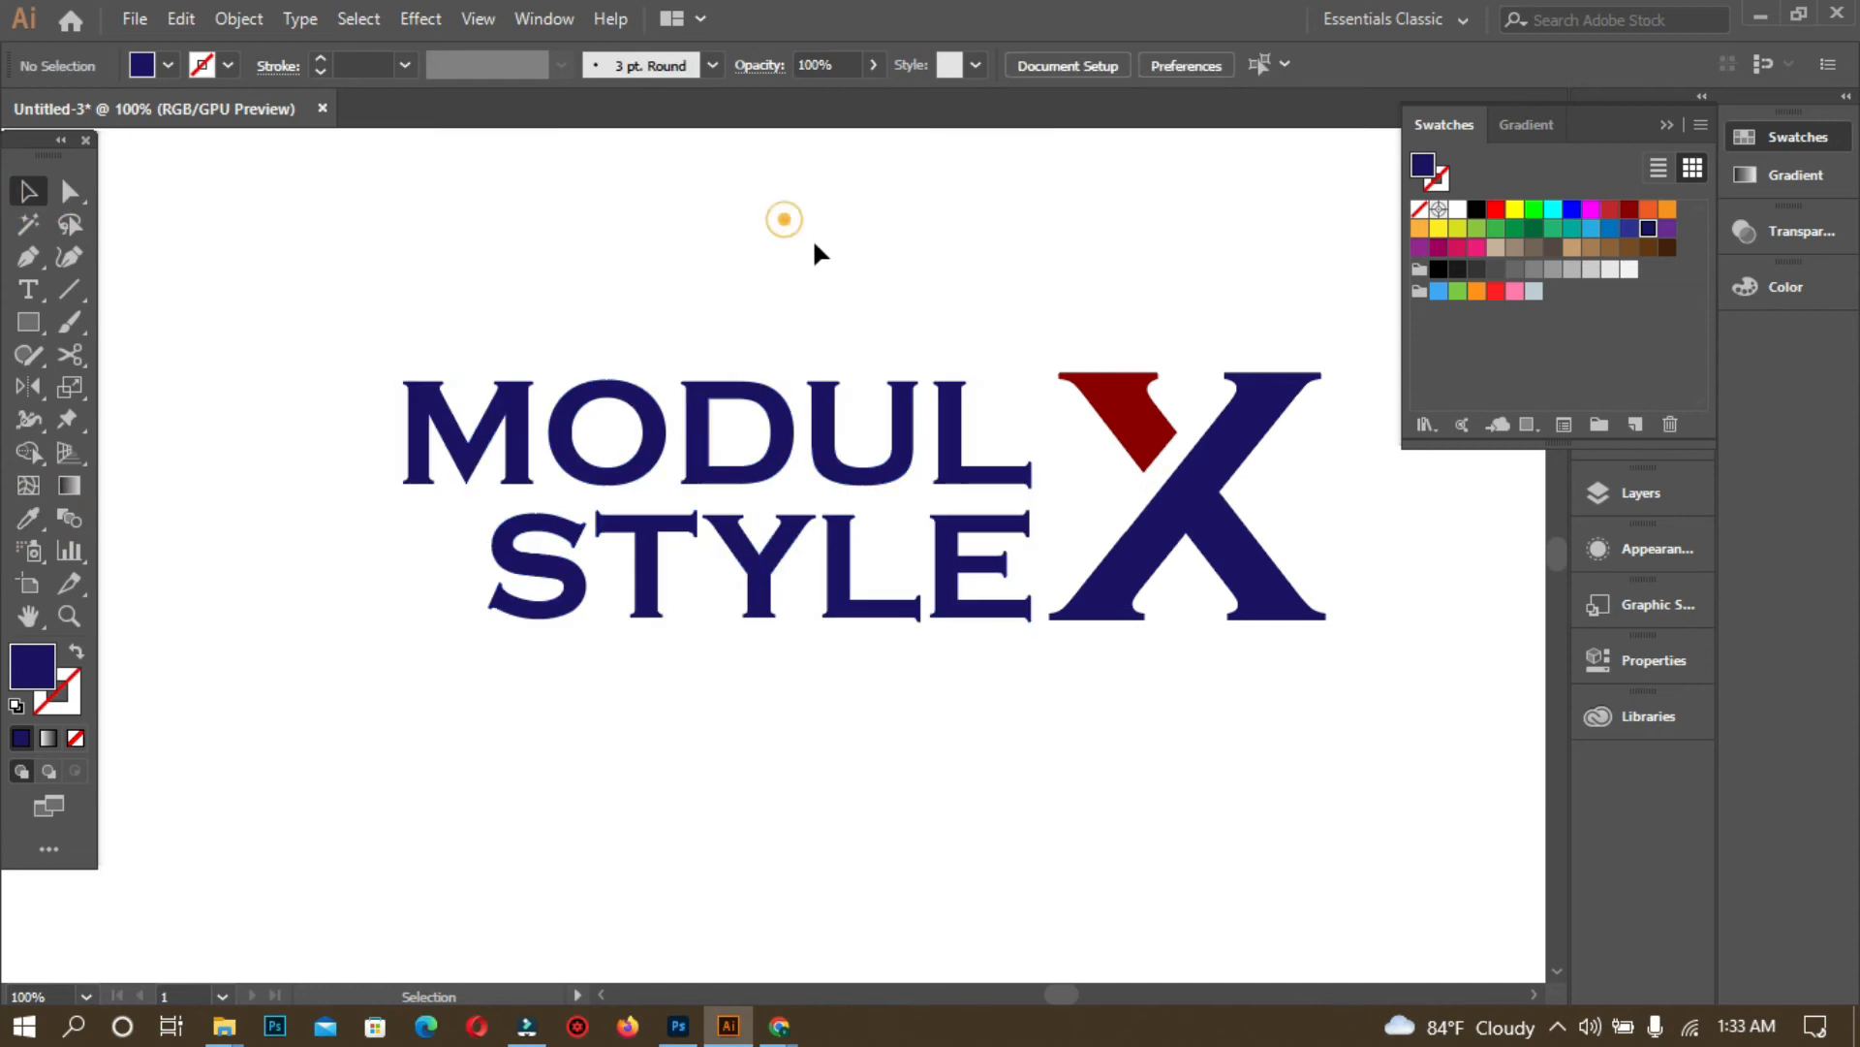
{"action": "key", "text": "ctrl+minus"}
{"action": "key", "text": "ctrl+minus"}
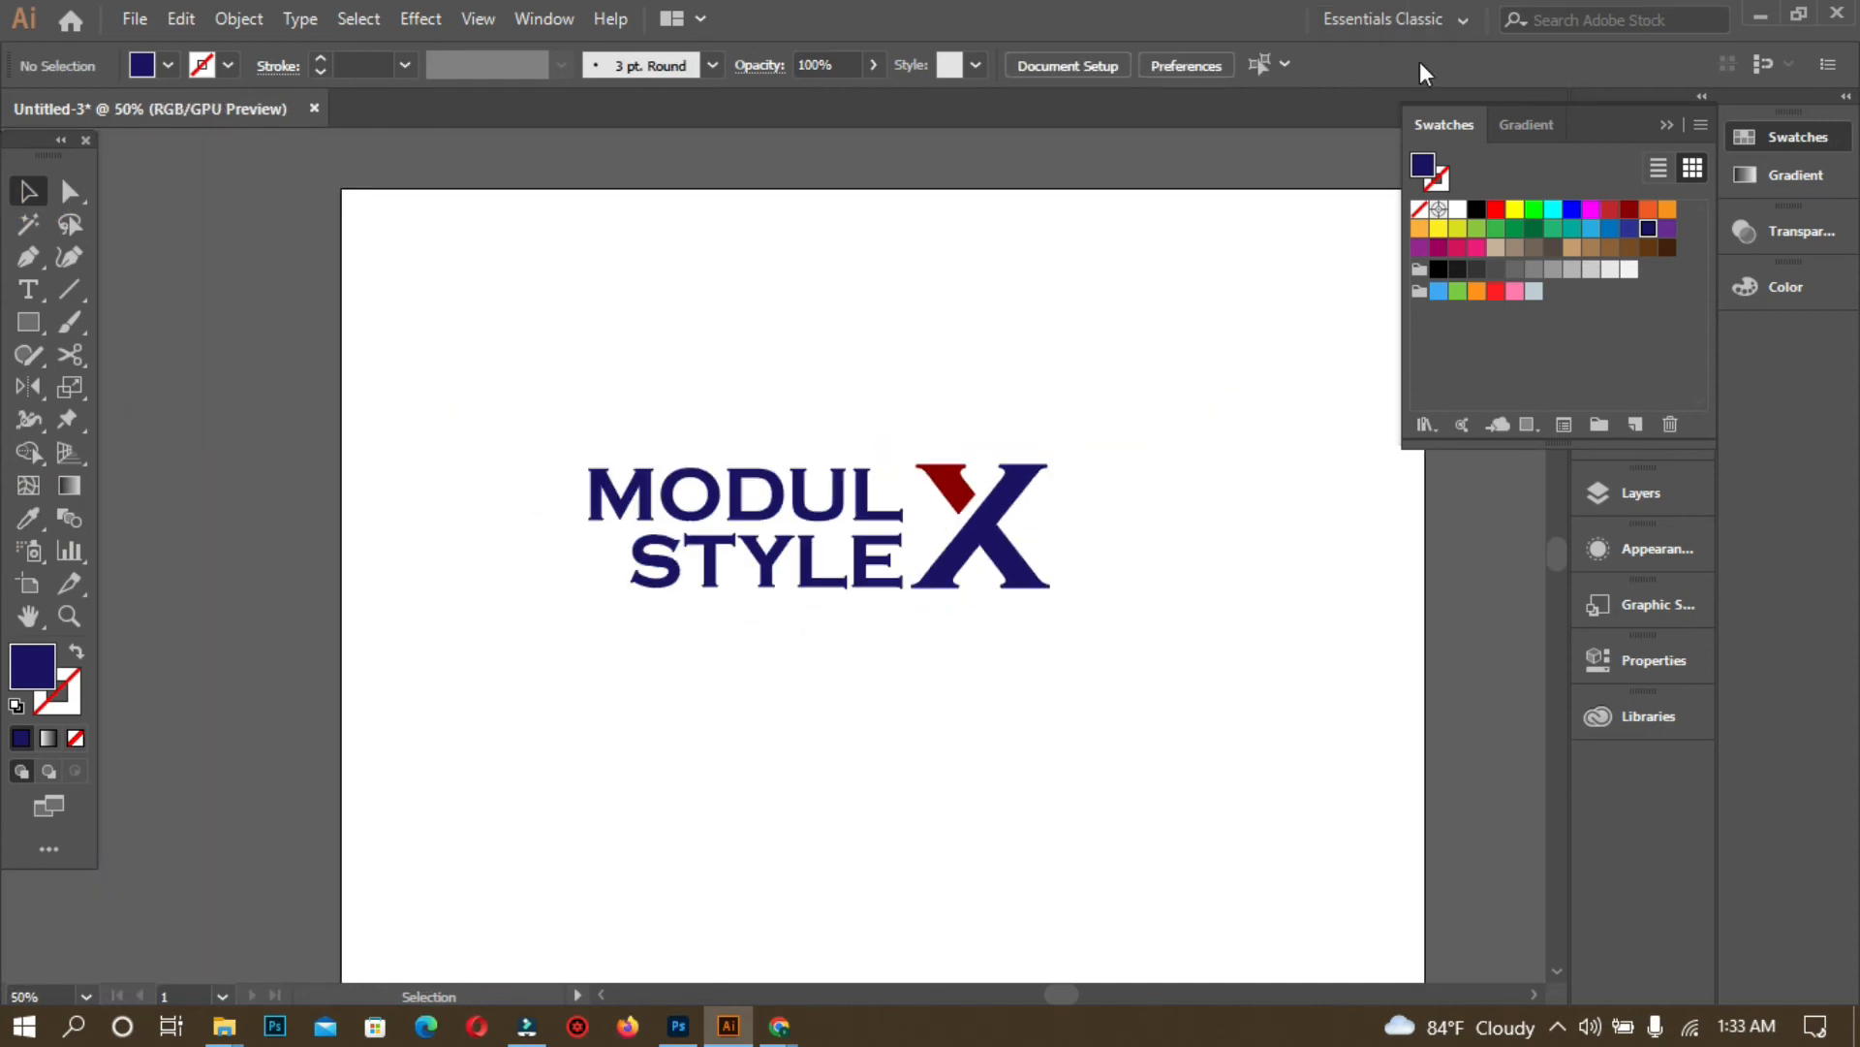
- Move the whole MODUL STYLE X logo straight up to the upper part of the artboard
{"action": "left_click_drag", "start_coordinate": [582, 467], "coordinate": [1115, 632]}
{"action": "key", "text": "v"}
{"action": "left_click", "coordinate": [1060, 644]}
{"action": "left_click_drag", "start_coordinate": [964, 533], "coordinate": [963, 325]}
{"action": "left_click", "coordinate": [1194, 574]}
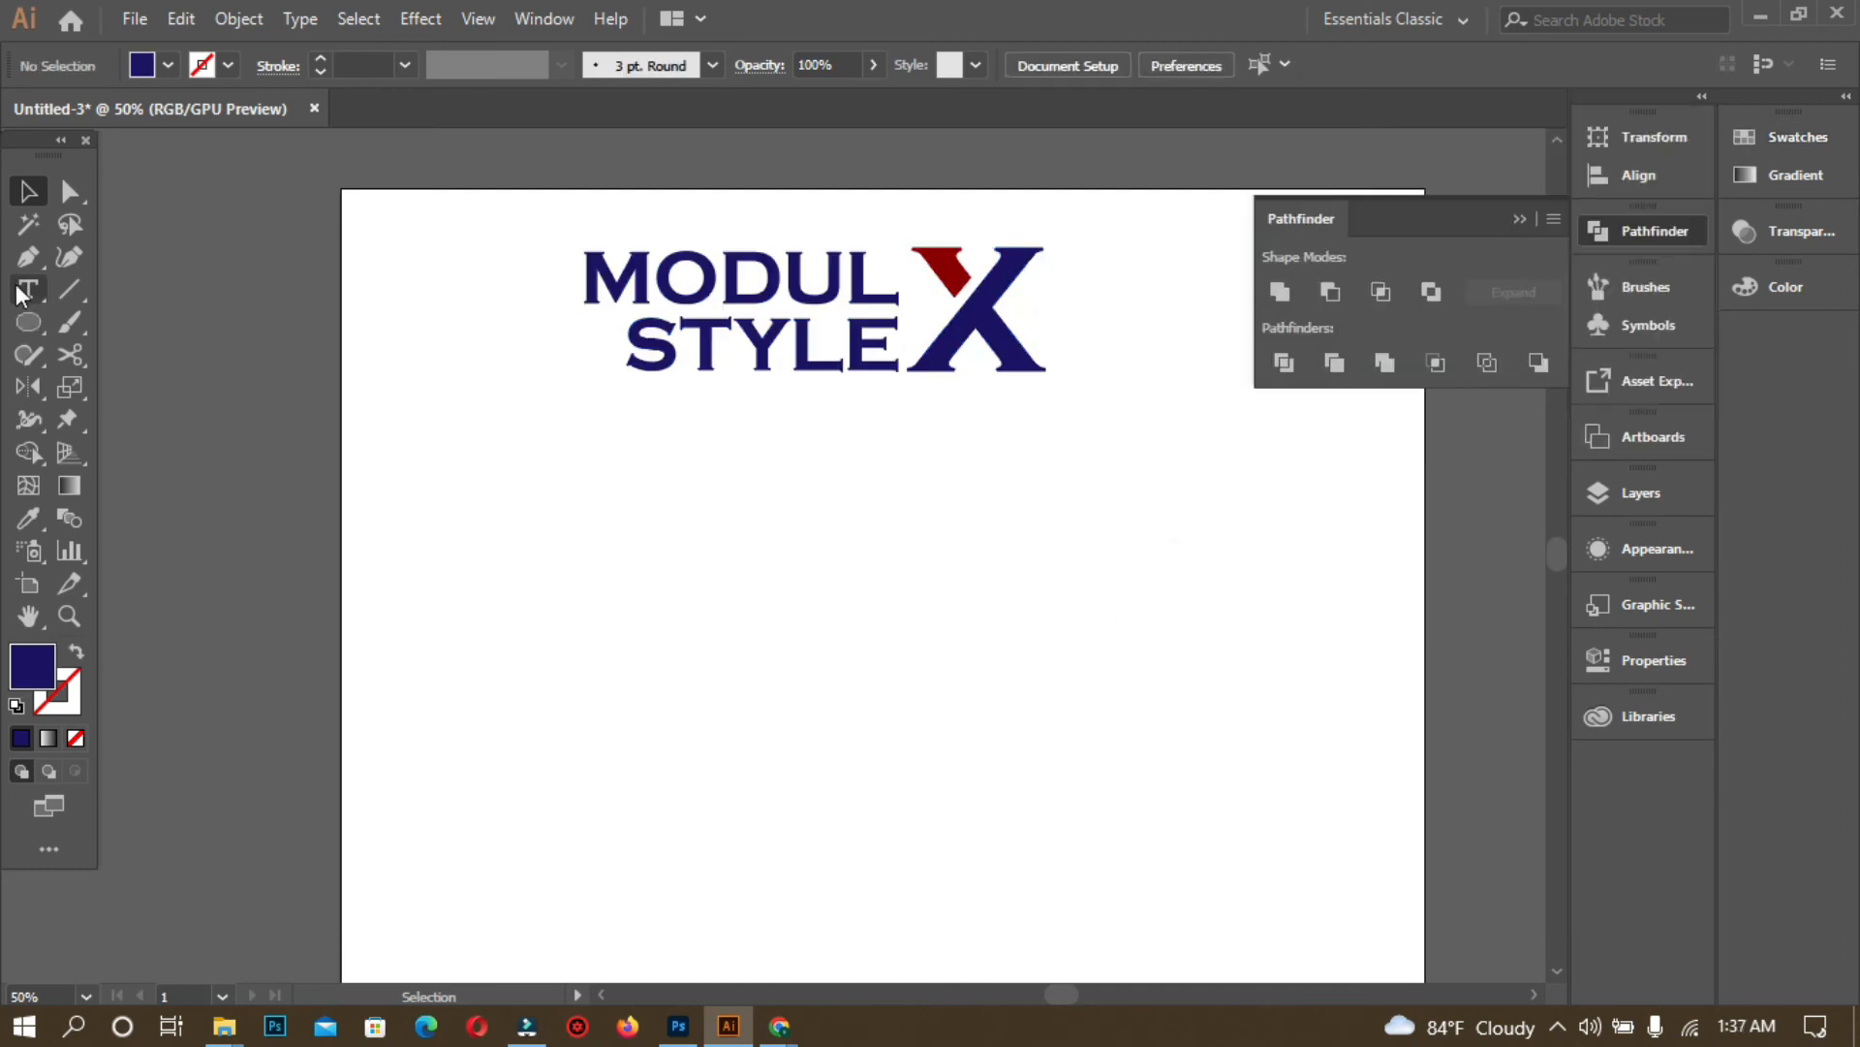
- Draw a navy circle about 293 px wide below the logo and stretch it into an upright ellipse about 409 px tall
{"action": "left_click", "coordinate": [36, 318]}
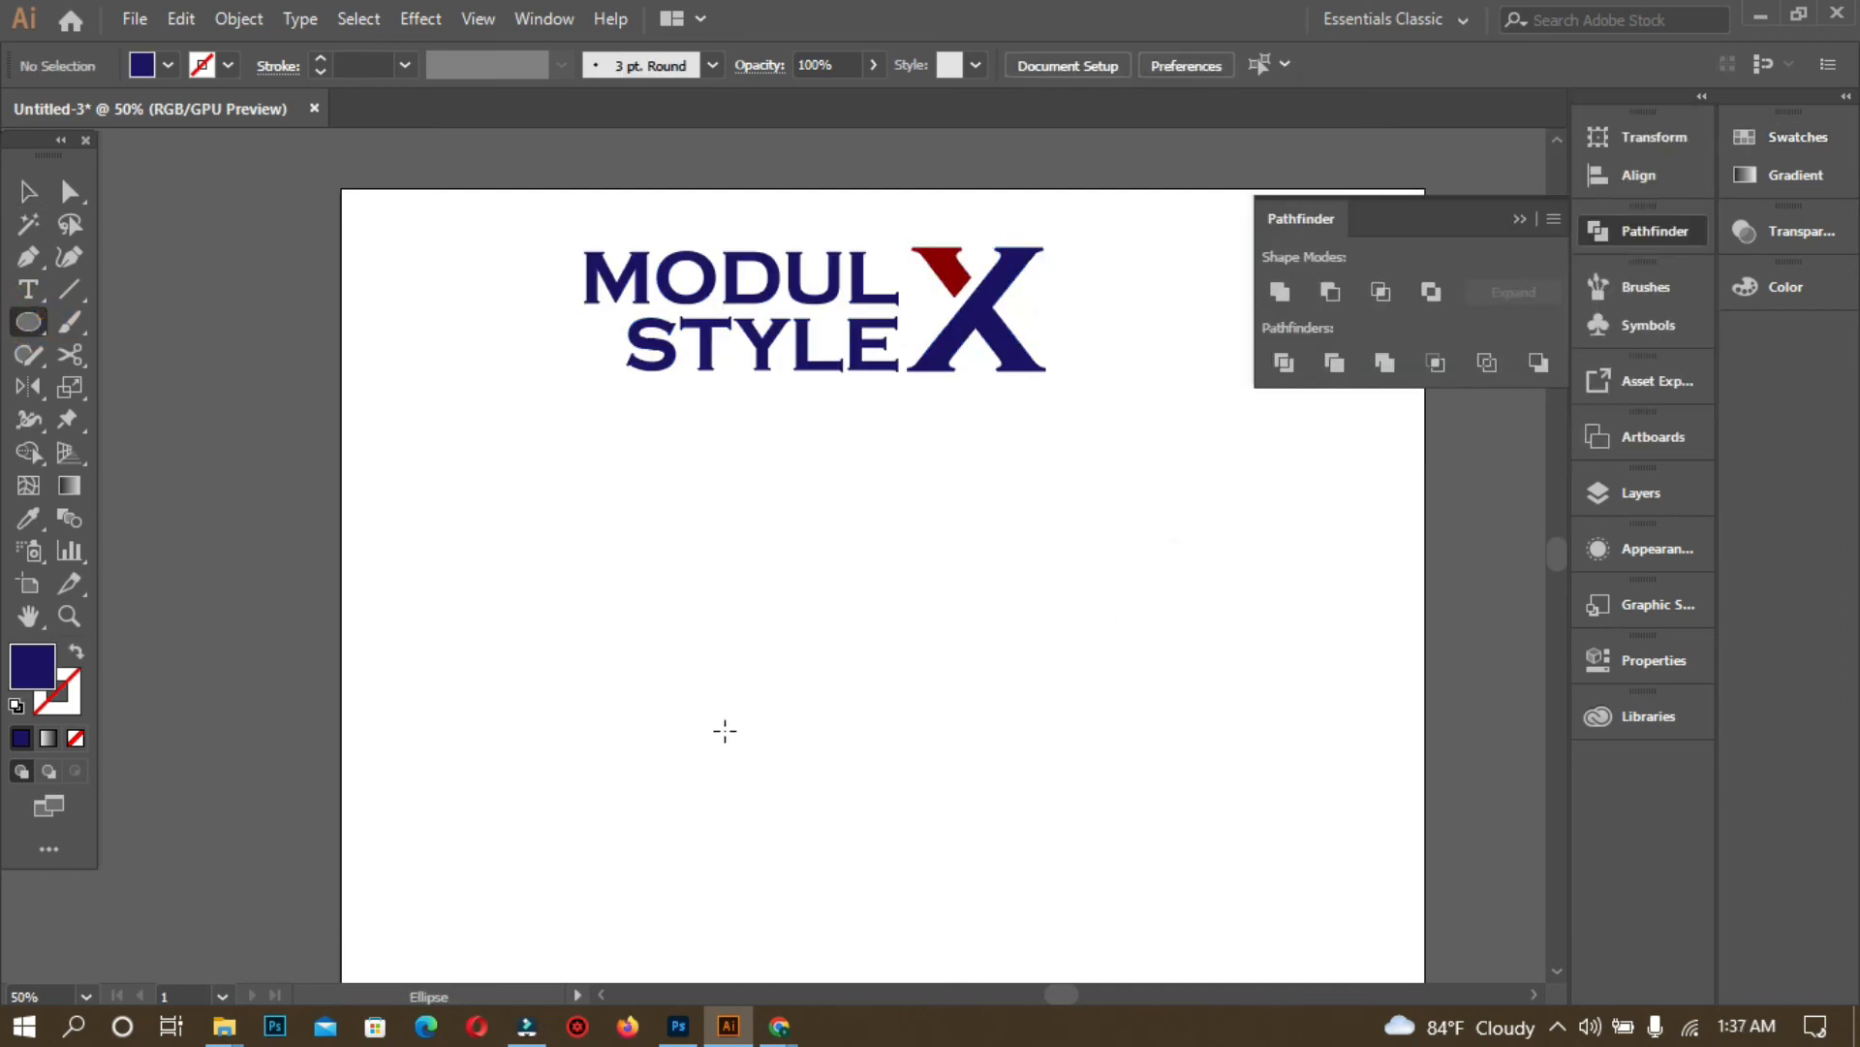
{"action": "left_click_drag", "start_coordinate": [708, 623], "coordinate": [825, 779]}
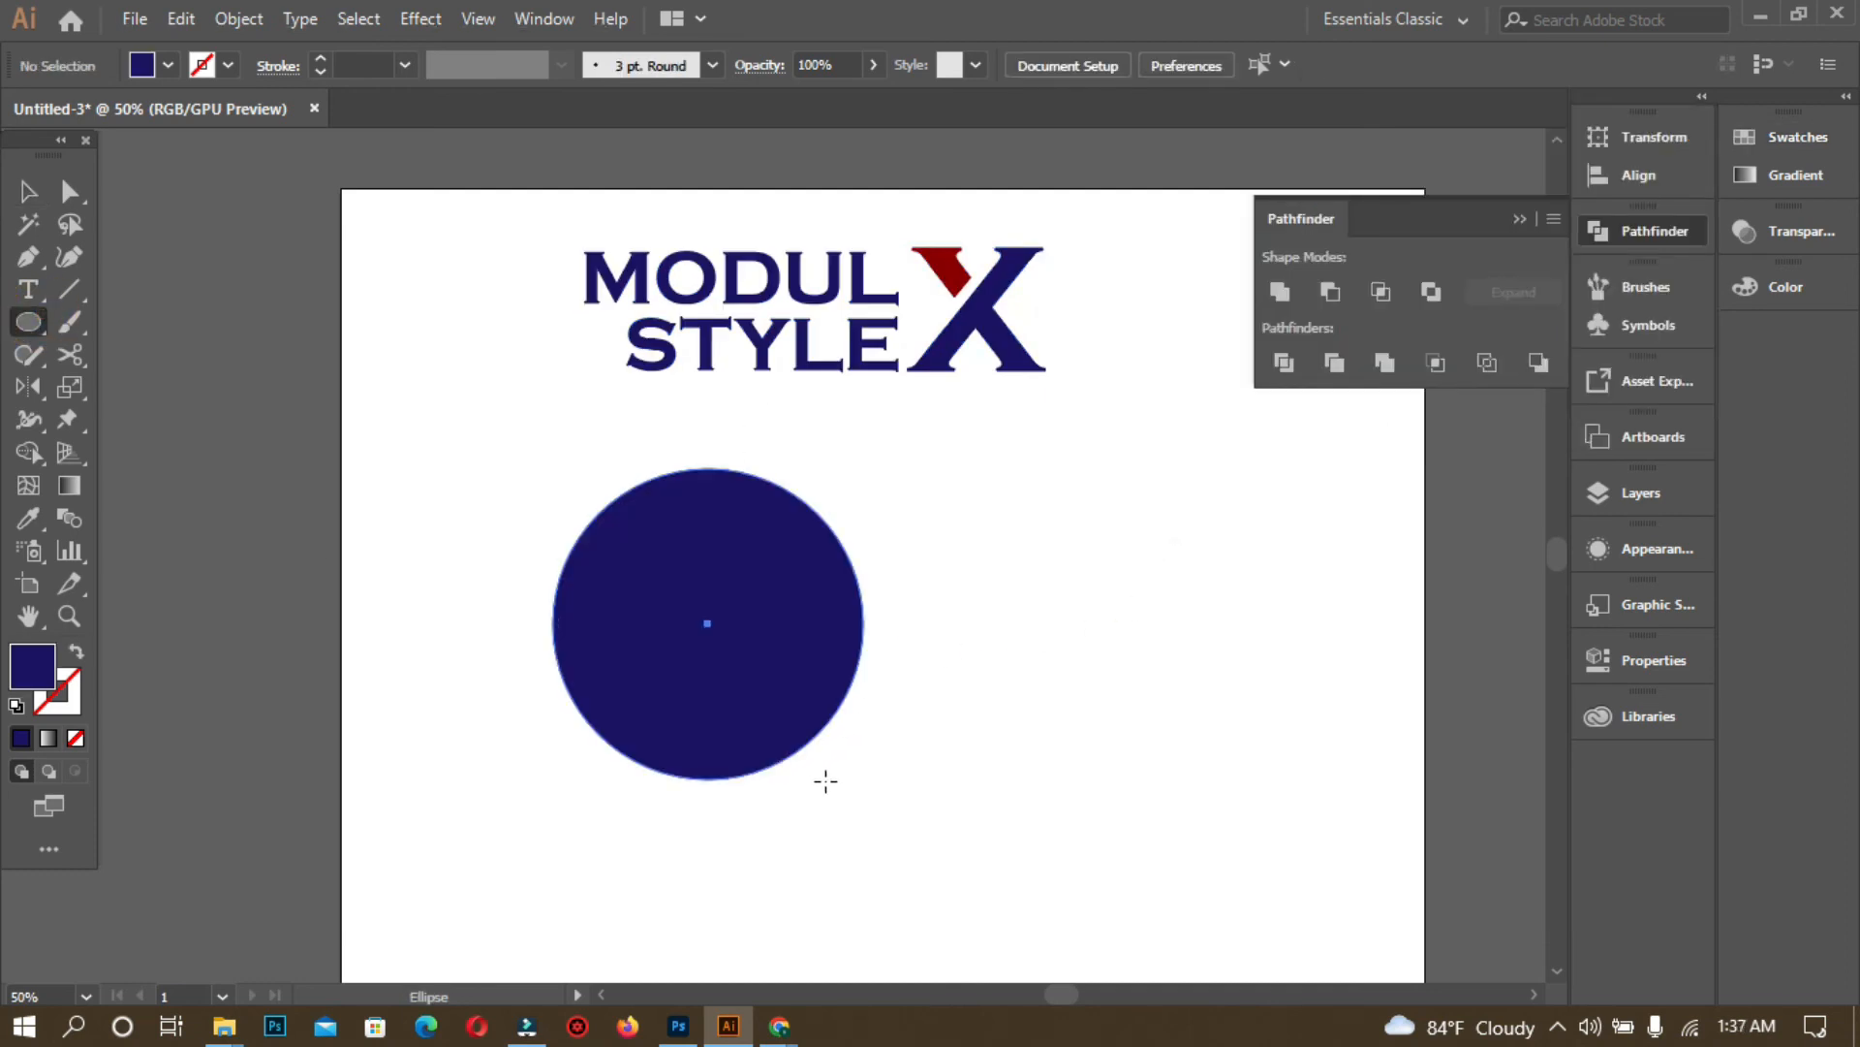
{"action": "left_click", "coordinate": [69, 386]}
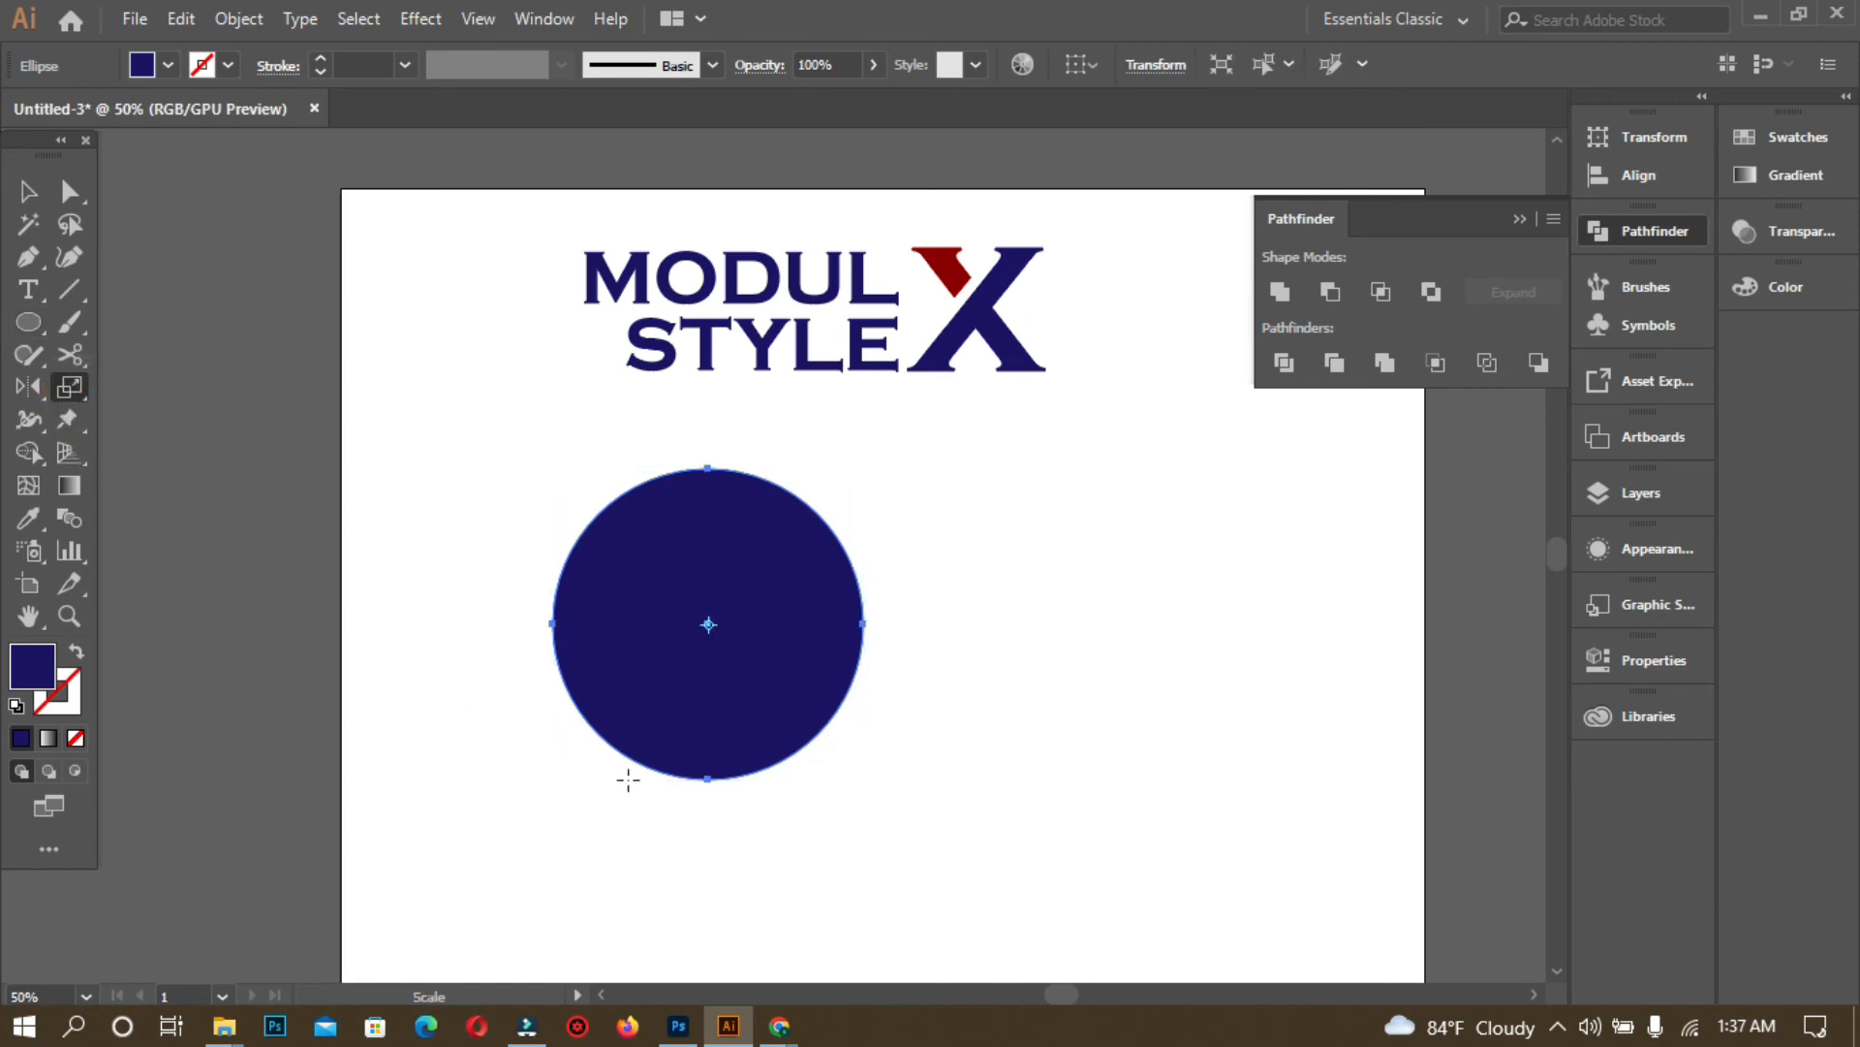
{"action": "left_click_drag", "start_coordinate": [710, 778], "coordinate": [685, 843]}
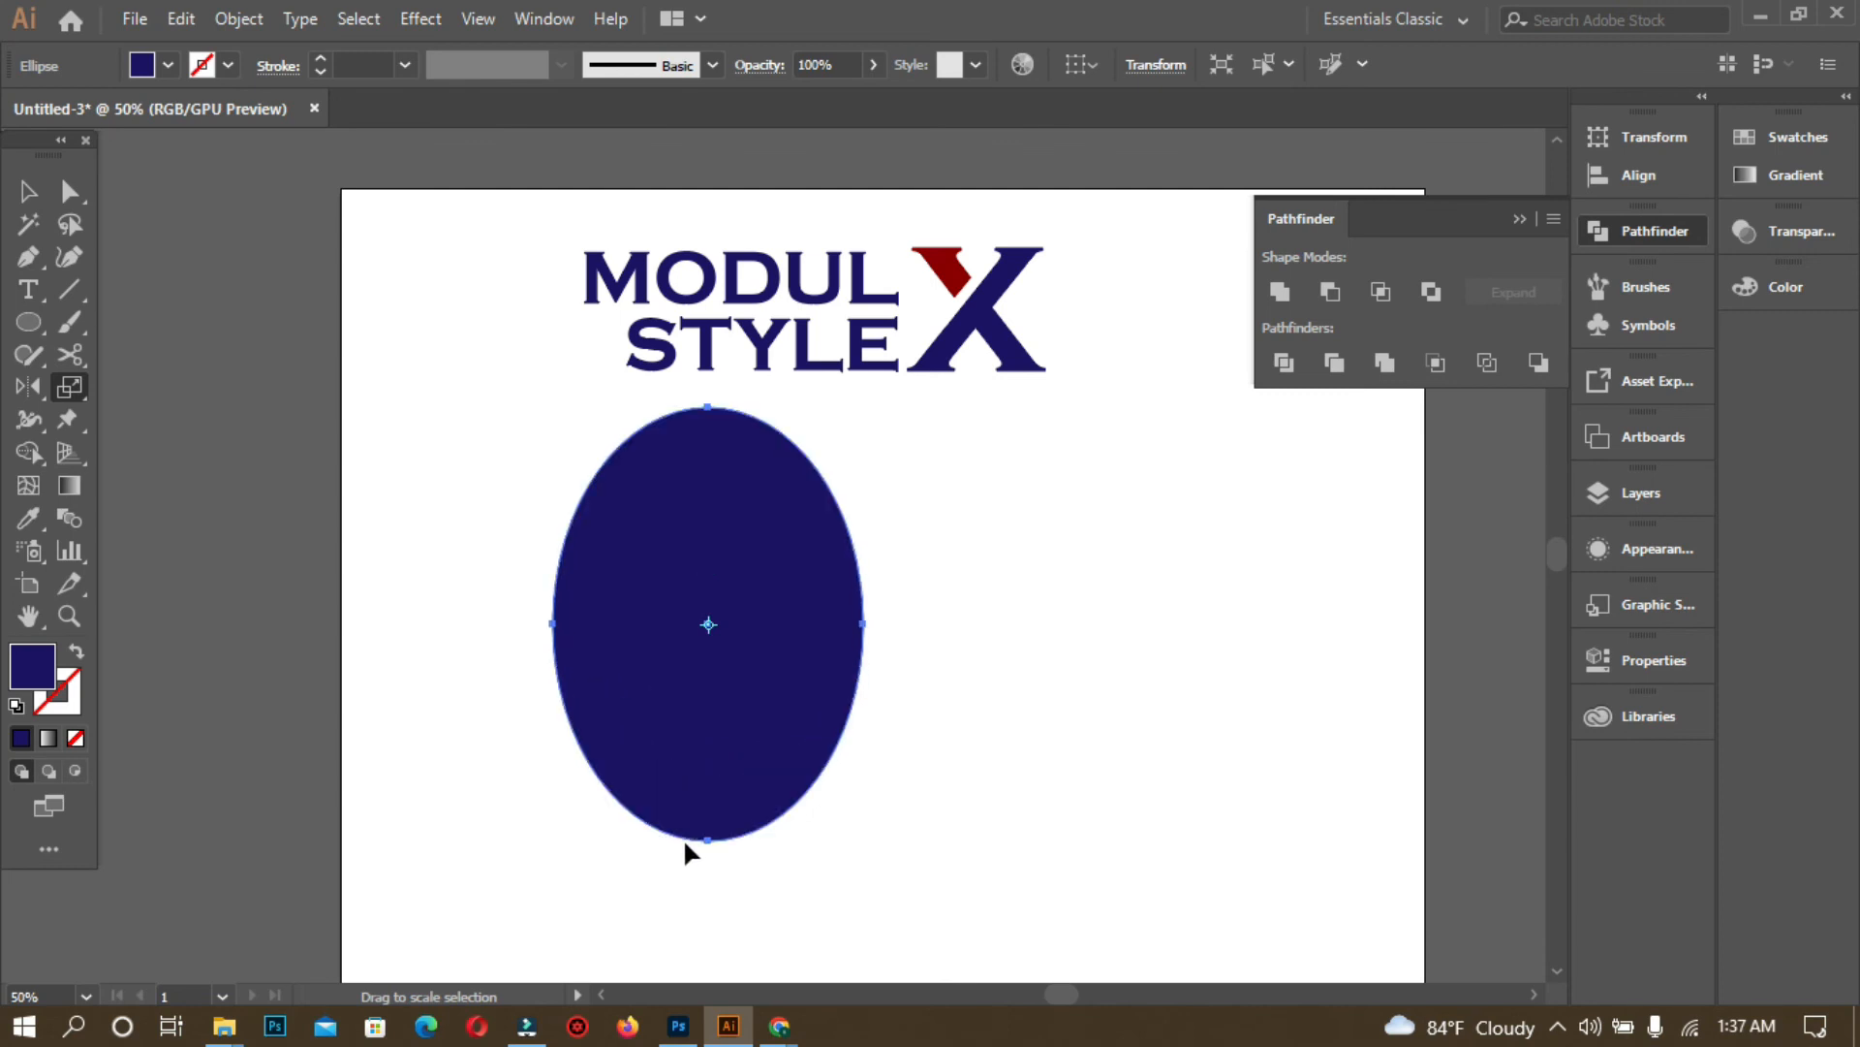
{"action": "key", "text": "v"}
{"action": "key", "text": "ctrl"}
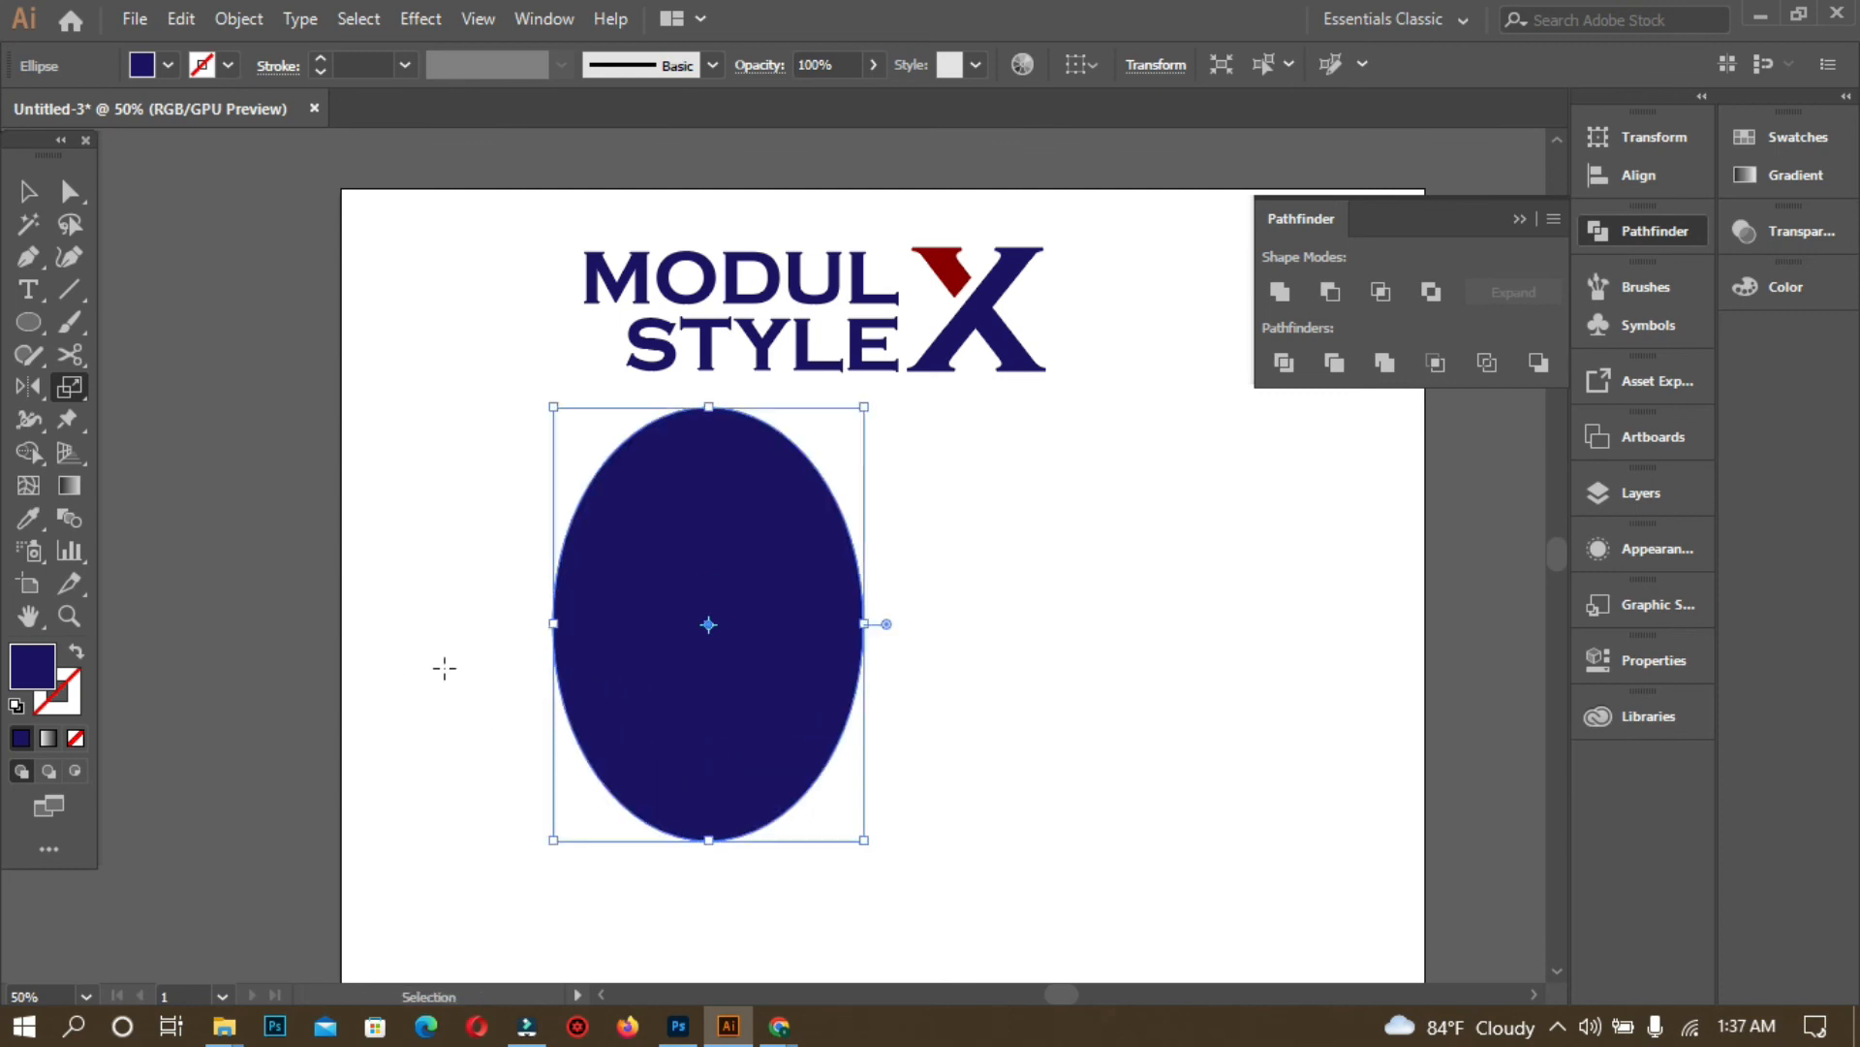
{"action": "left_click", "coordinate": [19, 197]}
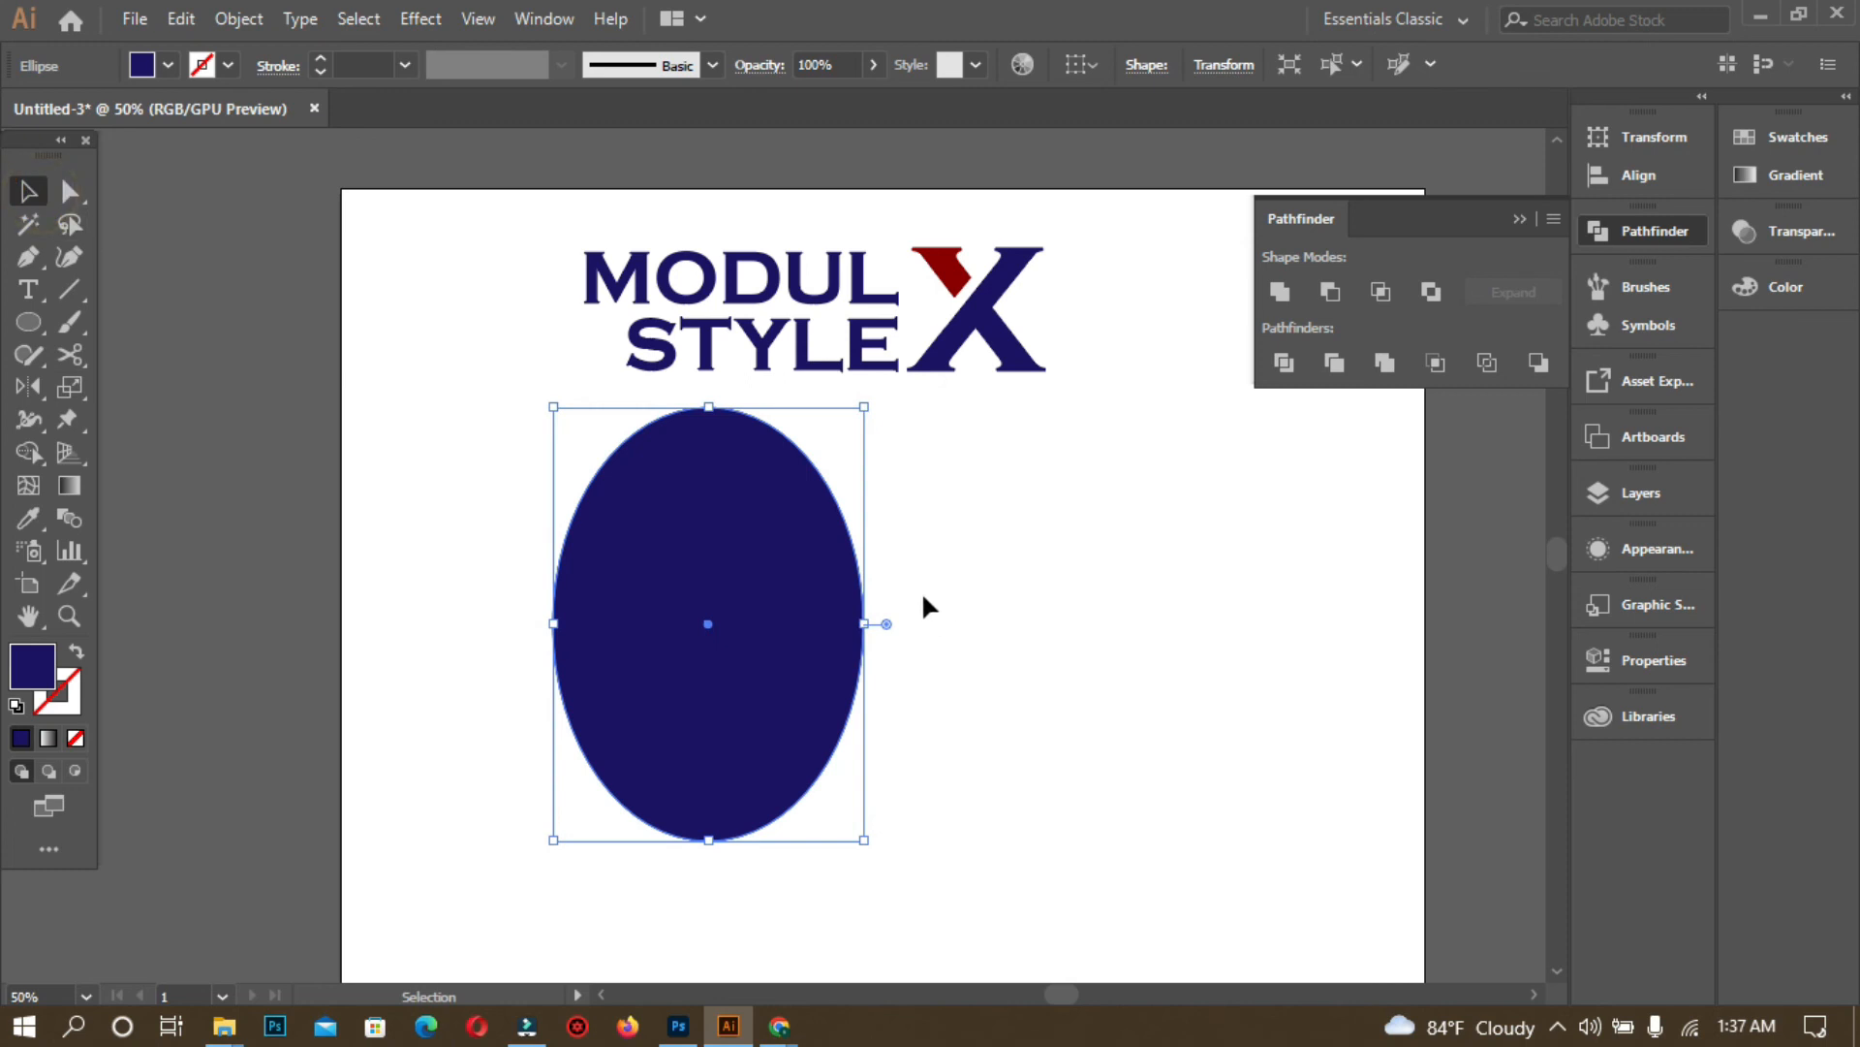
- Duplicate the ellipse slightly up and to the right, and subtract the copy from the original with Minus Front to leave a crescent
{"action": "left_click_drag", "start_coordinate": [729, 554], "coordinate": [739, 503]}
{"action": "left_click", "coordinate": [415, 474]}
{"action": "left_click_drag", "start_coordinate": [418, 439], "coordinate": [996, 820]}
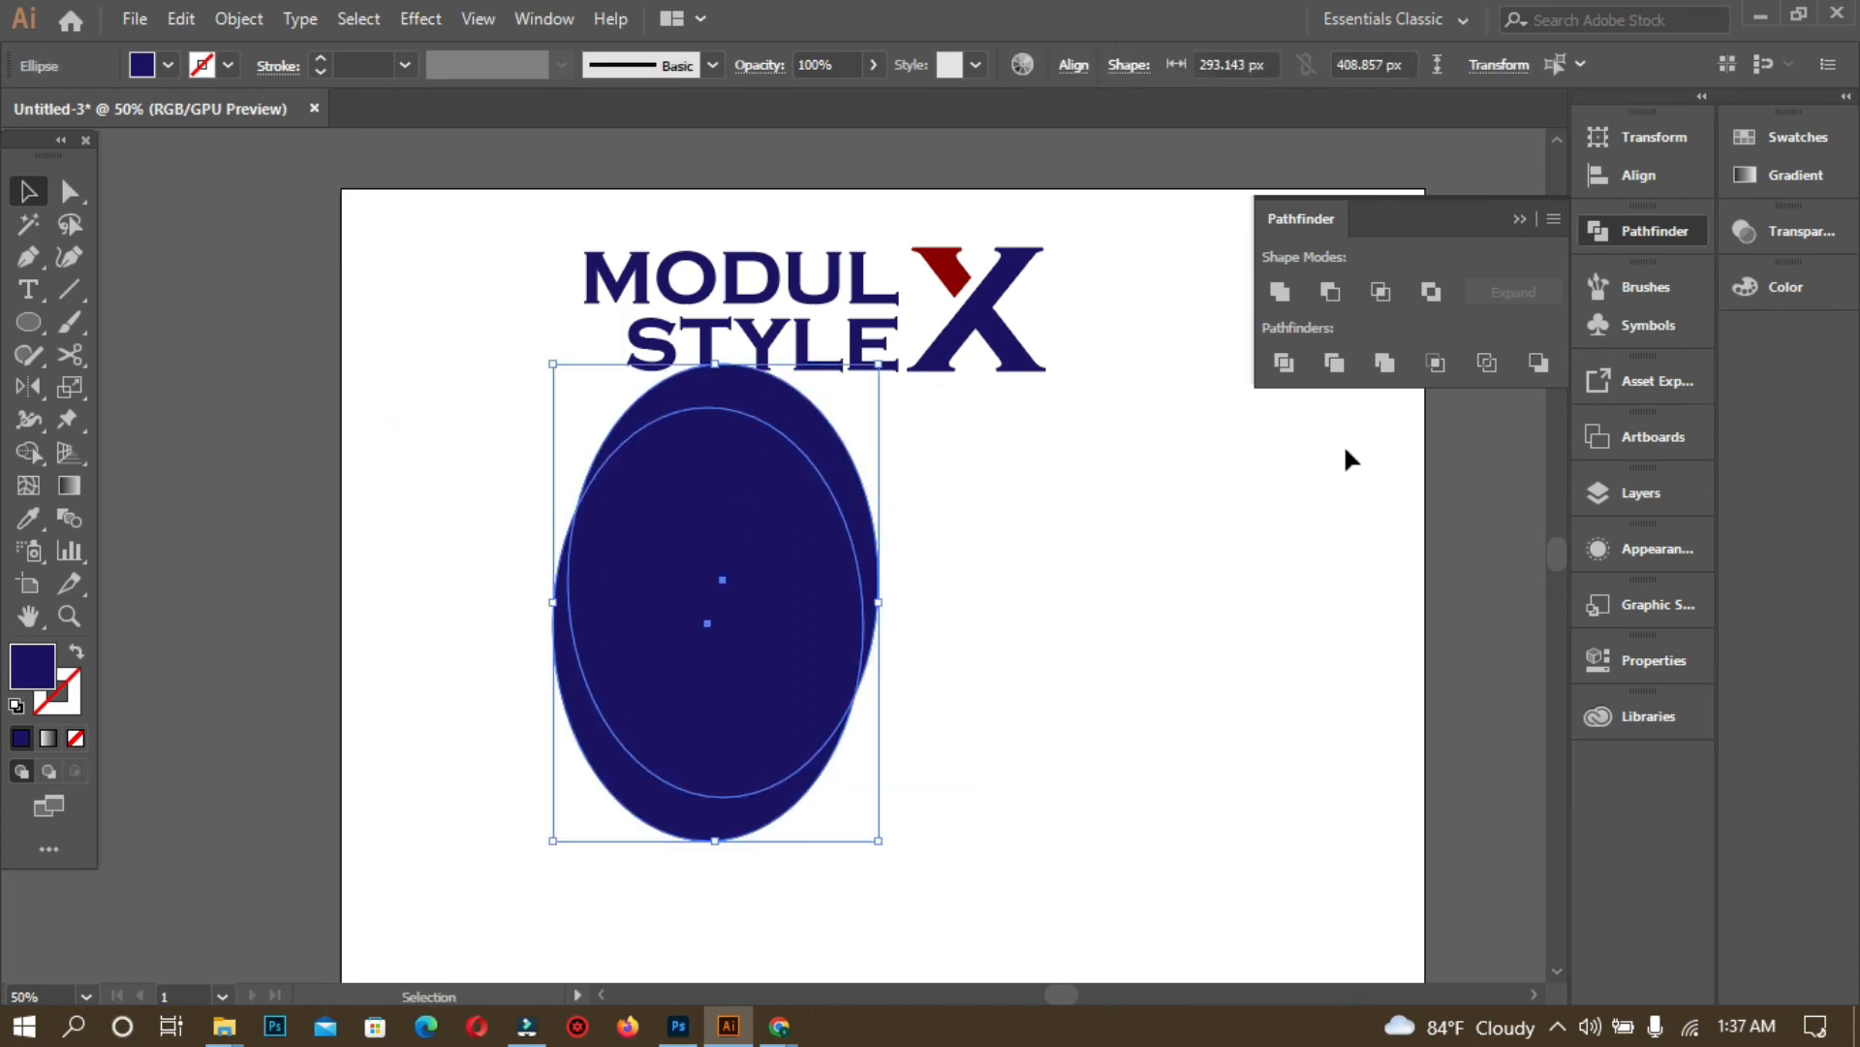
{"action": "left_click", "coordinate": [1330, 291]}
{"action": "left_click", "coordinate": [1110, 645]}
- Place the crescent around the lettering, rotating and widening it so it sweeps from beside the M to below the X
{"action": "left_click_drag", "start_coordinate": [606, 787], "coordinate": [612, 511]}
{"action": "left_click_drag", "start_coordinate": [863, 562], "coordinate": [1038, 495]}
{"action": "left_click_drag", "start_coordinate": [706, 472], "coordinate": [692, 480]}
{"action": "left_click", "coordinate": [761, 591]}
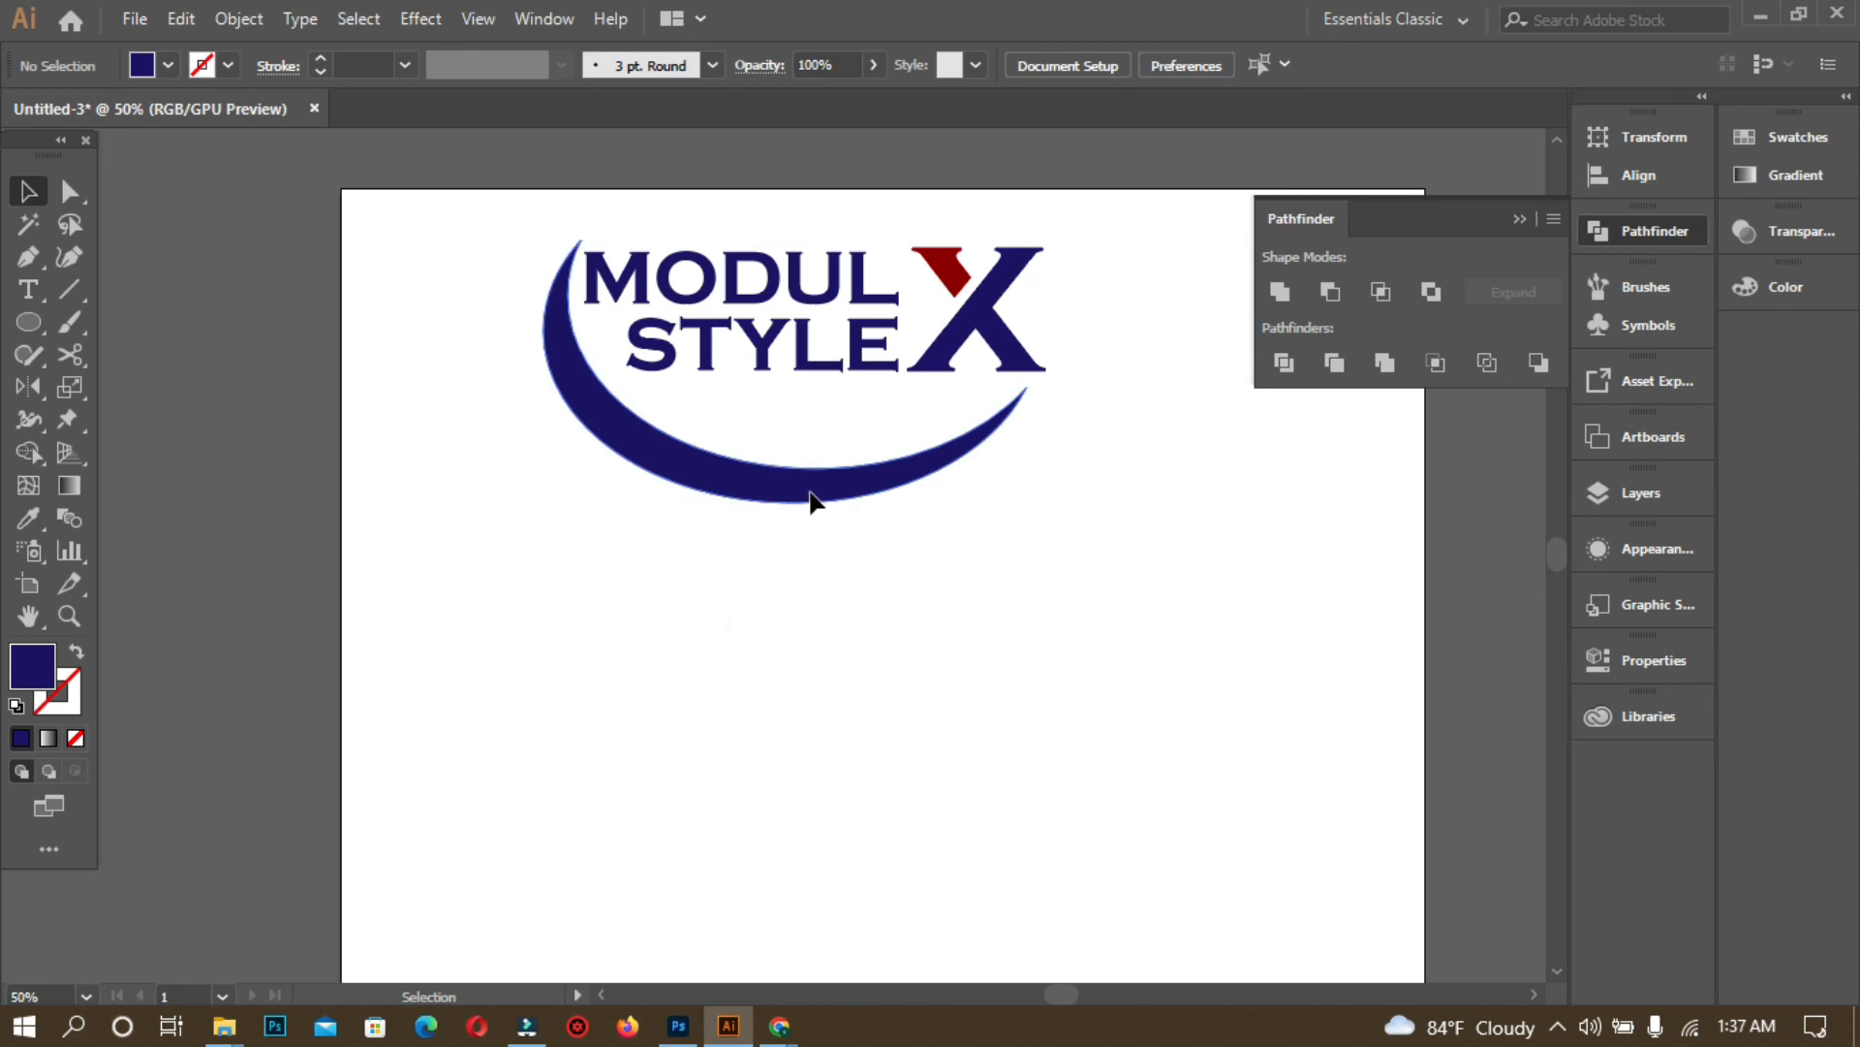
- Fine-tune the crescent's position and proportions so it hugs the lettering, starting level with the M's top and ending just past the X
{"action": "left_click", "coordinate": [761, 496]}
{"action": "left_click_drag", "start_coordinate": [781, 505], "coordinate": [888, 423]}
{"action": "left_click", "coordinate": [773, 571]}
{"action": "left_click_drag", "start_coordinate": [1030, 439], "coordinate": [1069, 467]}
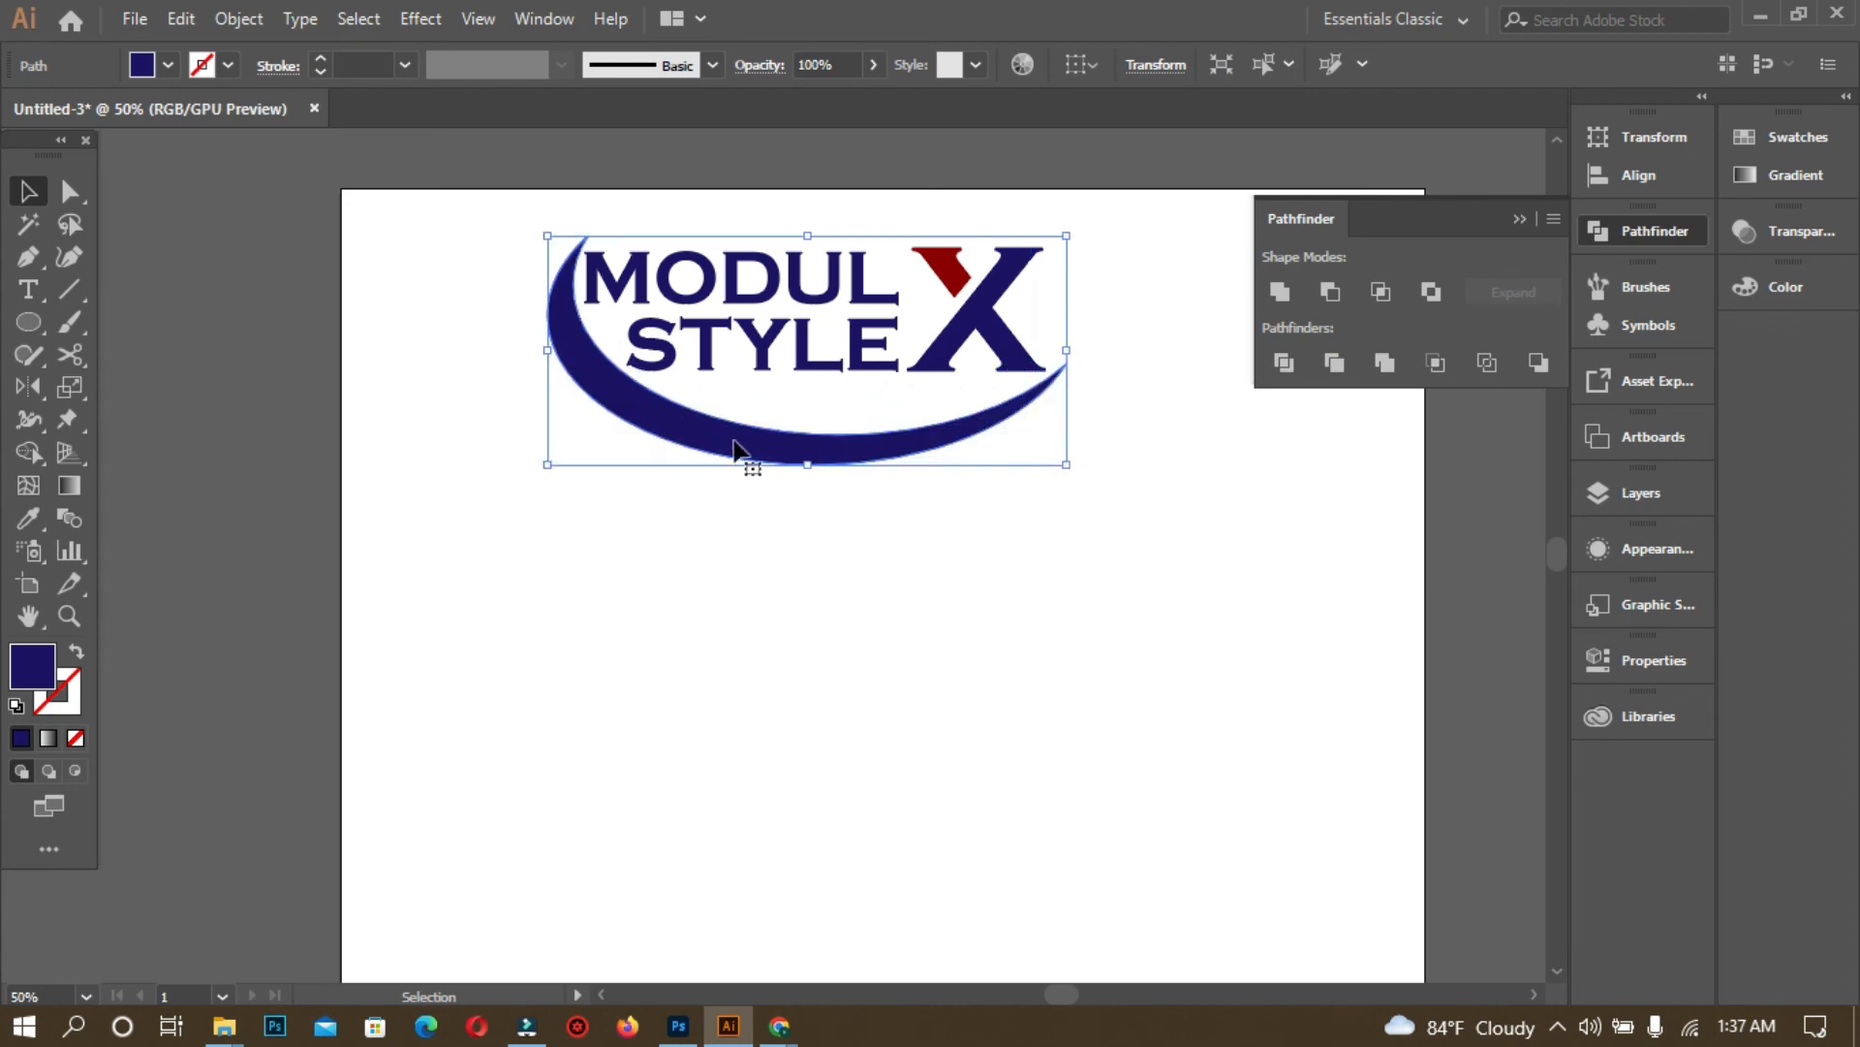
{"action": "left_click_drag", "start_coordinate": [546, 236], "coordinate": [534, 250]}
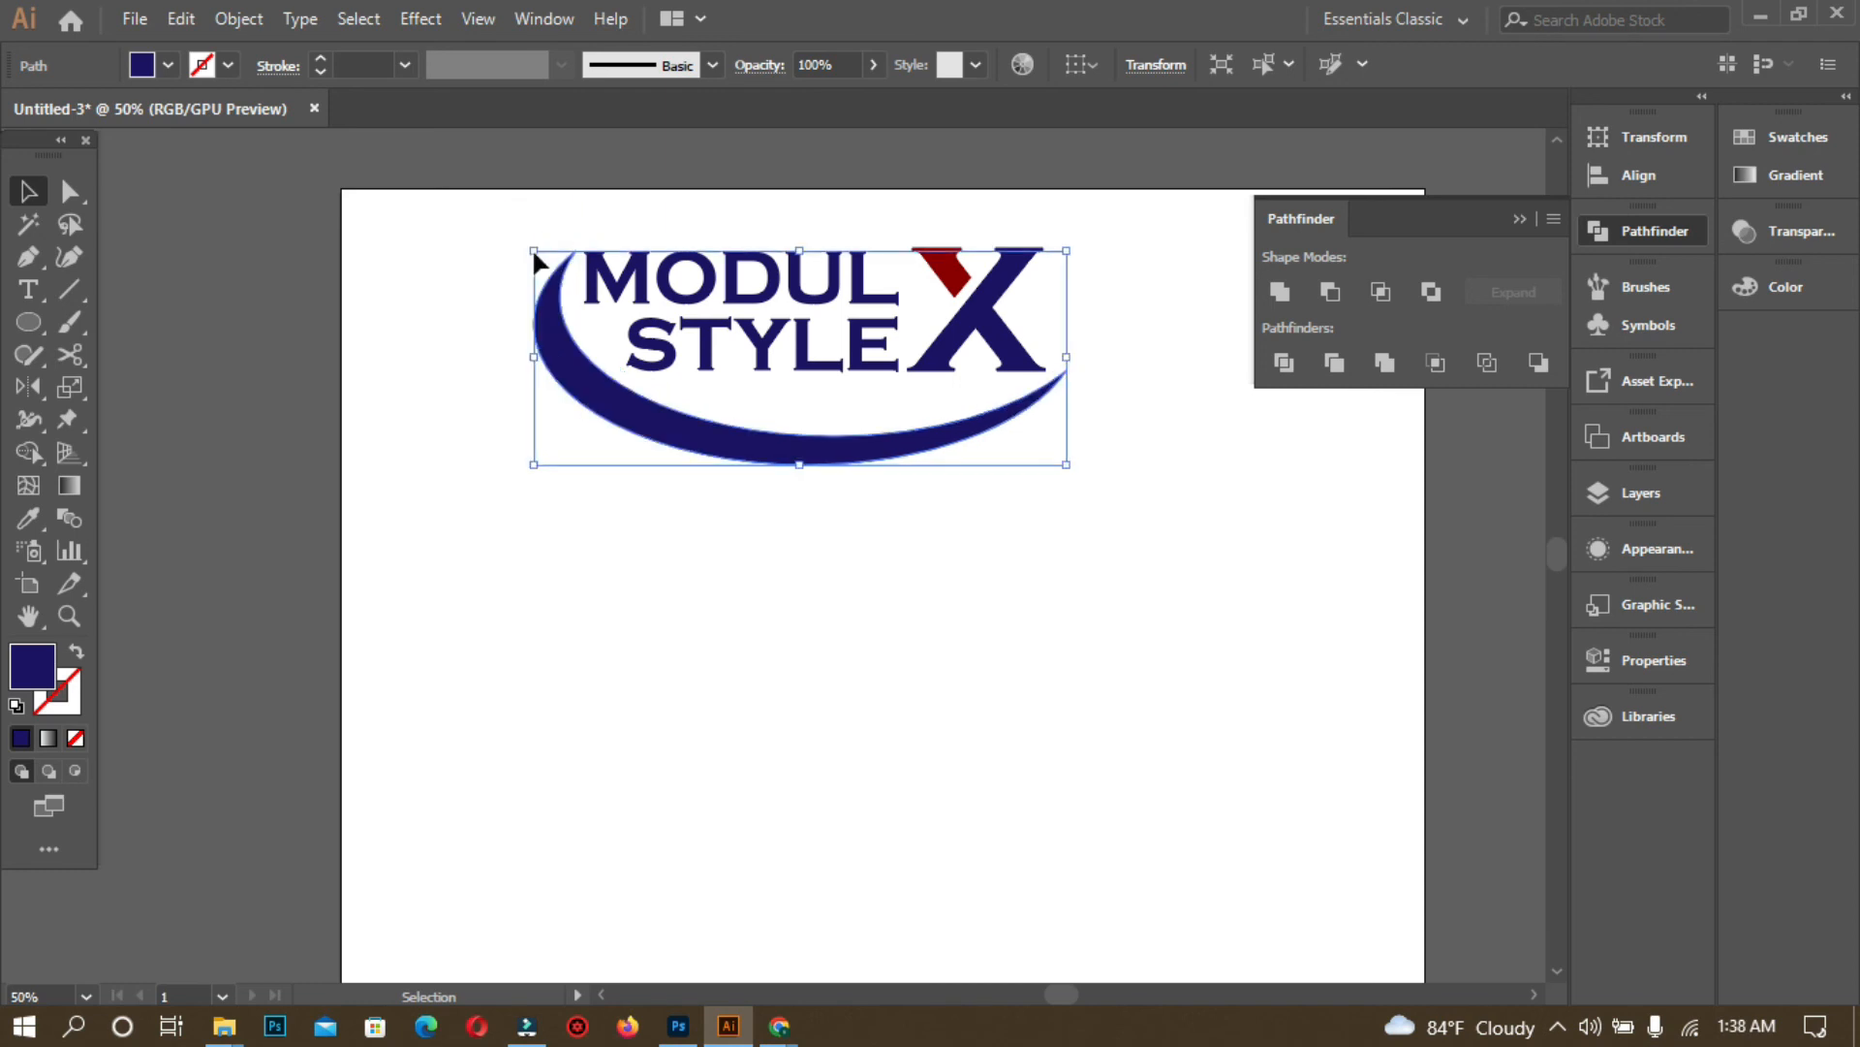
{"action": "left_click", "coordinate": [494, 378]}
{"action": "left_click_drag", "start_coordinate": [734, 453], "coordinate": [742, 458]}
{"action": "left_click", "coordinate": [939, 611]}
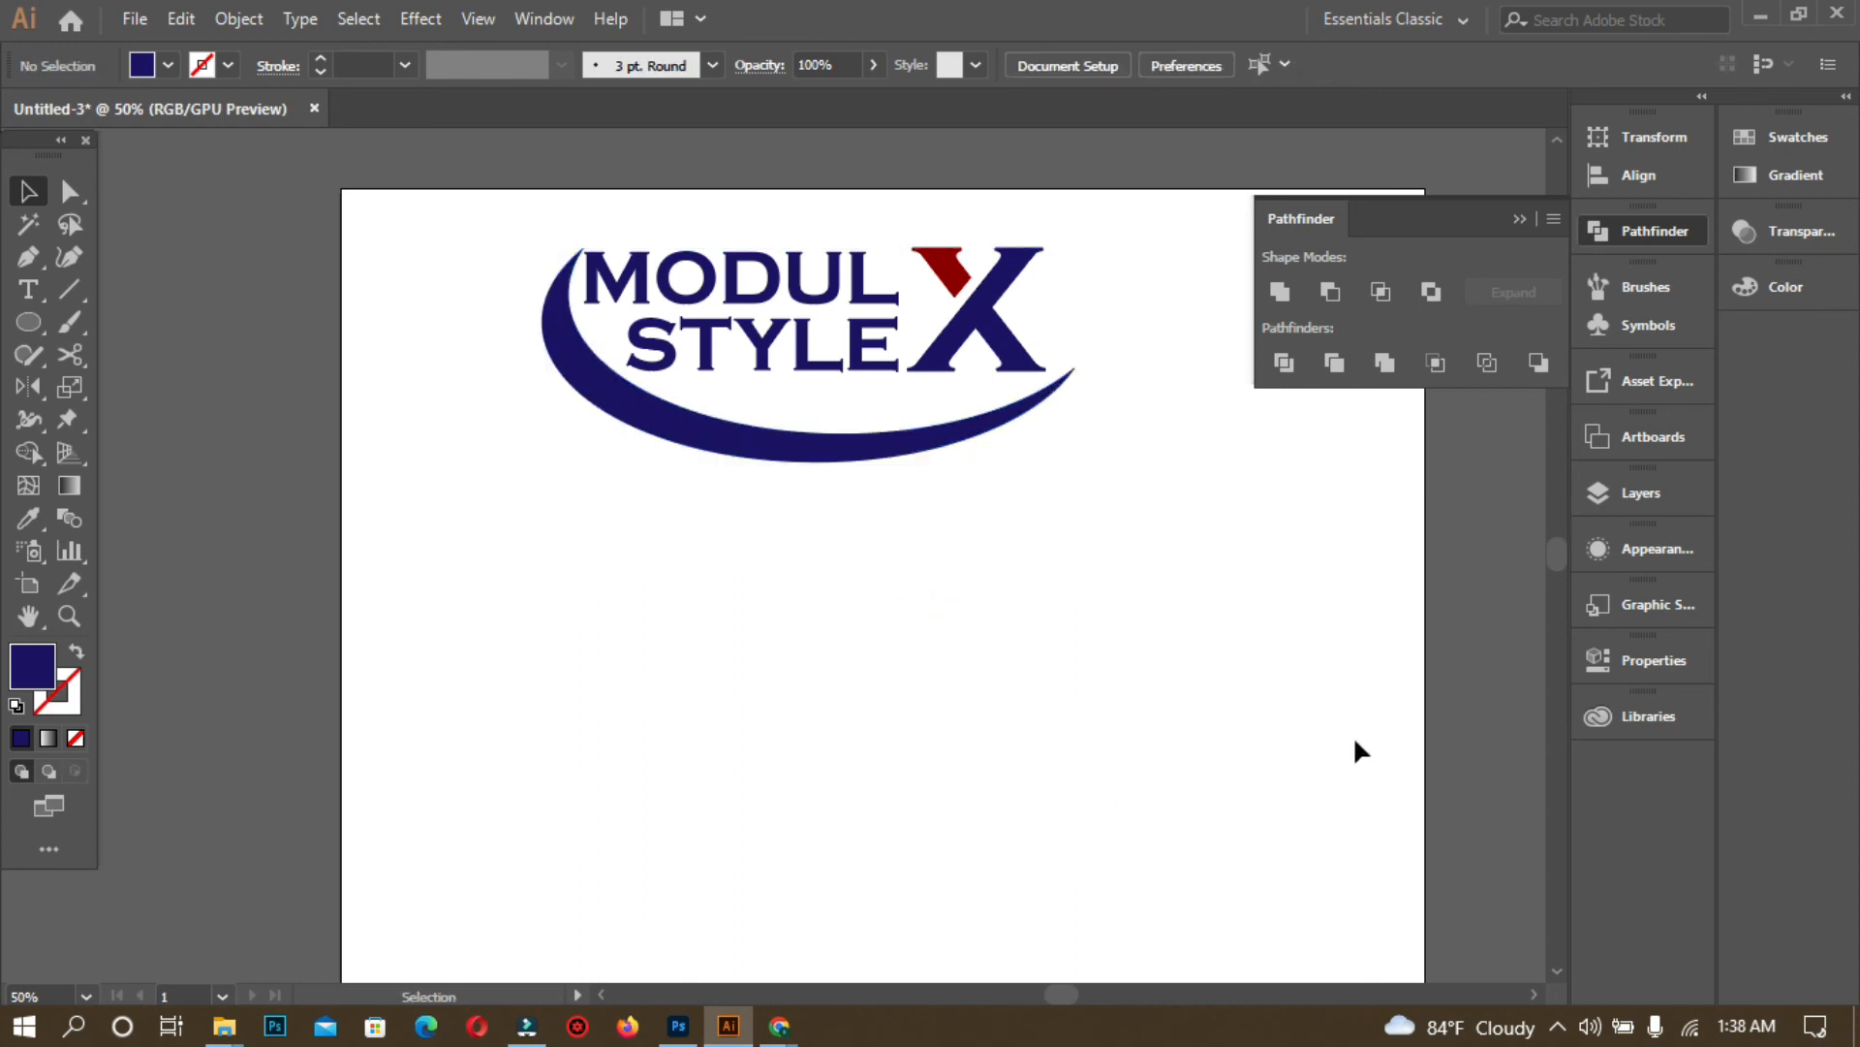
- Group the lettering and crescent into one logo and move it to the middle of the artboard
{"action": "left_click_drag", "start_coordinate": [452, 206], "coordinate": [1159, 571]}
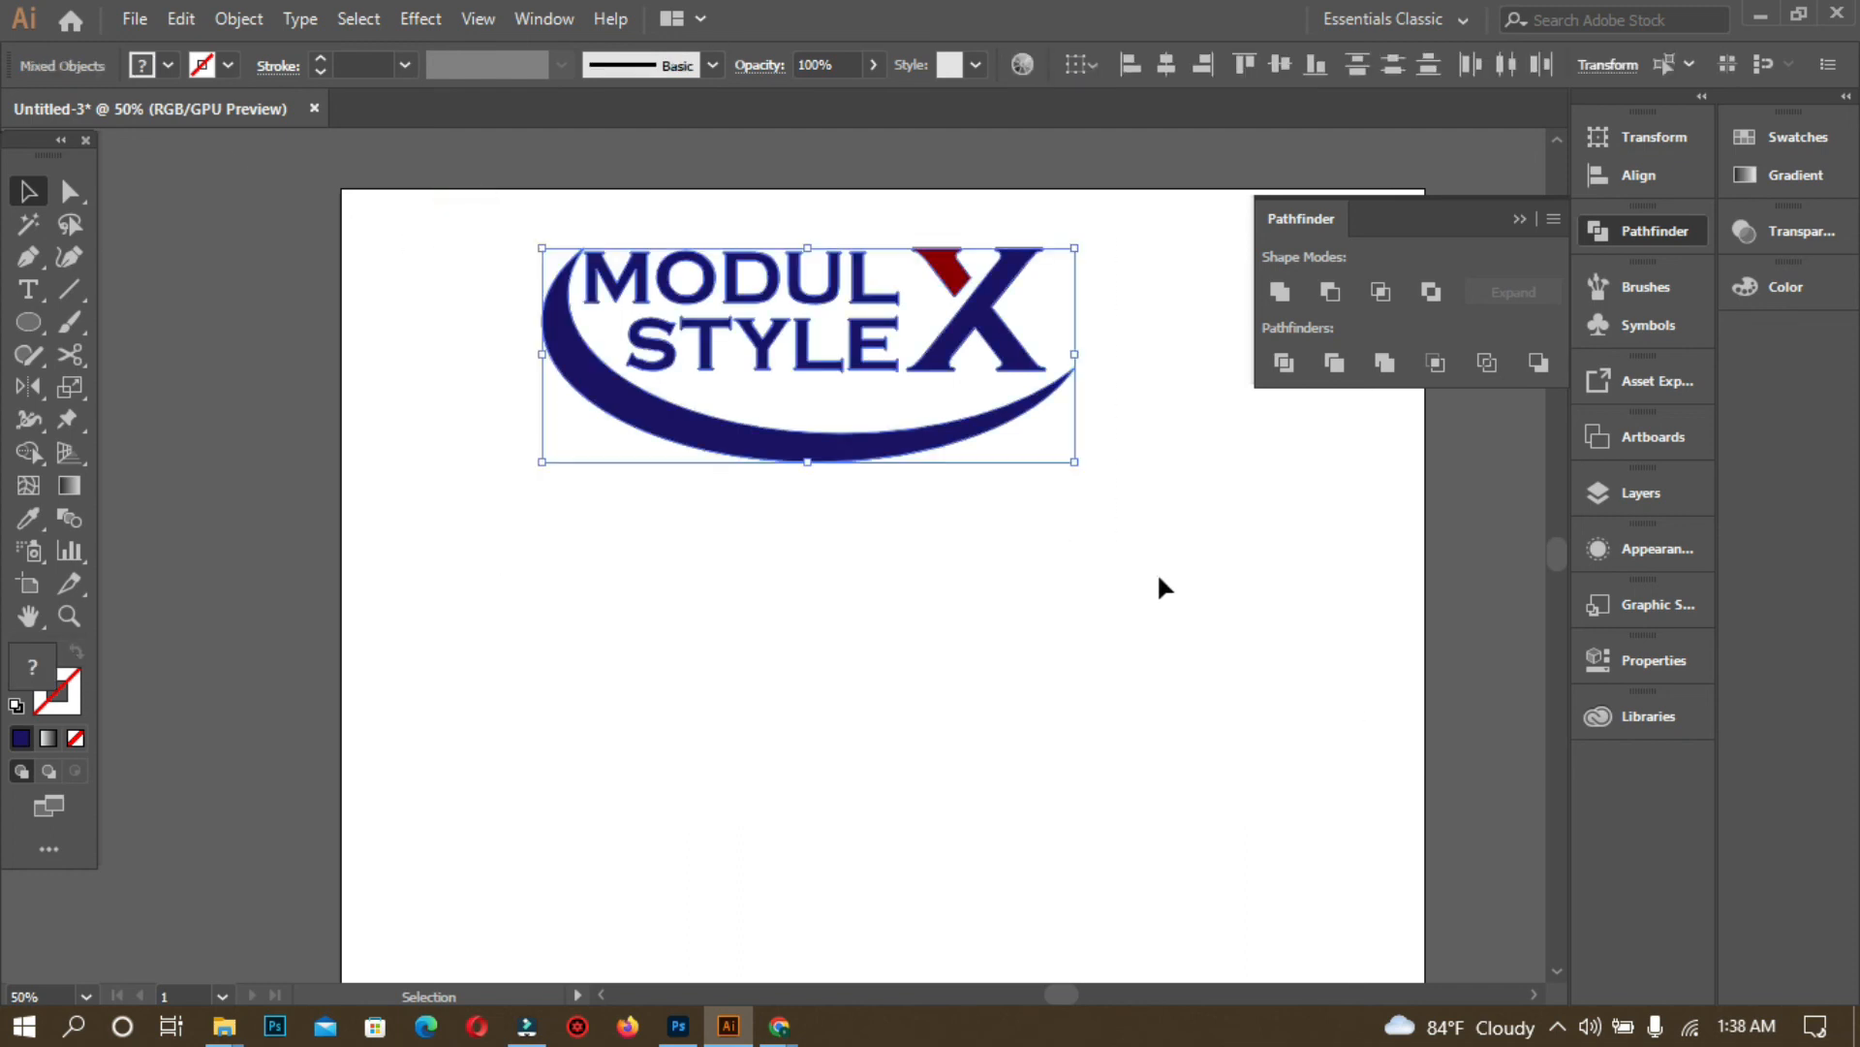
{"action": "key", "text": "a"}
{"action": "key", "text": "v"}
{"action": "key", "text": "ctrl+g"}
{"action": "left_click_drag", "start_coordinate": [964, 341], "coordinate": [1050, 599]}
{"action": "left_click", "coordinate": [1250, 570]}
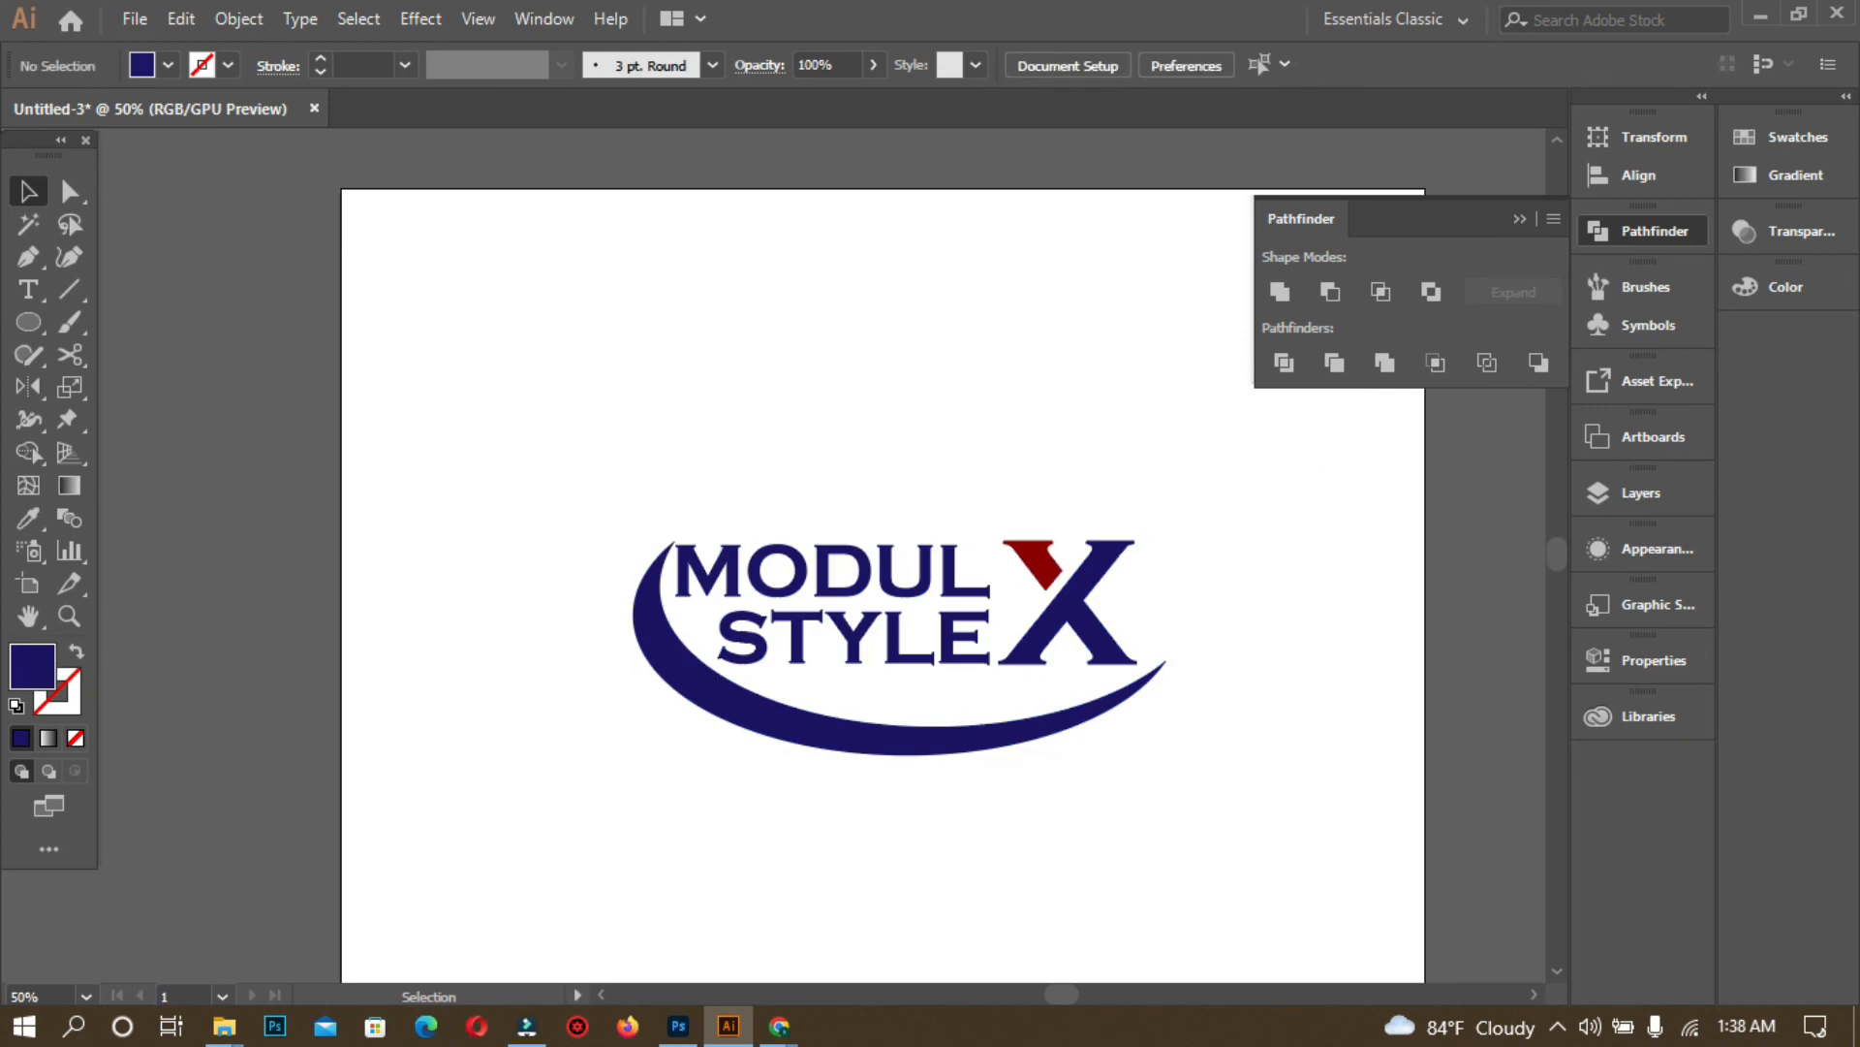
- Switch between Illustrator and Photoshop to compare the finished logo with the version in luxury_beauty_logo_mockup.psd
{"action": "left_click", "coordinate": [527, 1025]}
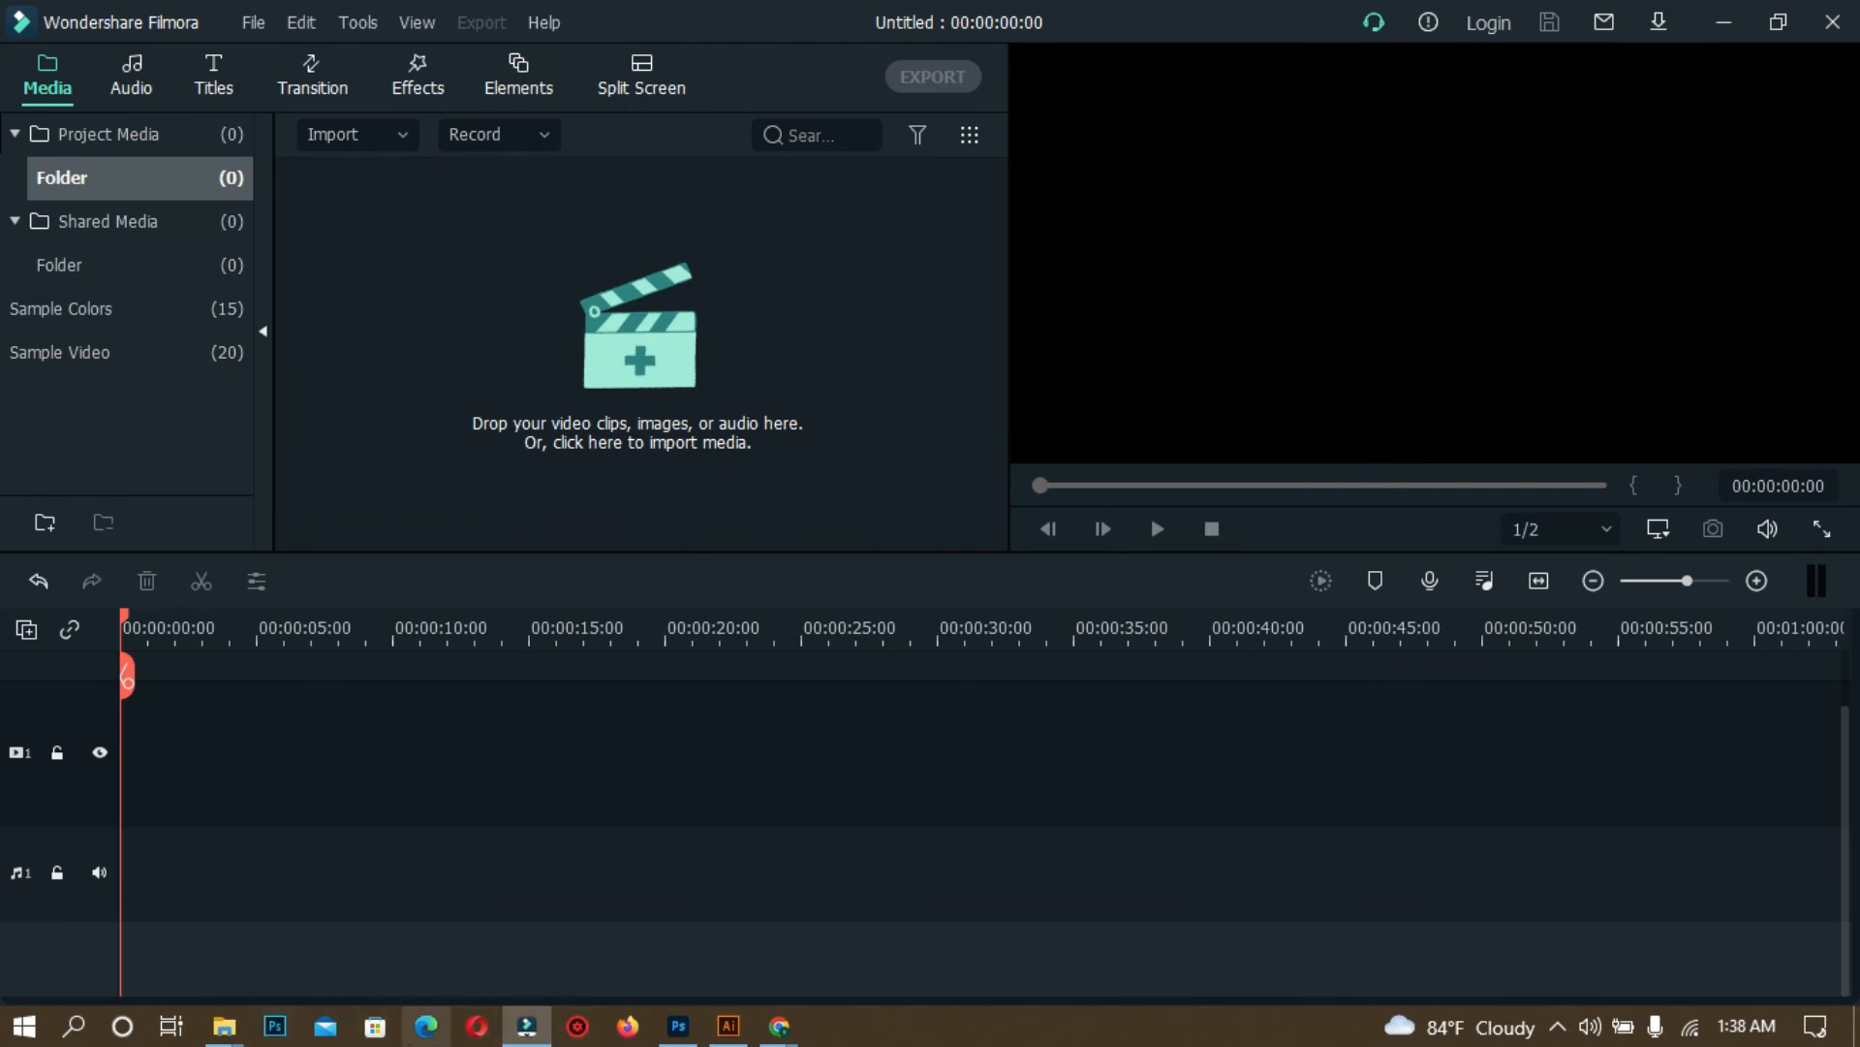
{"action": "left_click", "coordinate": [678, 1025]}
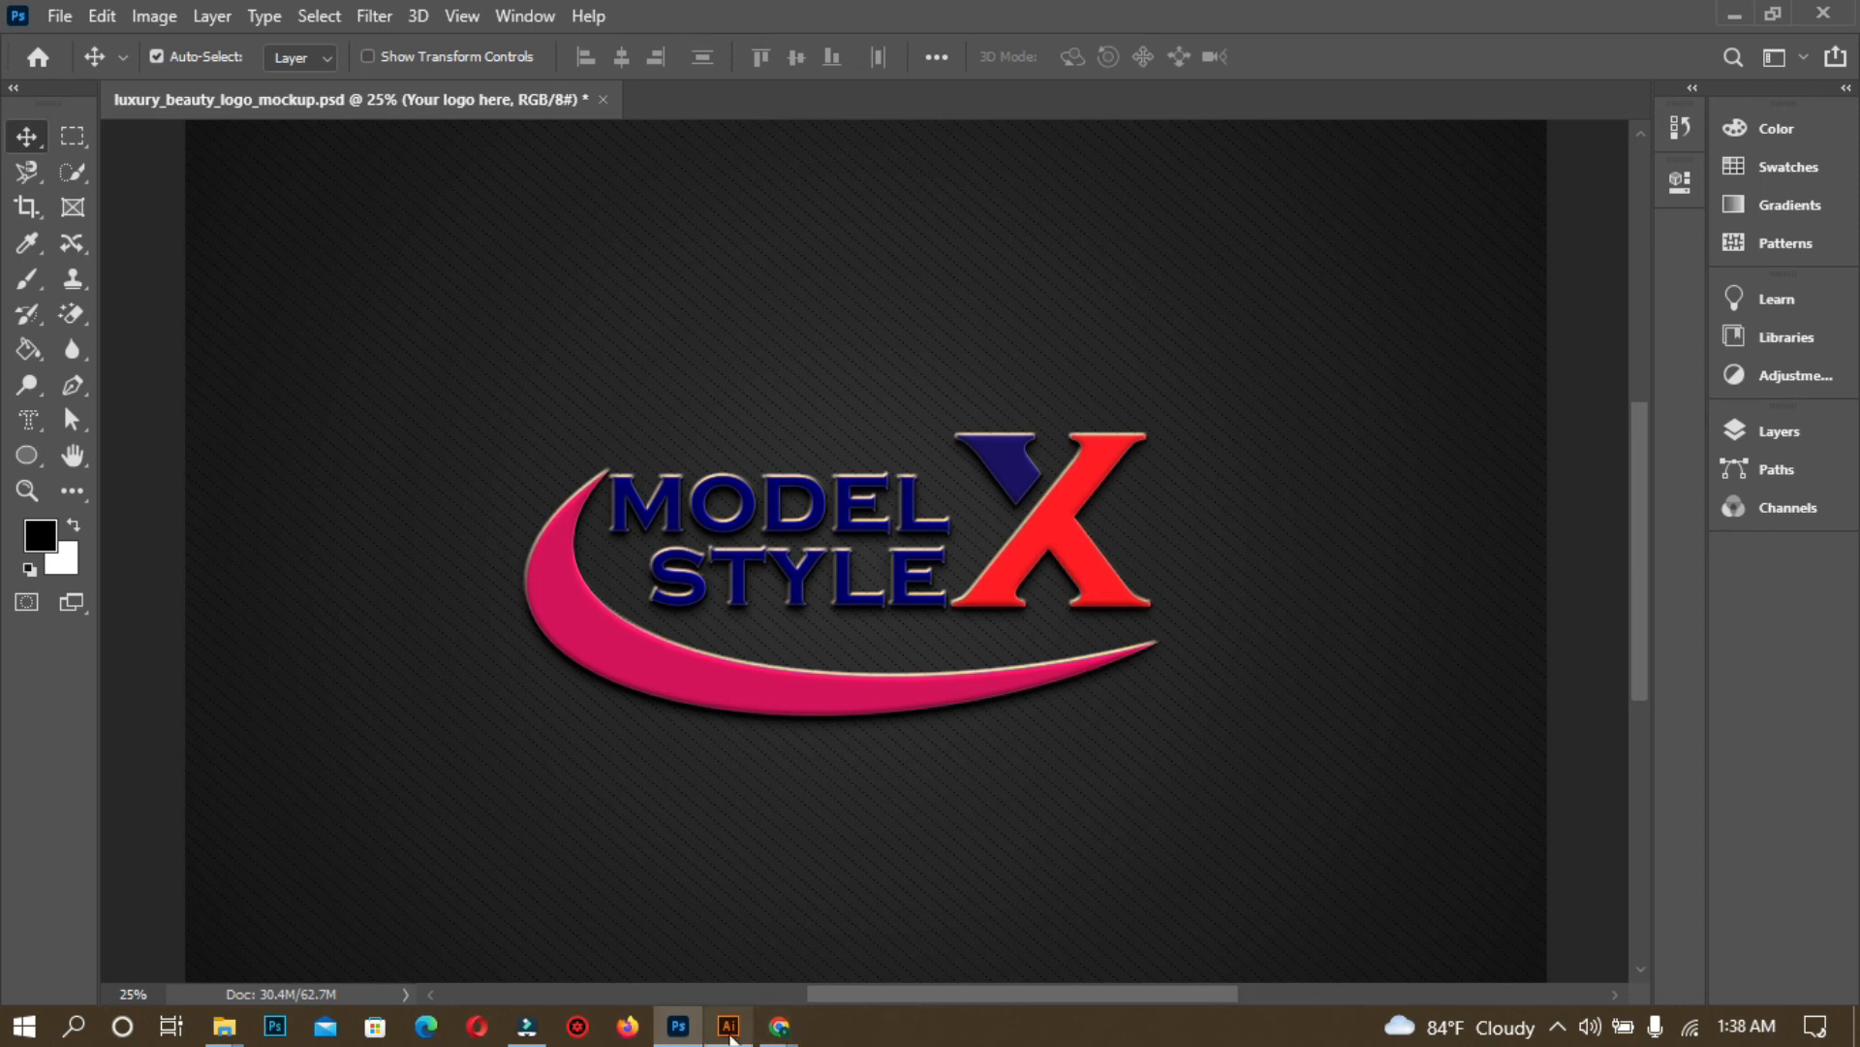
{"action": "left_click", "coordinate": [729, 1019]}
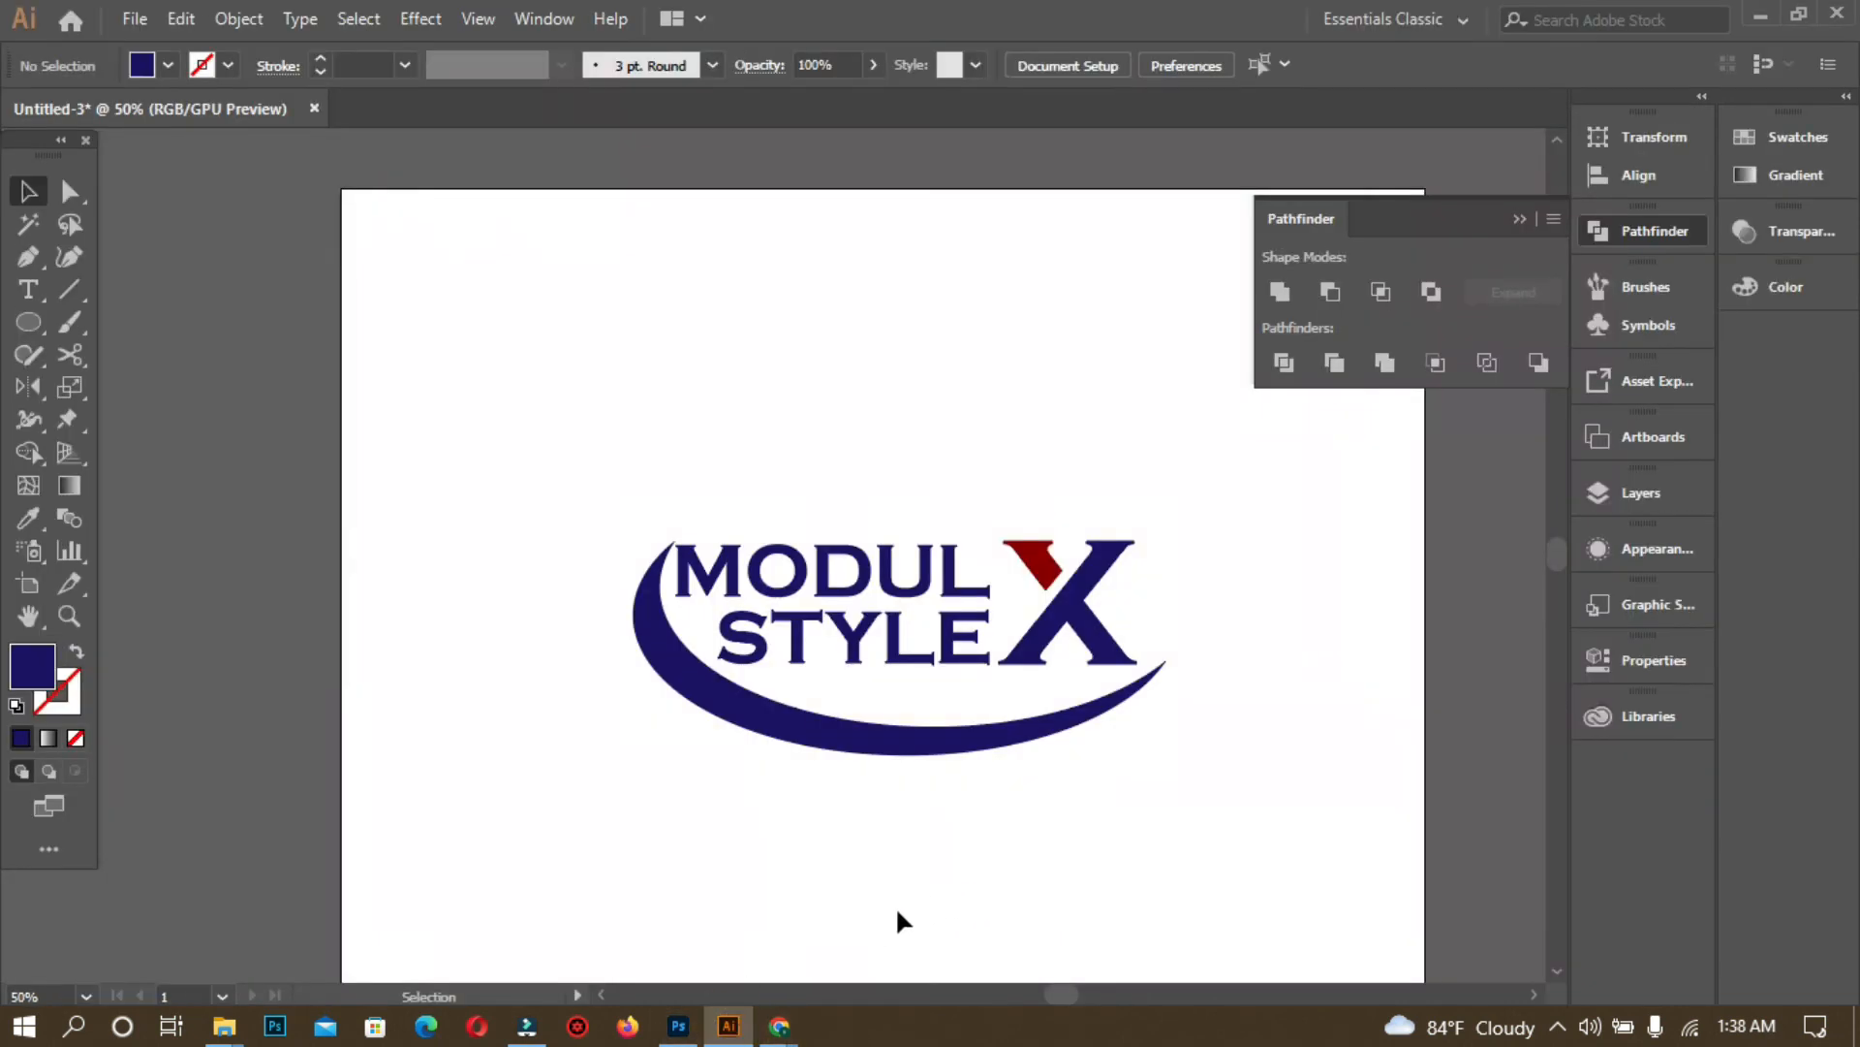
{"action": "left_click", "coordinate": [679, 1027]}
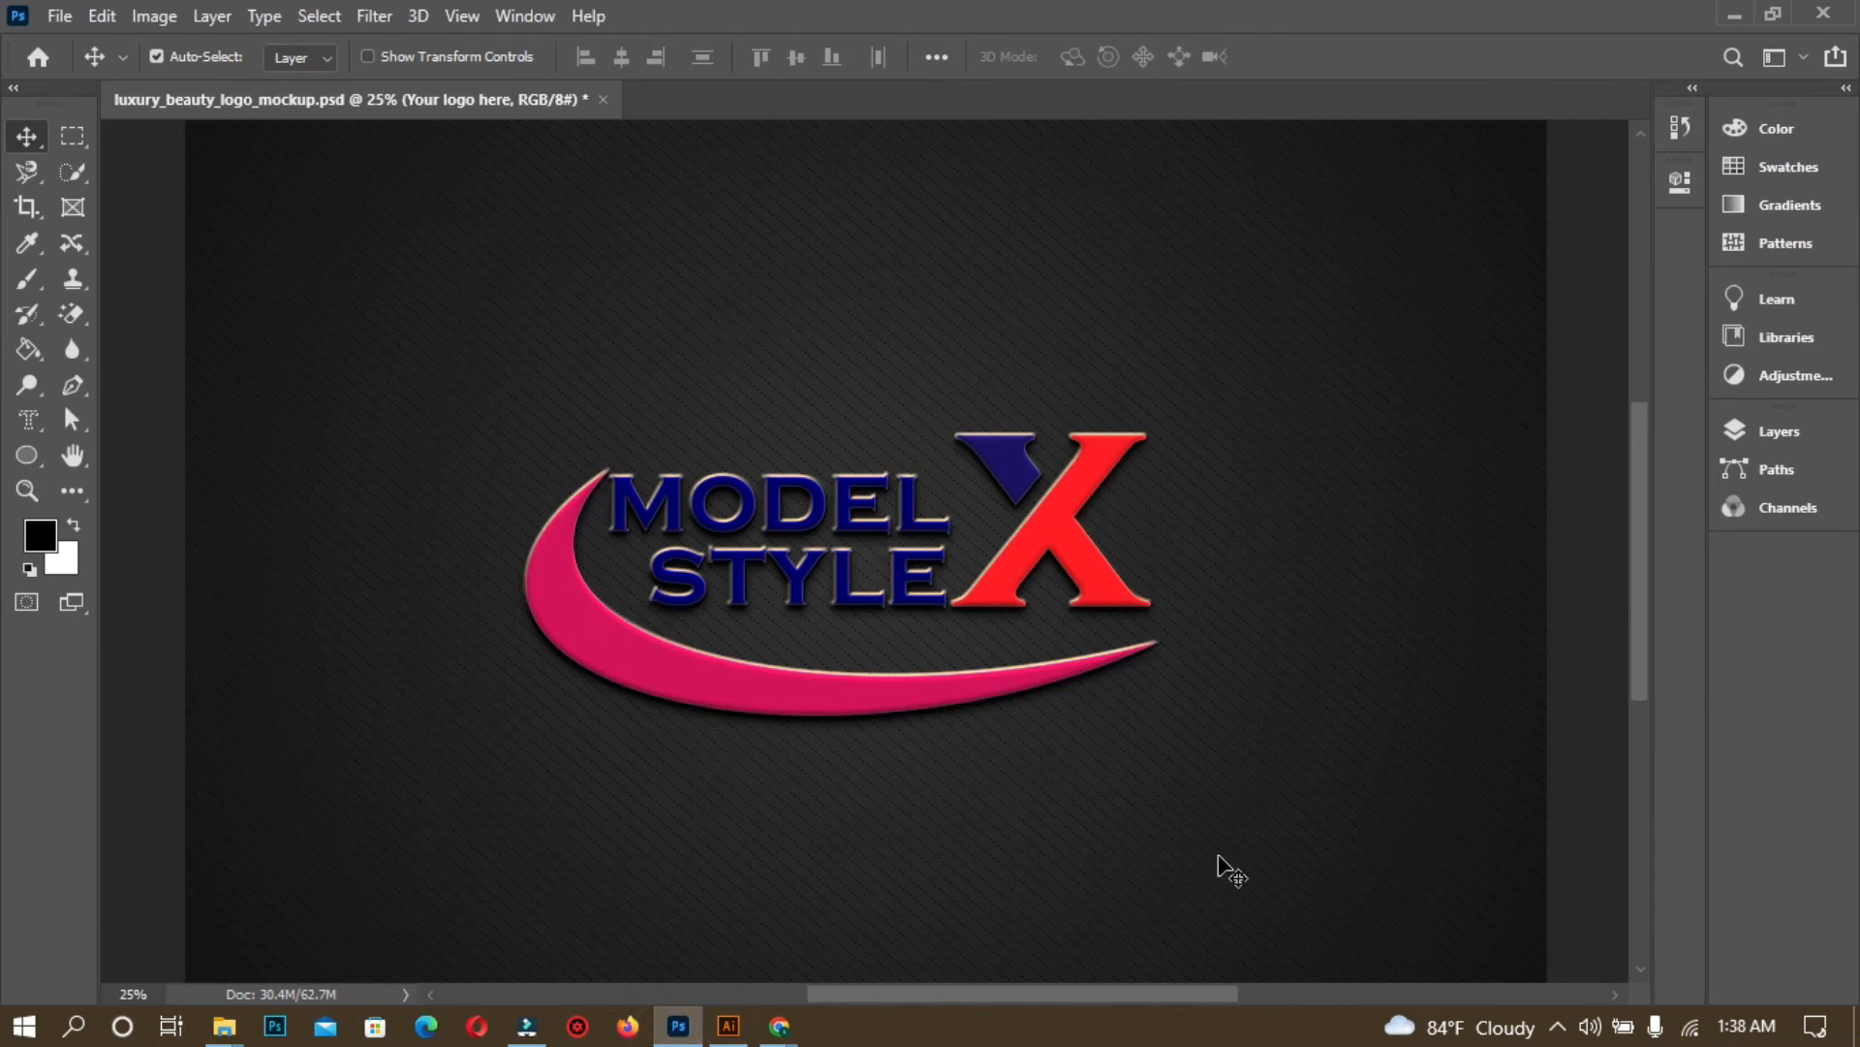